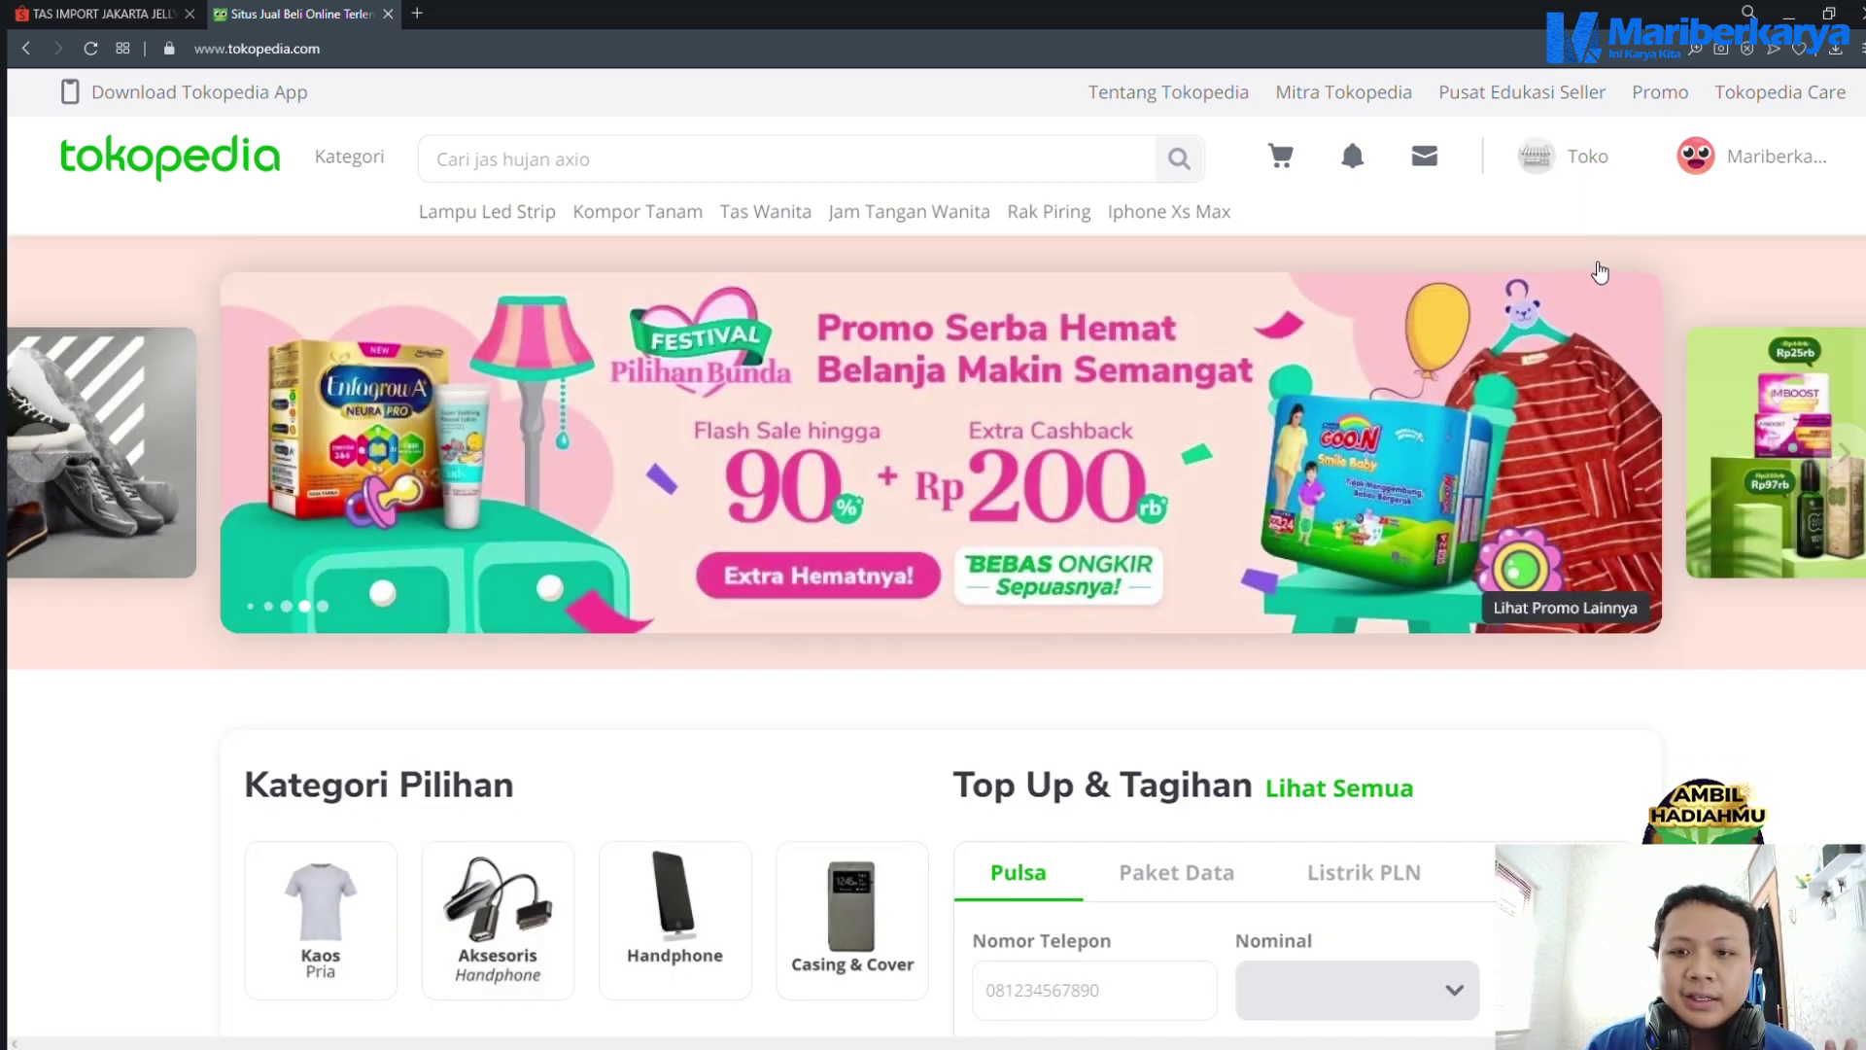
Start opening a new shop and submit the owner's mobile phone number in the registration form
mouse_move(1579, 165)
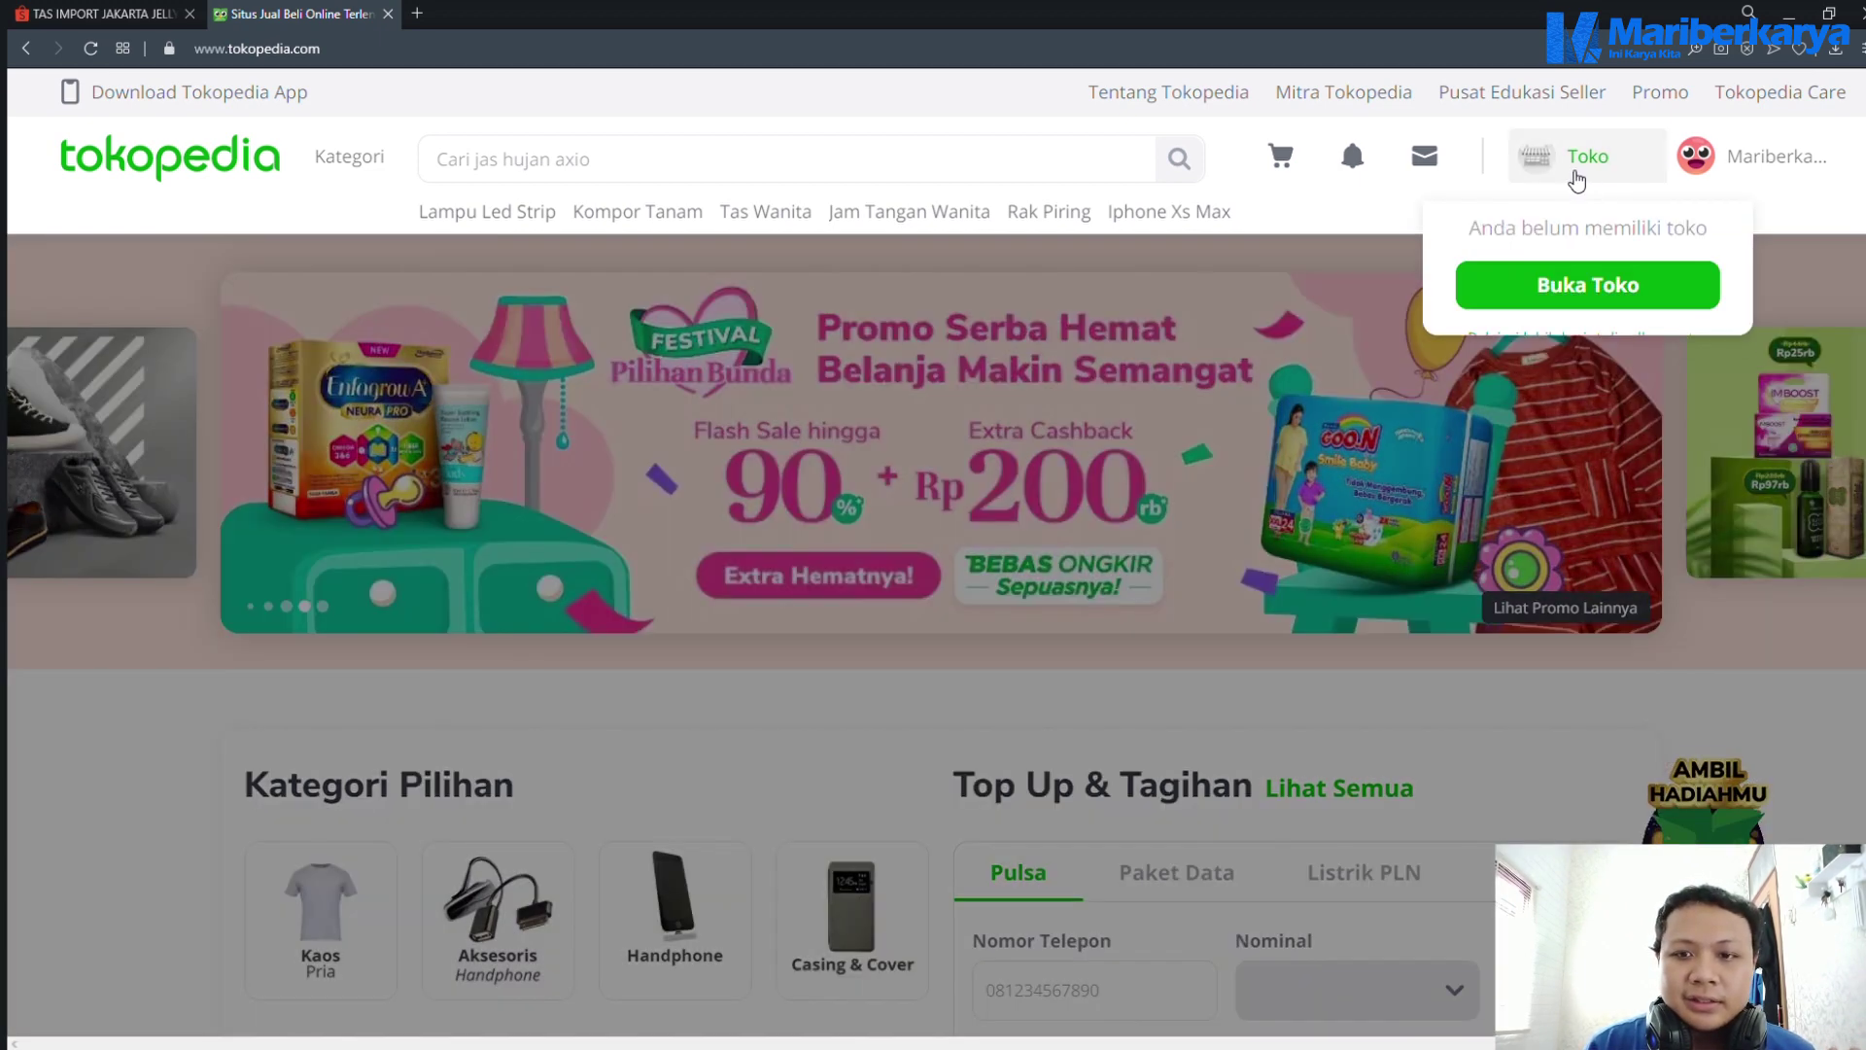
left_click(1577, 286)
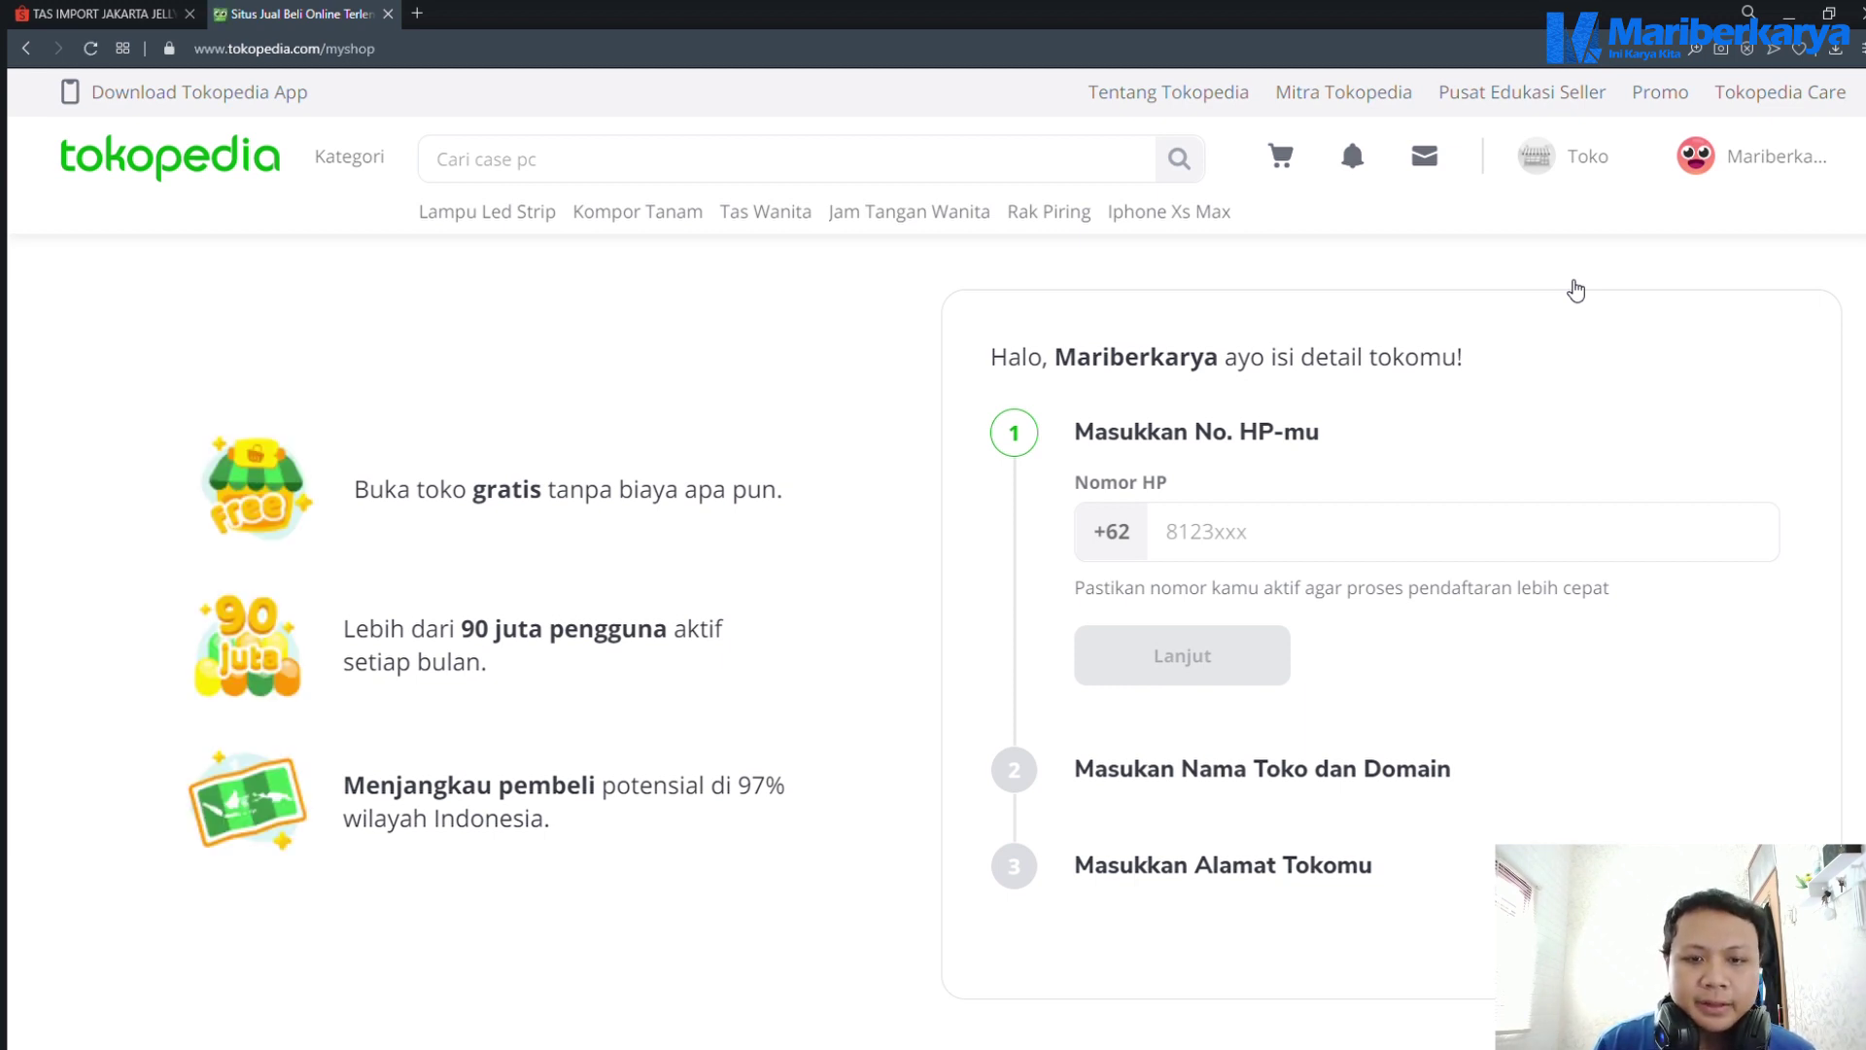
left_click(1323, 538)
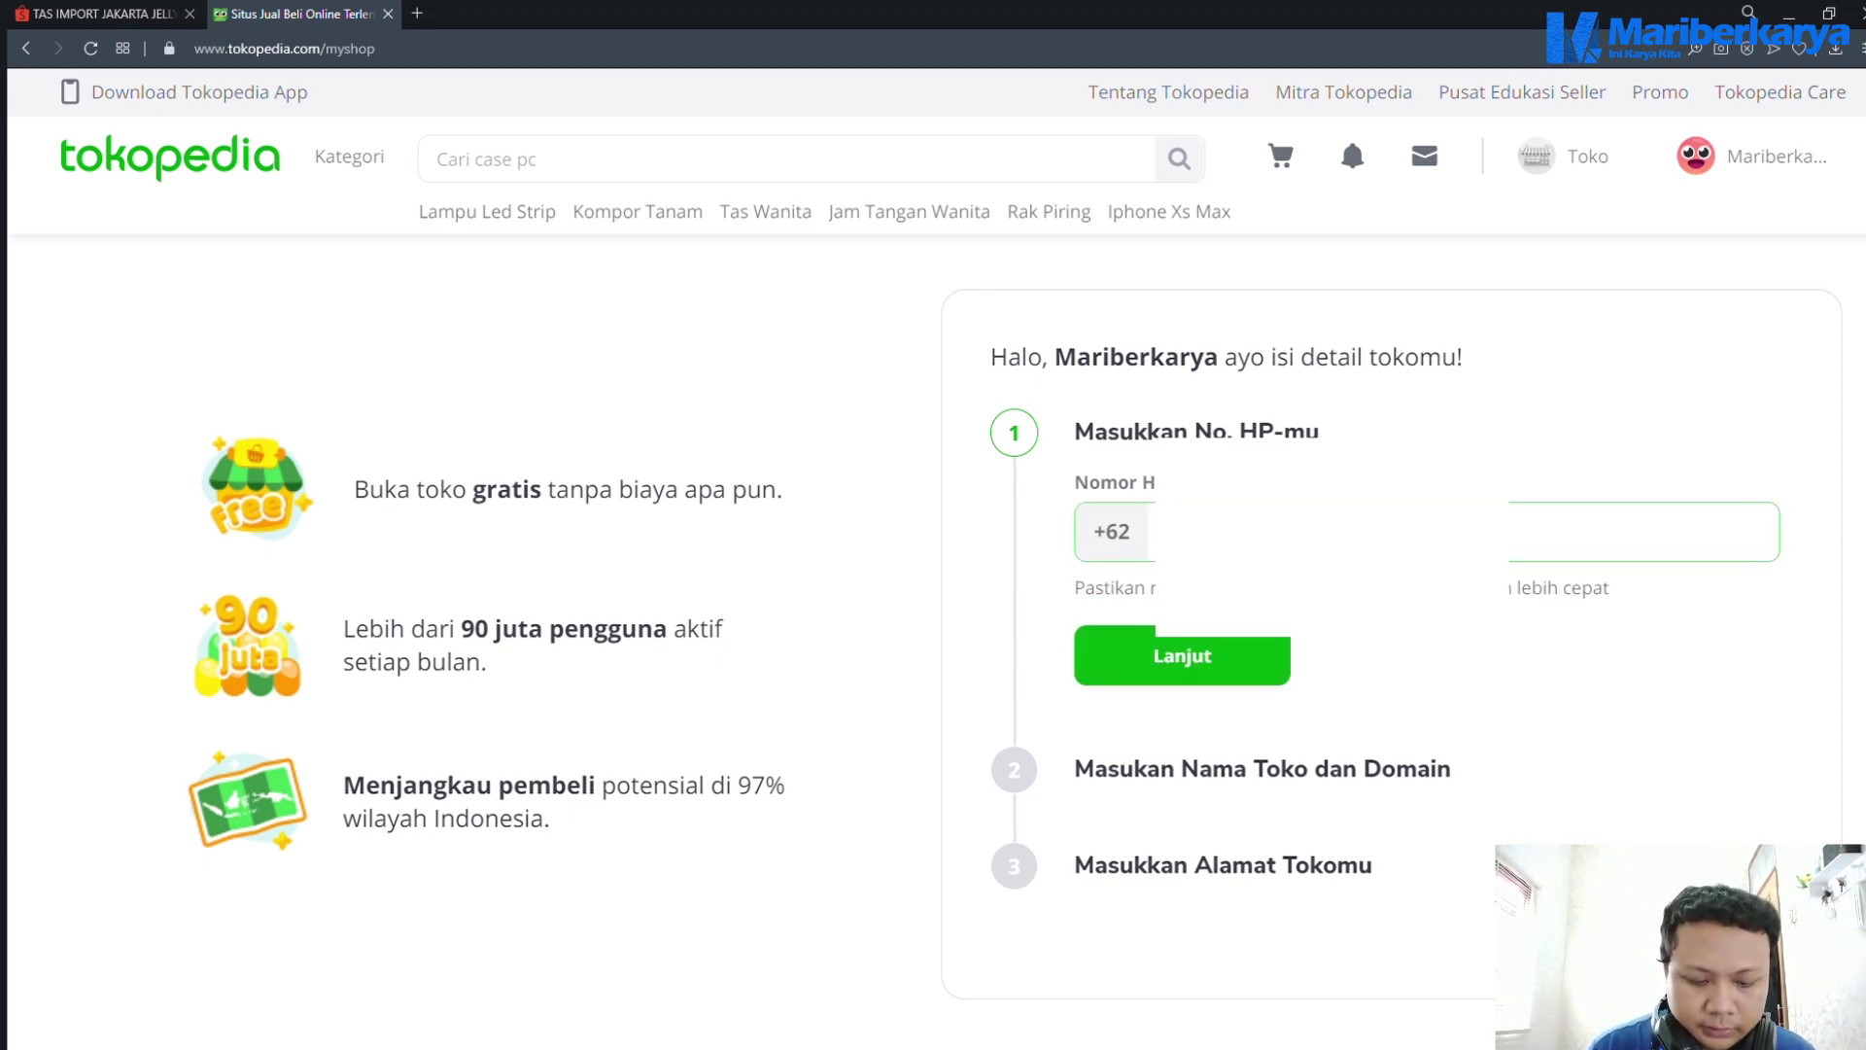
left_click(1264, 657)
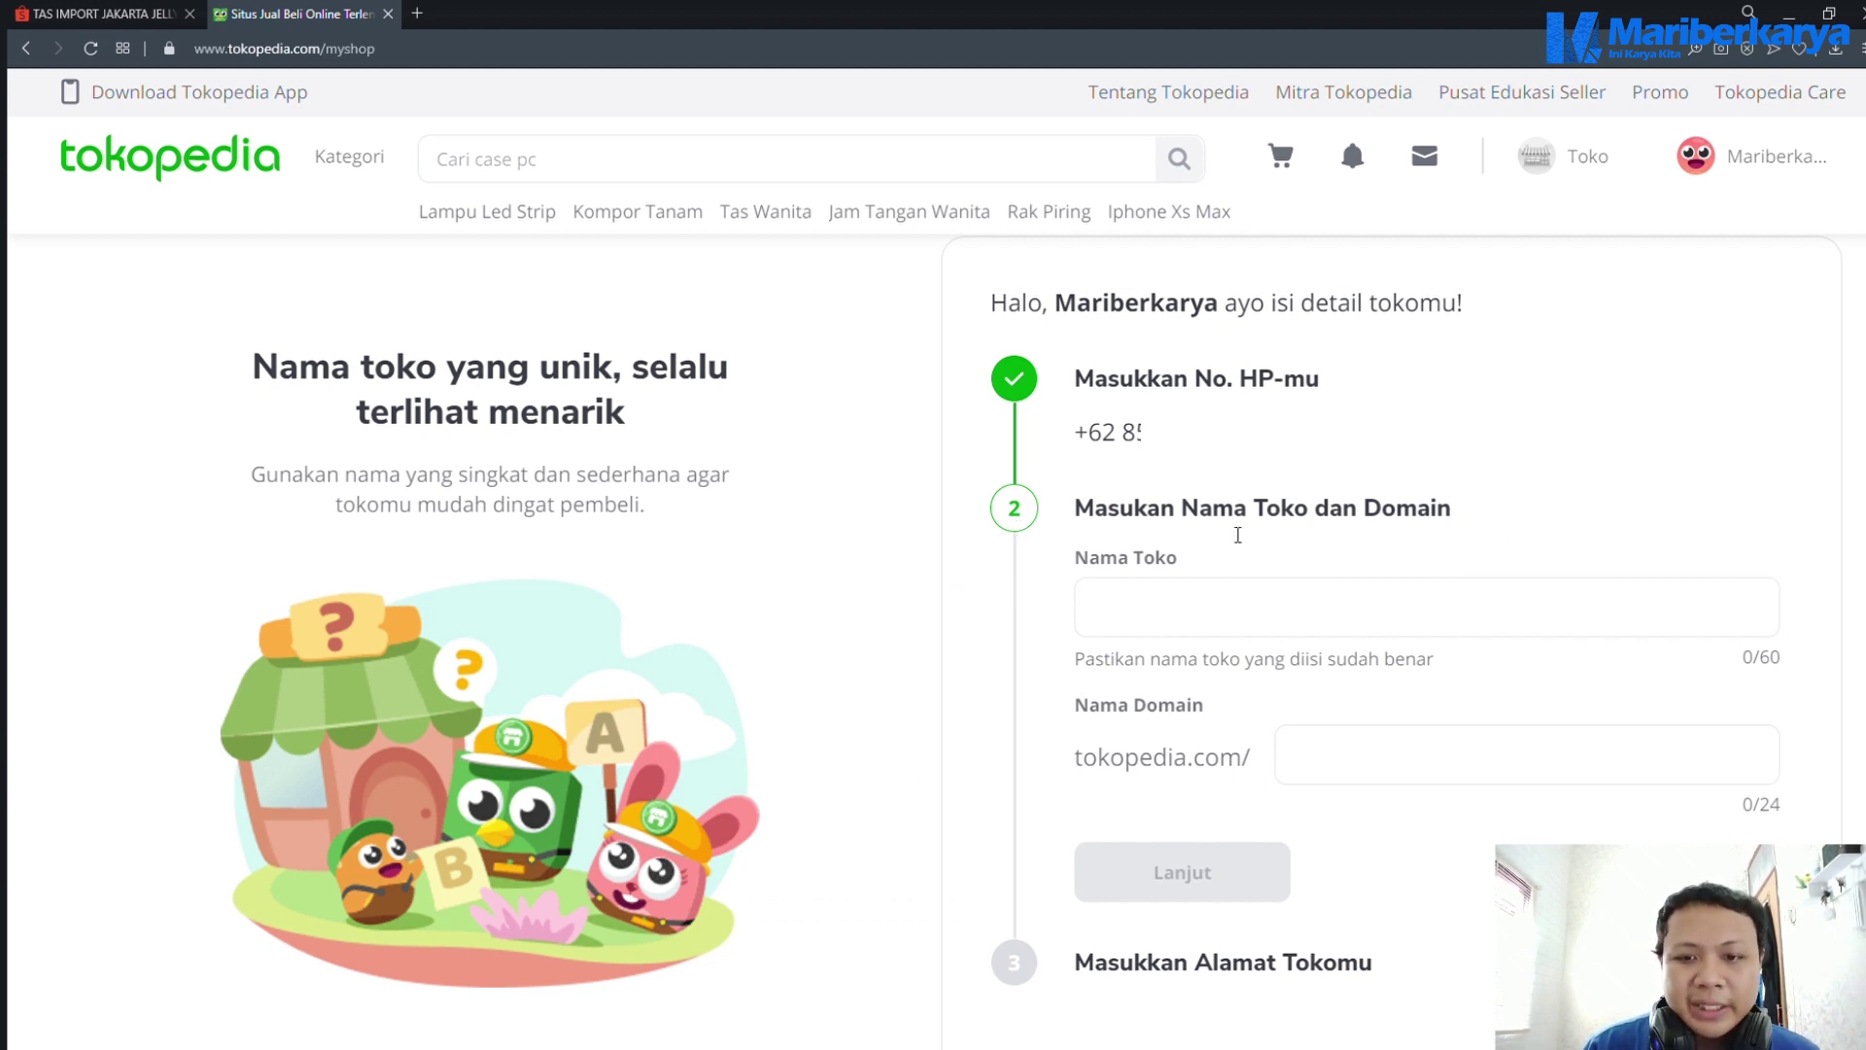
Enter "Tas Mariberkarya" as the shop name in the registration form
left_click(1252, 629)
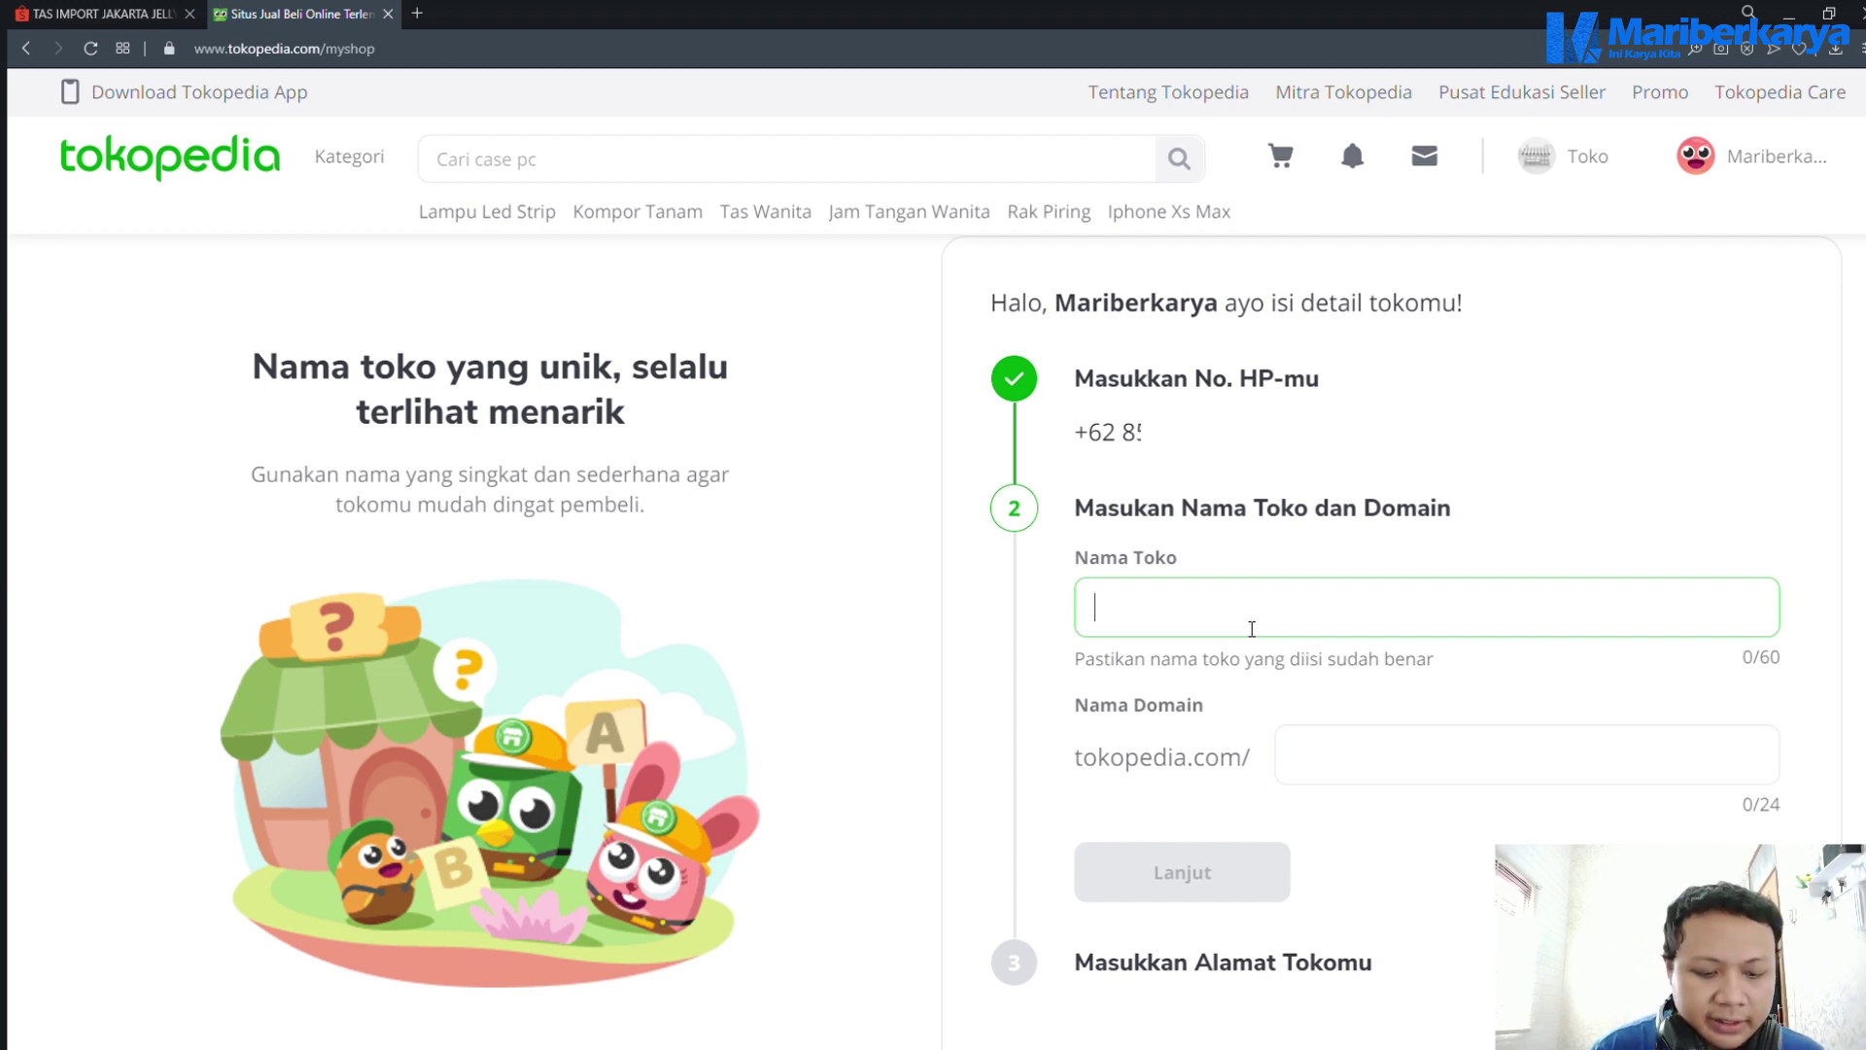
type("Tas")
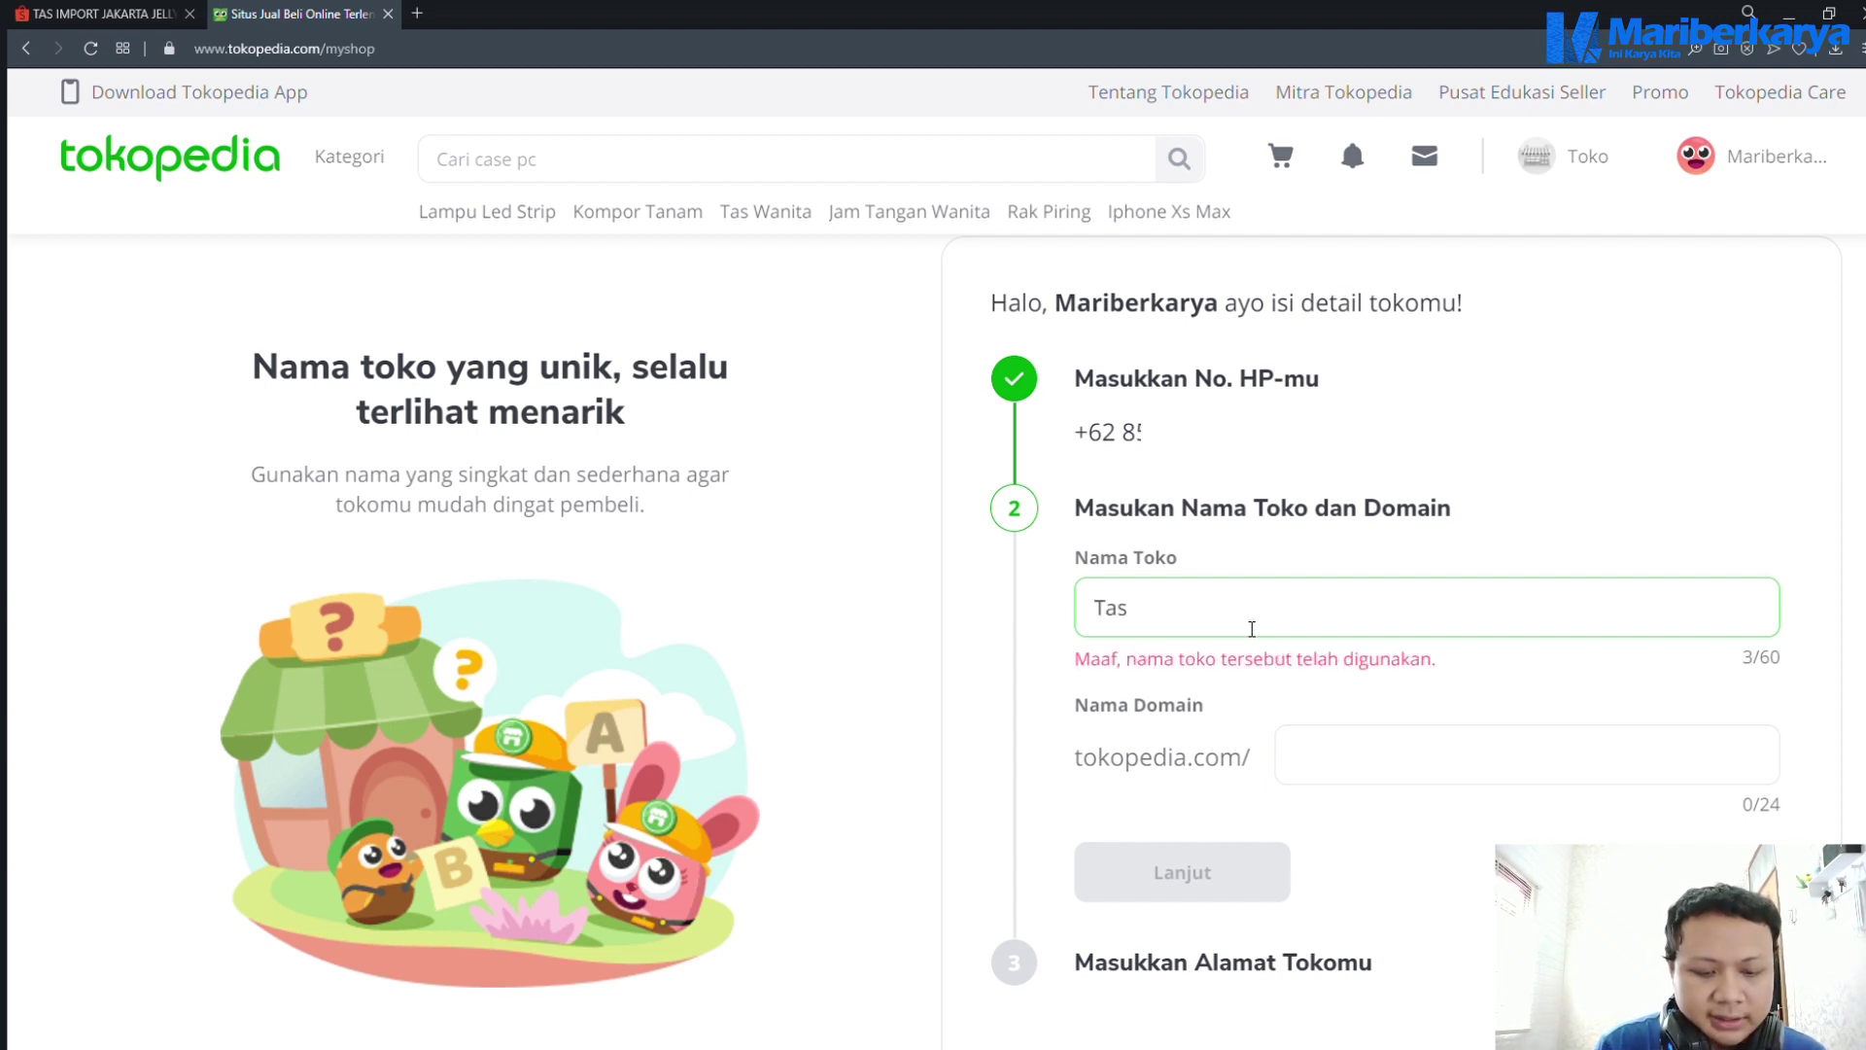
type(" mari")
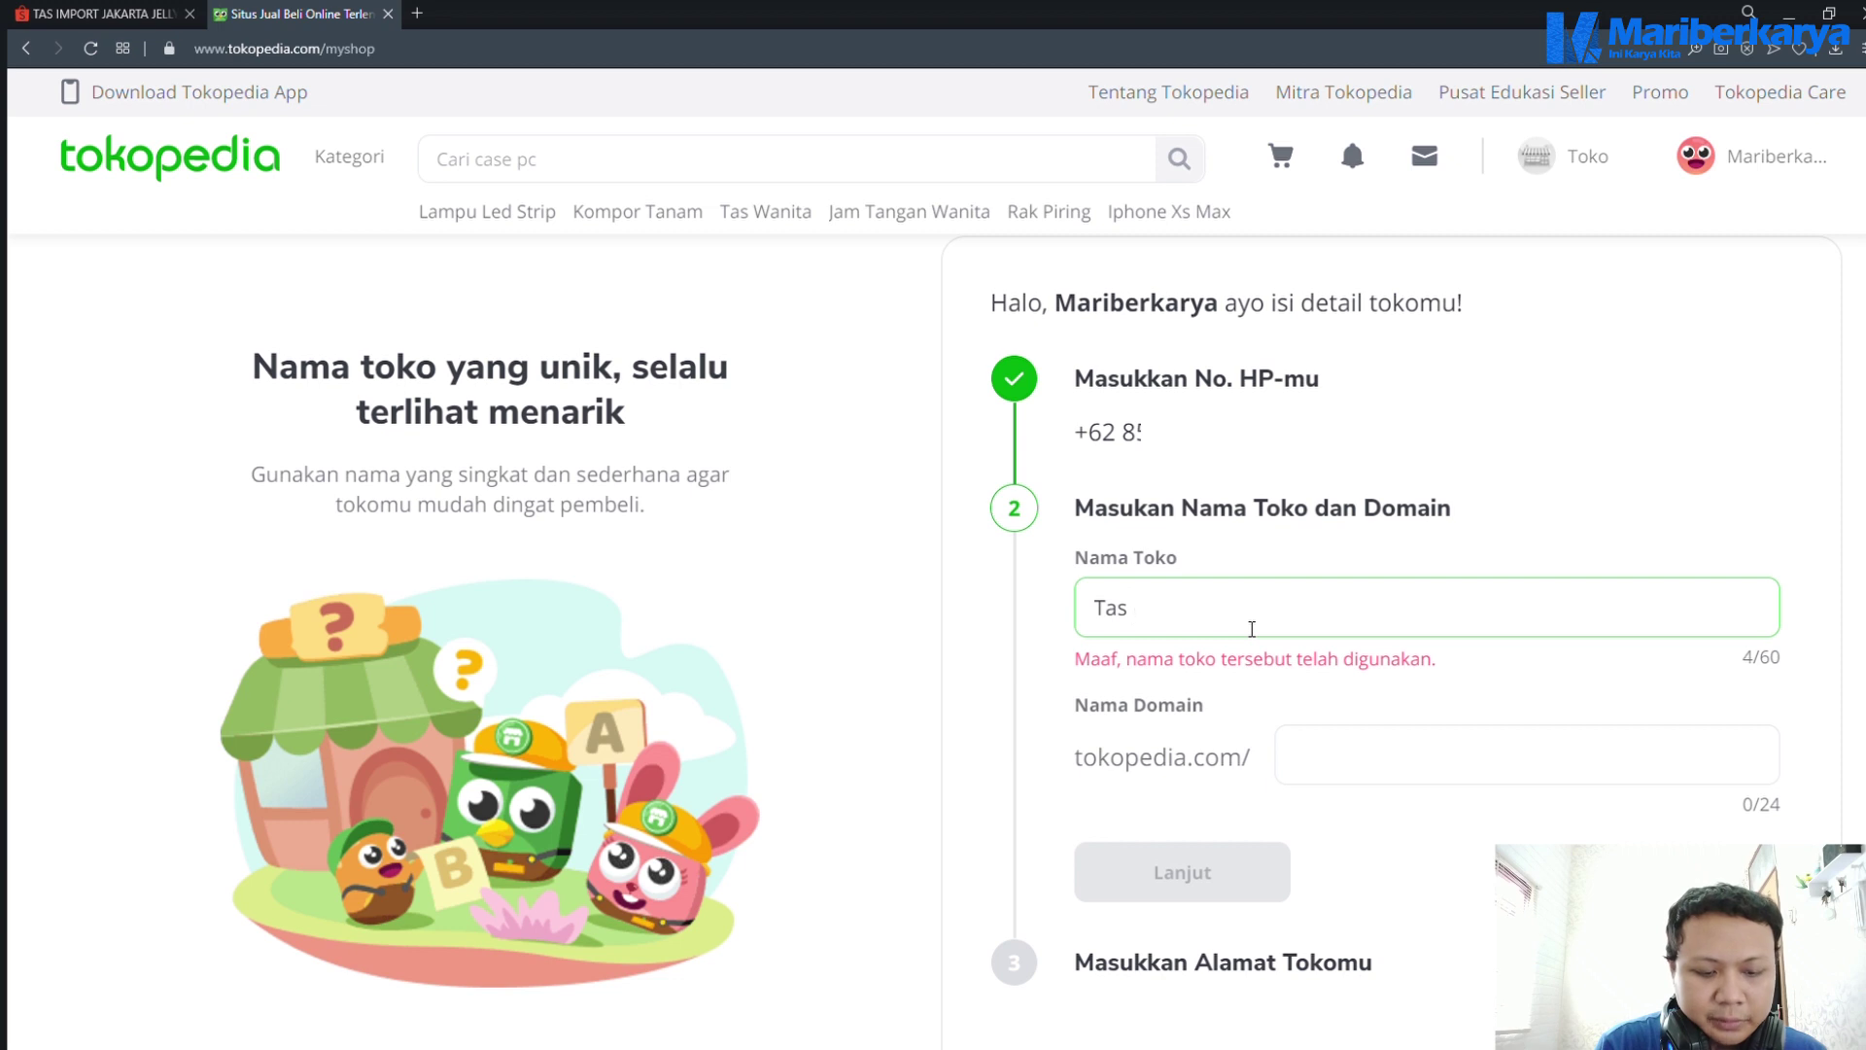
type("ber")
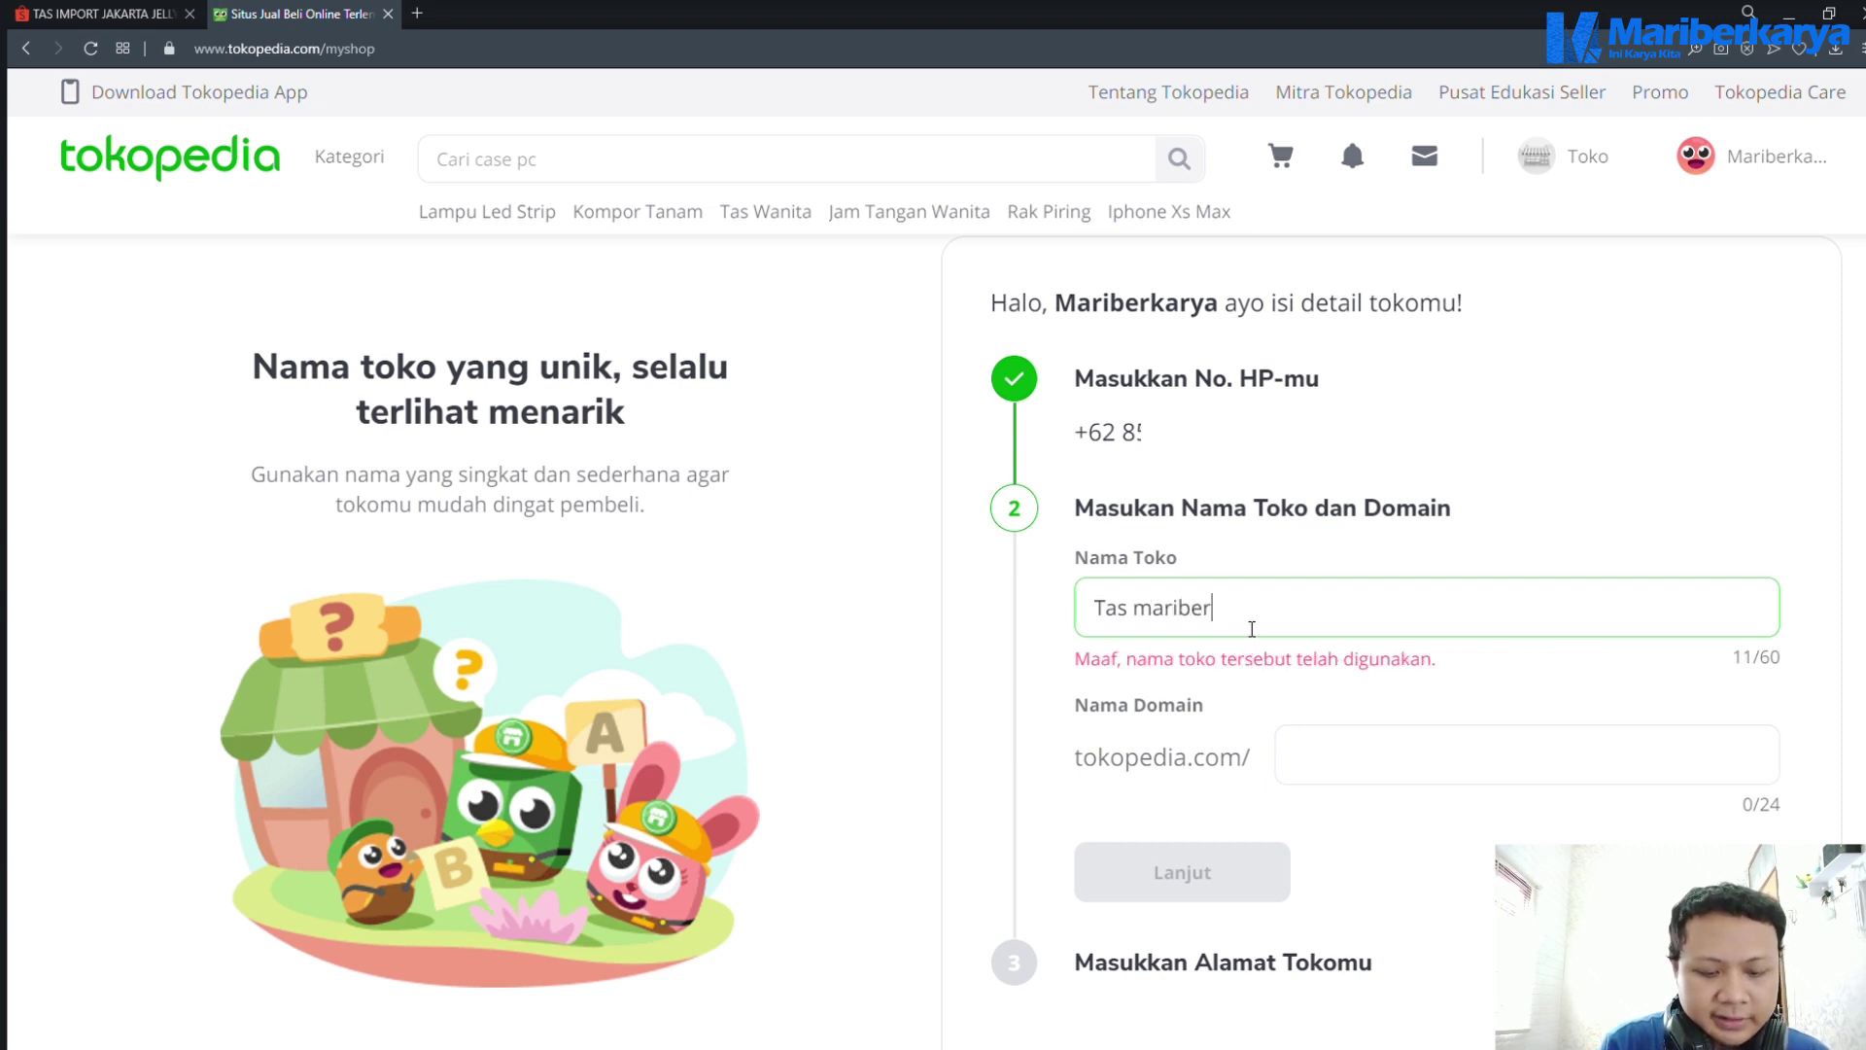
type("karya")
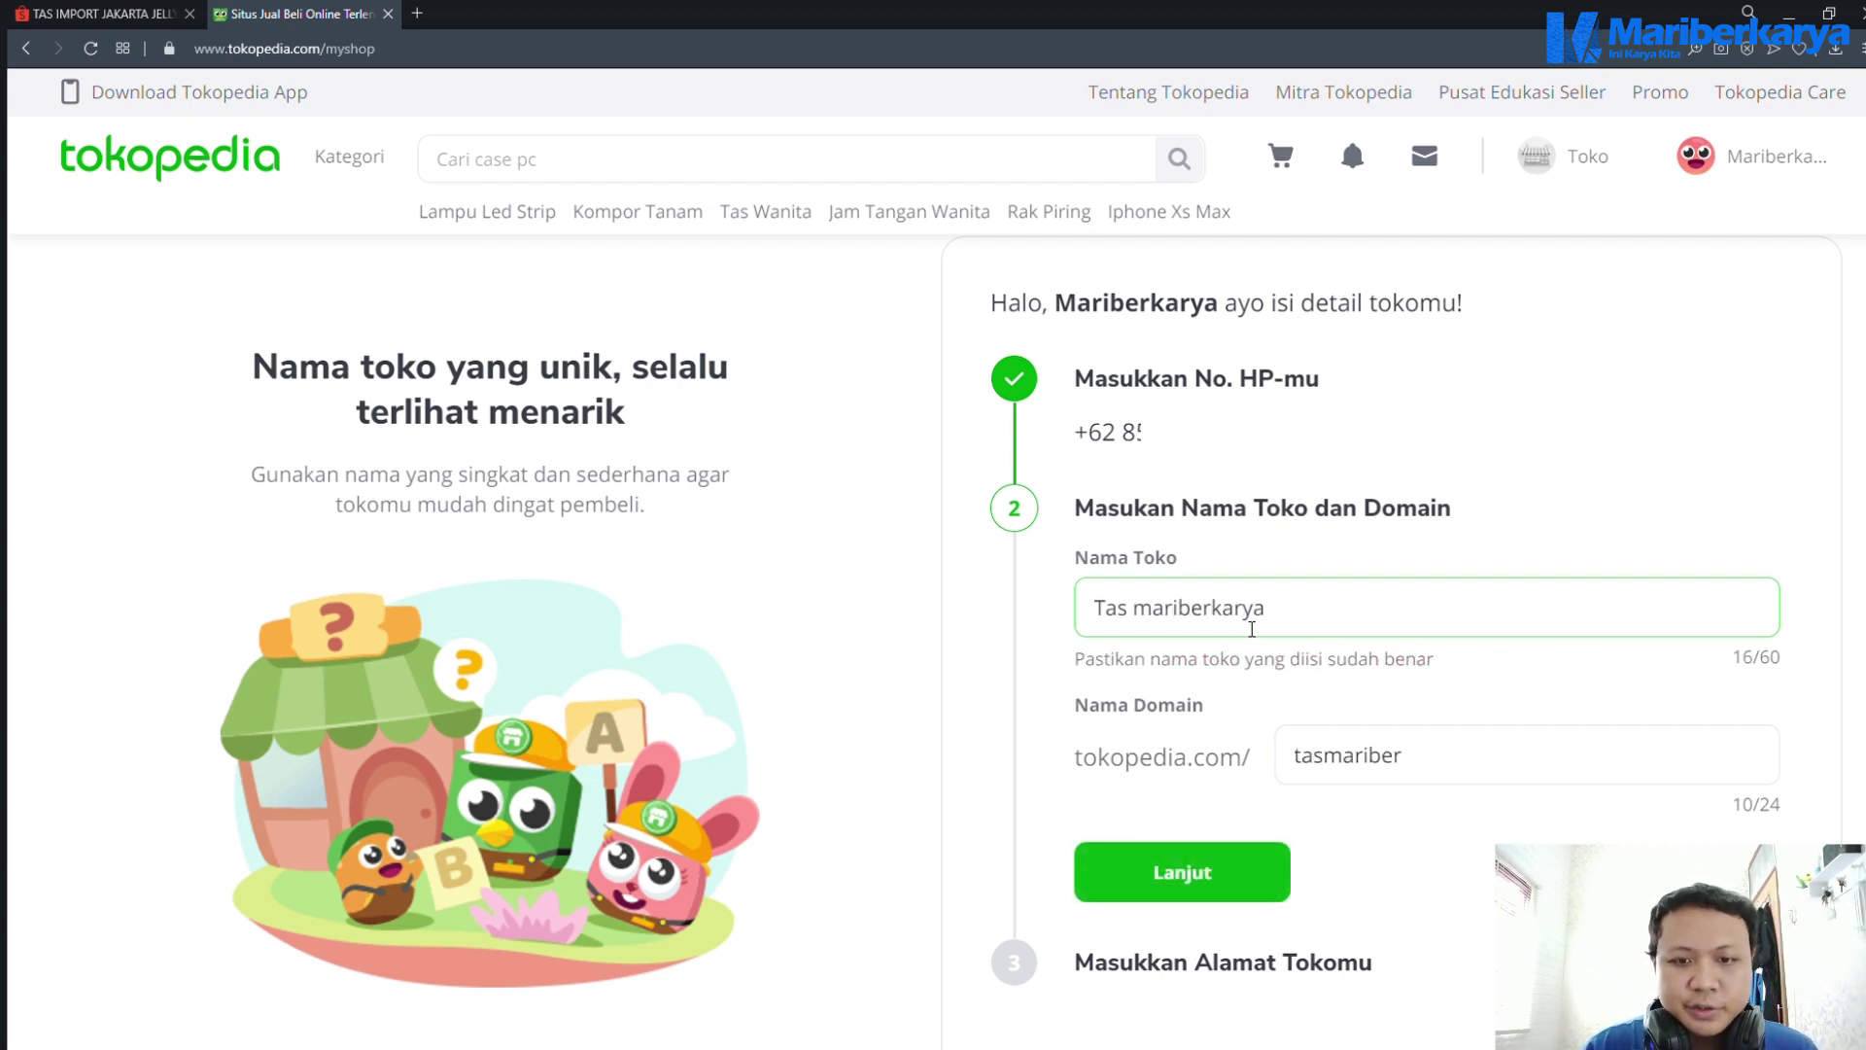
left_click_drag(1133, 612, 1148, 615)
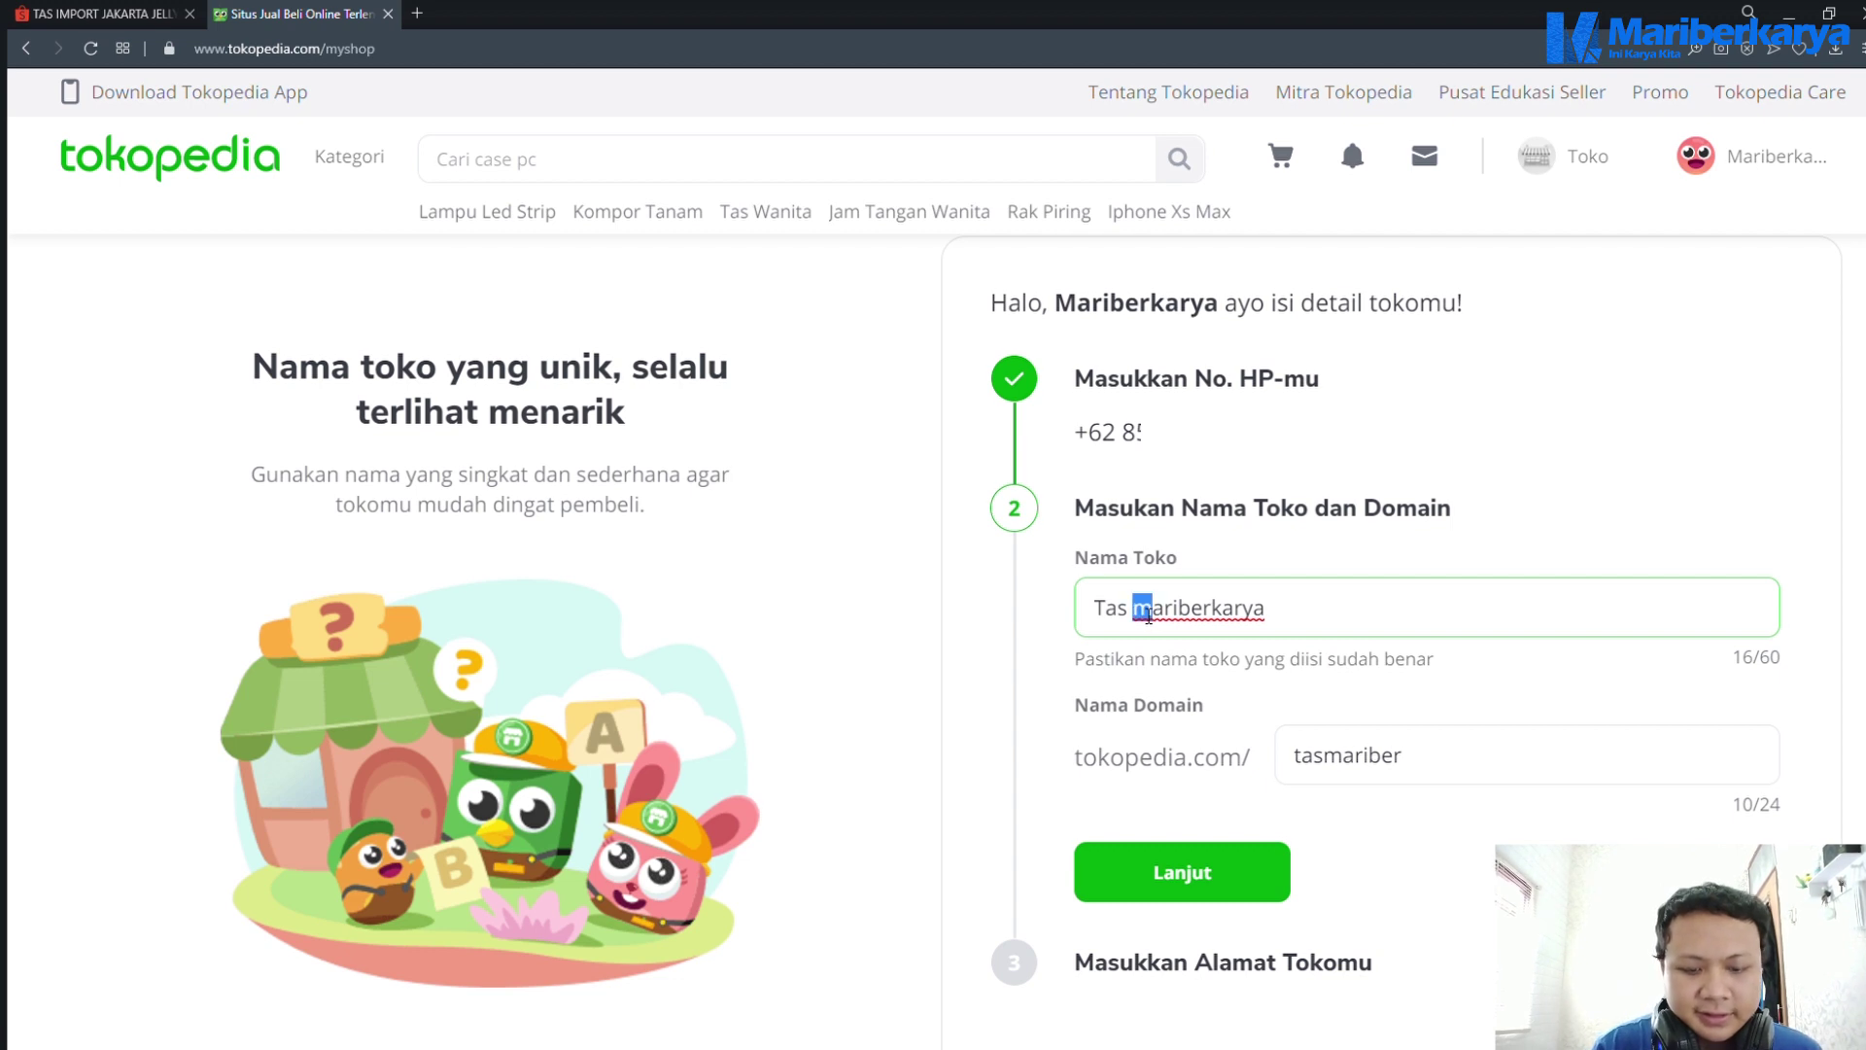
type("M")
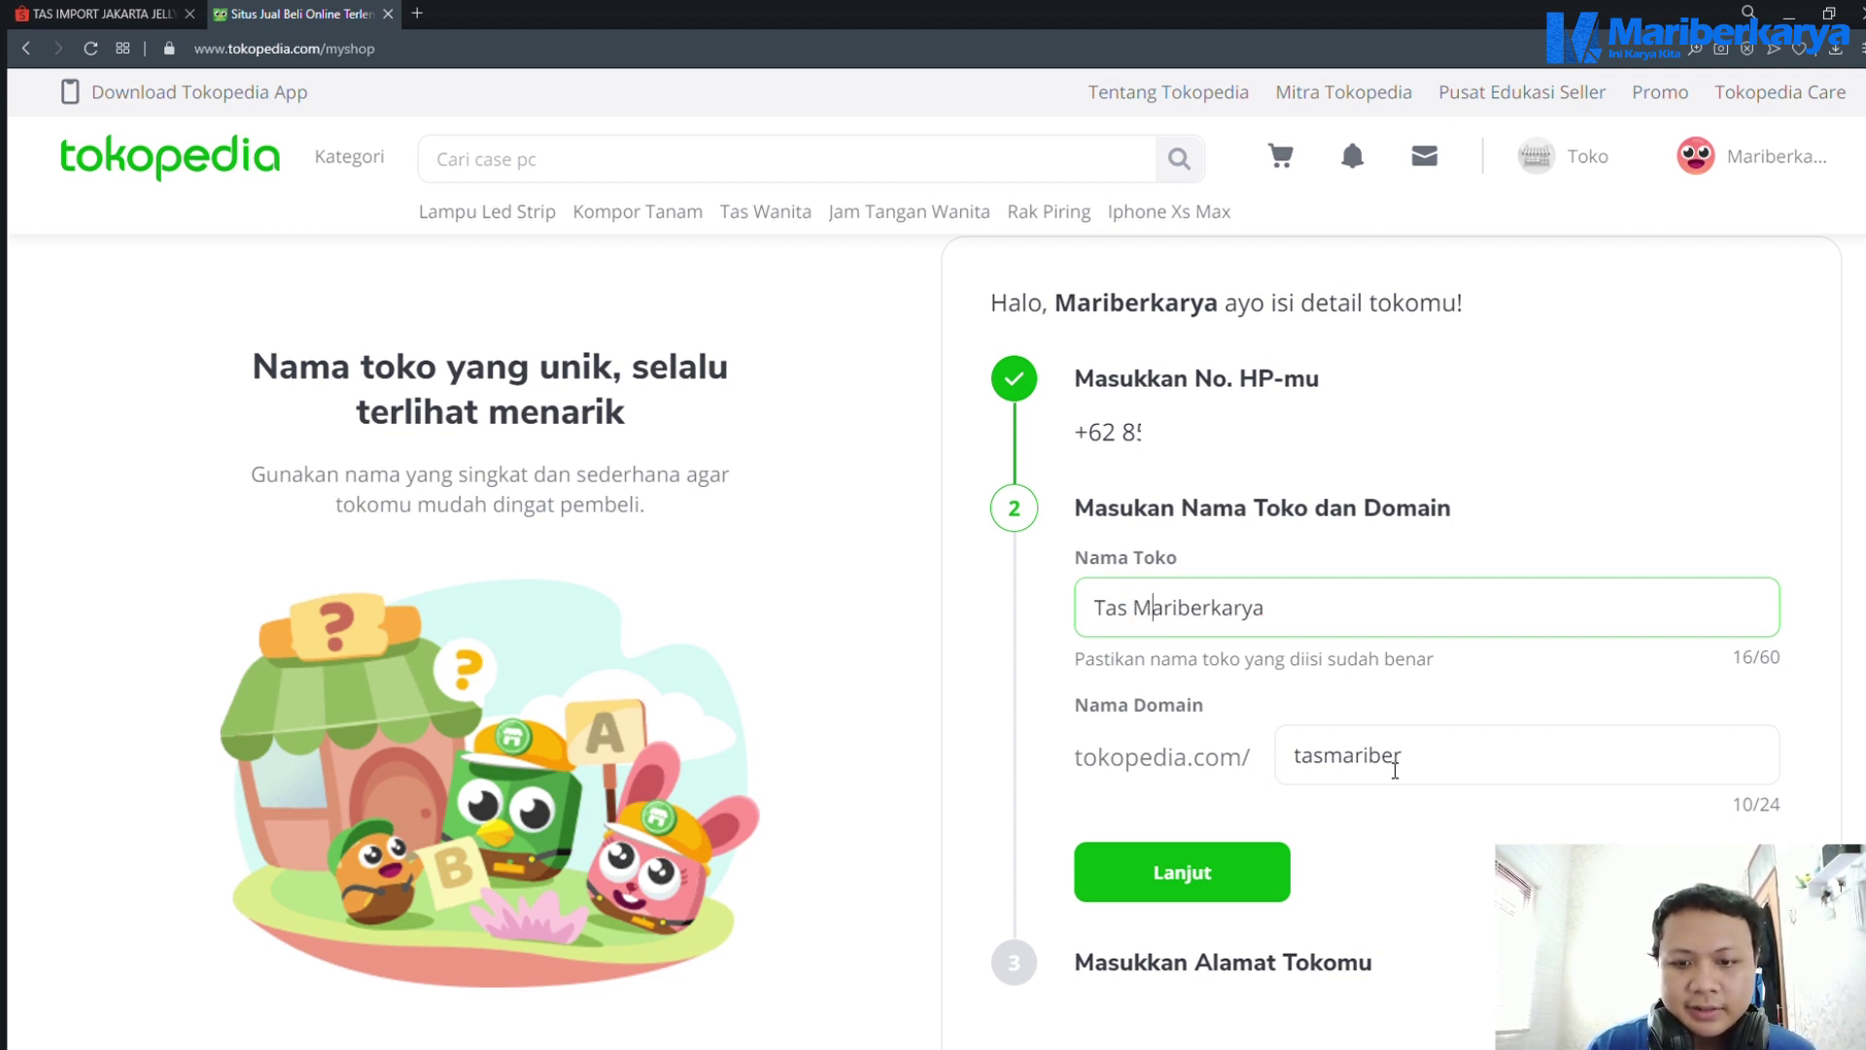
Set the shop domain to "tasmariberkarya" and continue to the shop address section
left_click(1427, 765)
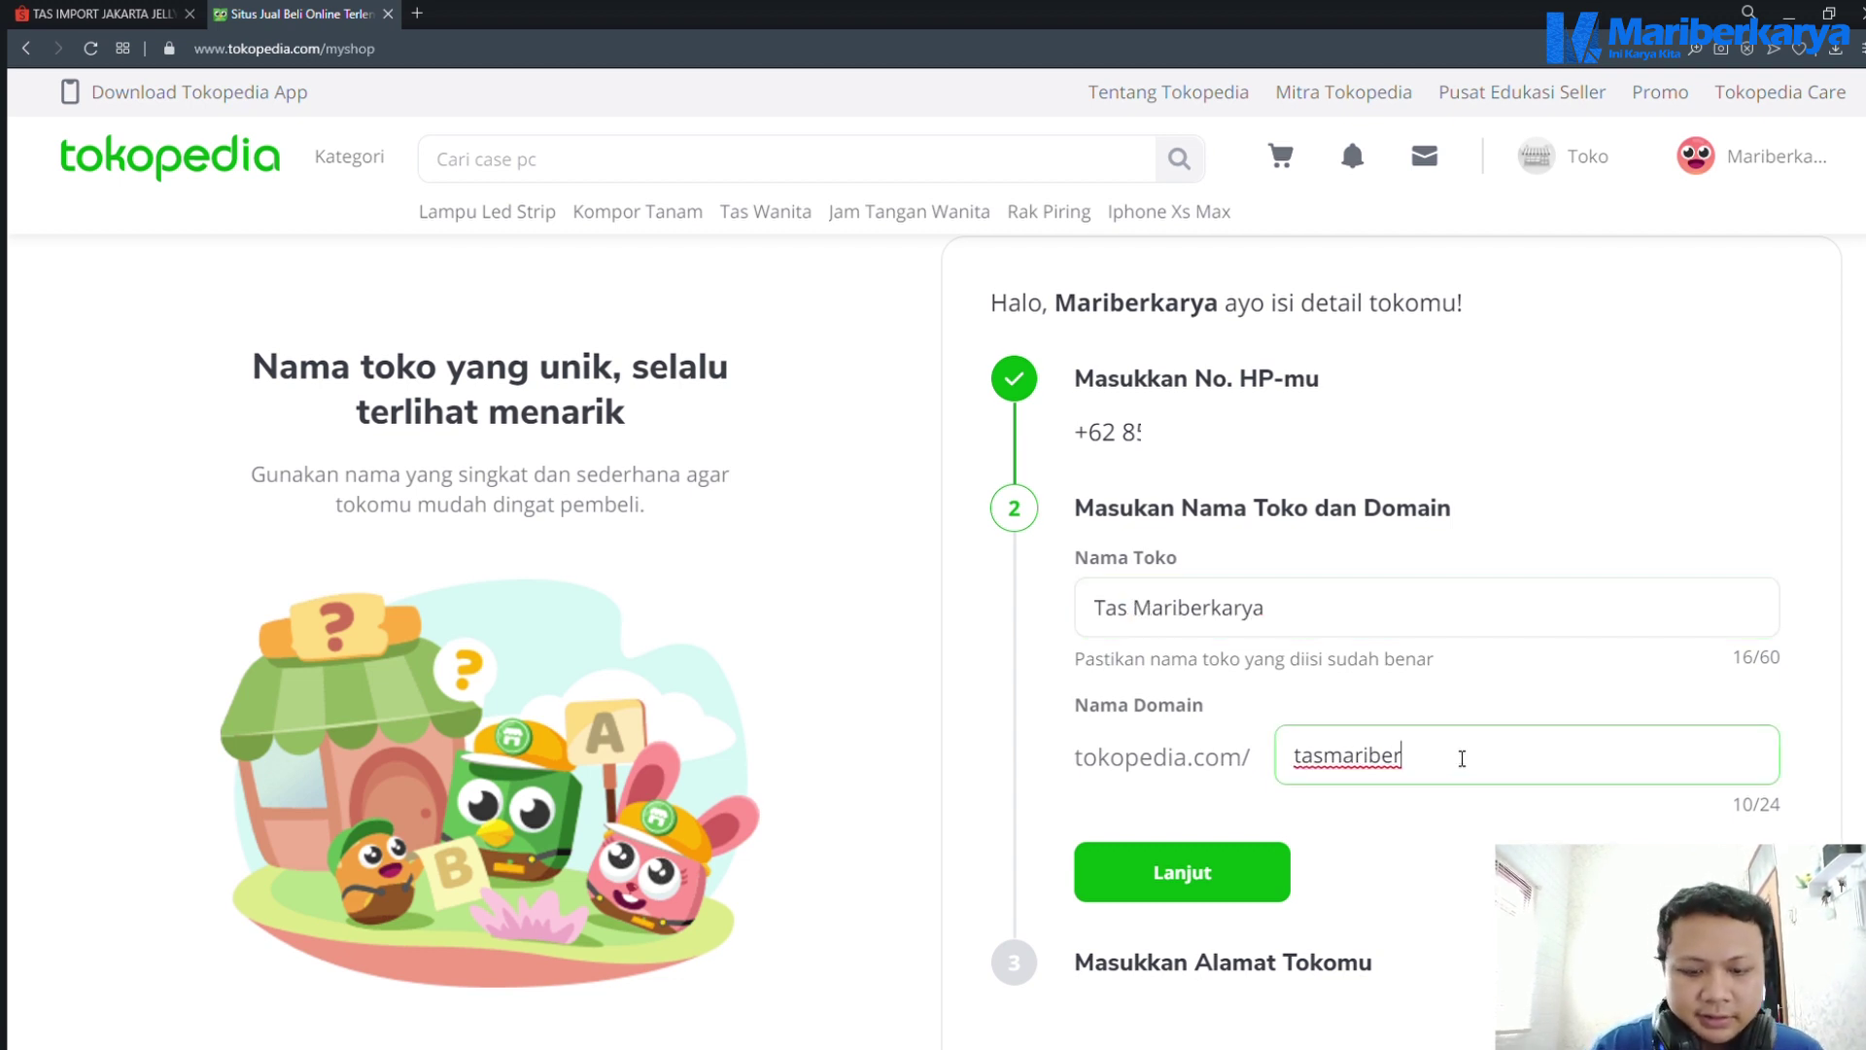
type("karya")
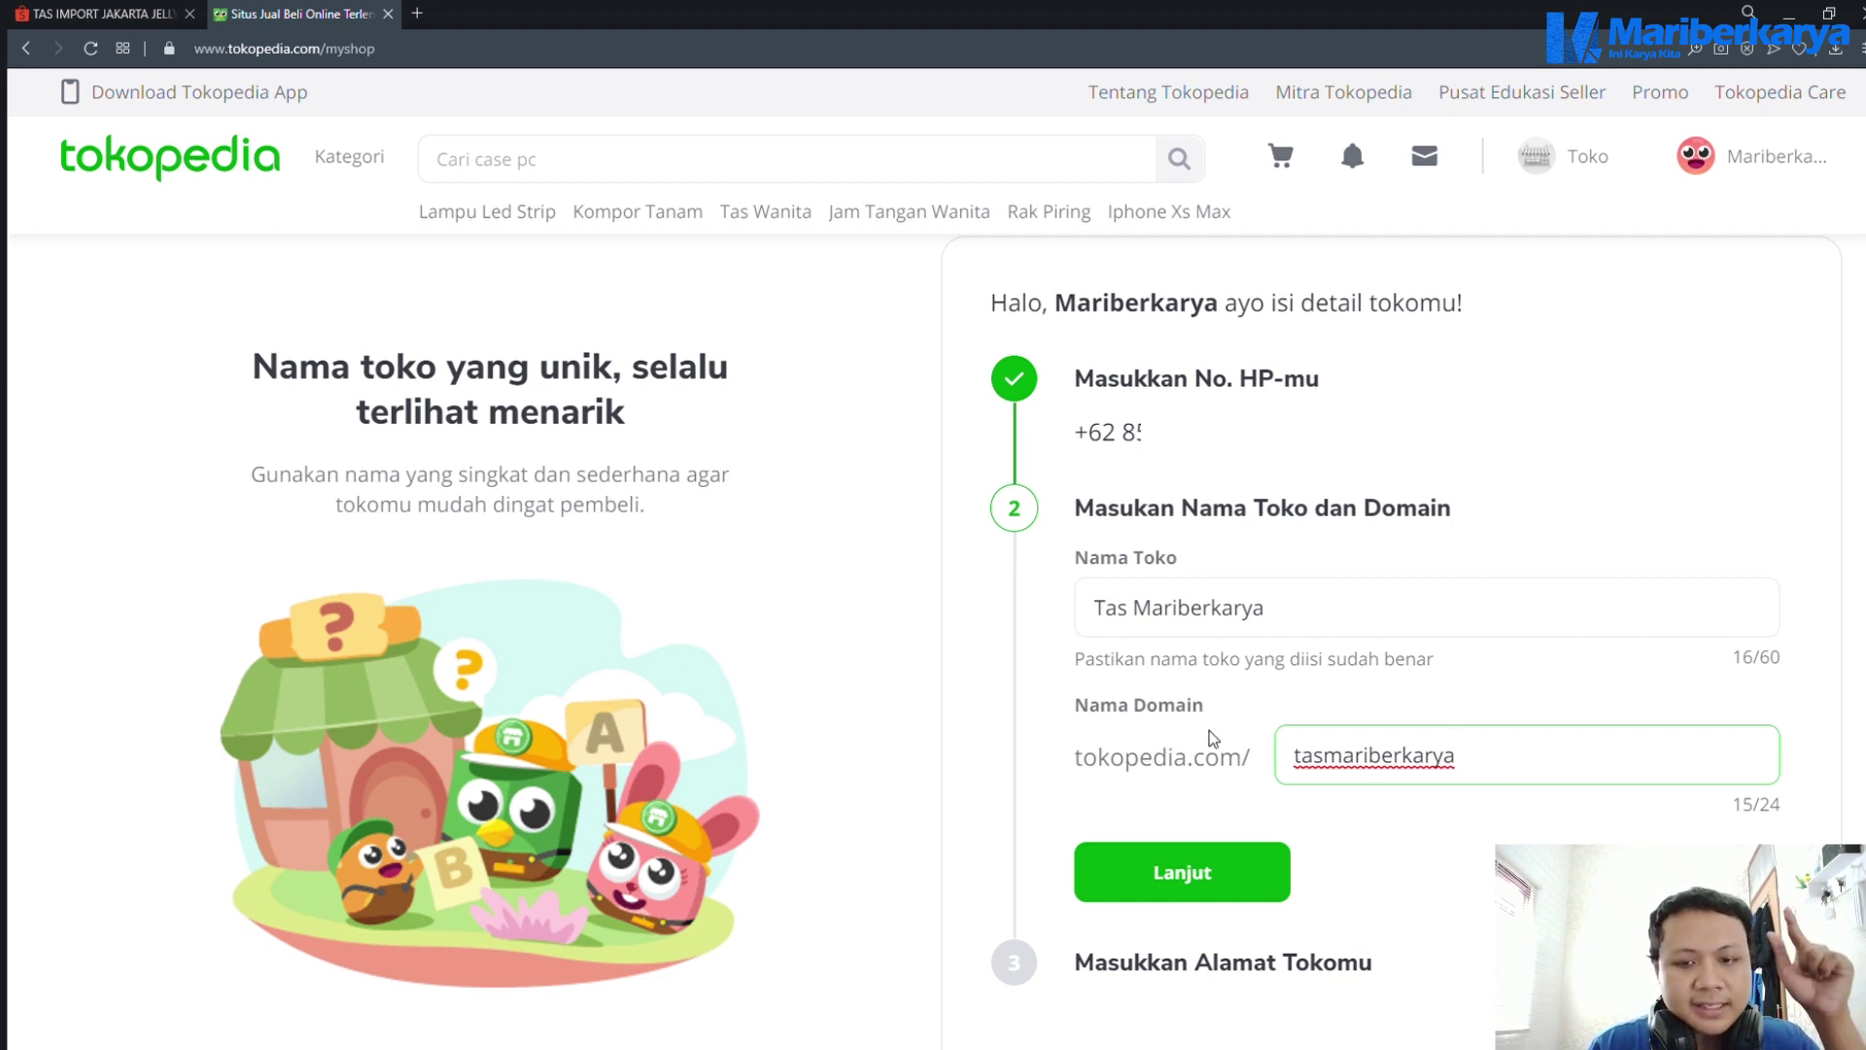
left_click(1205, 871)
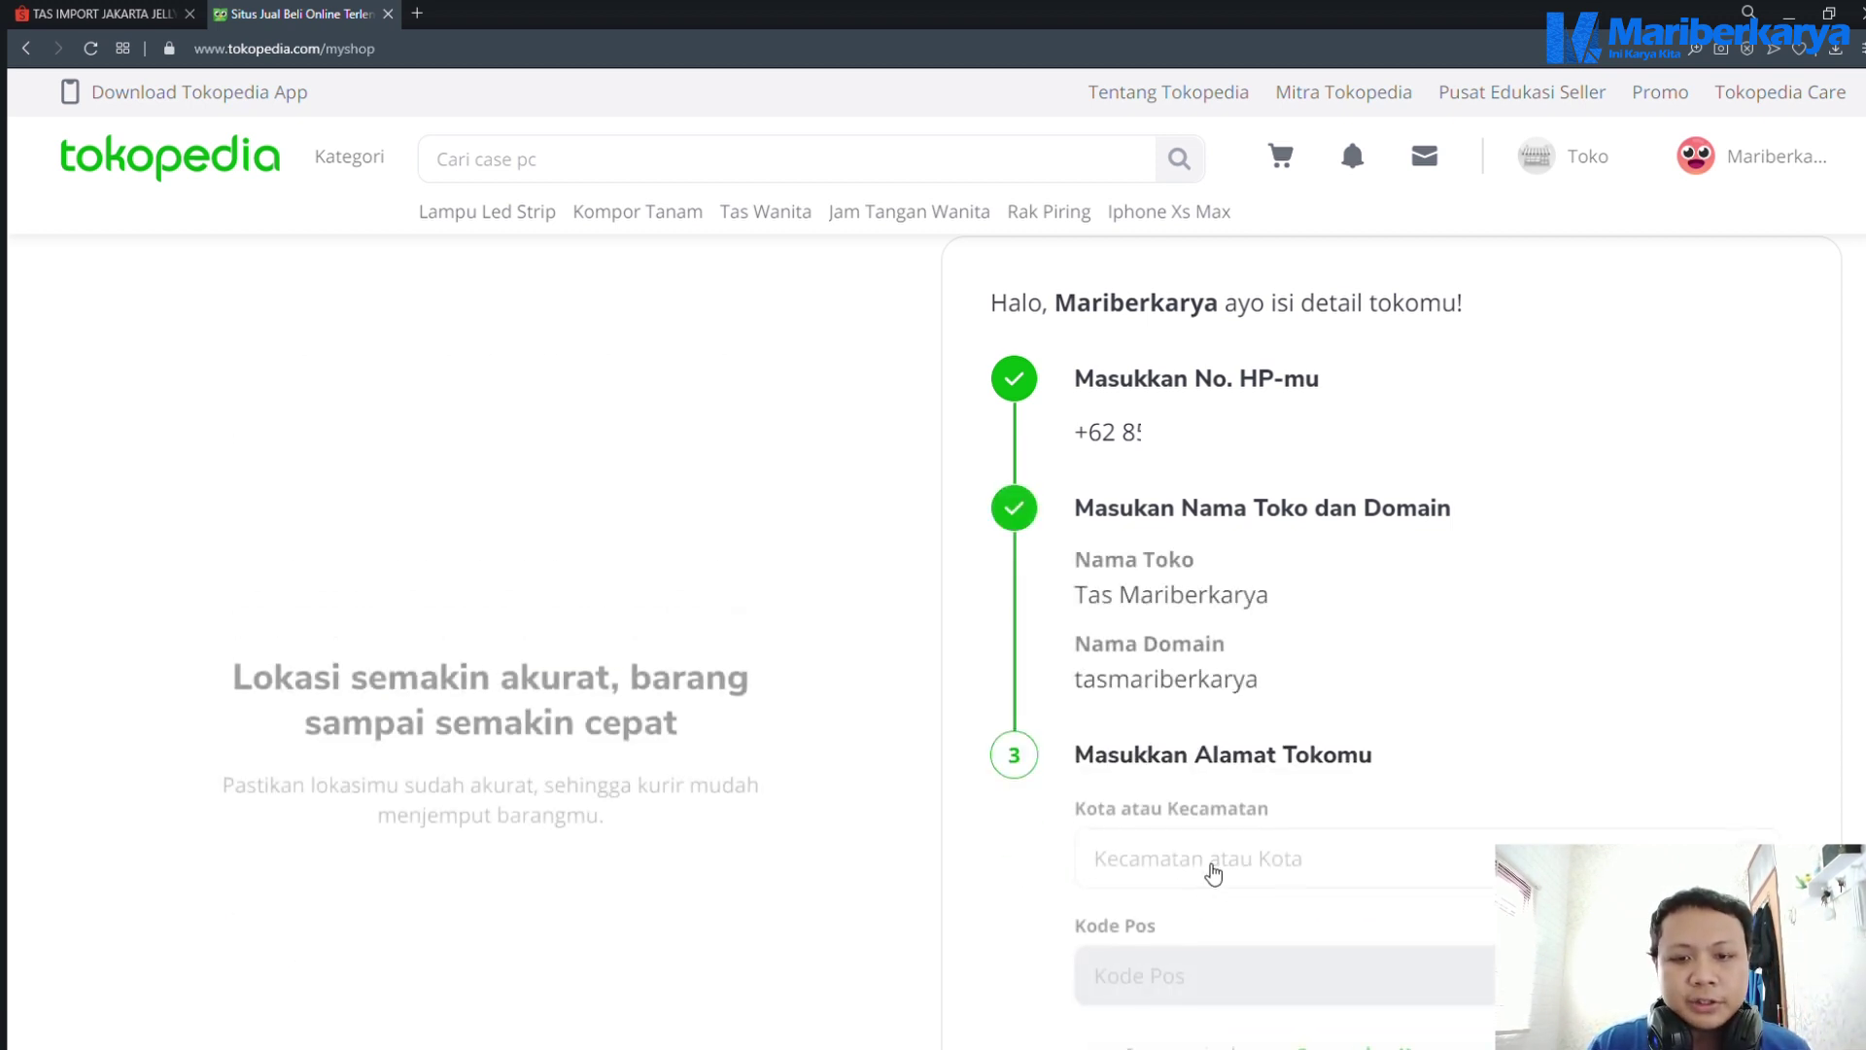
Open the city or district search in the shop address section
scroll(1451, 686, "down", 5)
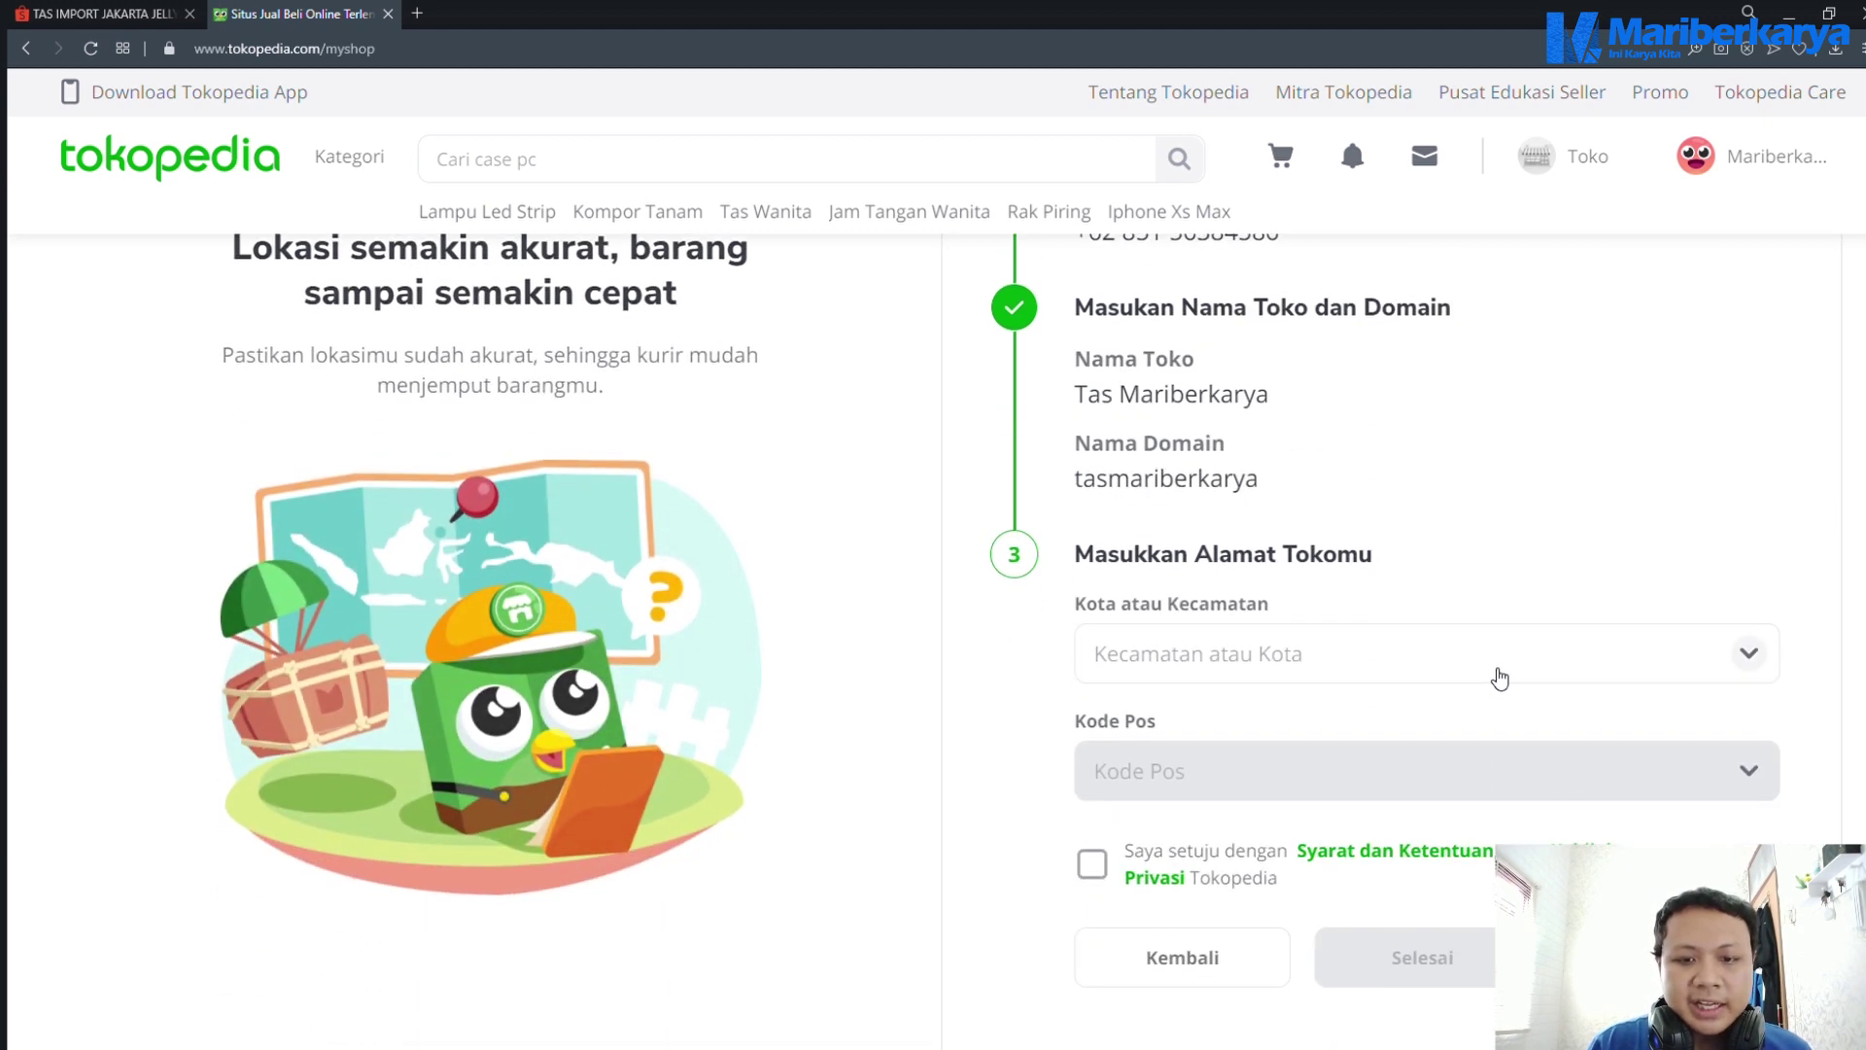
scroll(1502, 672, "down", 1)
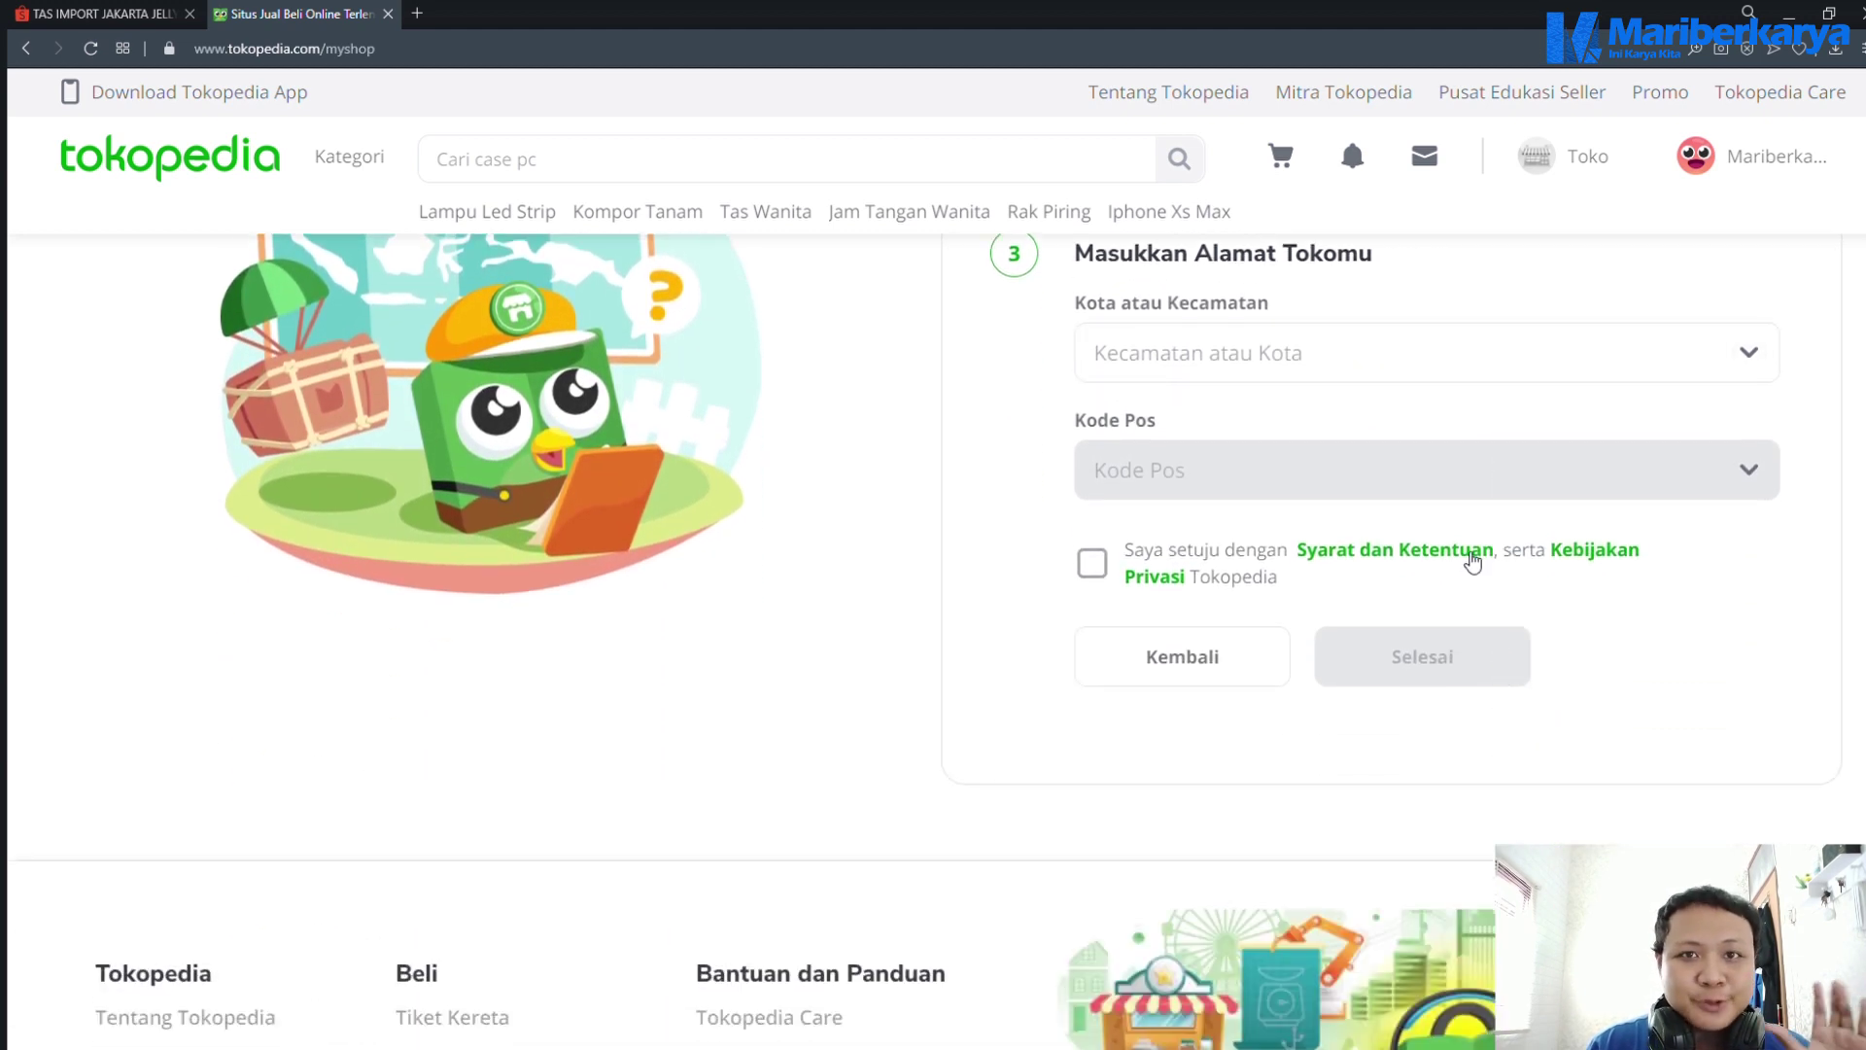
left_click(1359, 367)
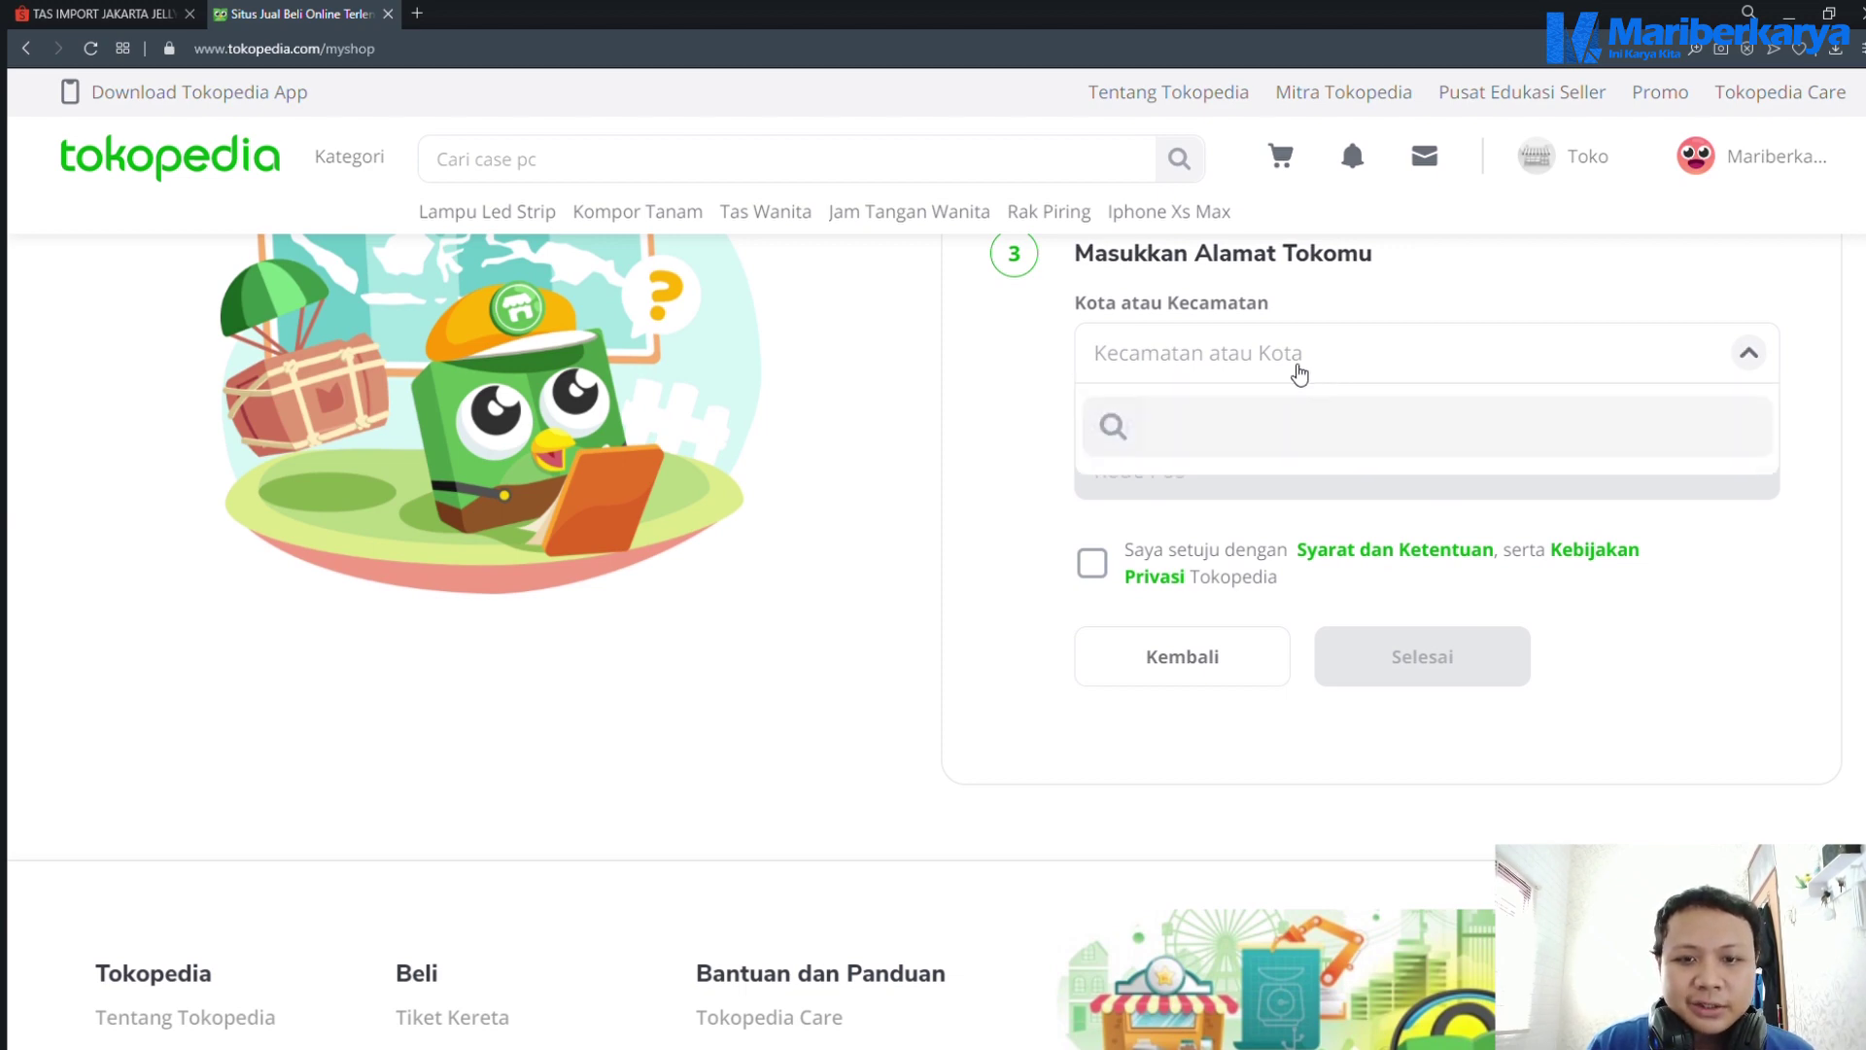
left_click(1213, 441)
Switch to the Shopee product page of the glossy jelly bag and examine its seller's store profile and products
left_click(97, 14)
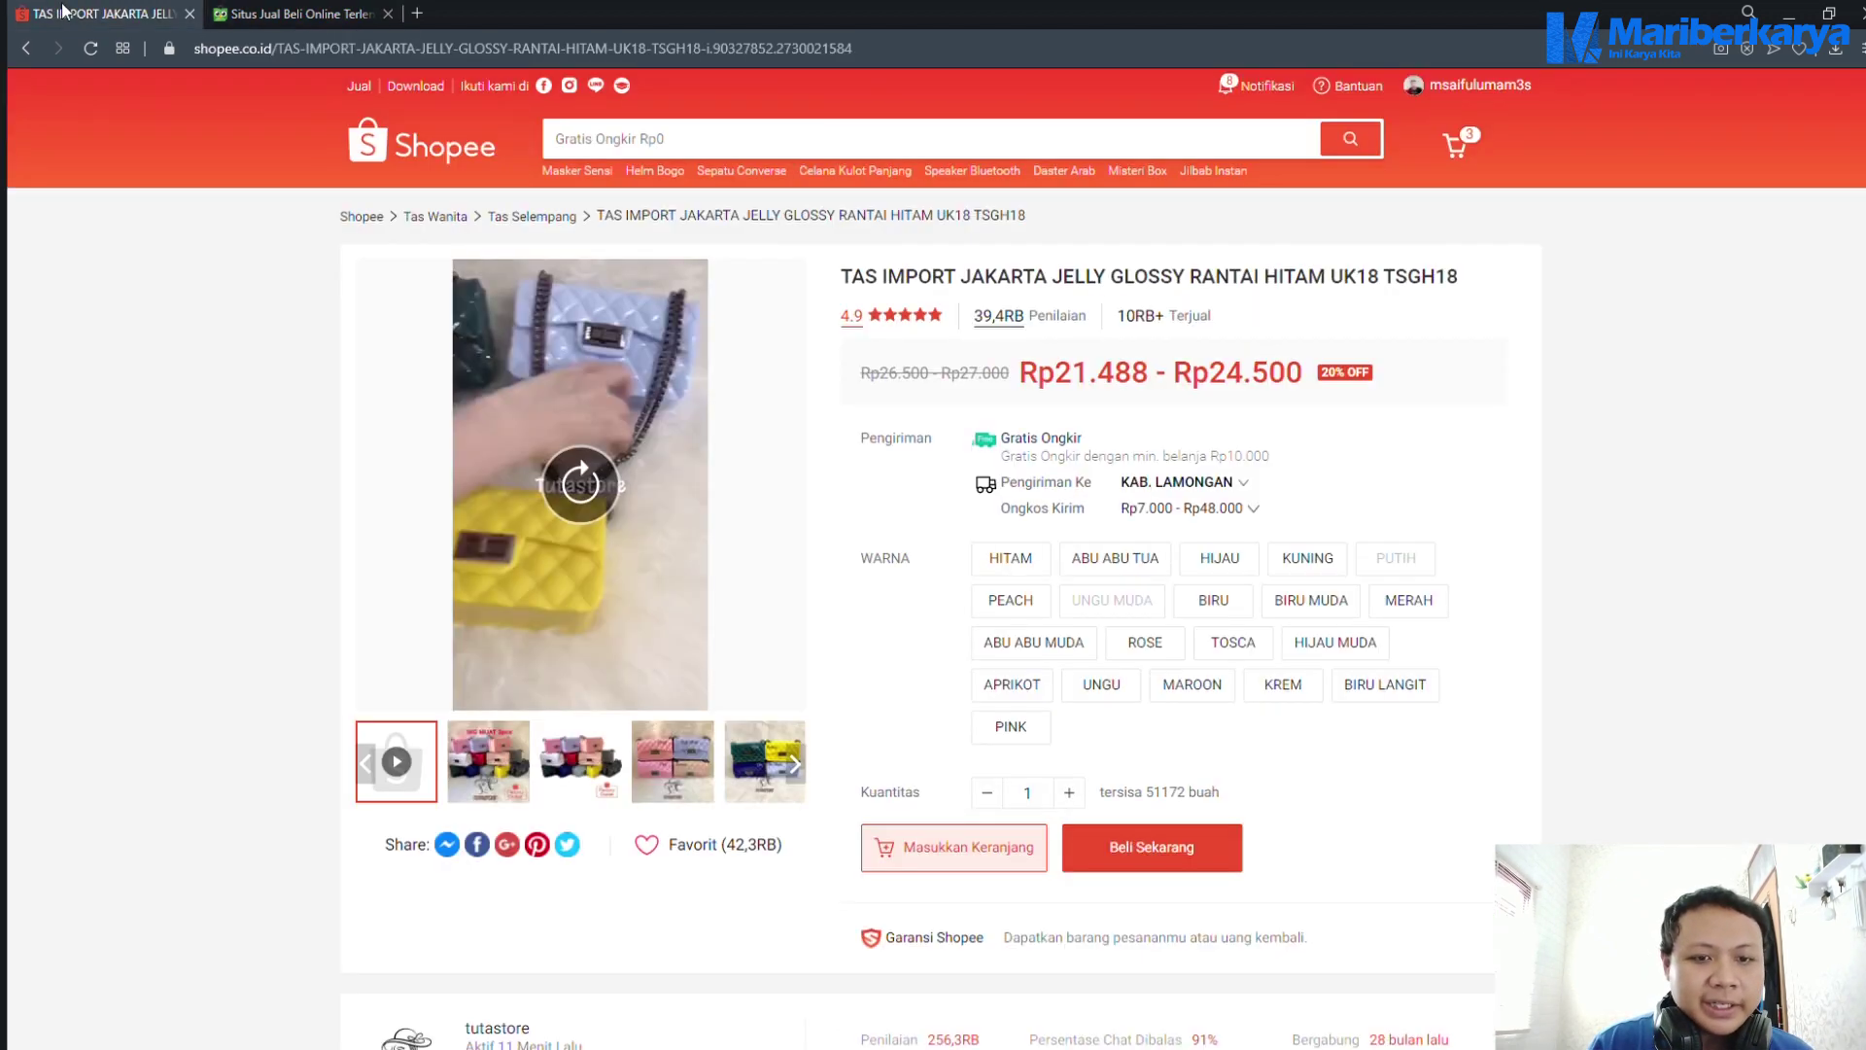
scroll(630, 621, "down", 4)
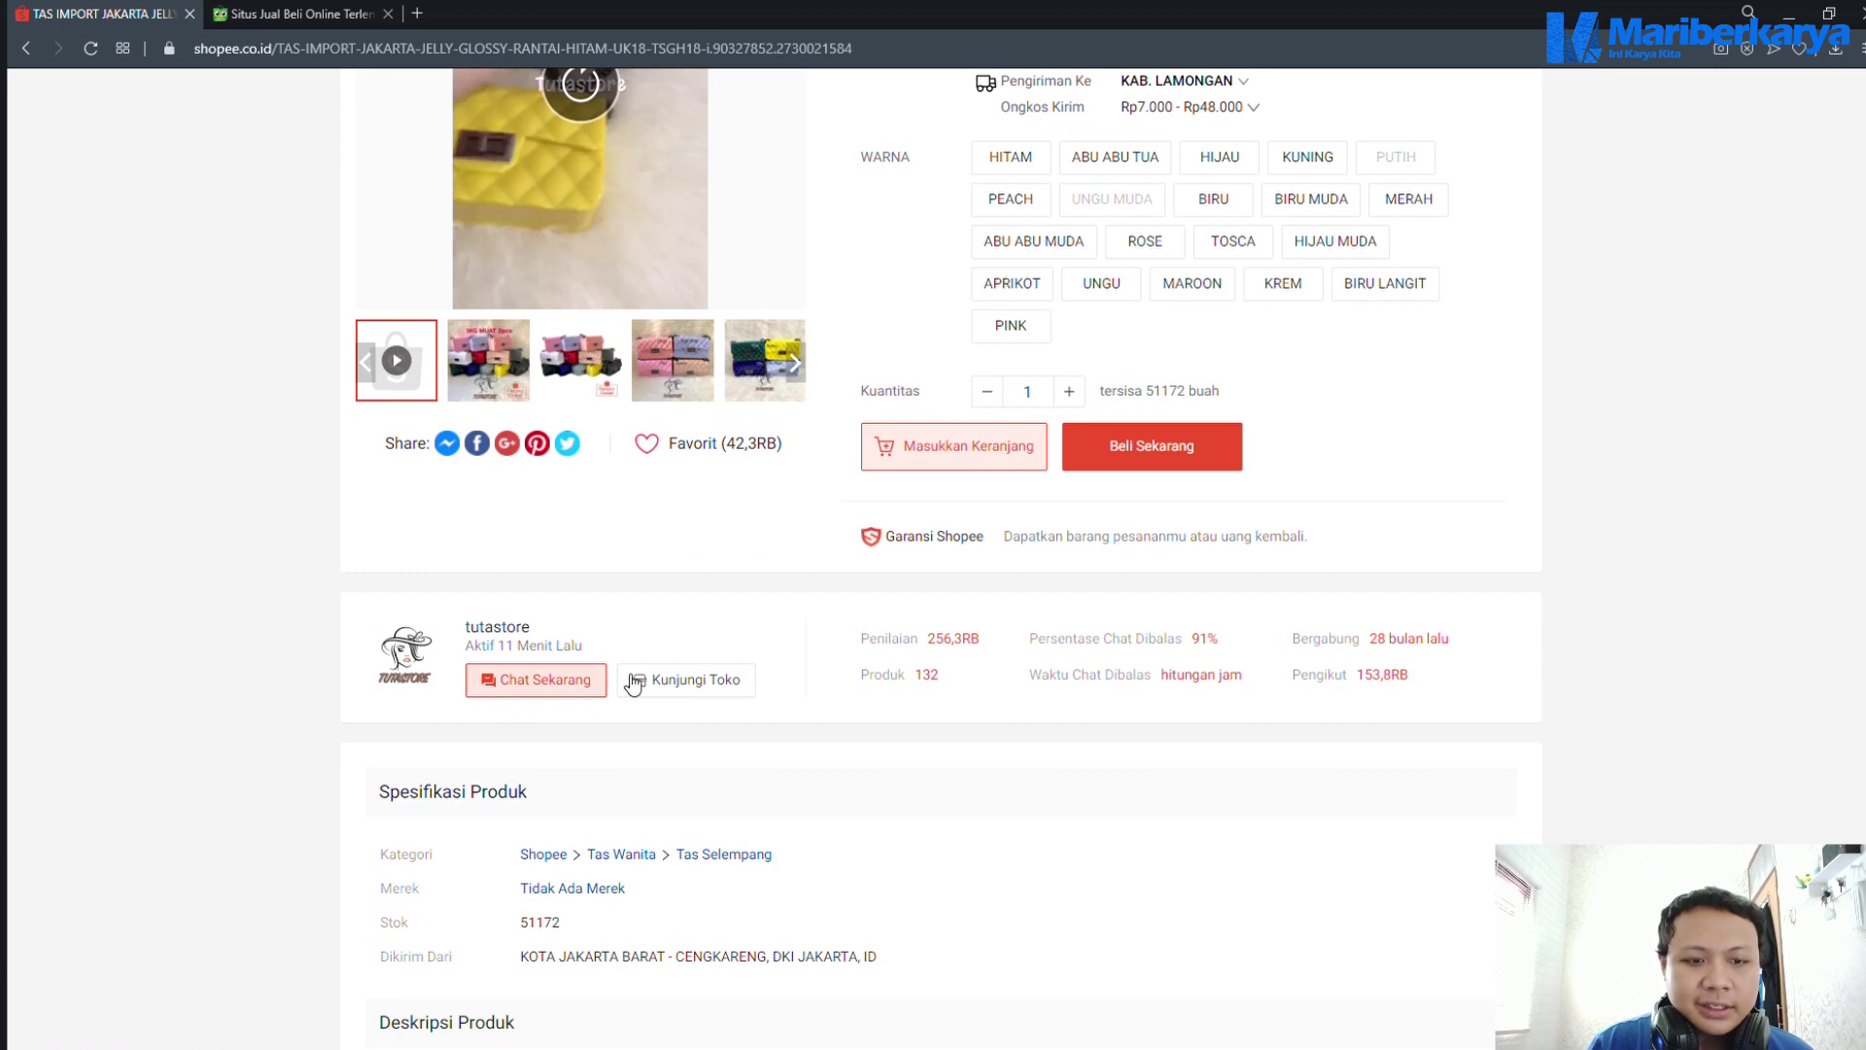
left_click(696, 682)
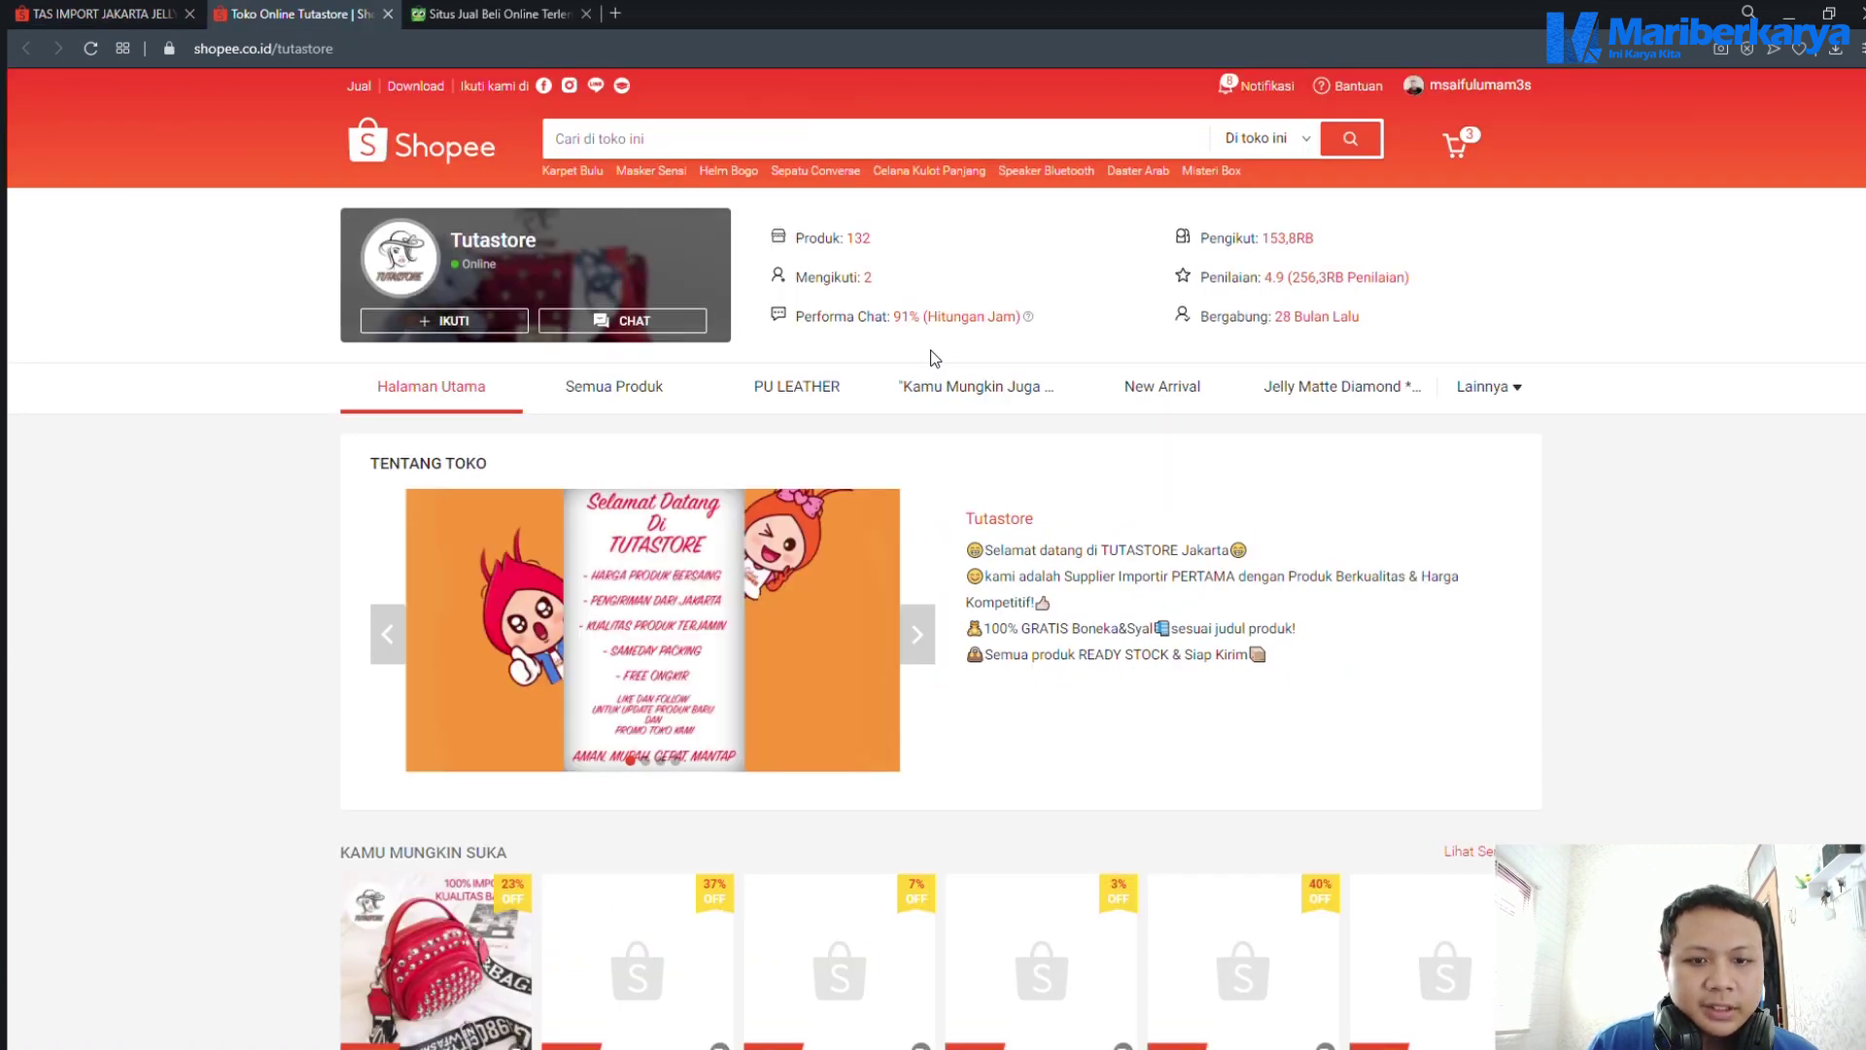
scroll(933, 622, "down", 9)
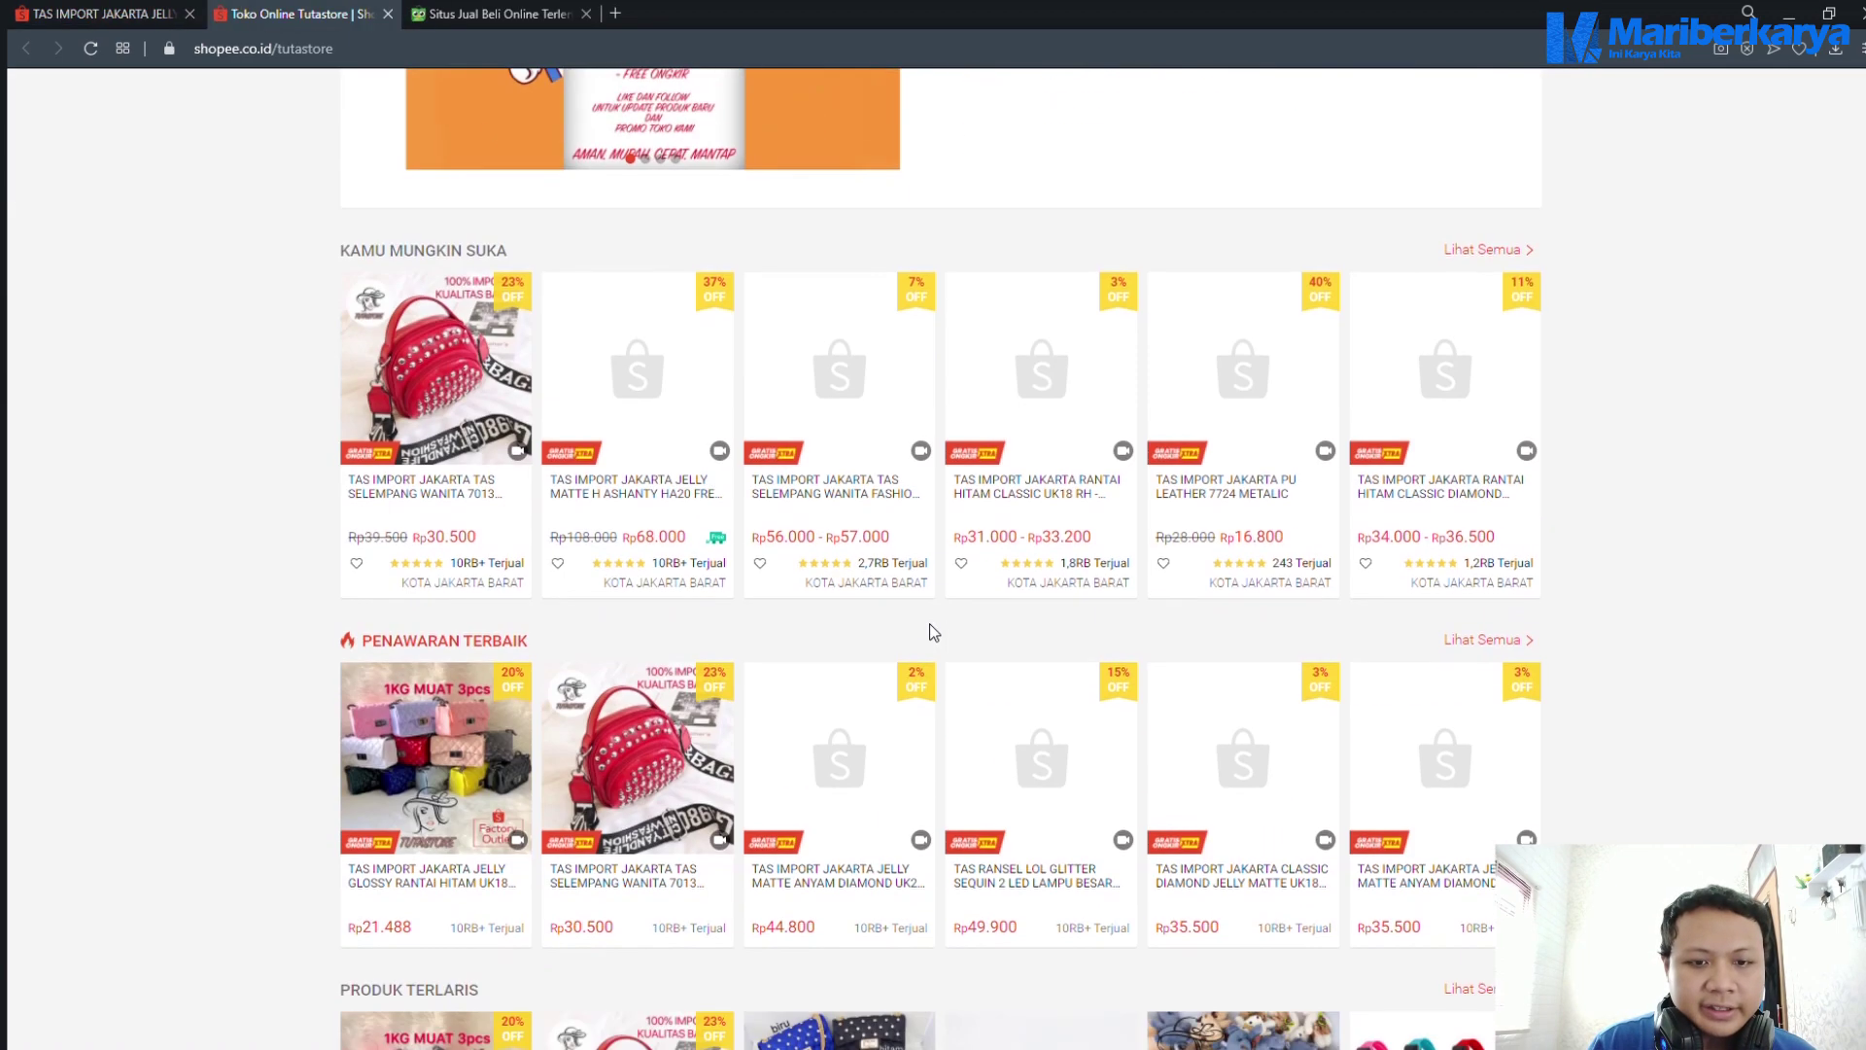
scroll(933, 622, "up", 3)
scroll(943, 627, "up", 6)
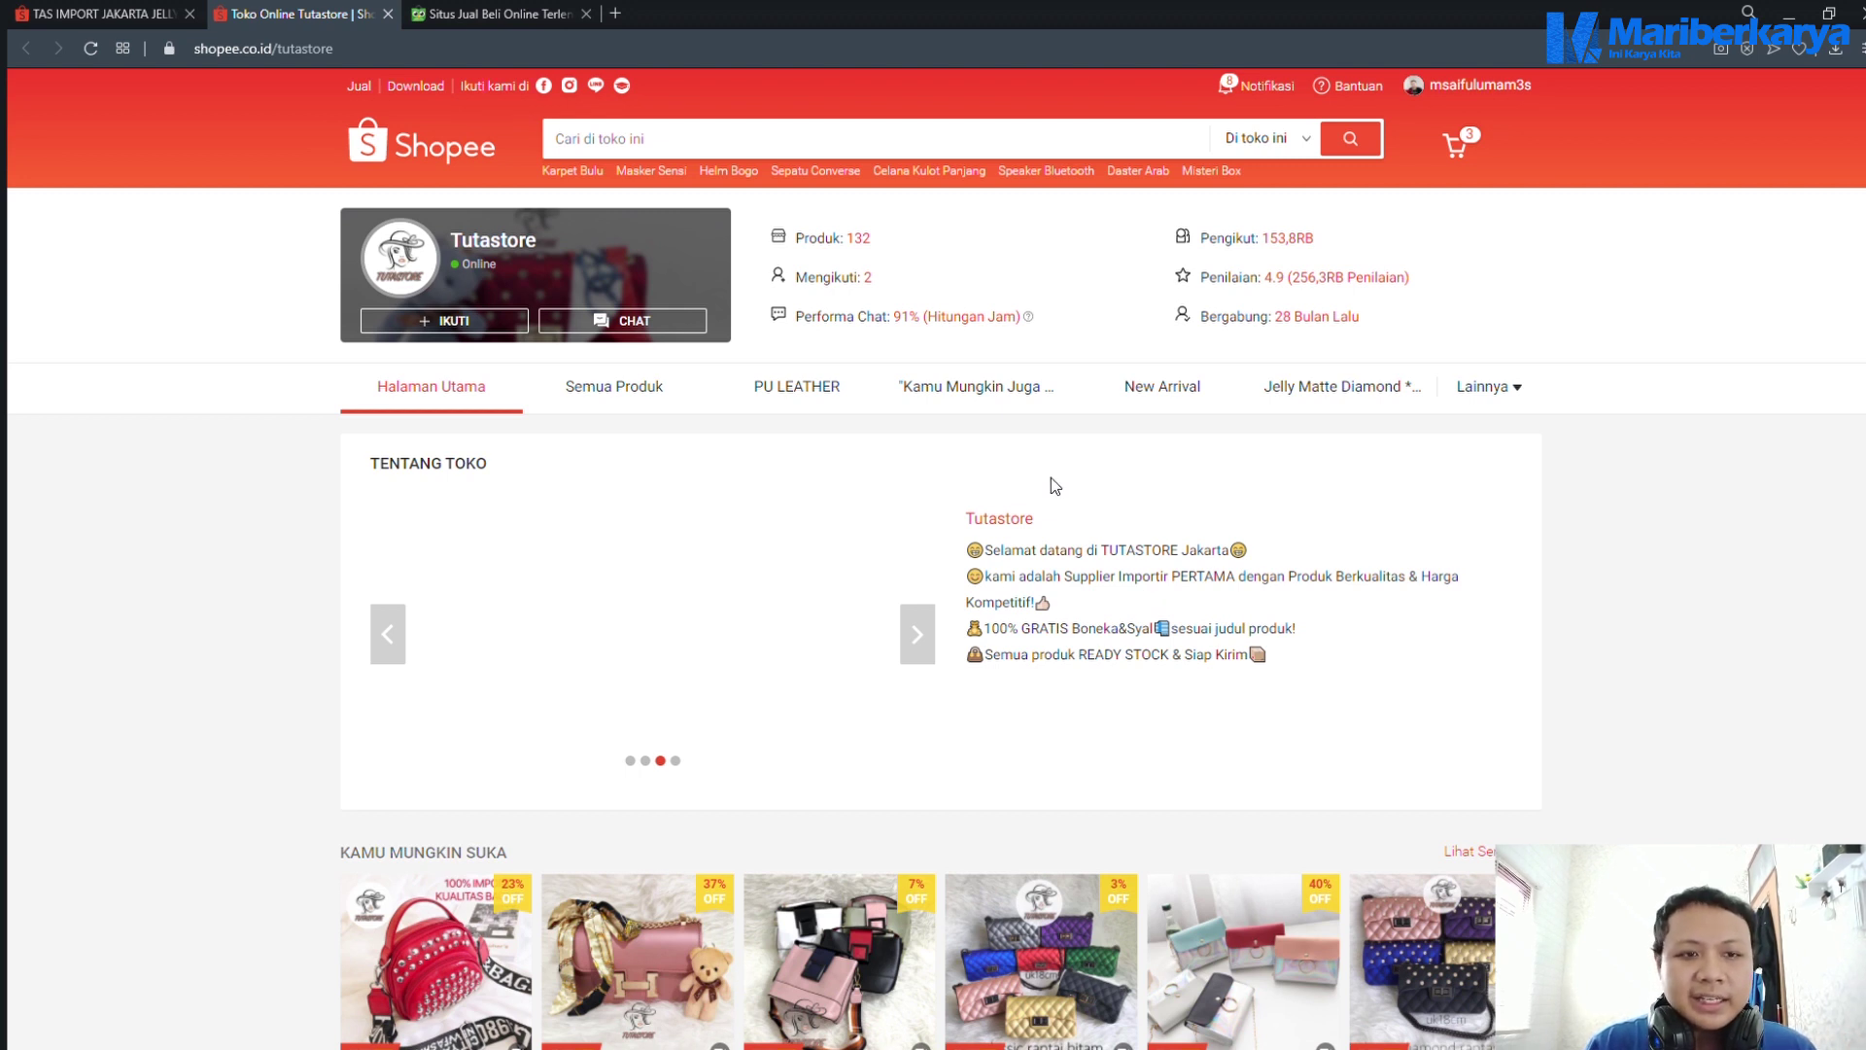
Return to the Tokopedia shop registration and set the address to Jakarta Barat, Grogol, with postal code 11450
left_click(507, 12)
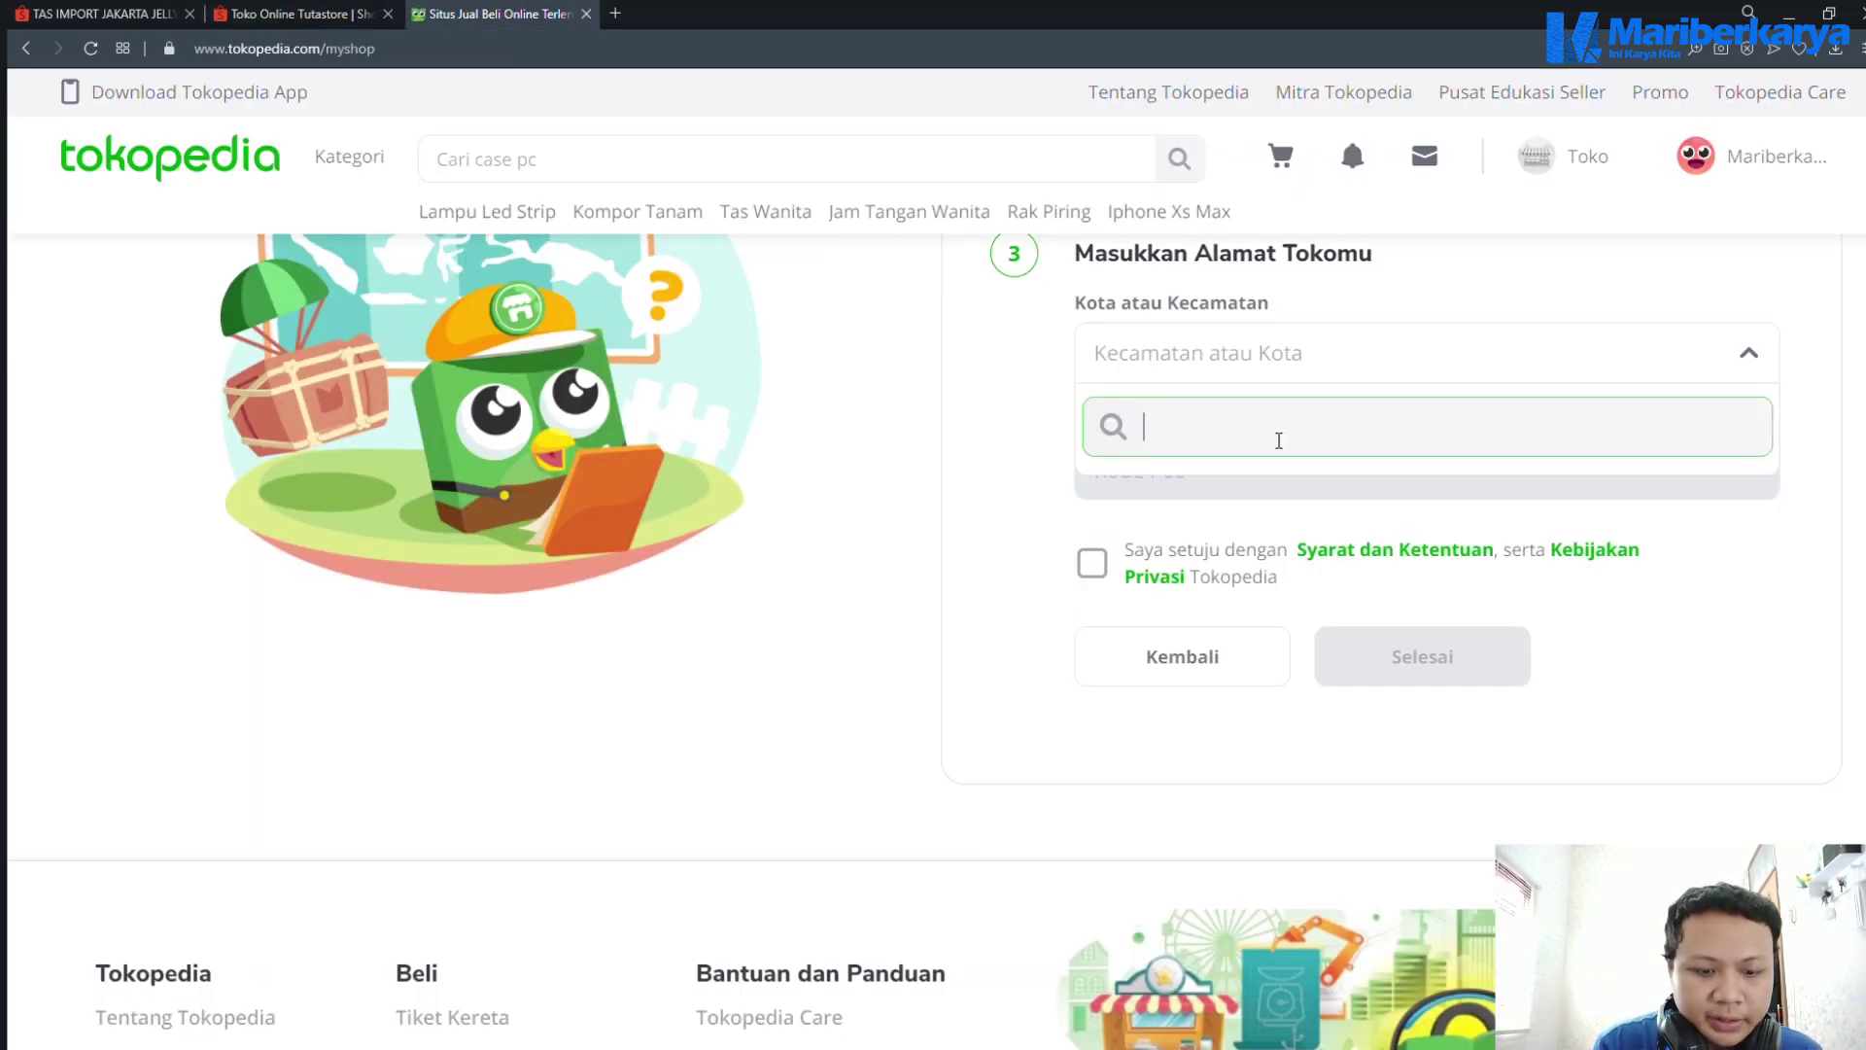
type("jaka")
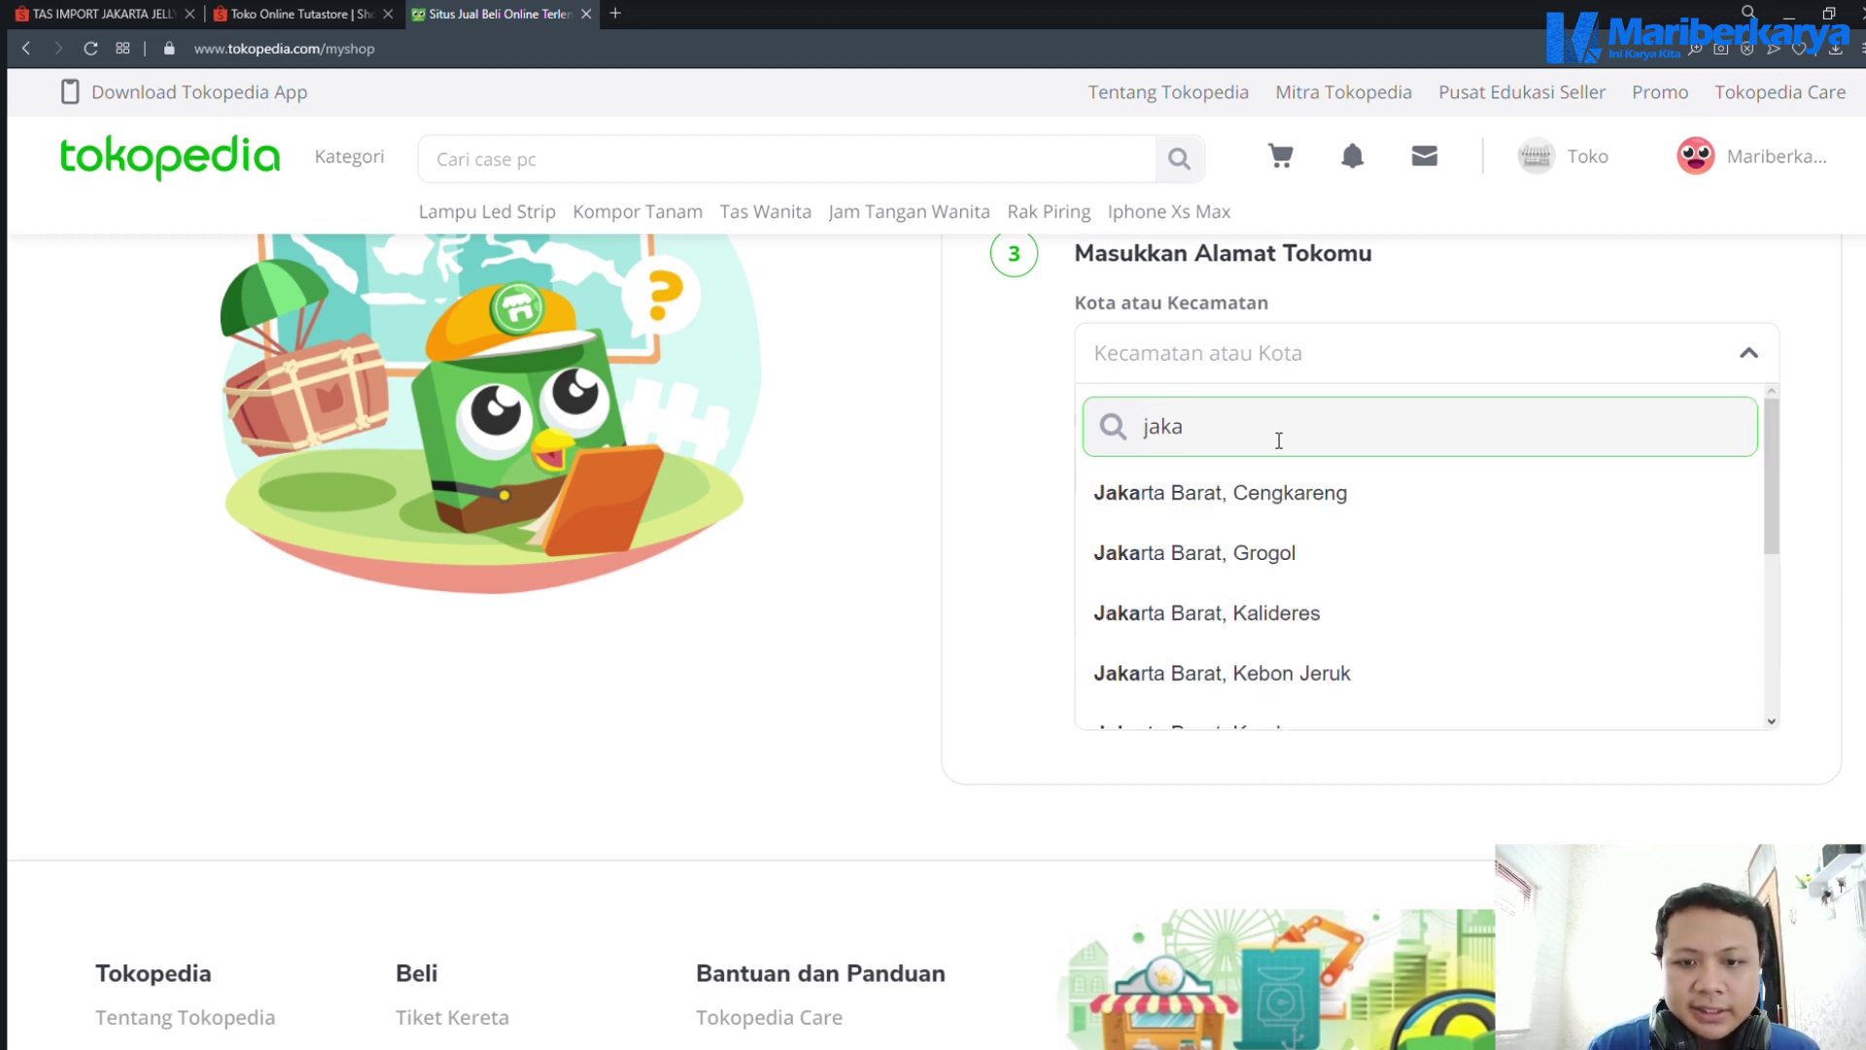
left_click(1303, 550)
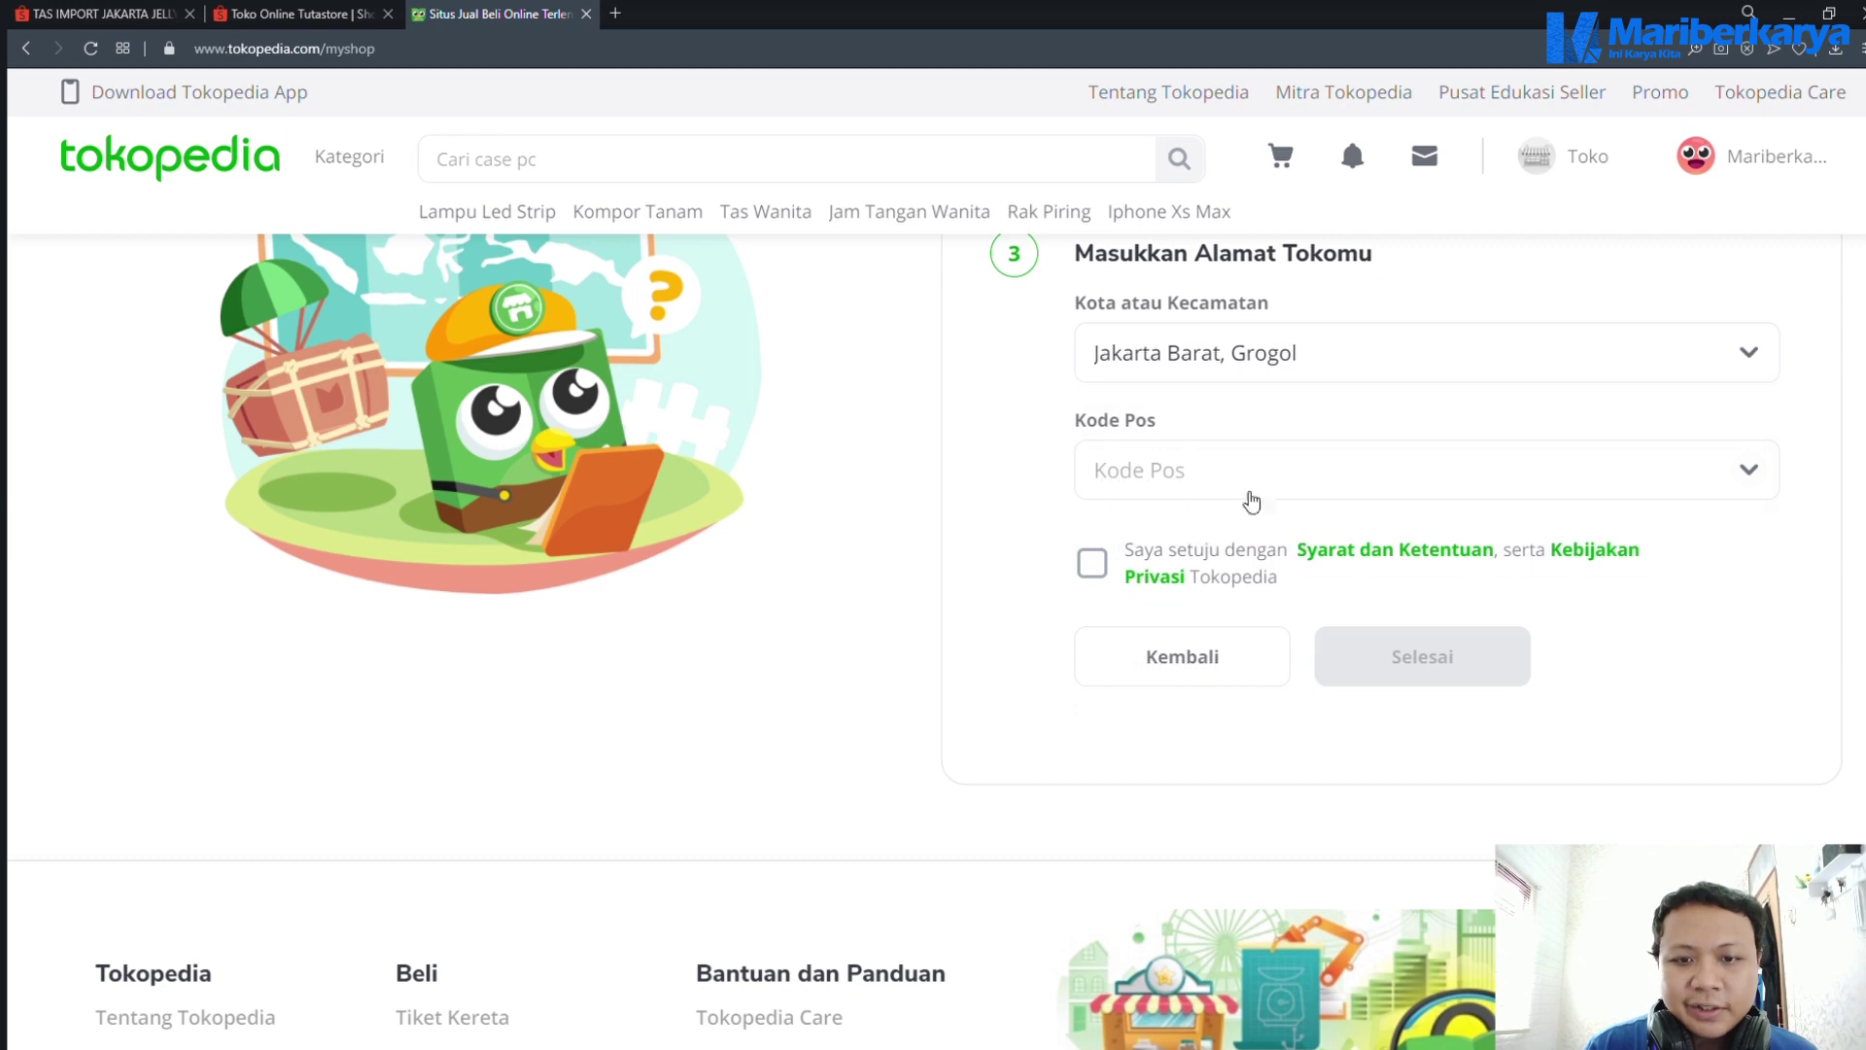
left_click(1210, 479)
left_click(1212, 611)
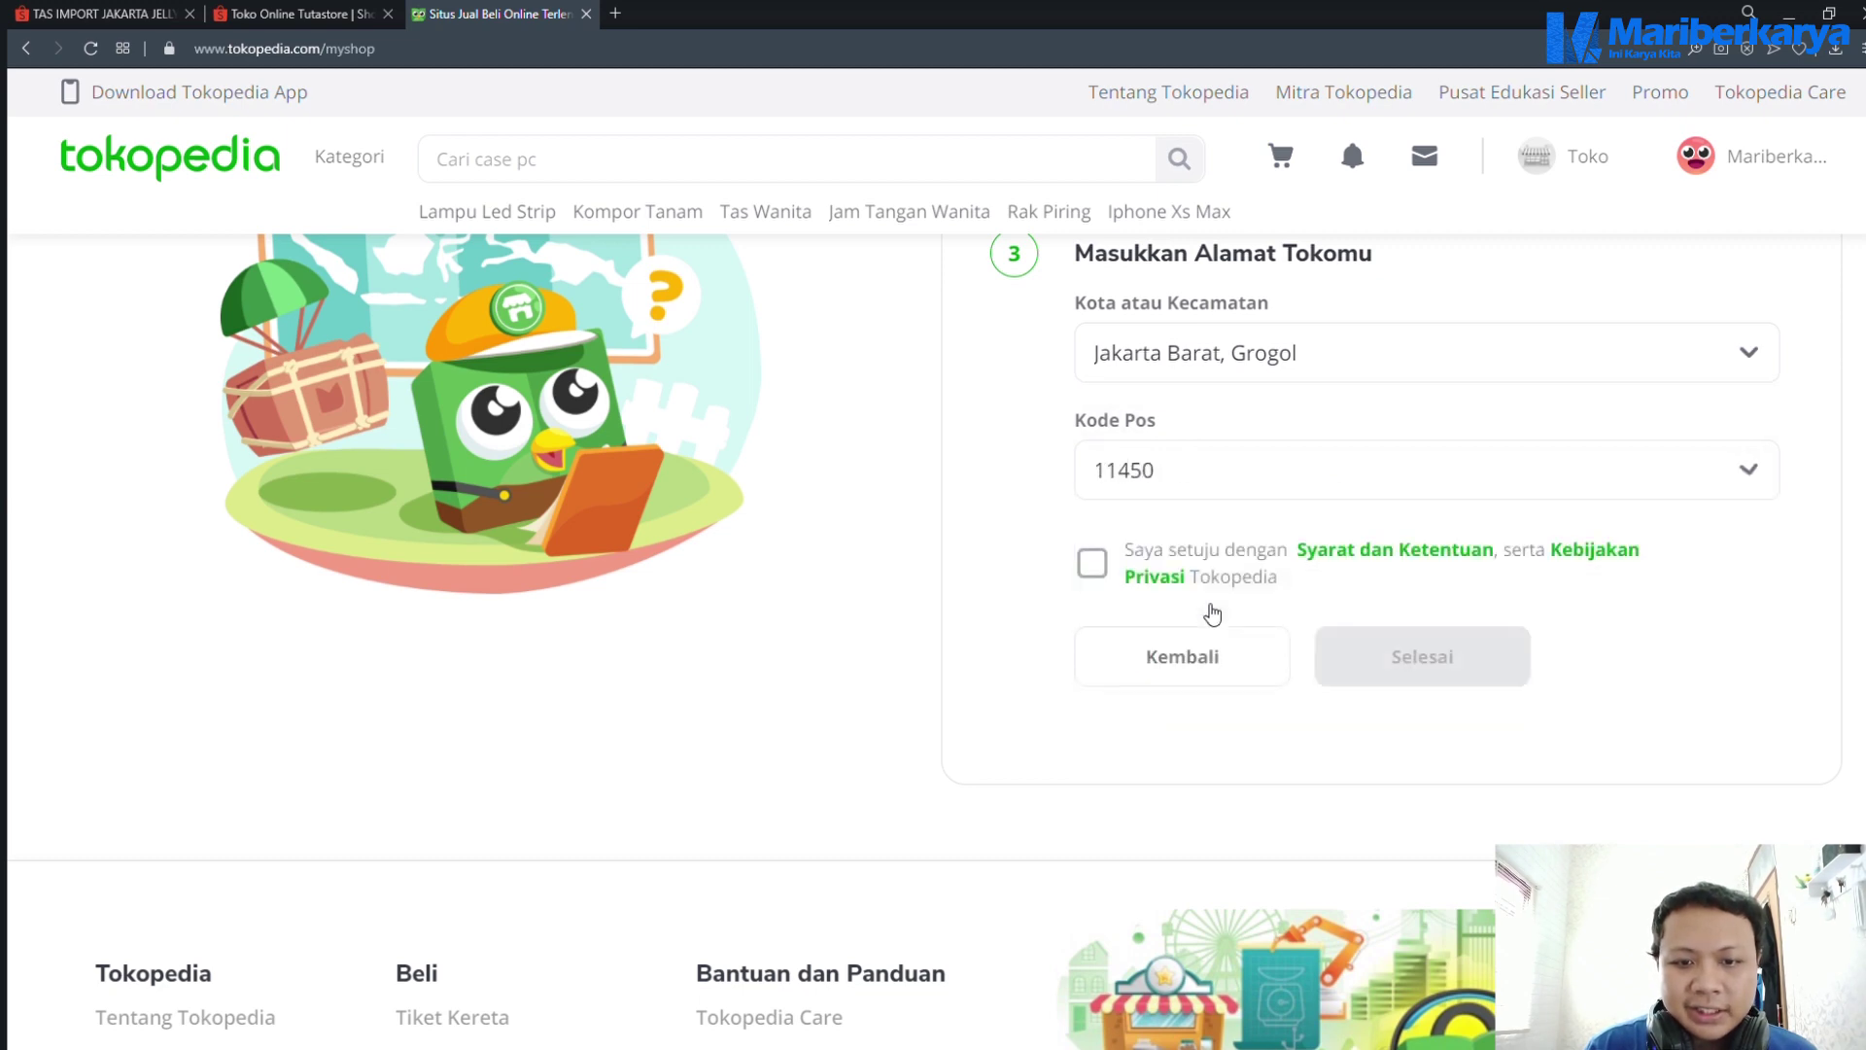
Accept the terms and privacy policy and complete the shop registration
left_click(1093, 564)
left_click(1458, 664)
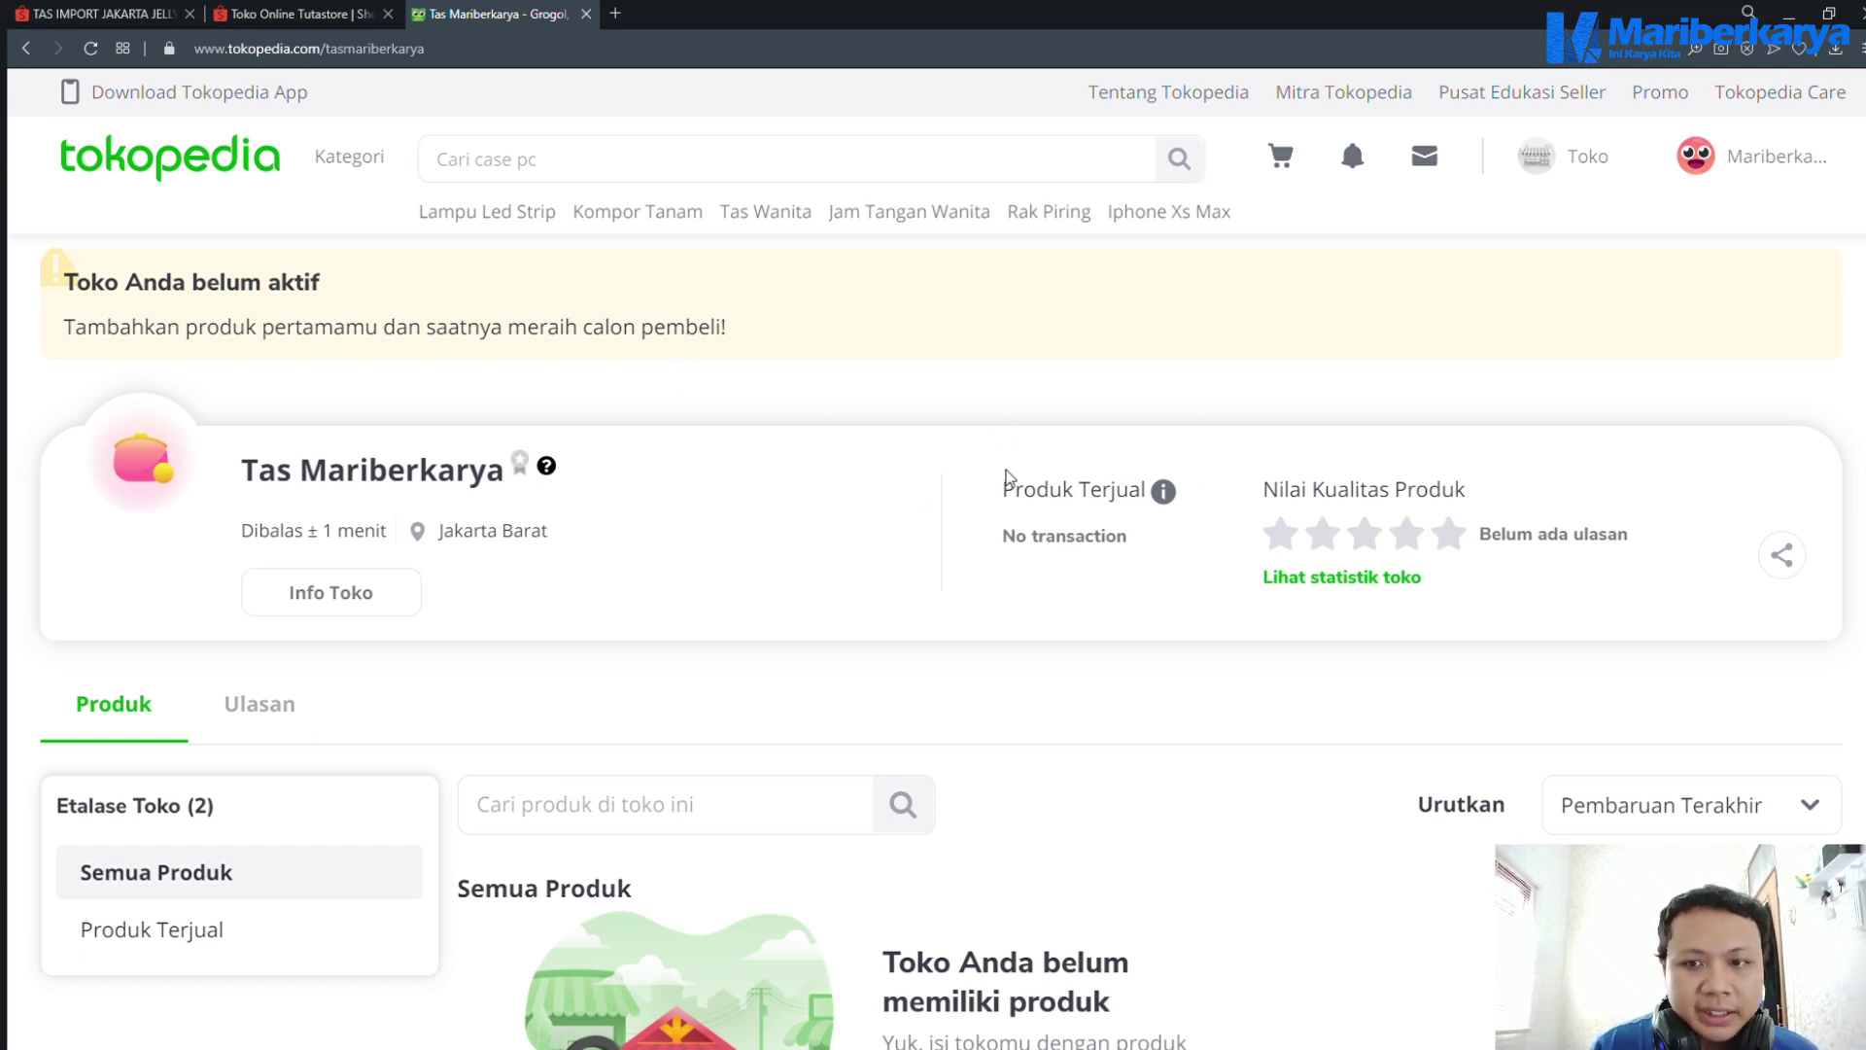
Look over the new Tas Mariberkarya shop page and open the form for adding its first product
scroll(1225, 486, "down", 3)
scroll(1221, 492, "down", 3)
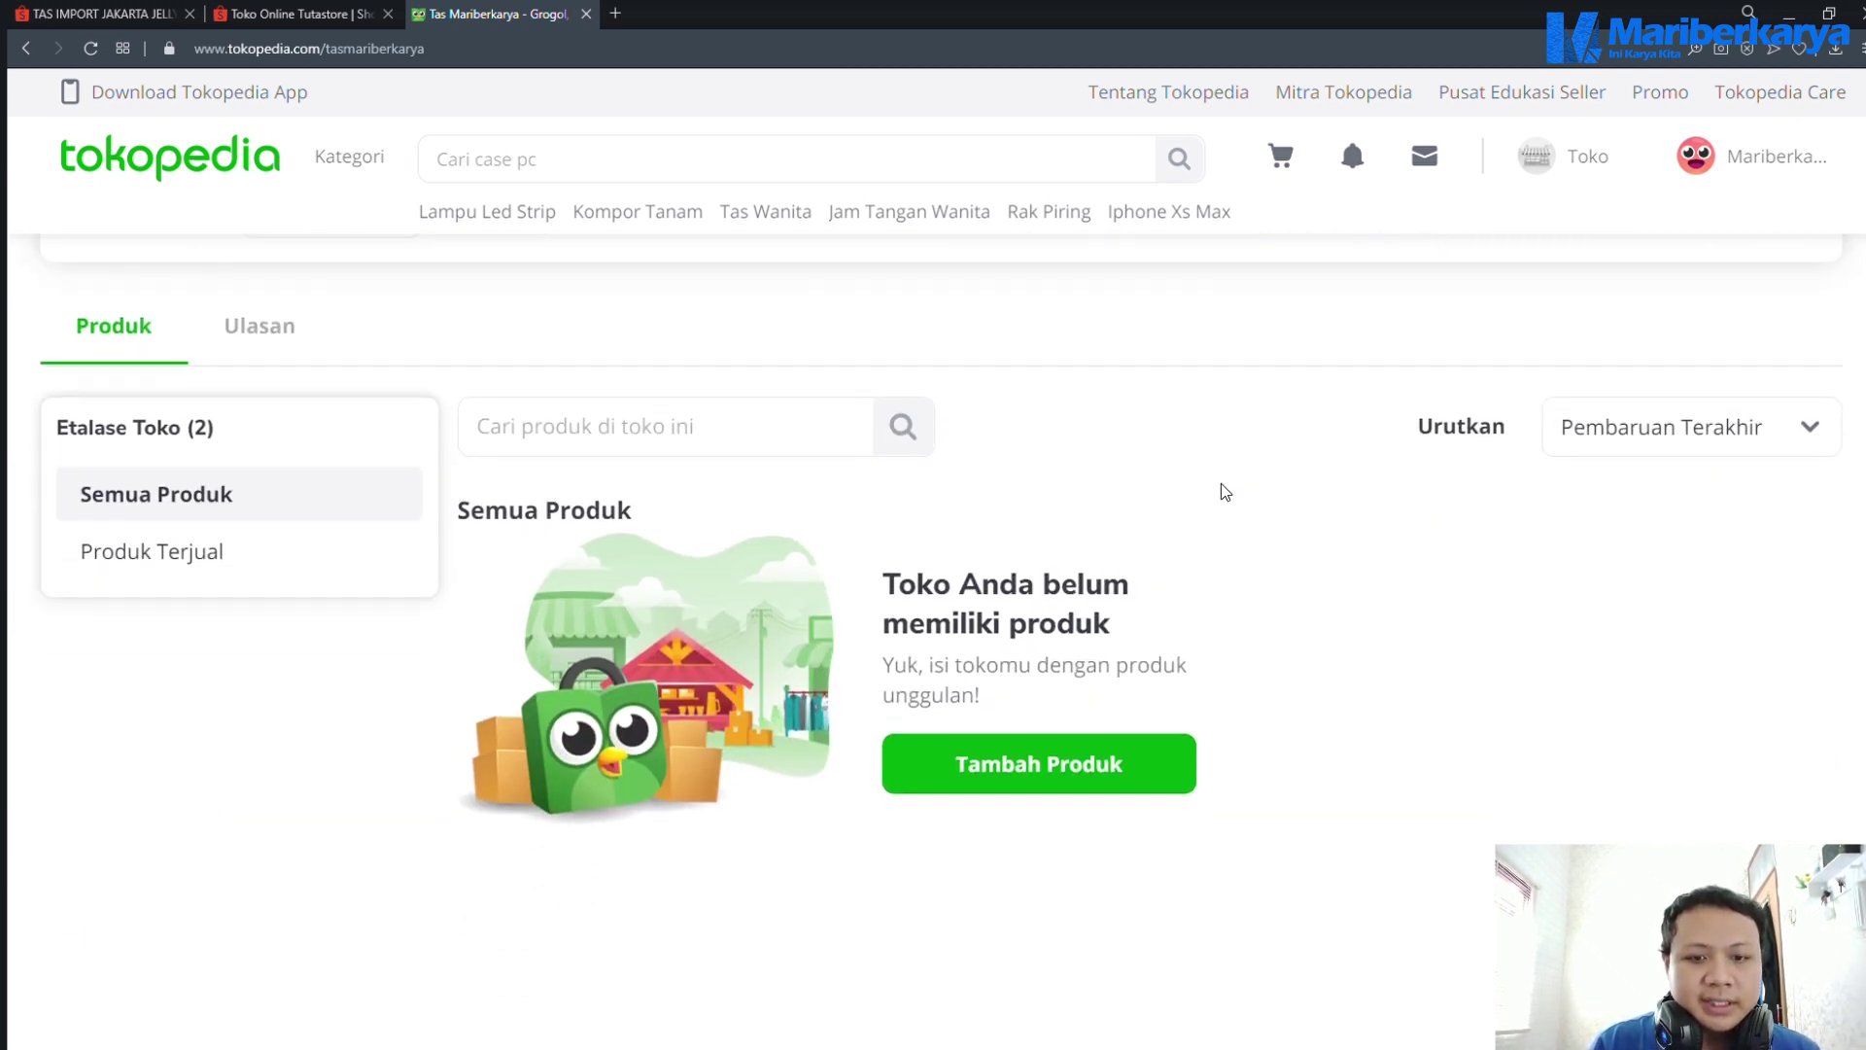
scroll(188, 508, "up", 6)
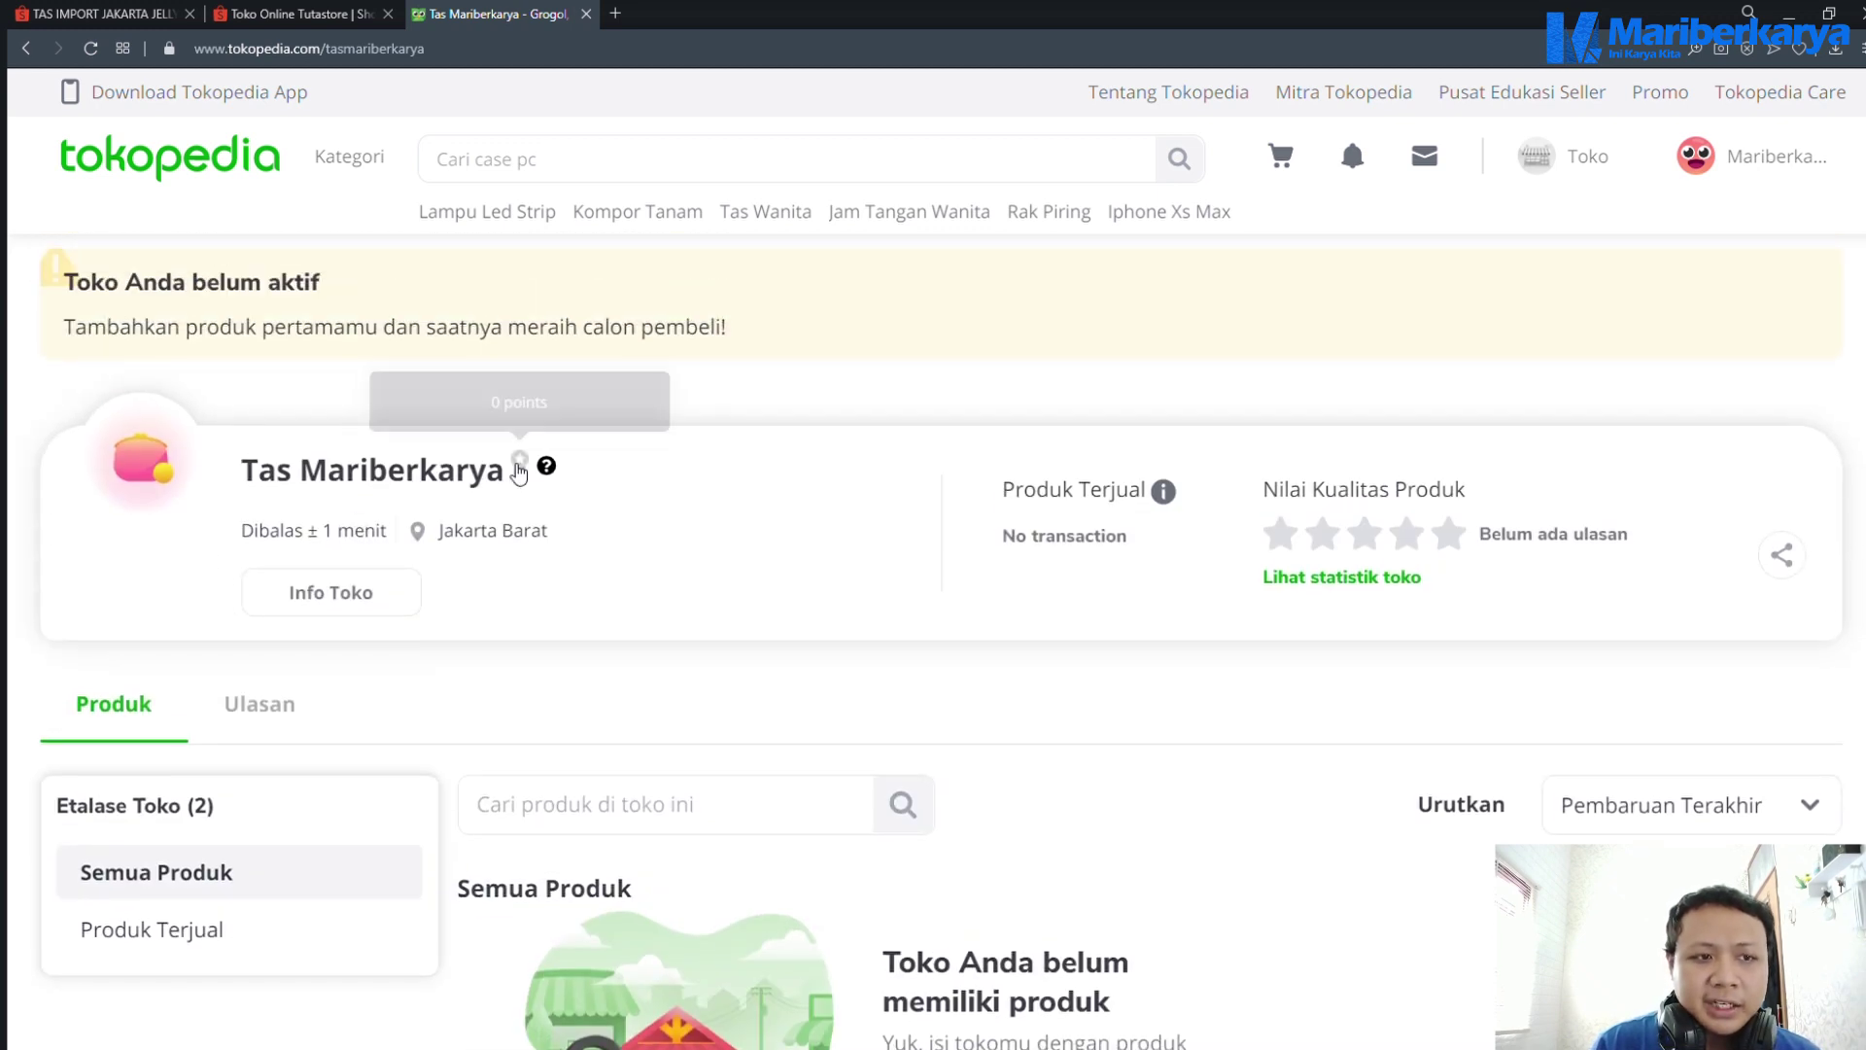
scroll(880, 507, "down", 4)
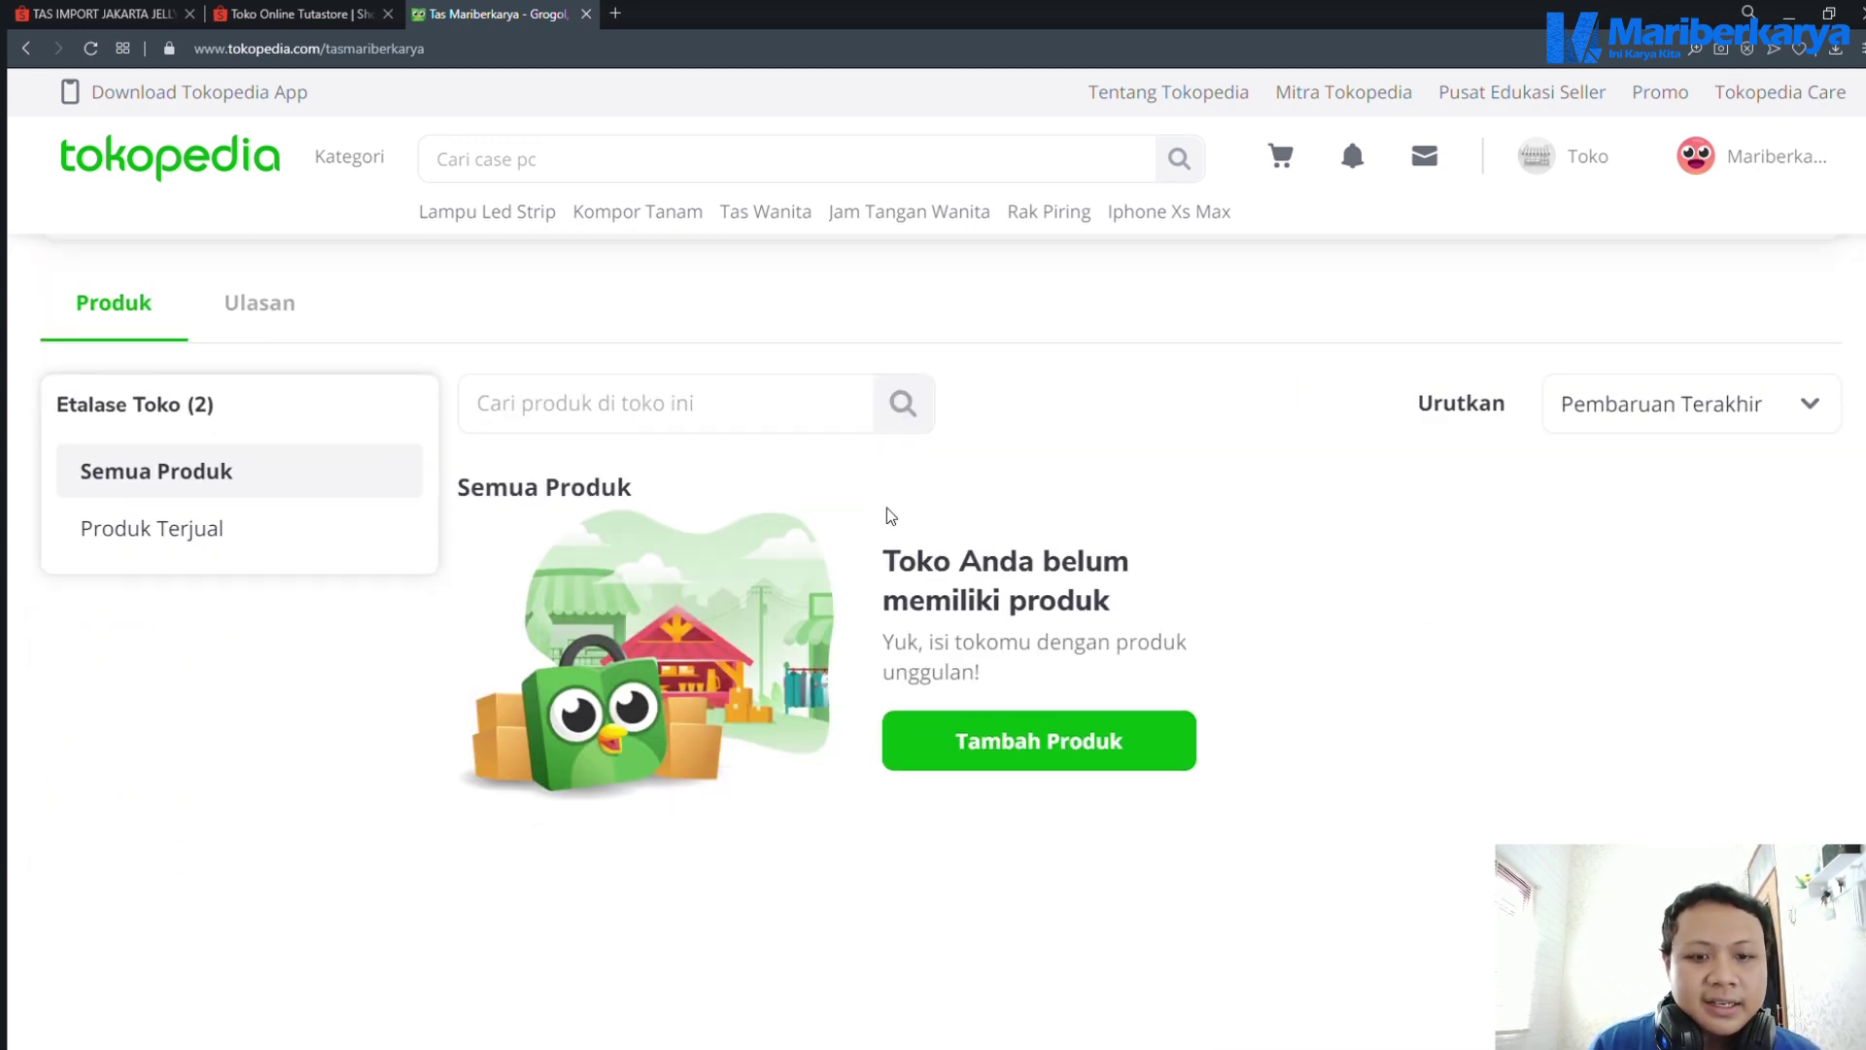
left_click(1028, 750)
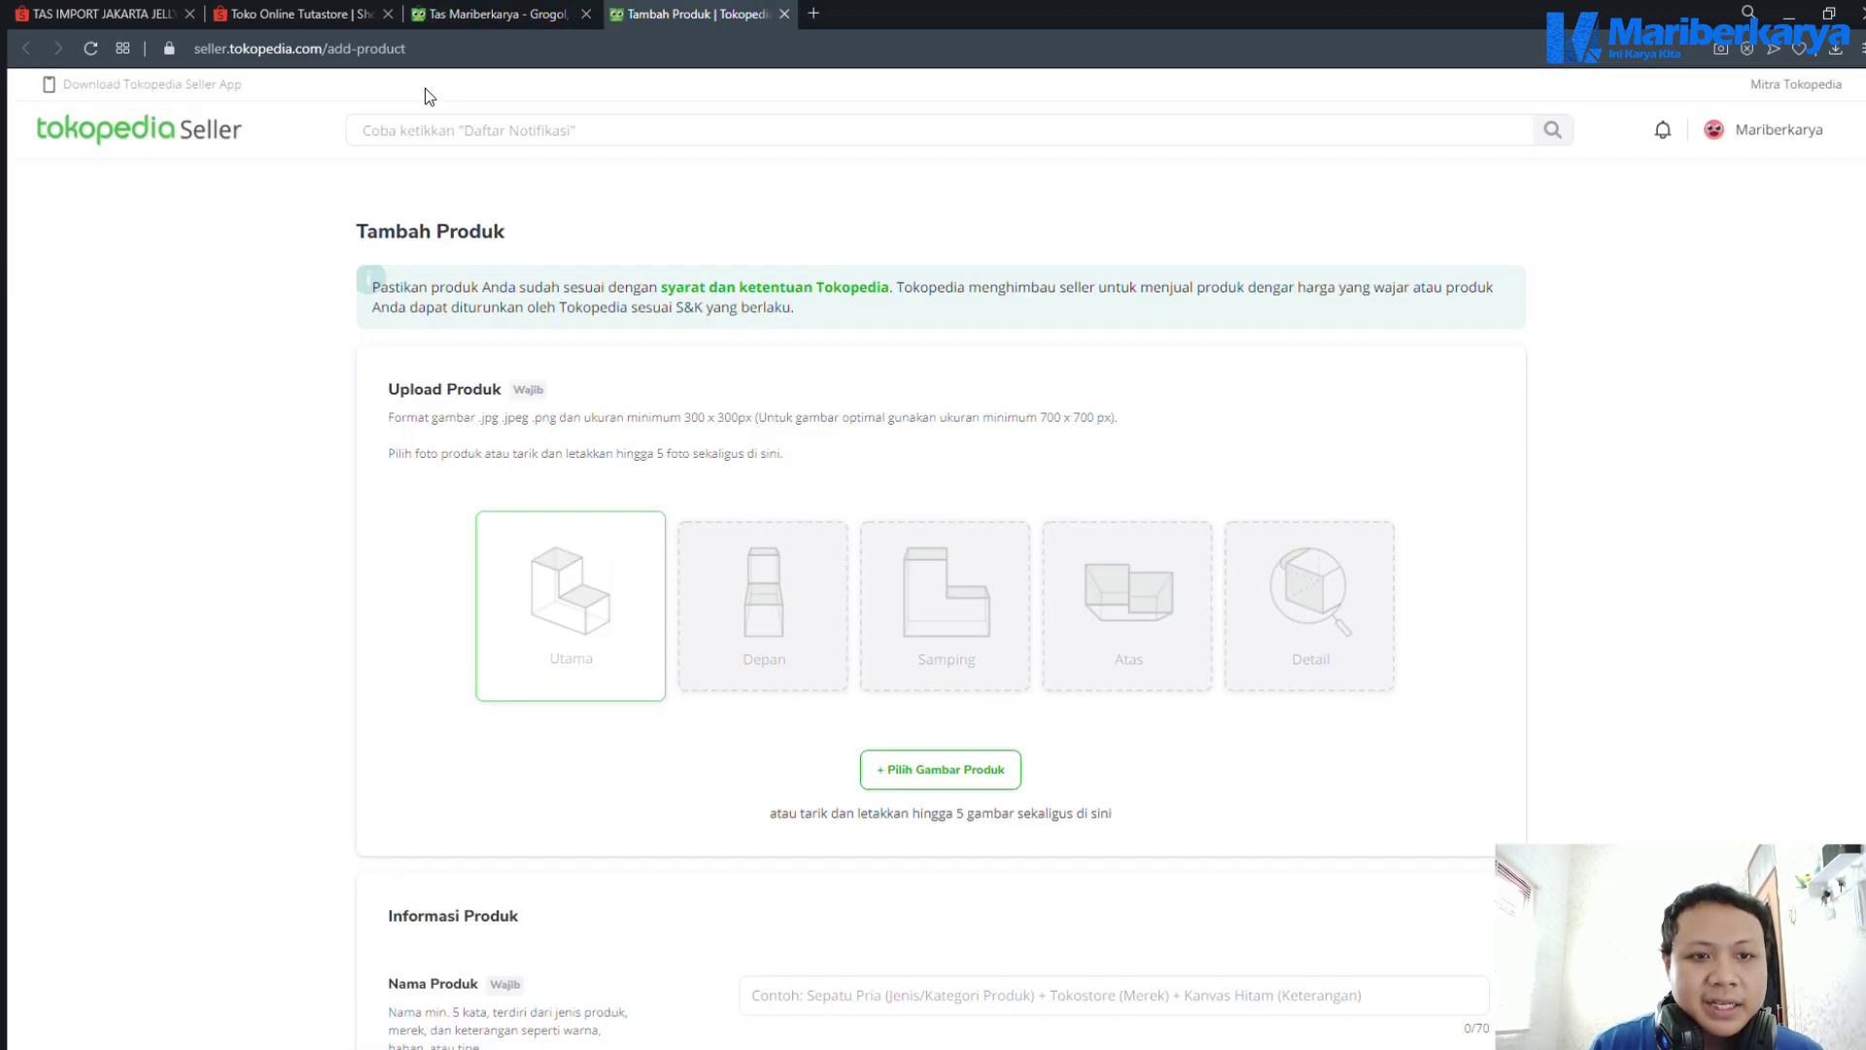
Check the minimum image size for products and upload the TSGH18 bag picture as the main product image
left_click(424, 90)
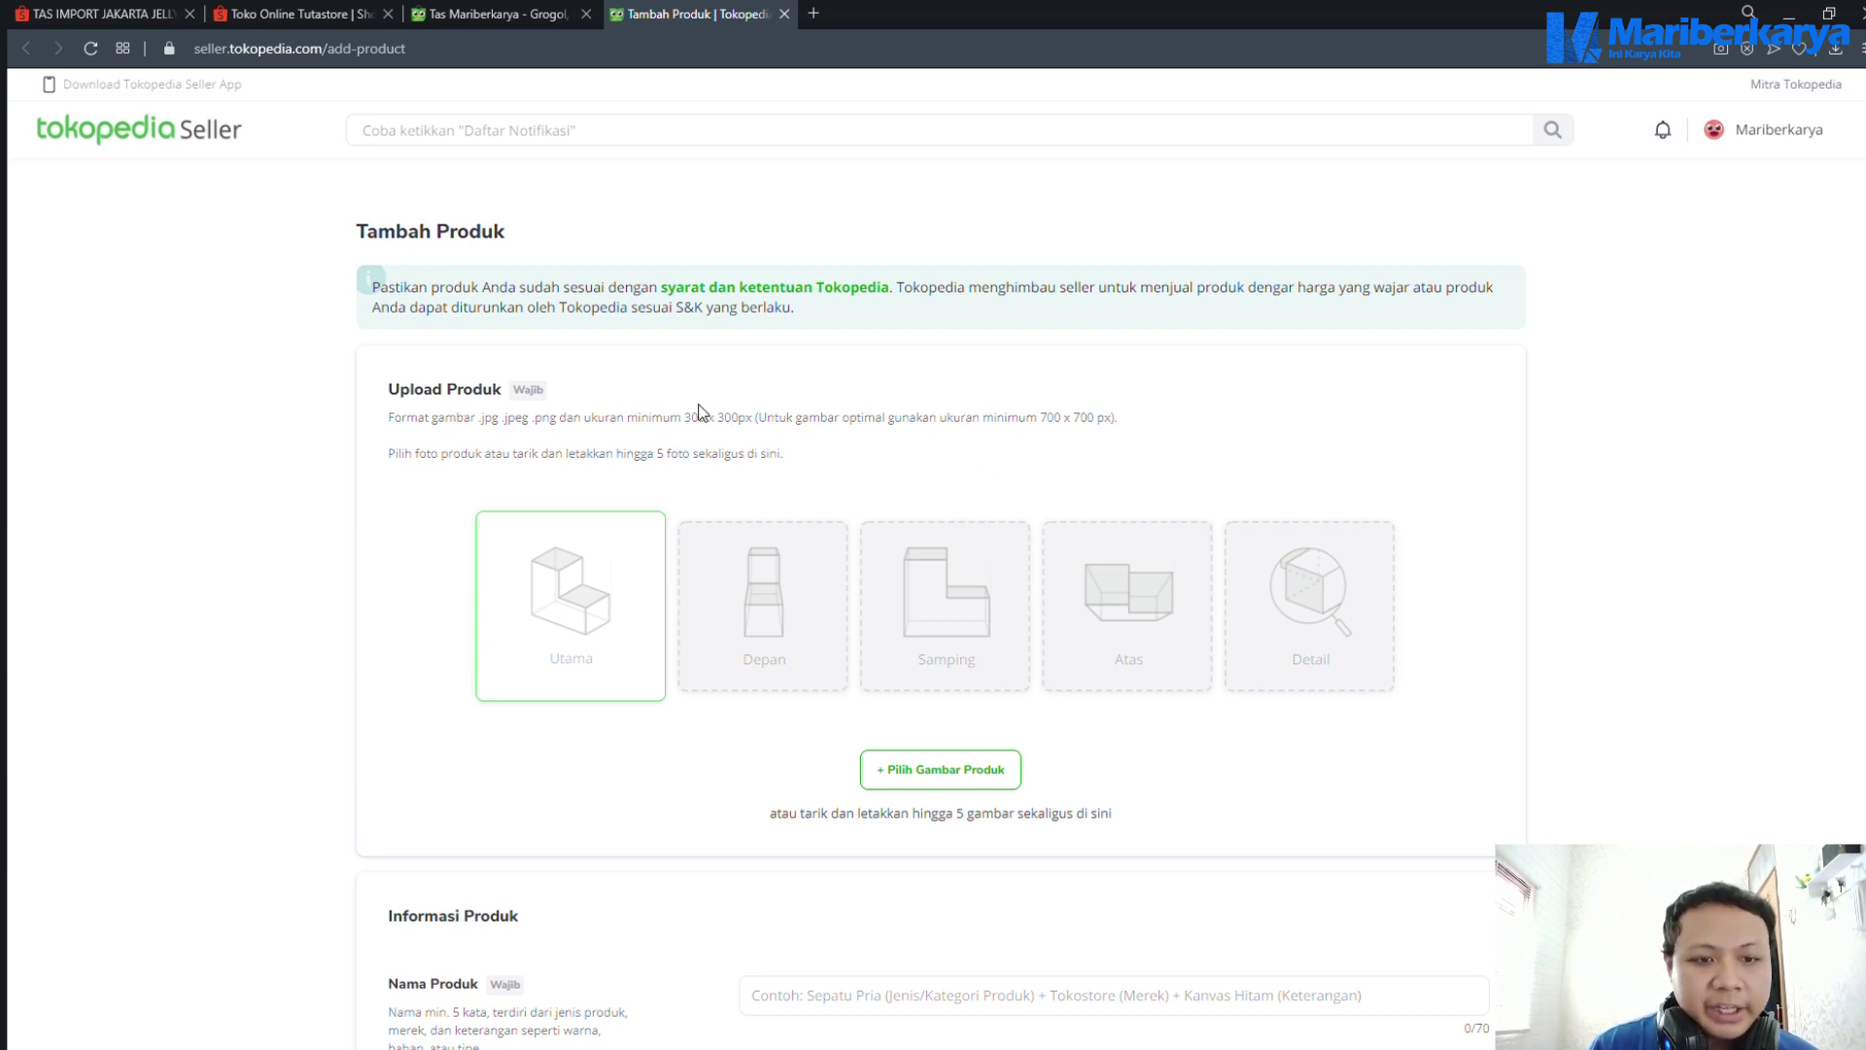
left_click_drag(734, 425, 741, 426)
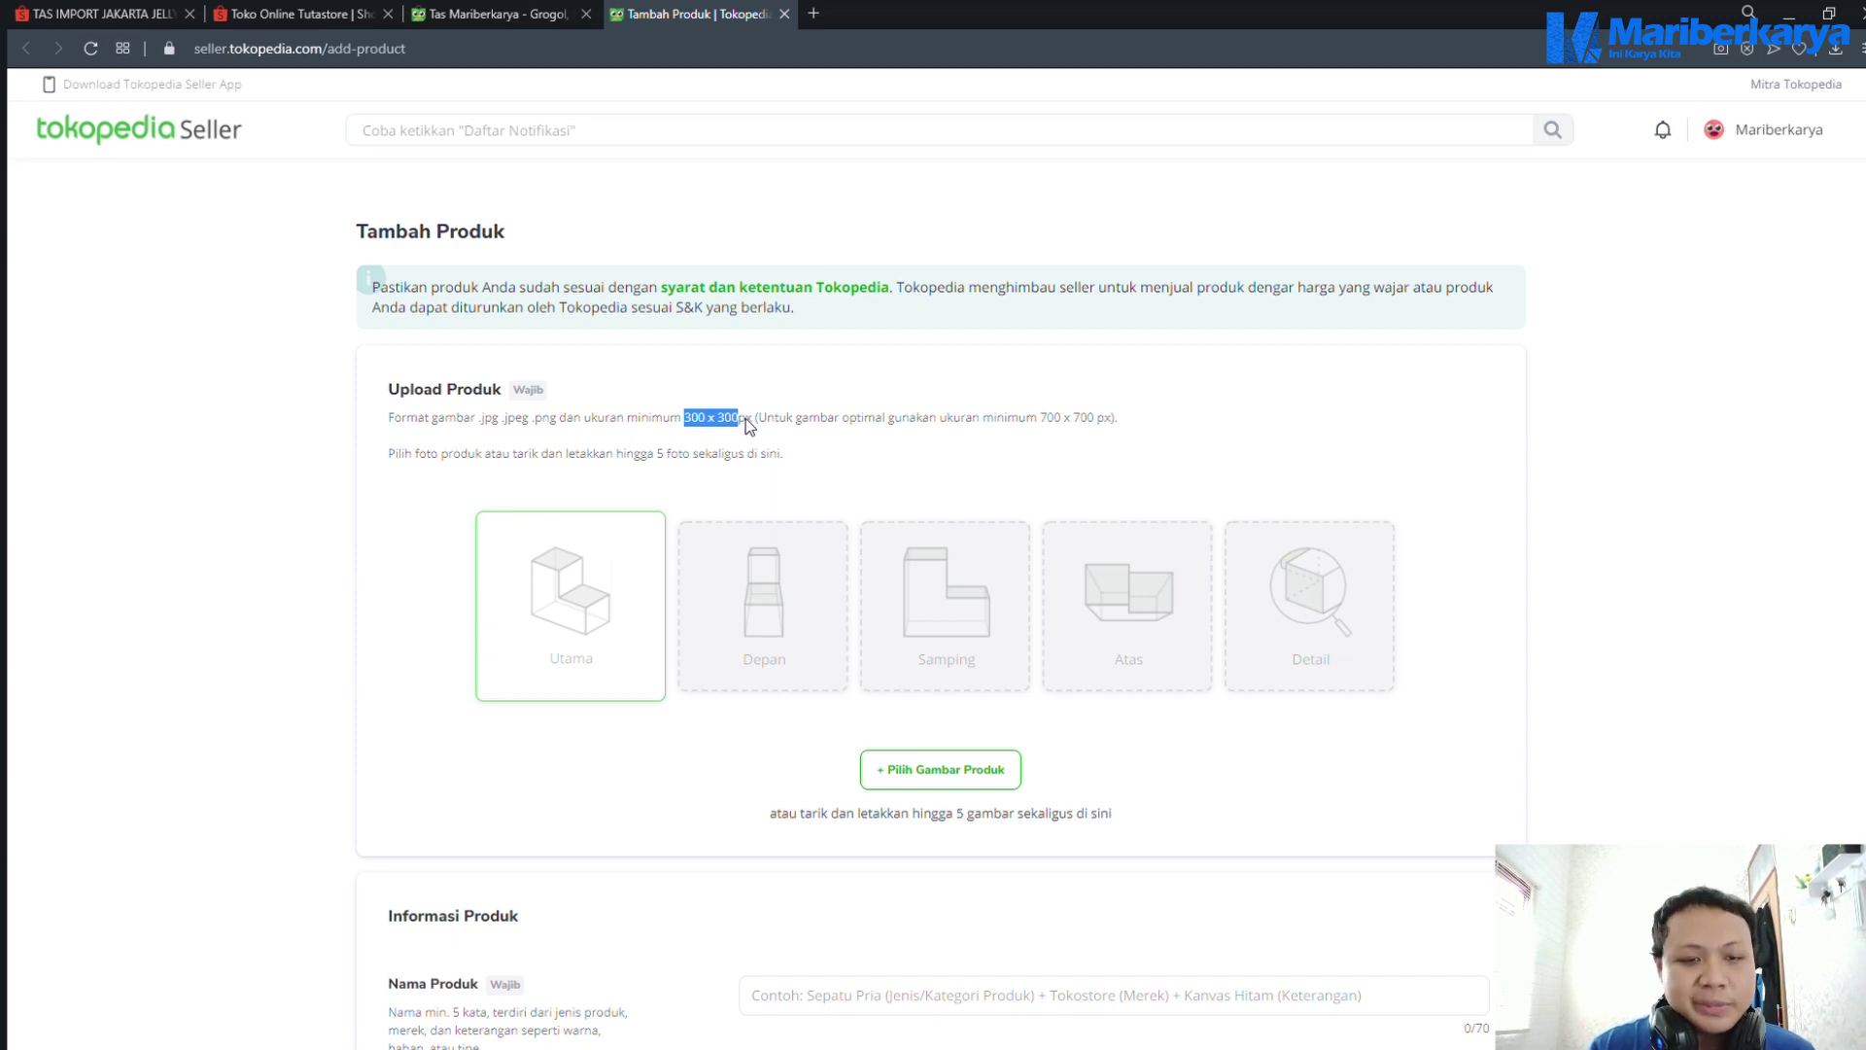
scroll(751, 416, "down", 1)
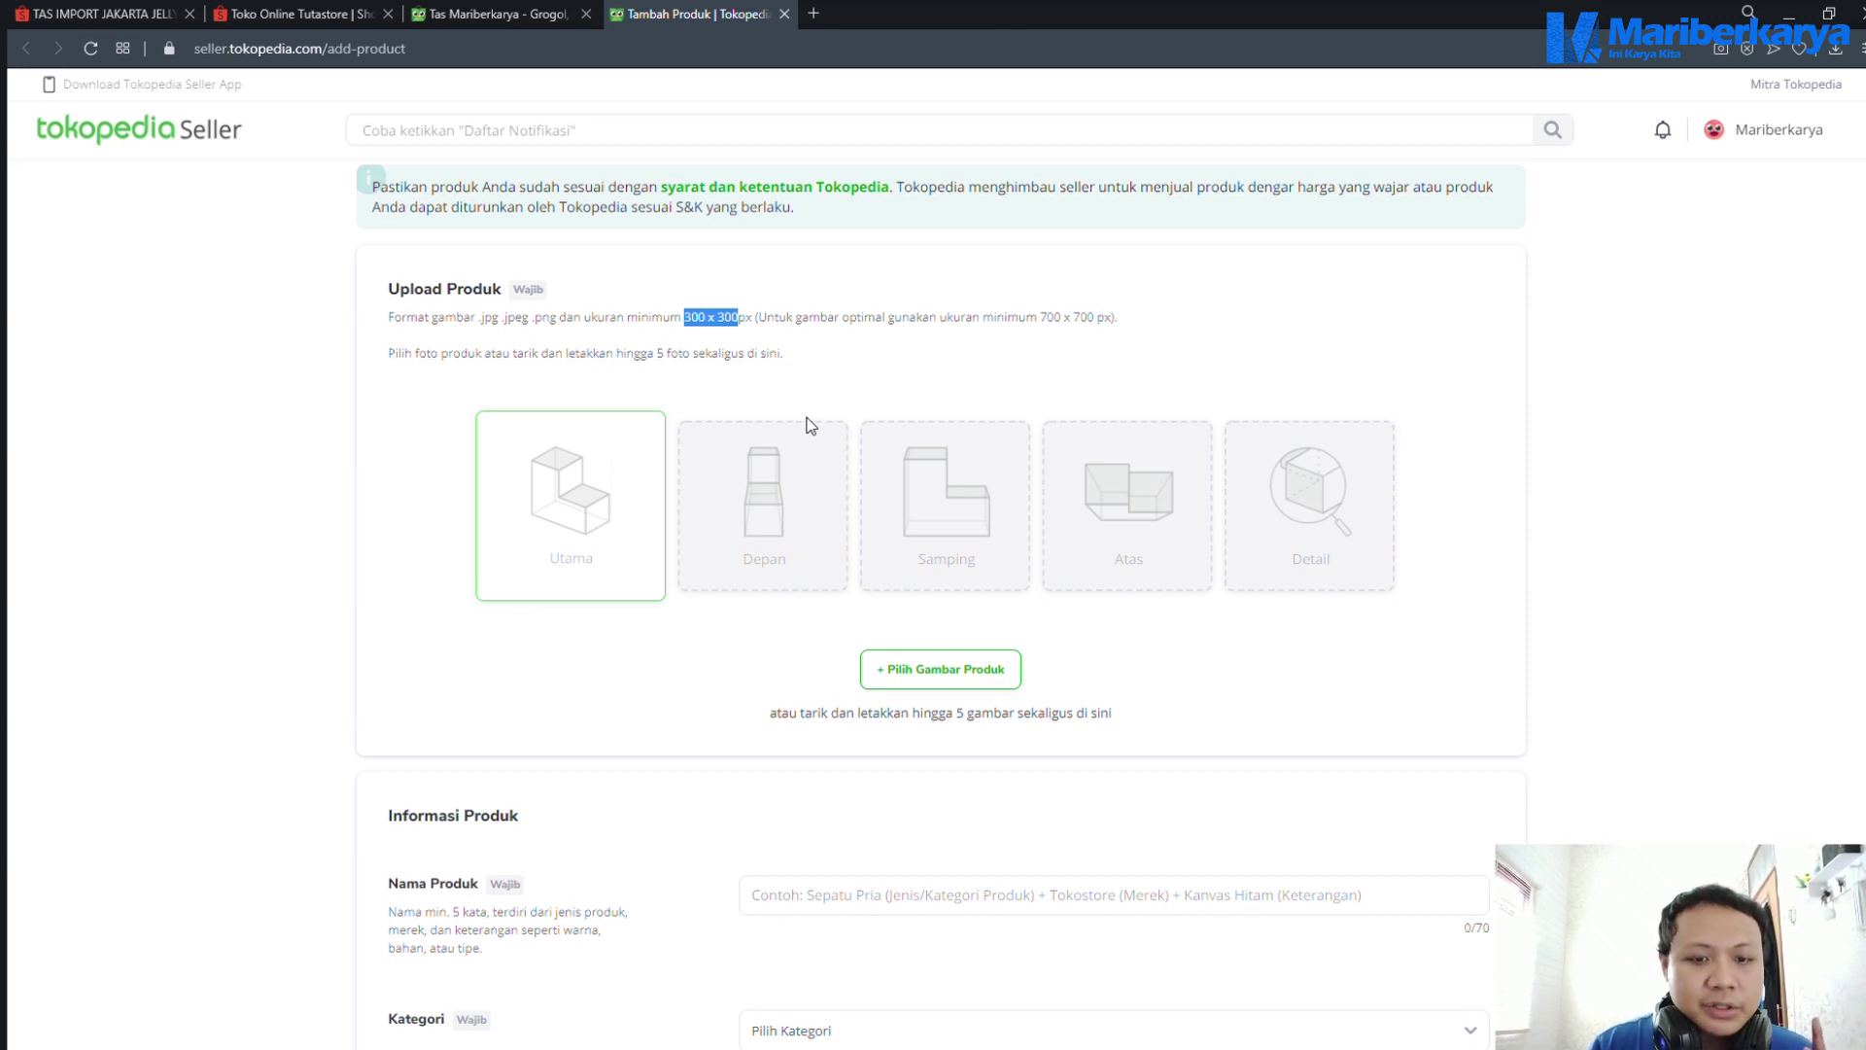
left_click(948, 669)
key("Return")
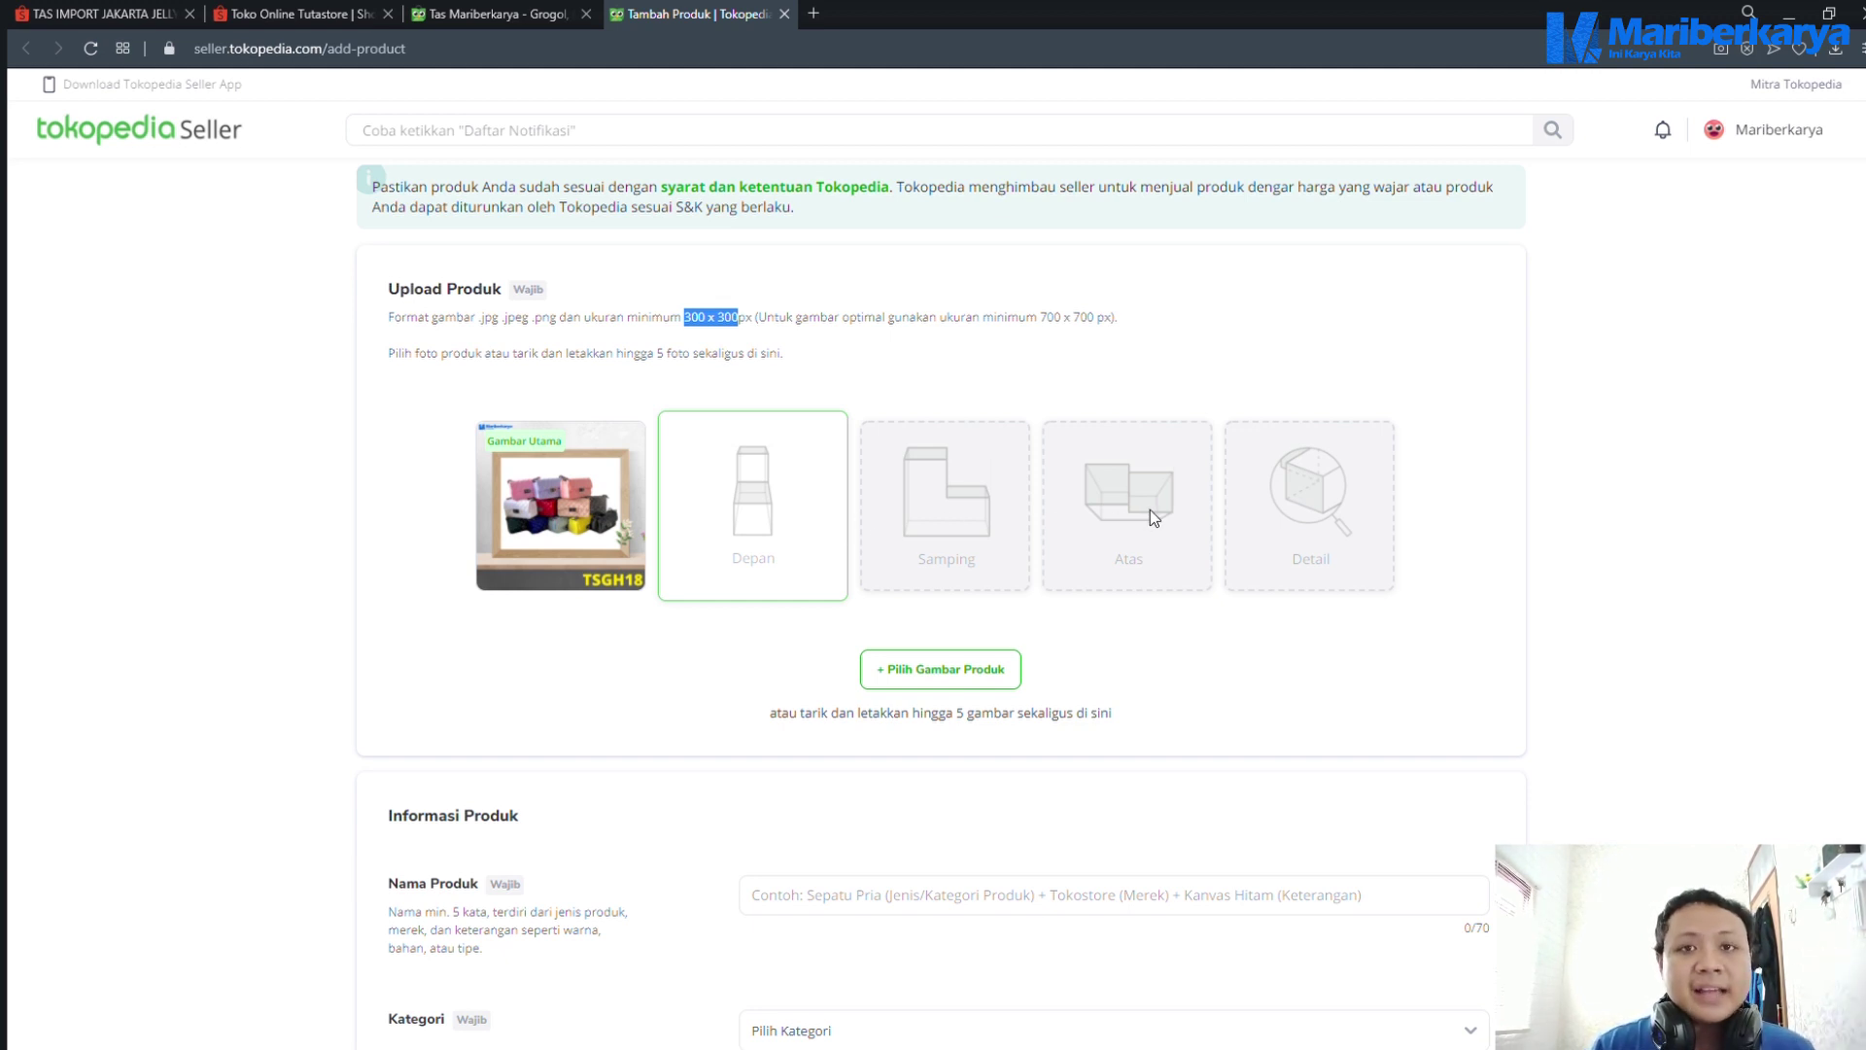
Copy the bag's title from the supplier's Shopee listing and paste it as the product name in the Tokopedia form
scroll(1152, 530, "down", 1)
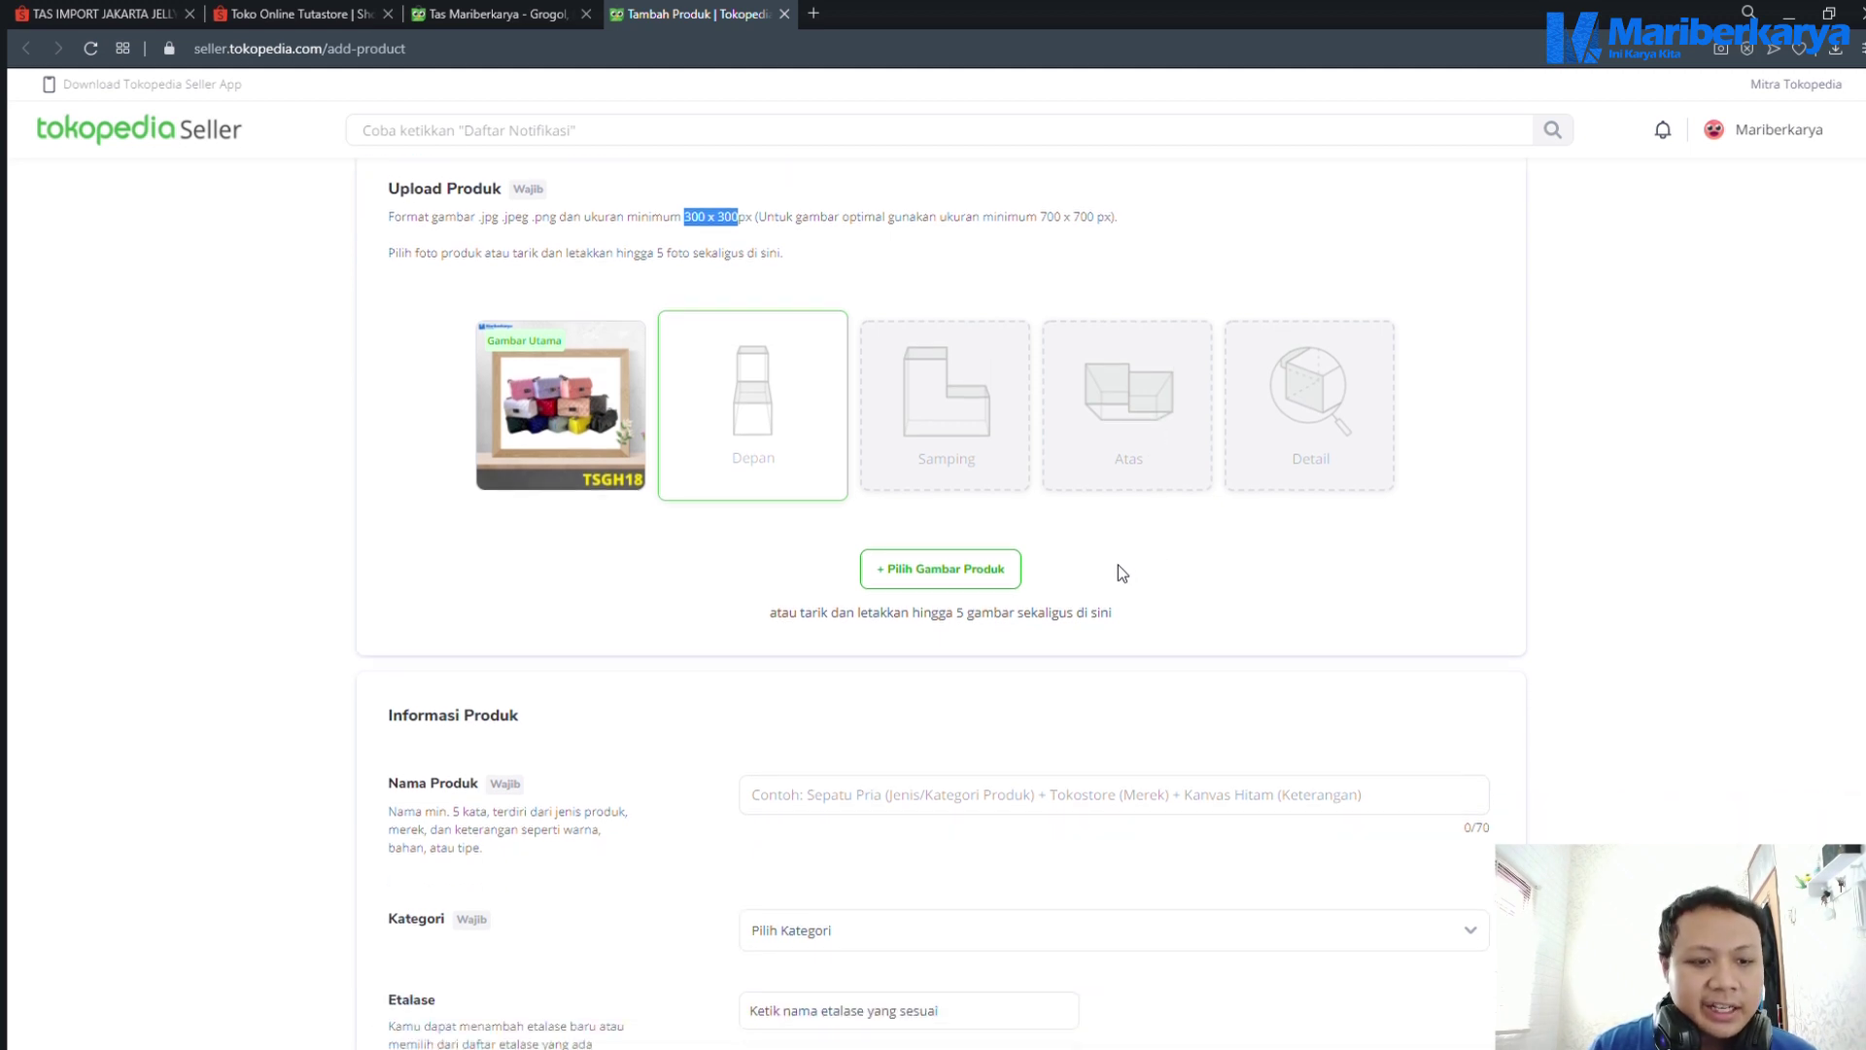
scroll(1117, 571, "down", 5)
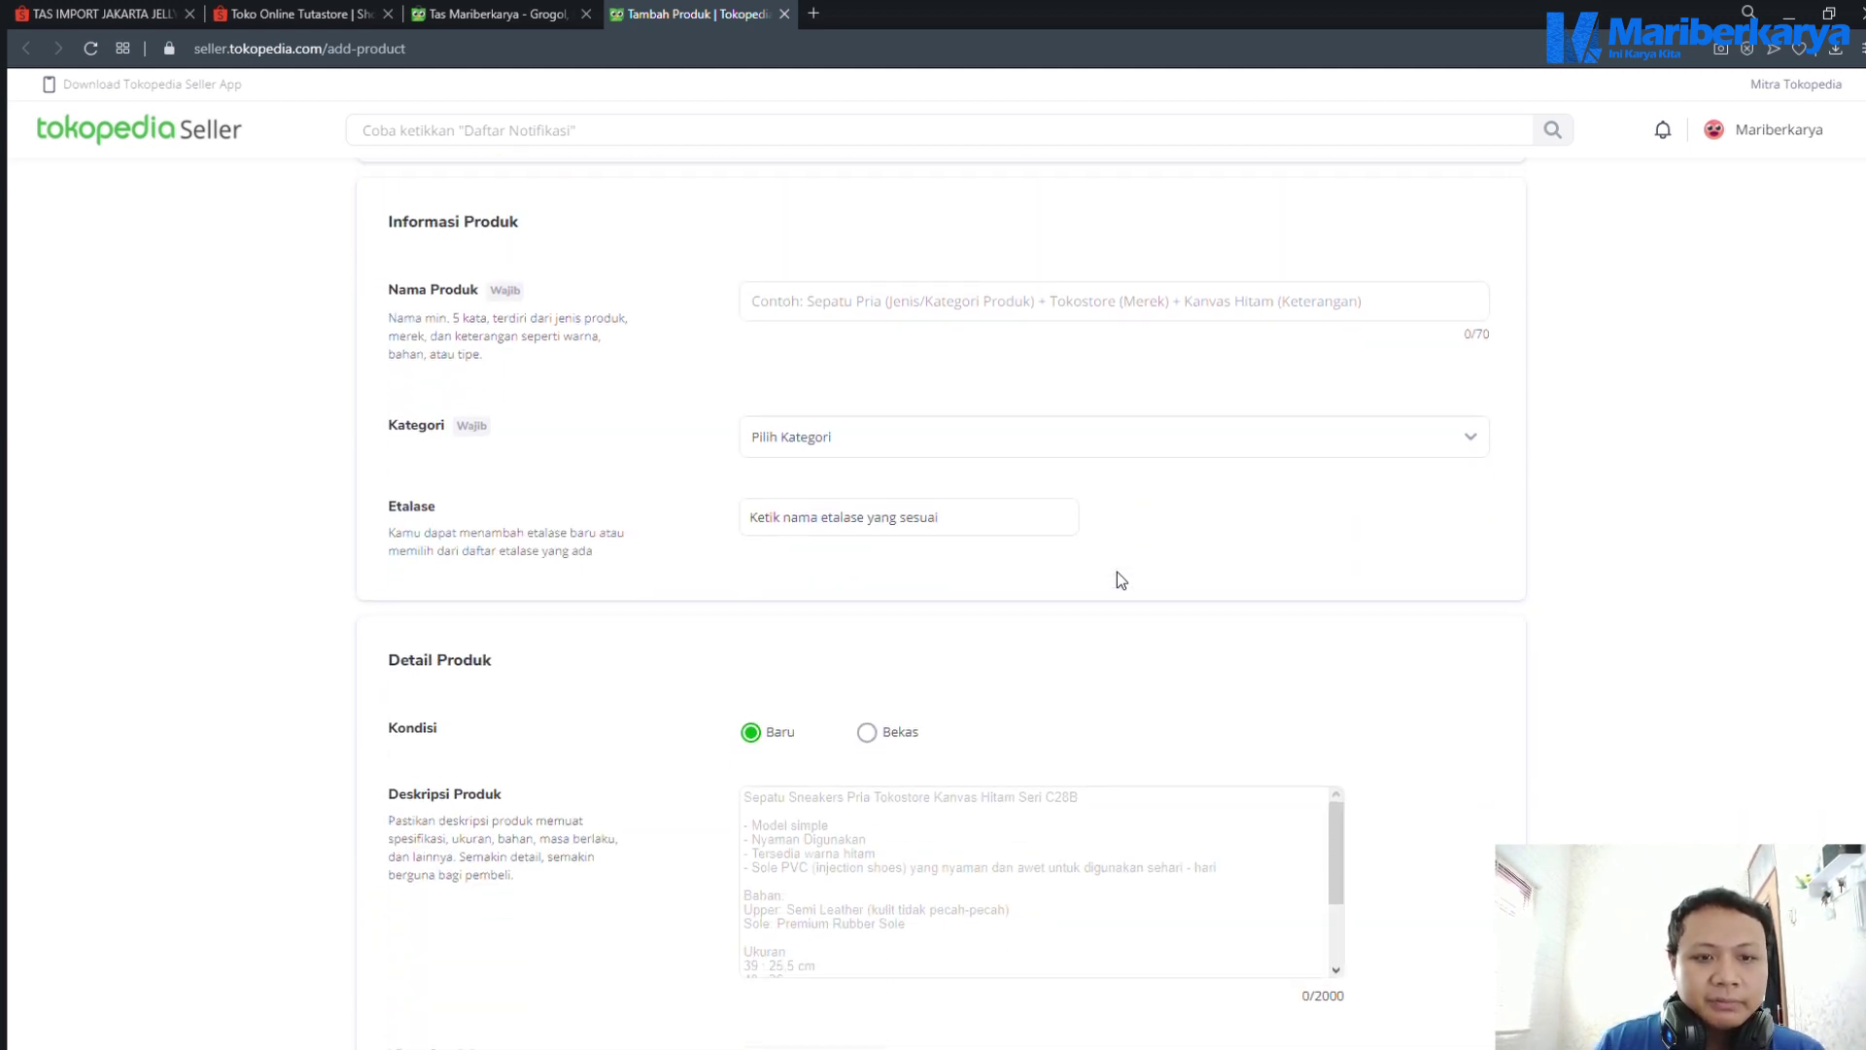
left_click(879, 500)
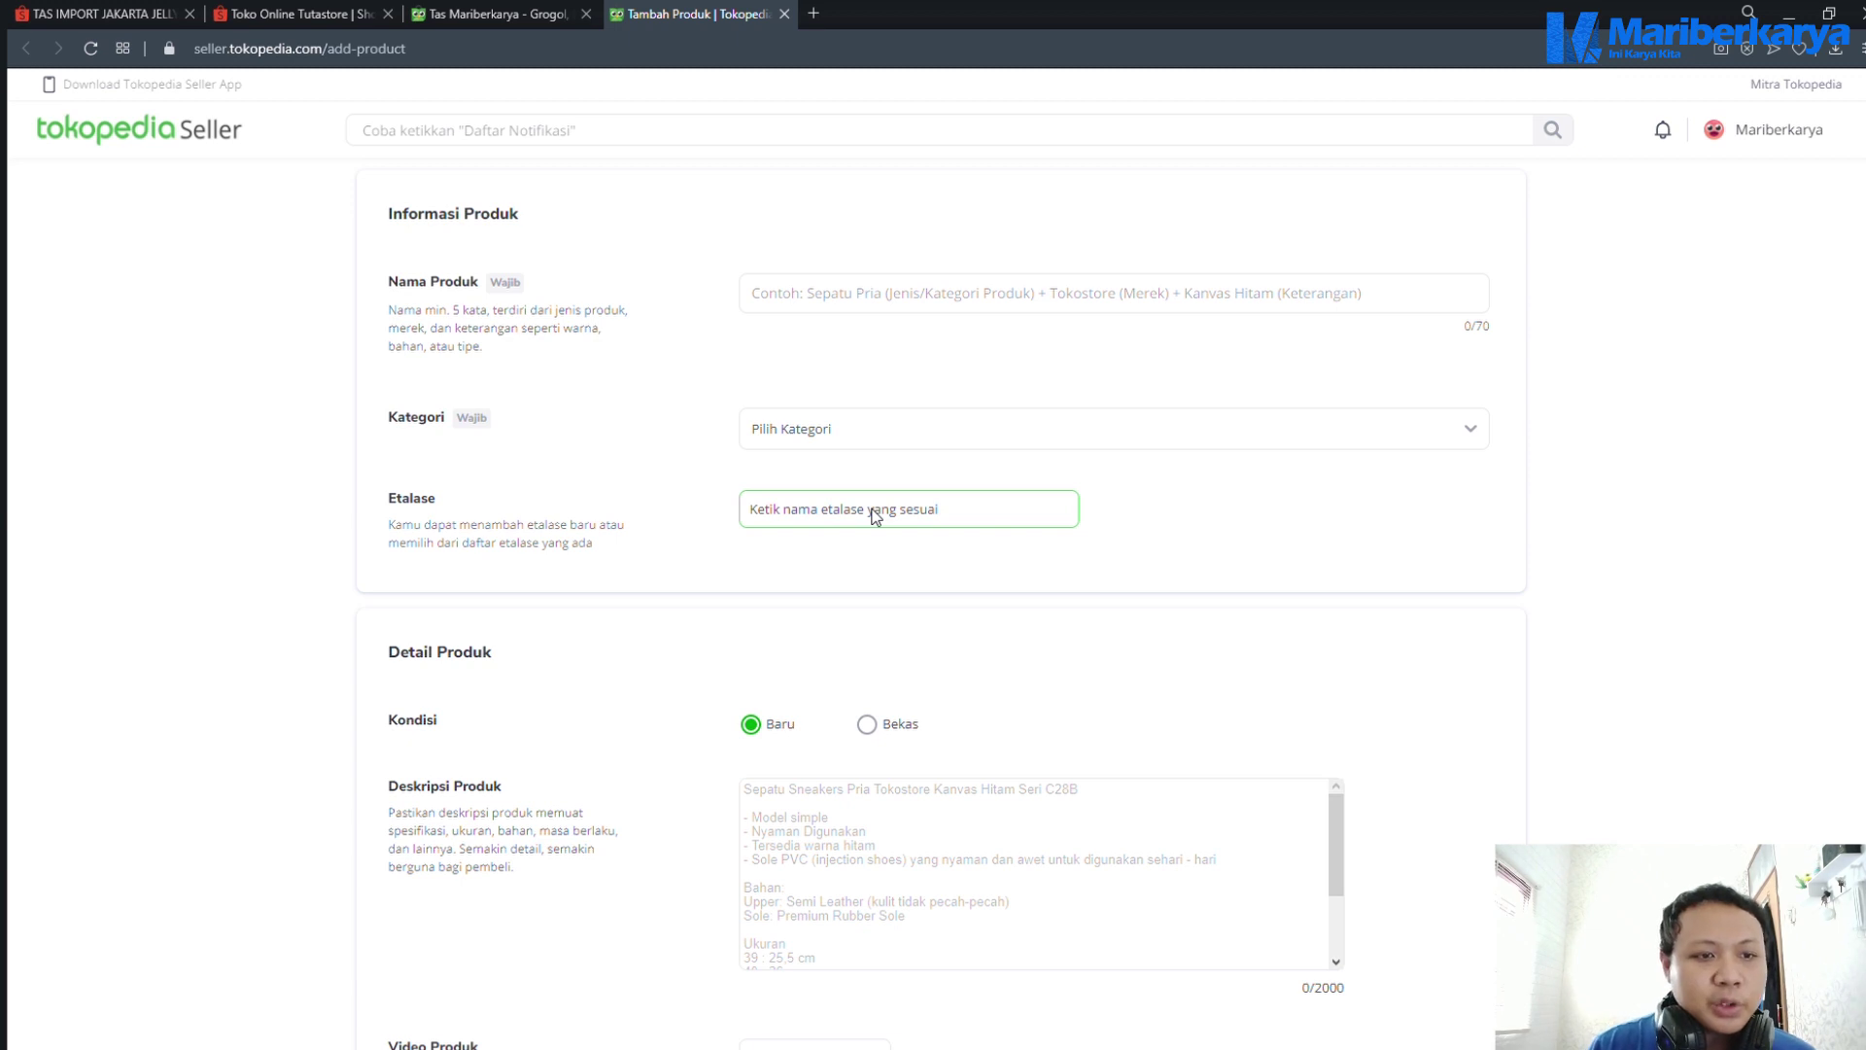
scroll(875, 515, "up", 1)
left_click(877, 508)
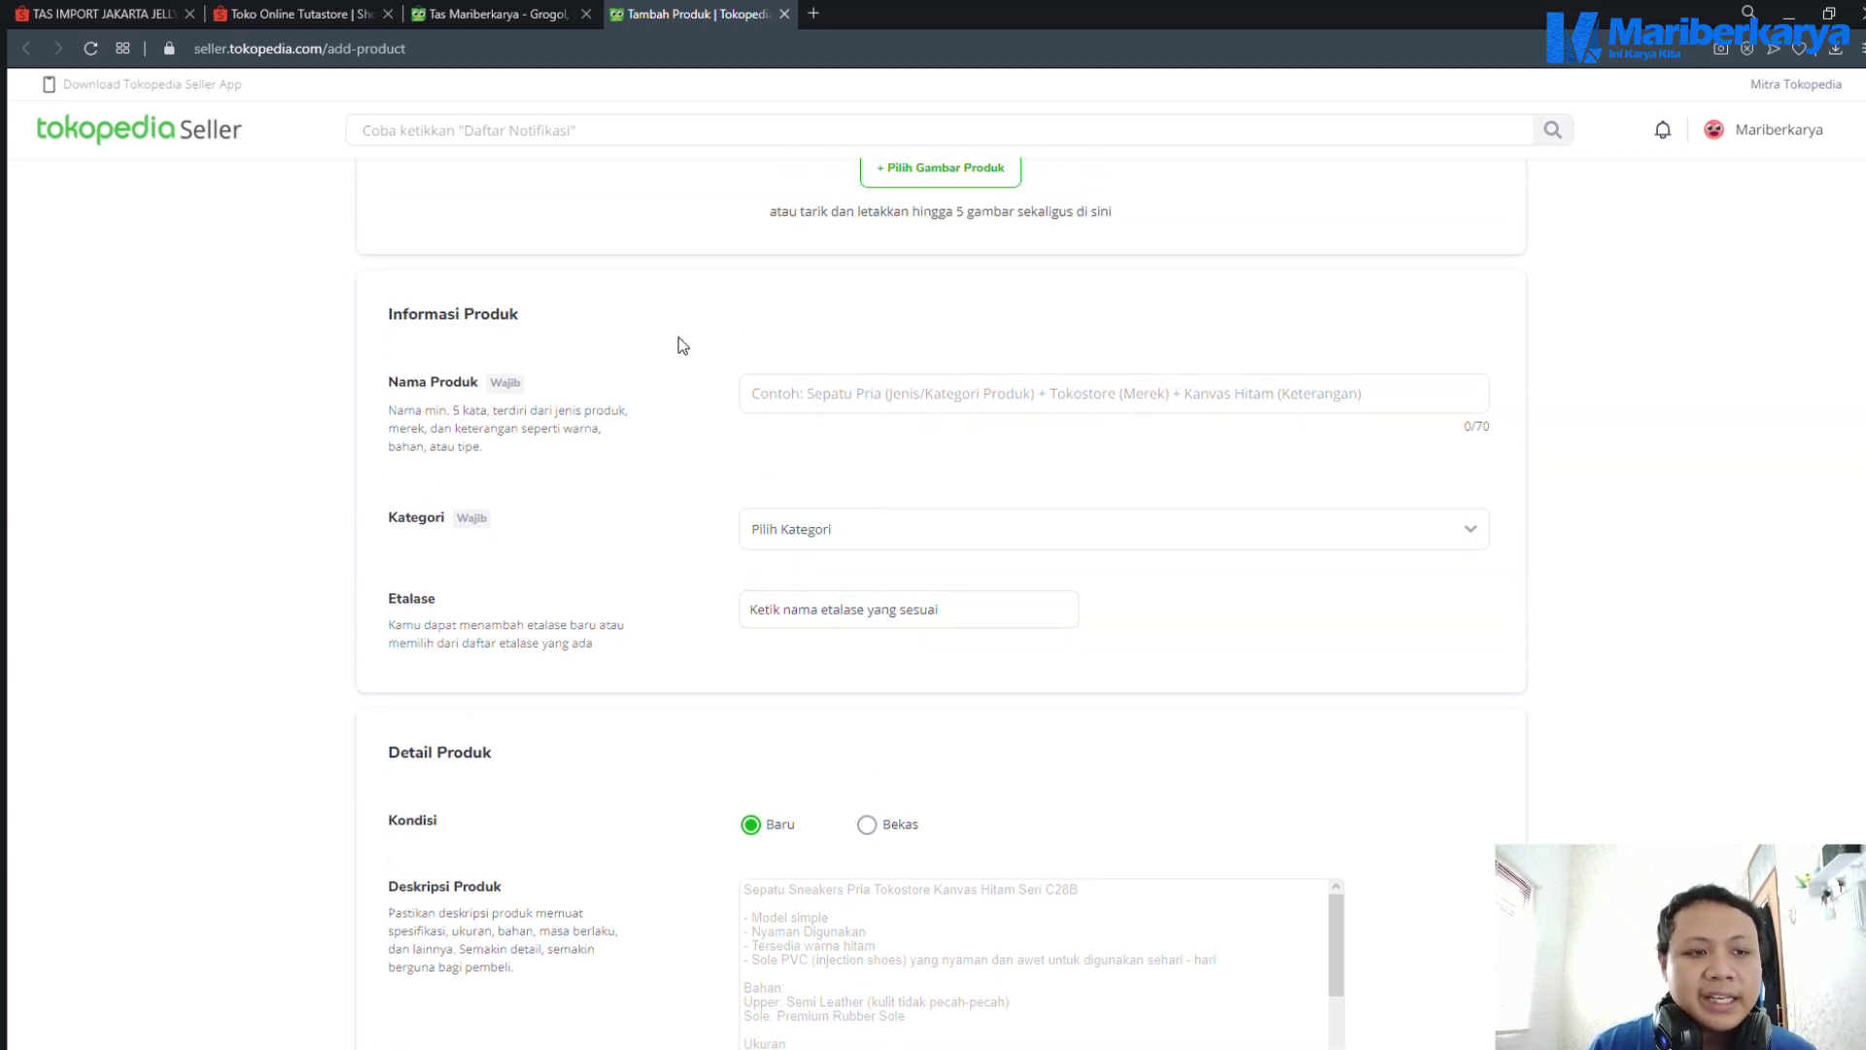
left_click(136, 14)
scroll(958, 388, "up", 4)
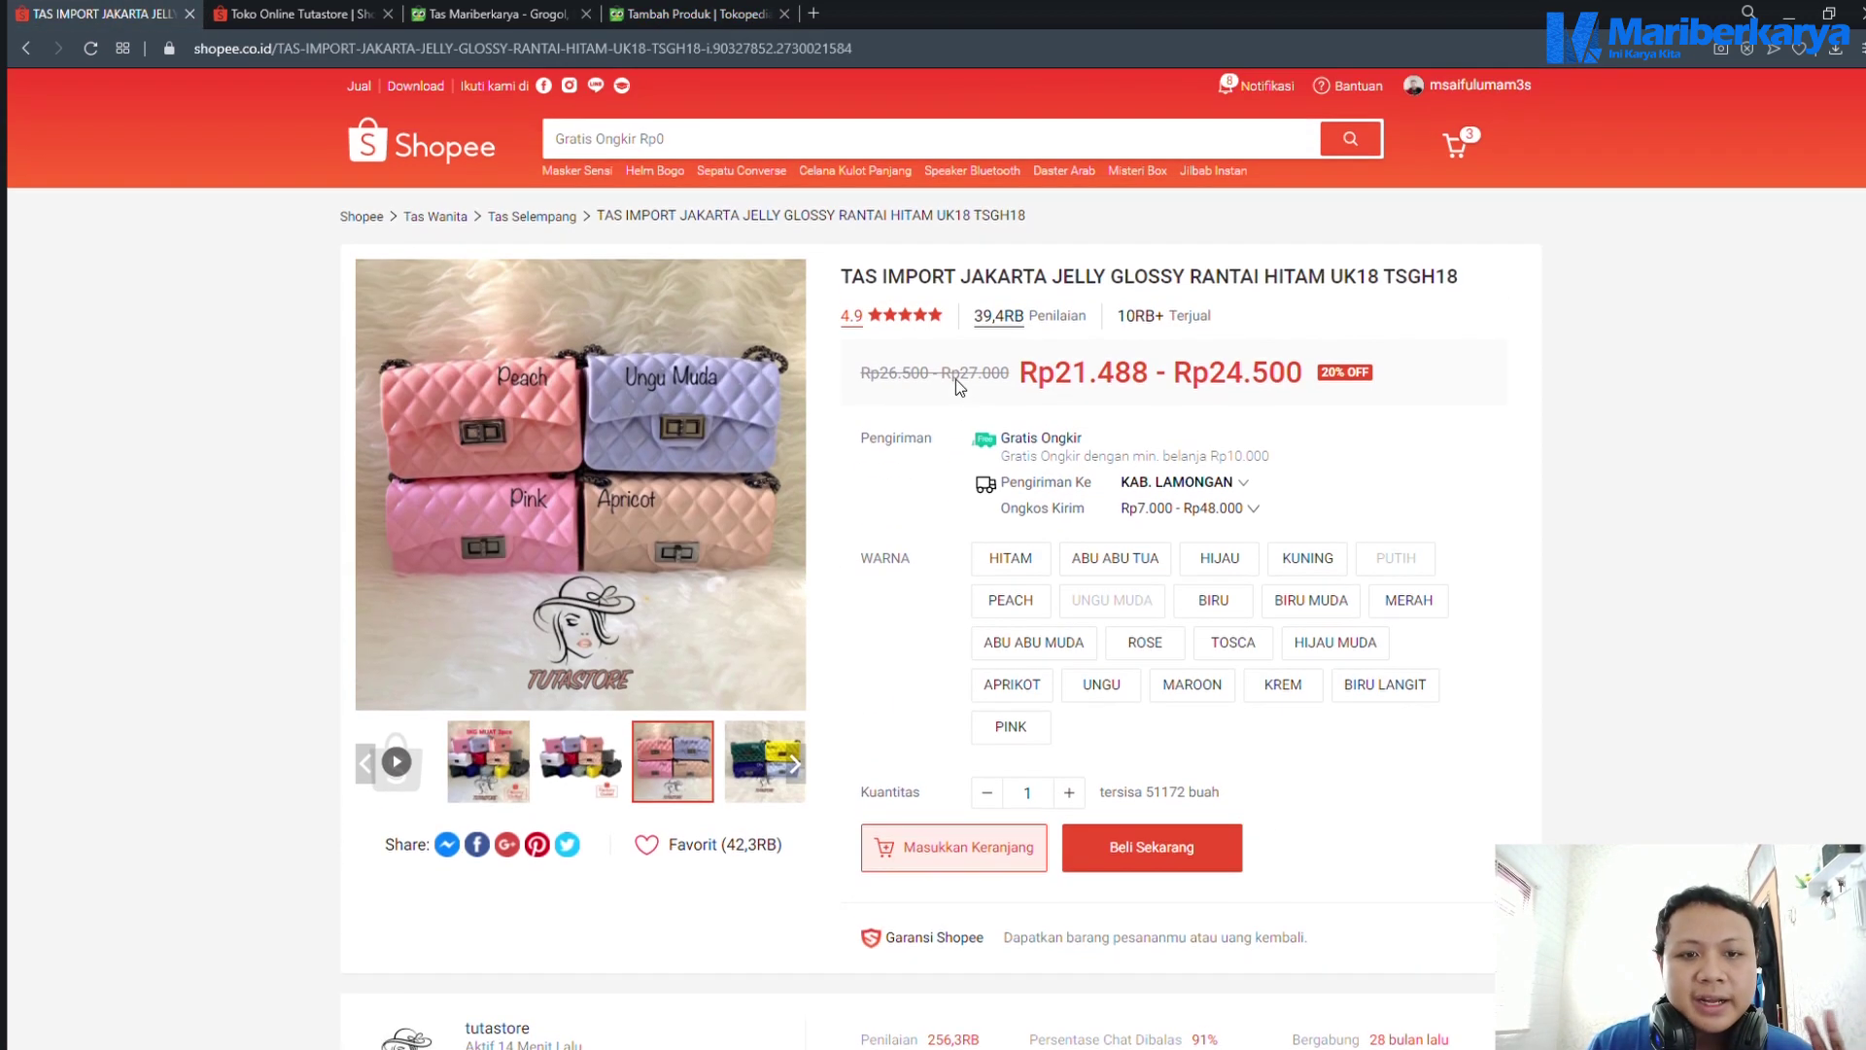
left_click_drag(842, 276, 1484, 283)
key("ctrl+c")
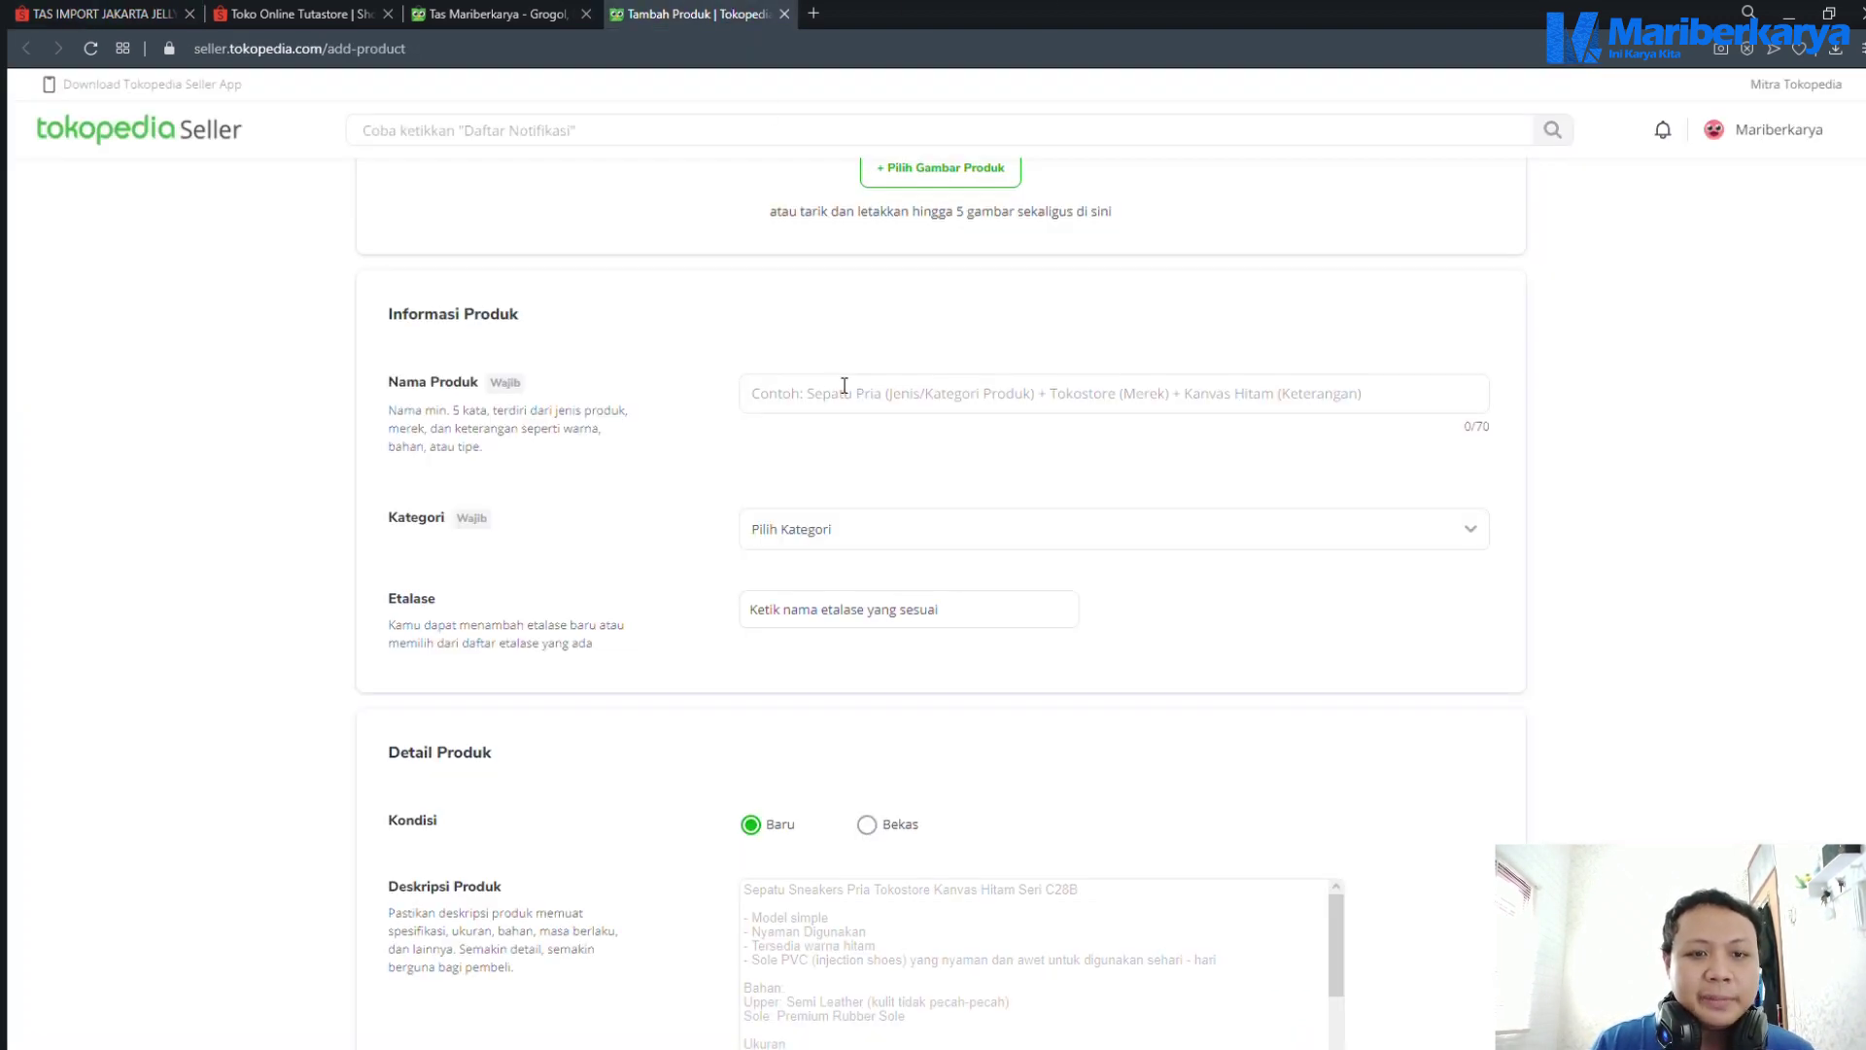
left_click(819, 409)
key("ctrl+v")
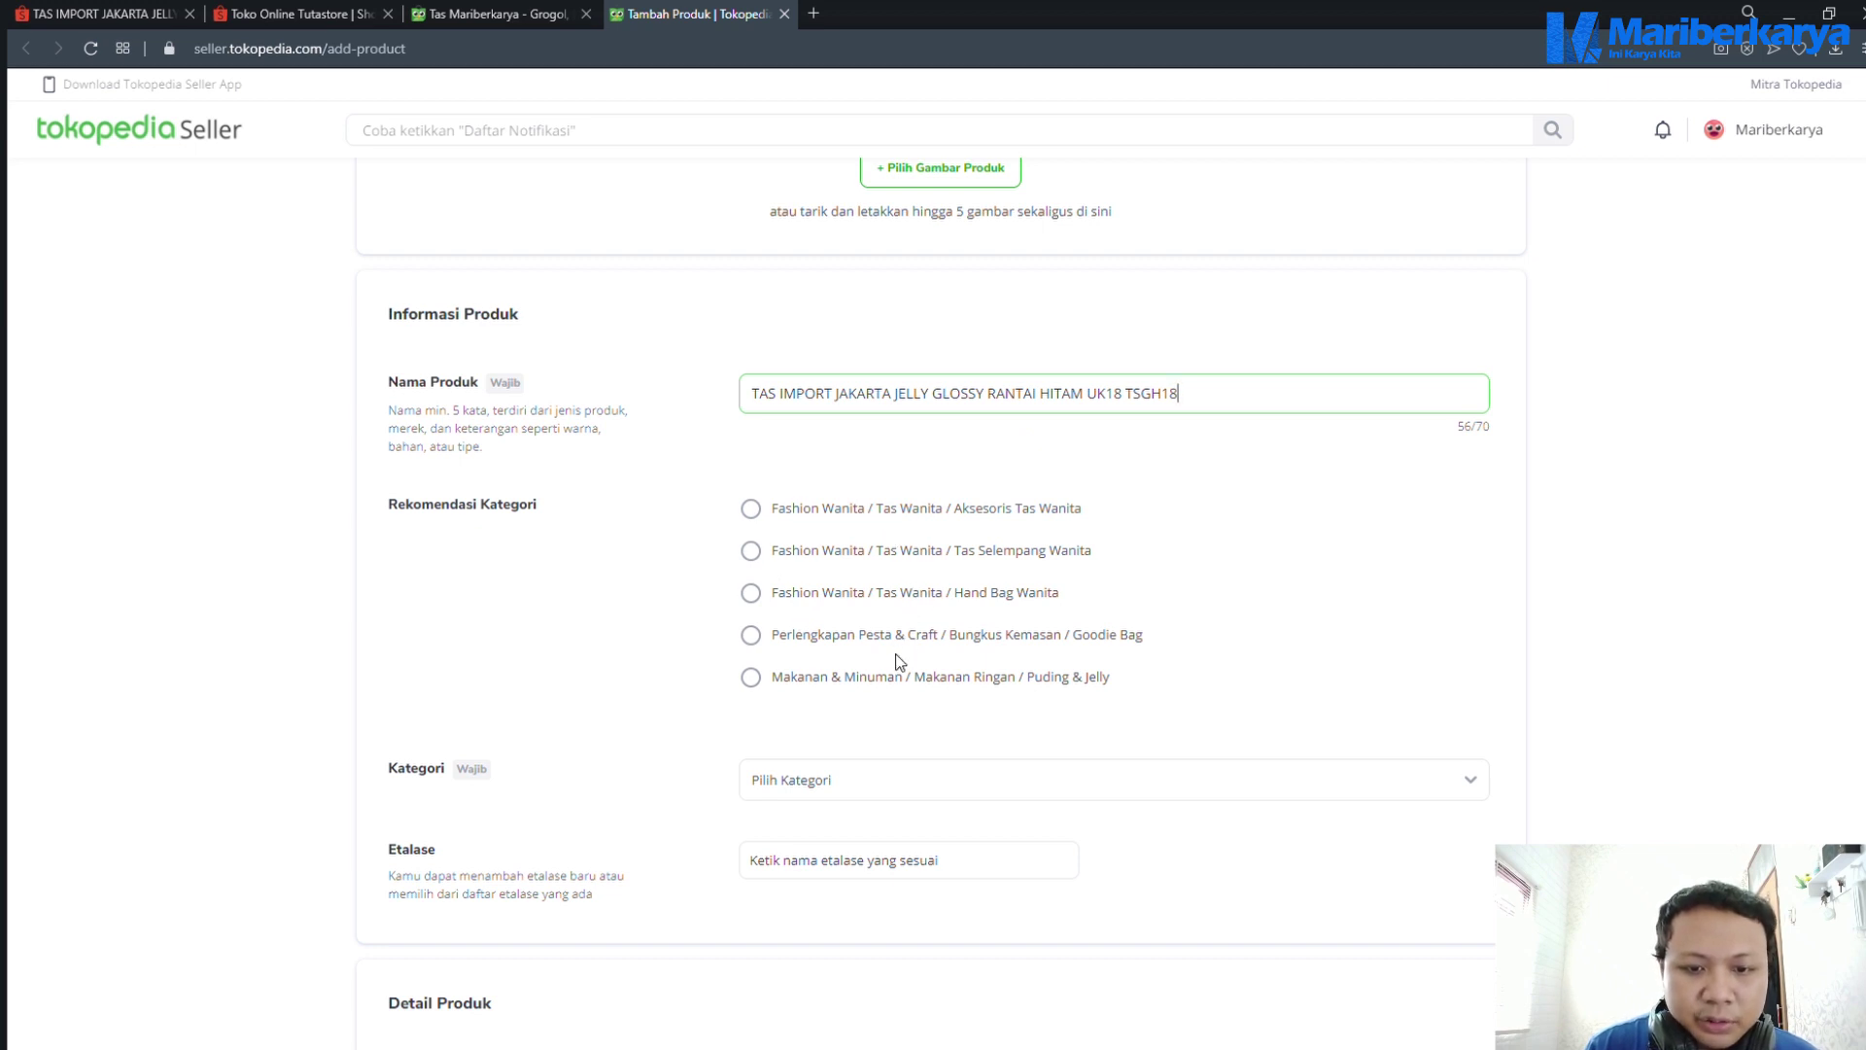
Choose the recommended category Fashion Wanita / Tas Wanita / Tas Selempang Wanita for the product
left_click(751, 552)
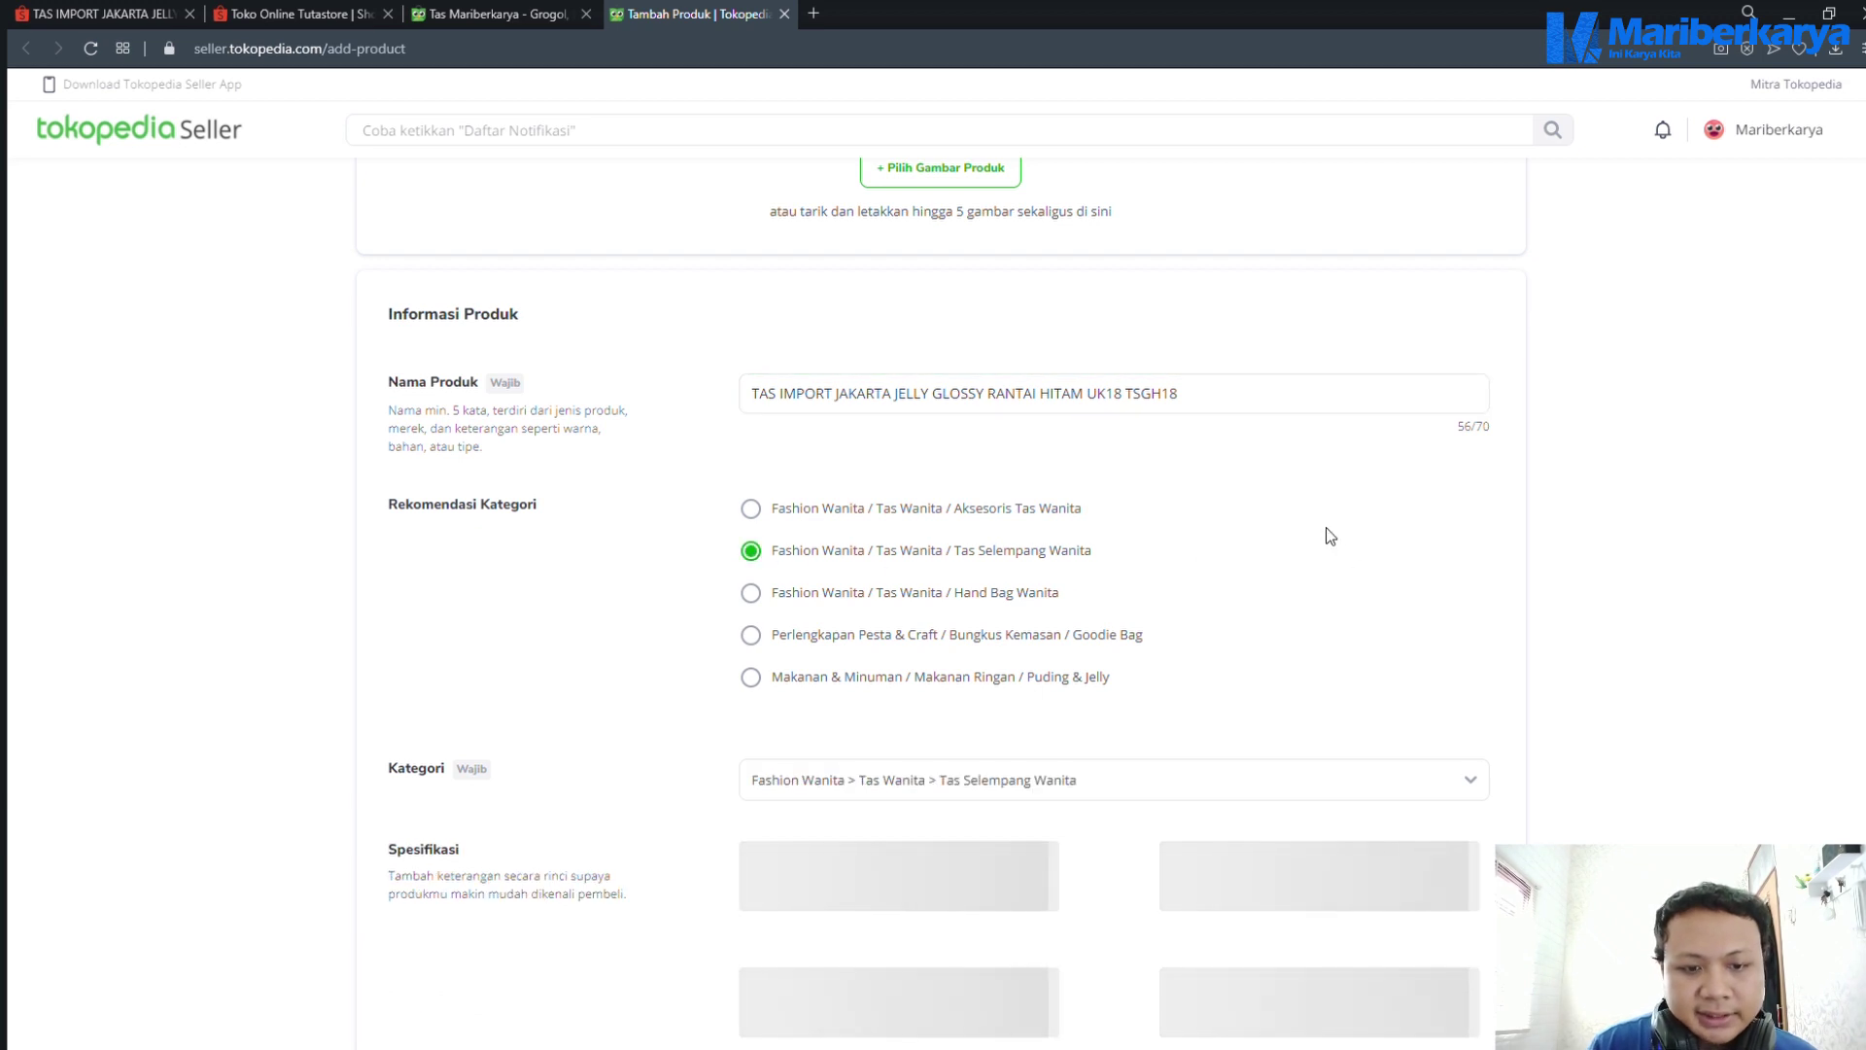
scroll(1324, 531, "down", 3)
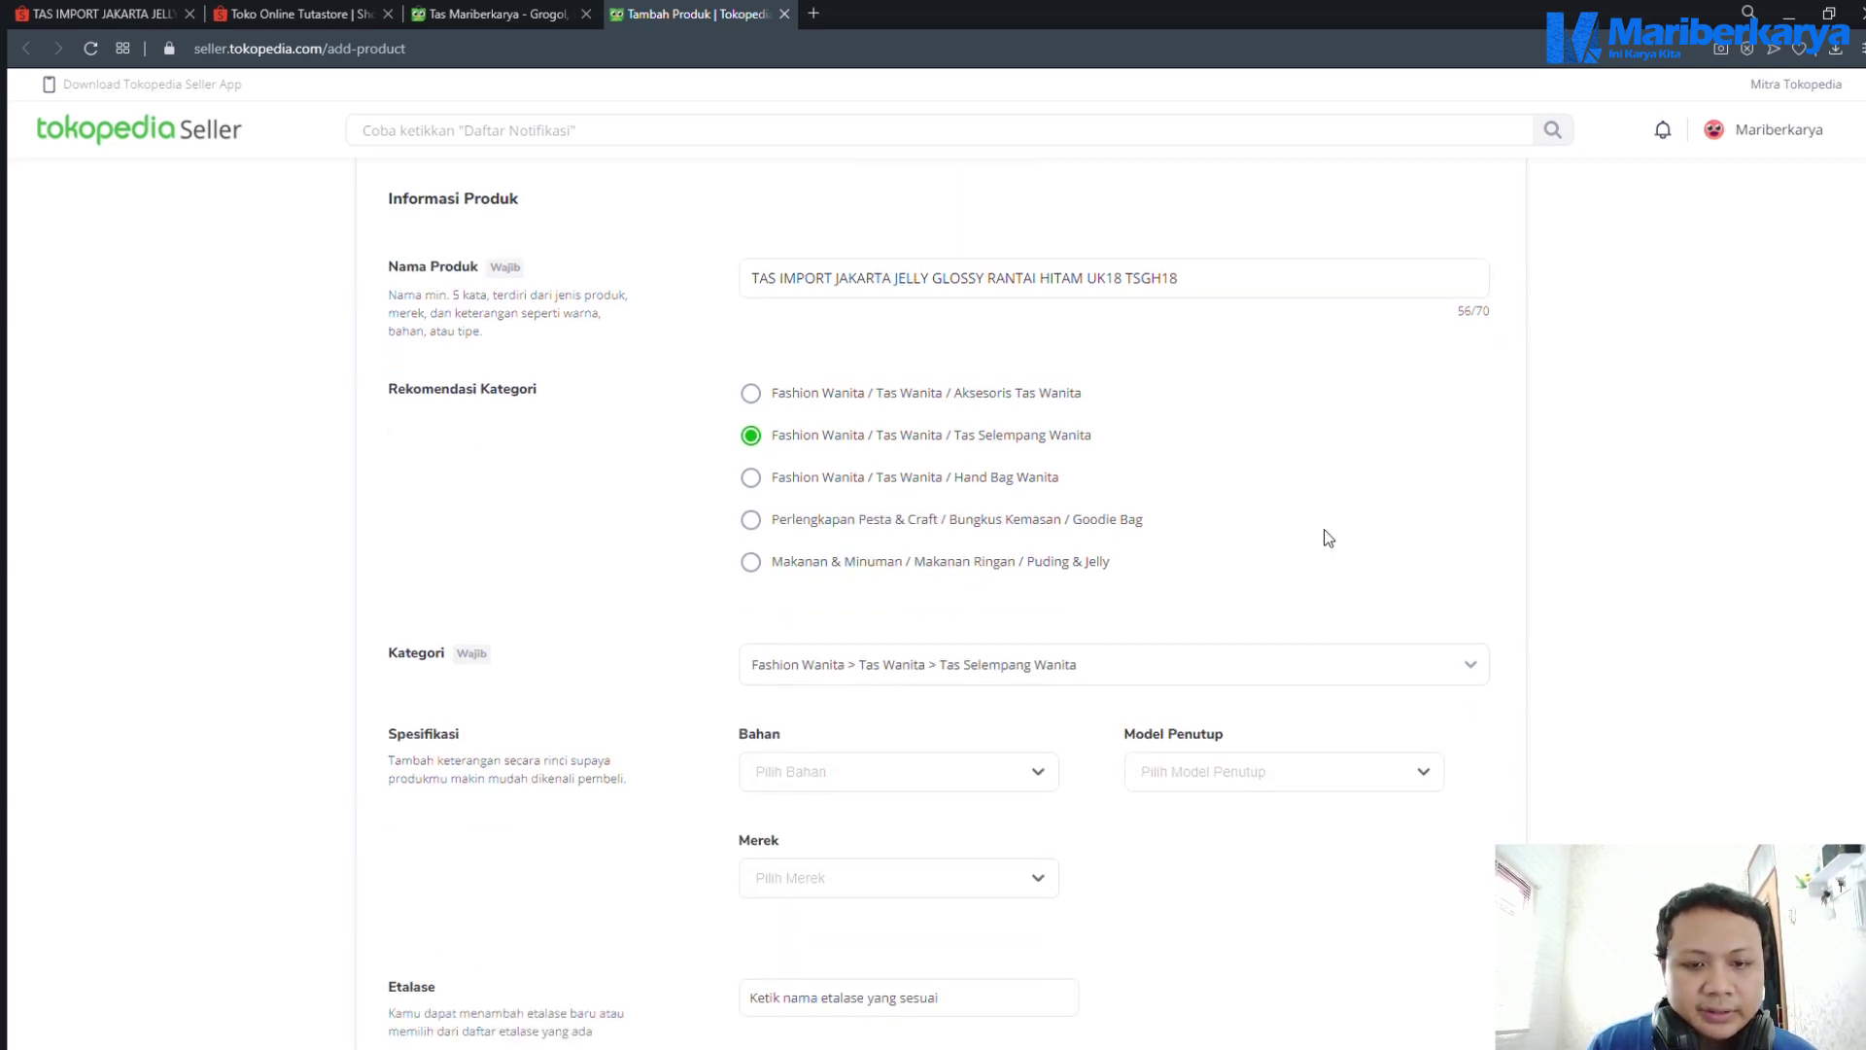
scroll(1324, 529, "down", 2)
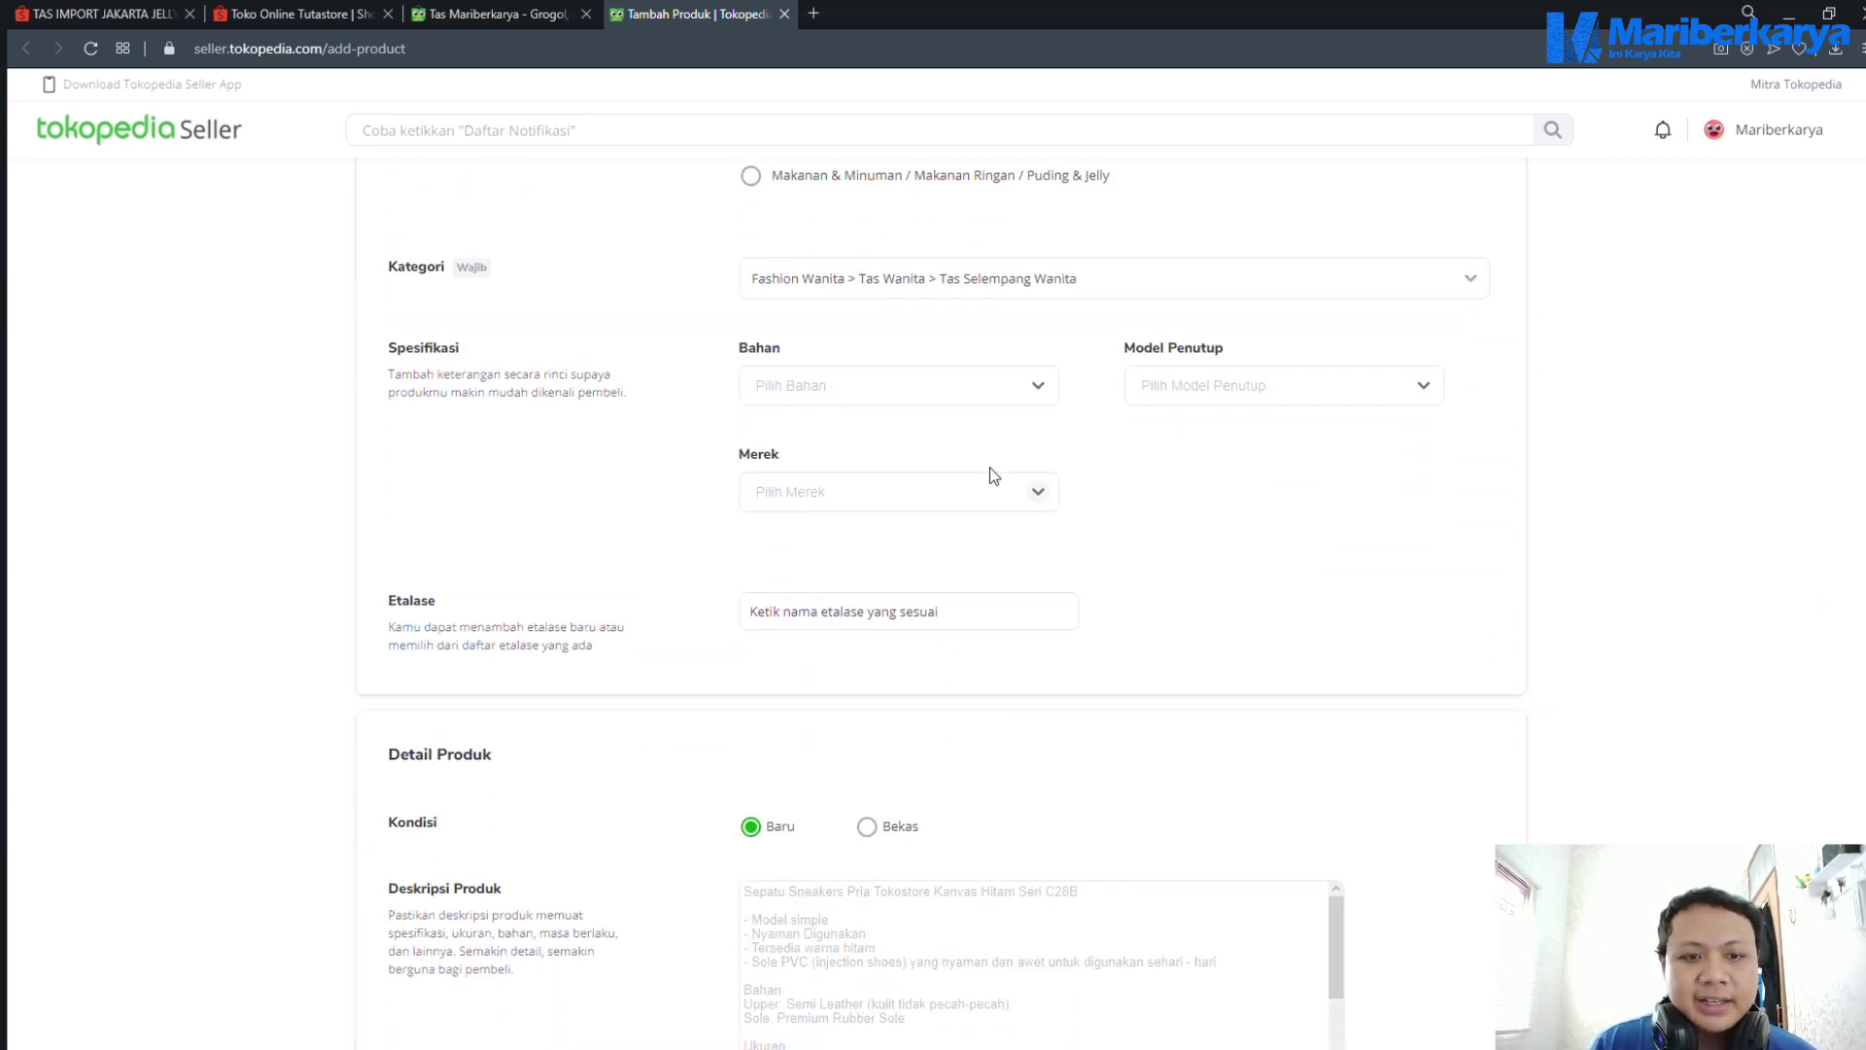
Check the bag's material in the supplier's Shopee description against the Bahan options in the Tokopedia product form
left_click(939, 406)
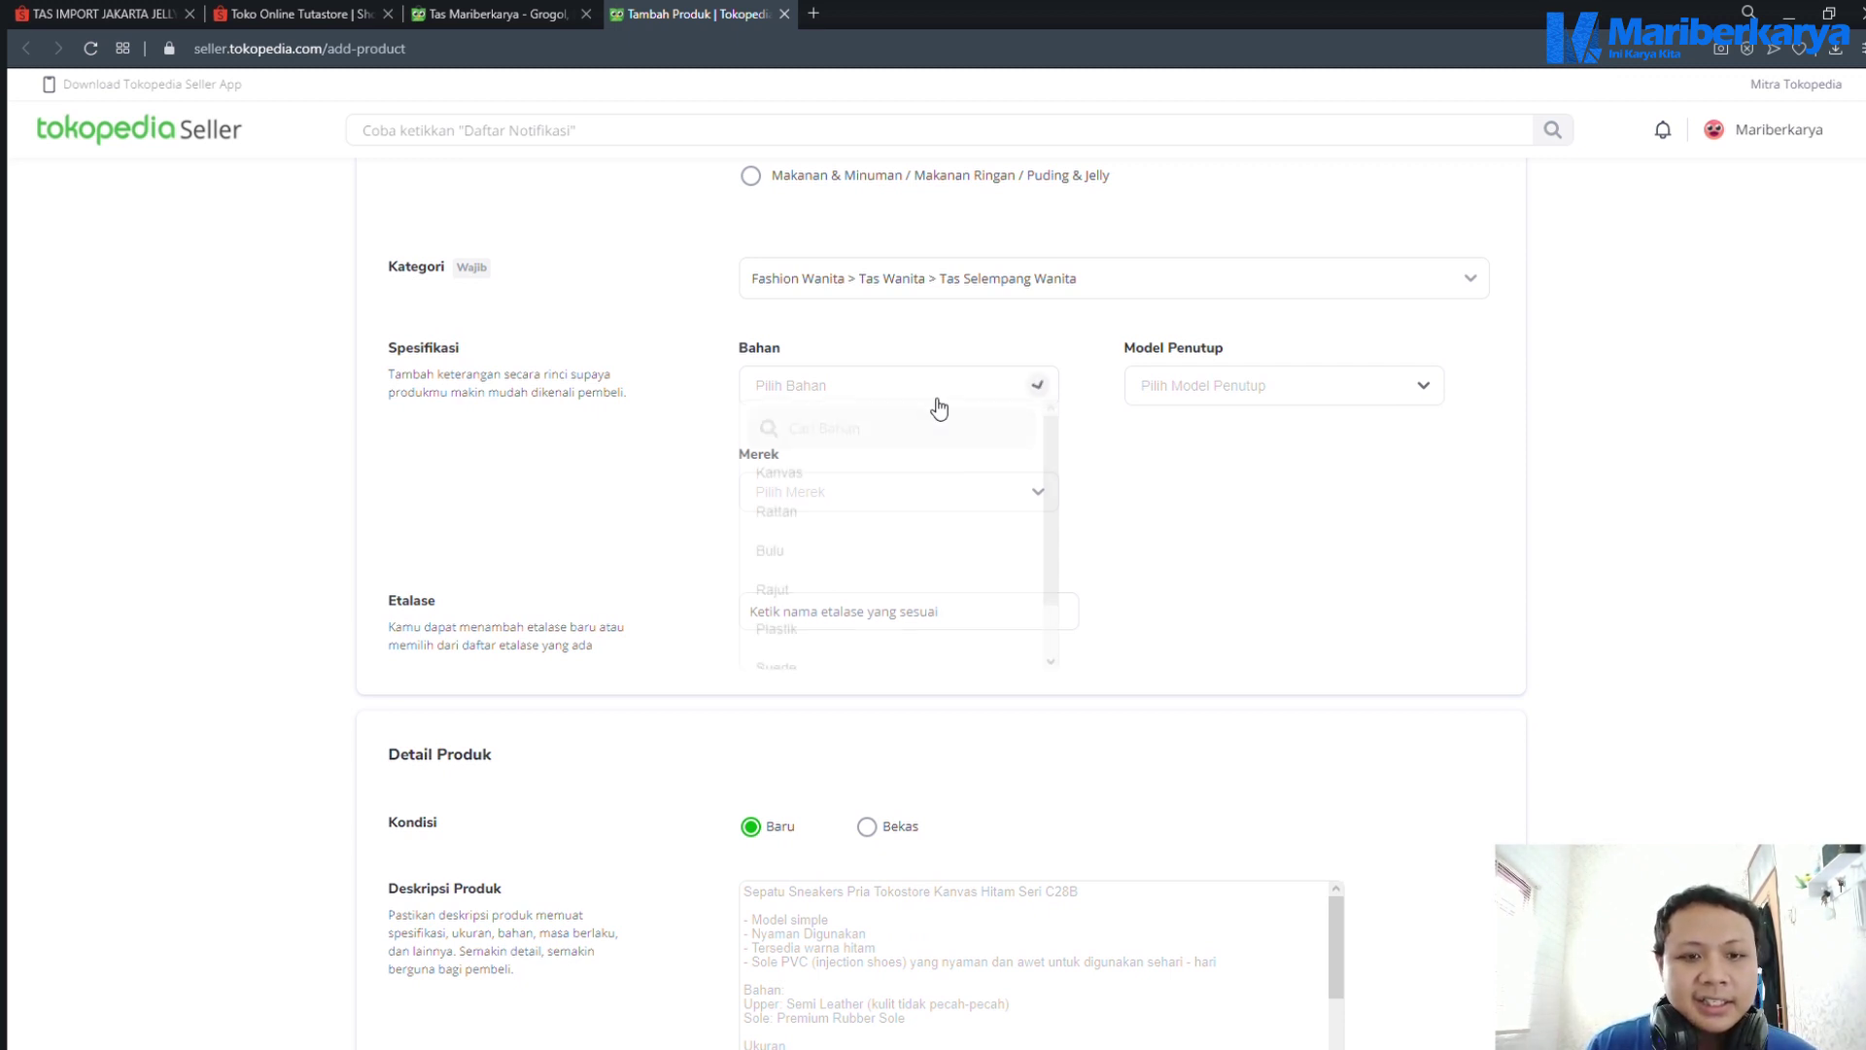
left_click(115, 12)
scroll(890, 484, "down", 8)
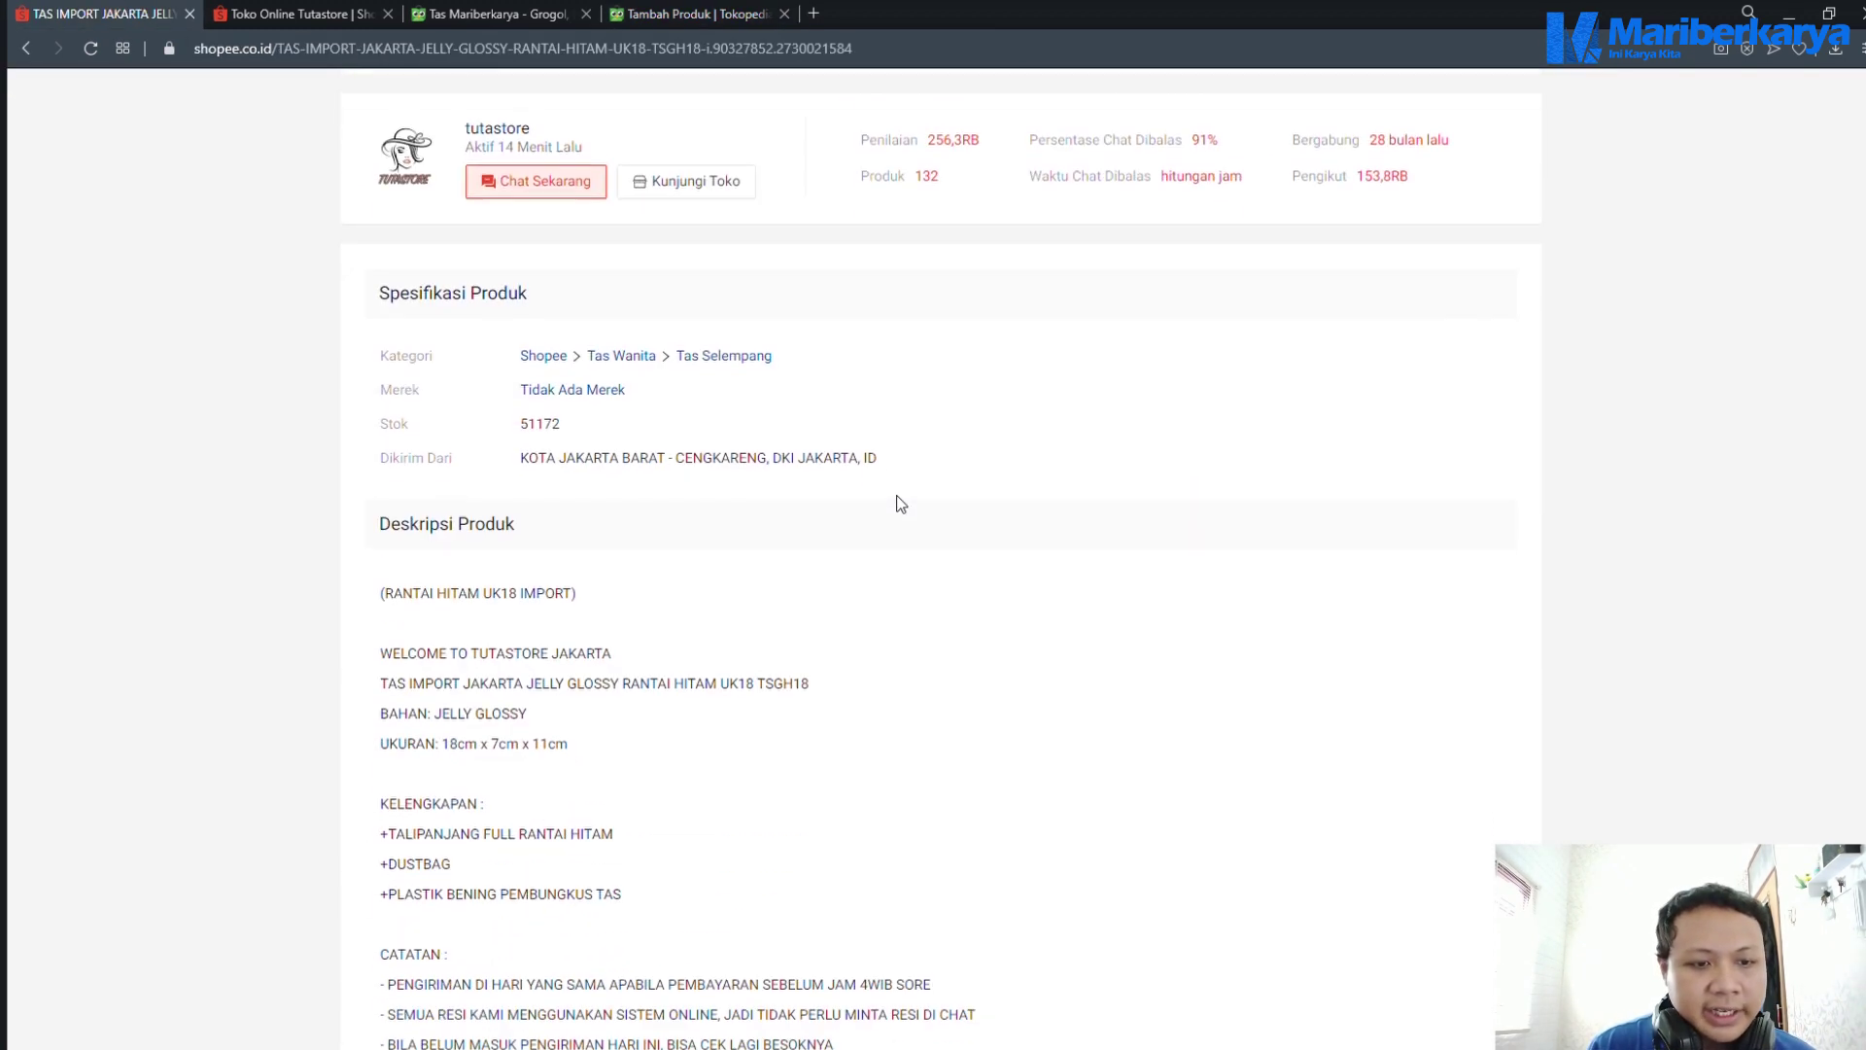
scroll(901, 503, "down", 3)
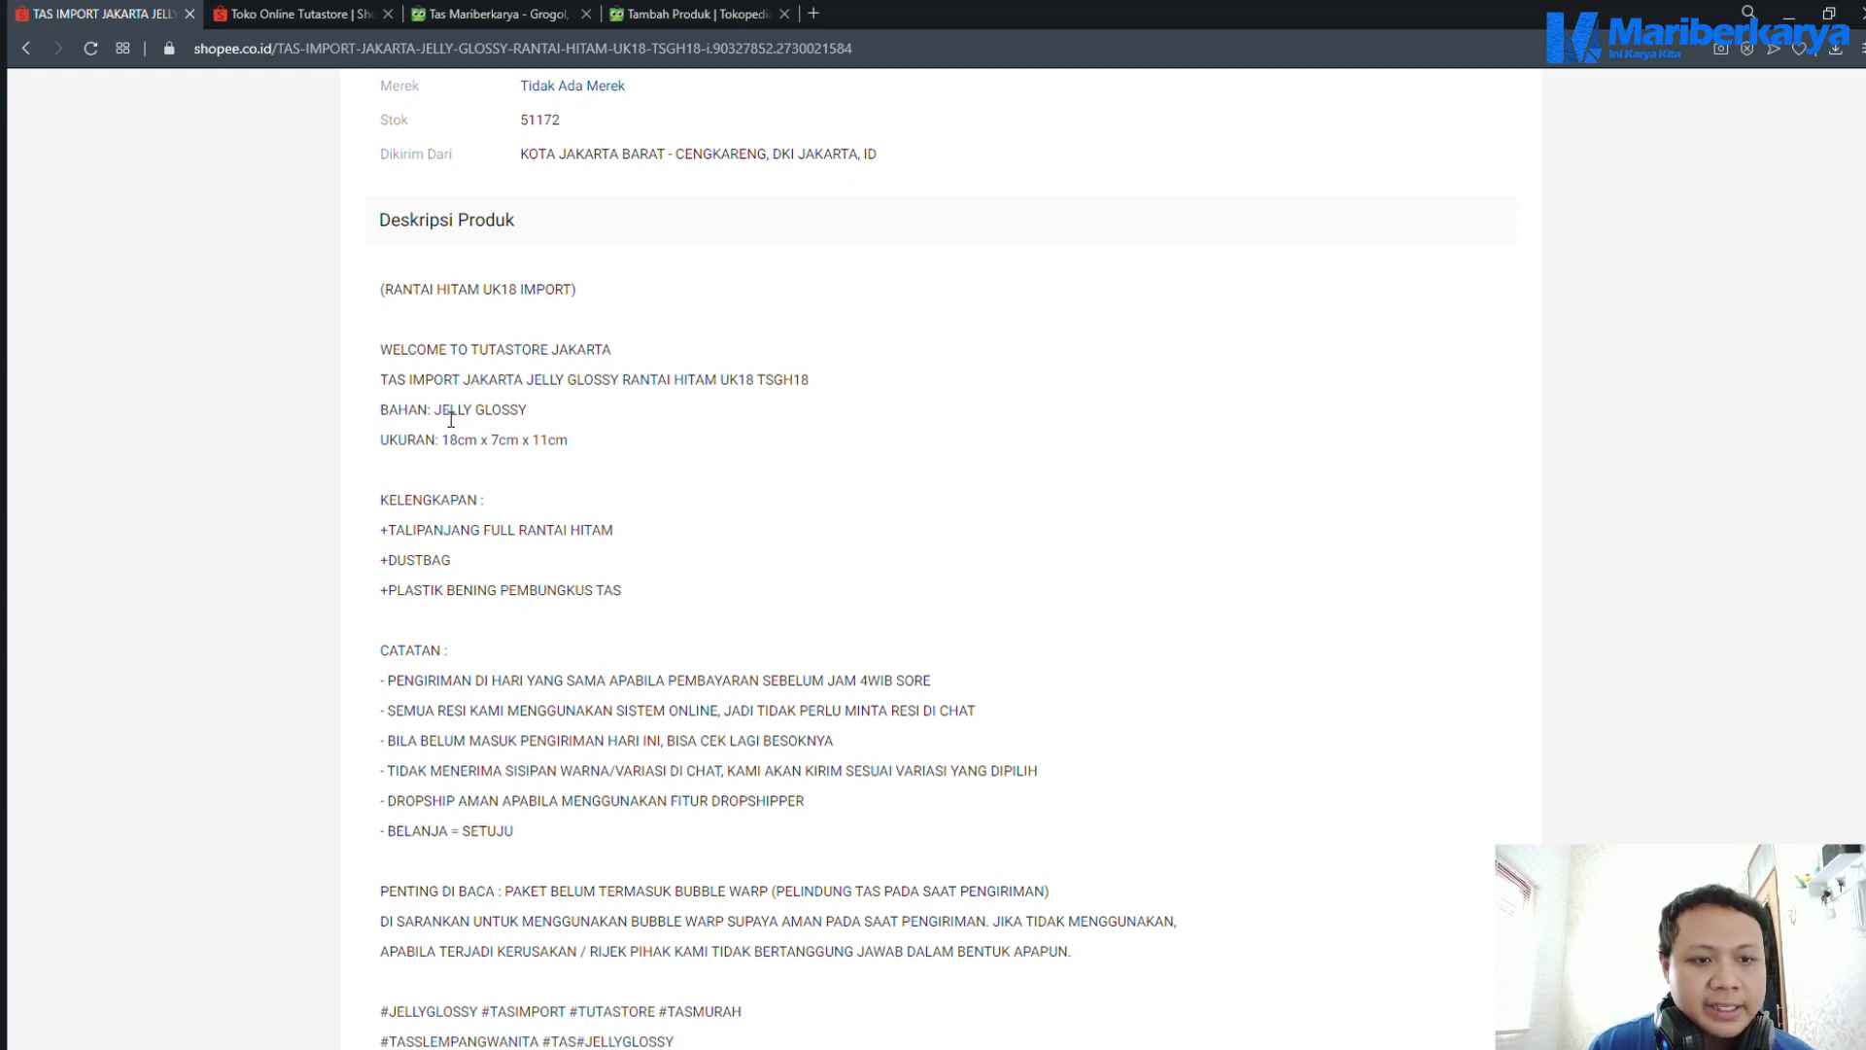
key("ctrl+Tab")
key("ctrl+Tab")
key("ctrl+Tab")
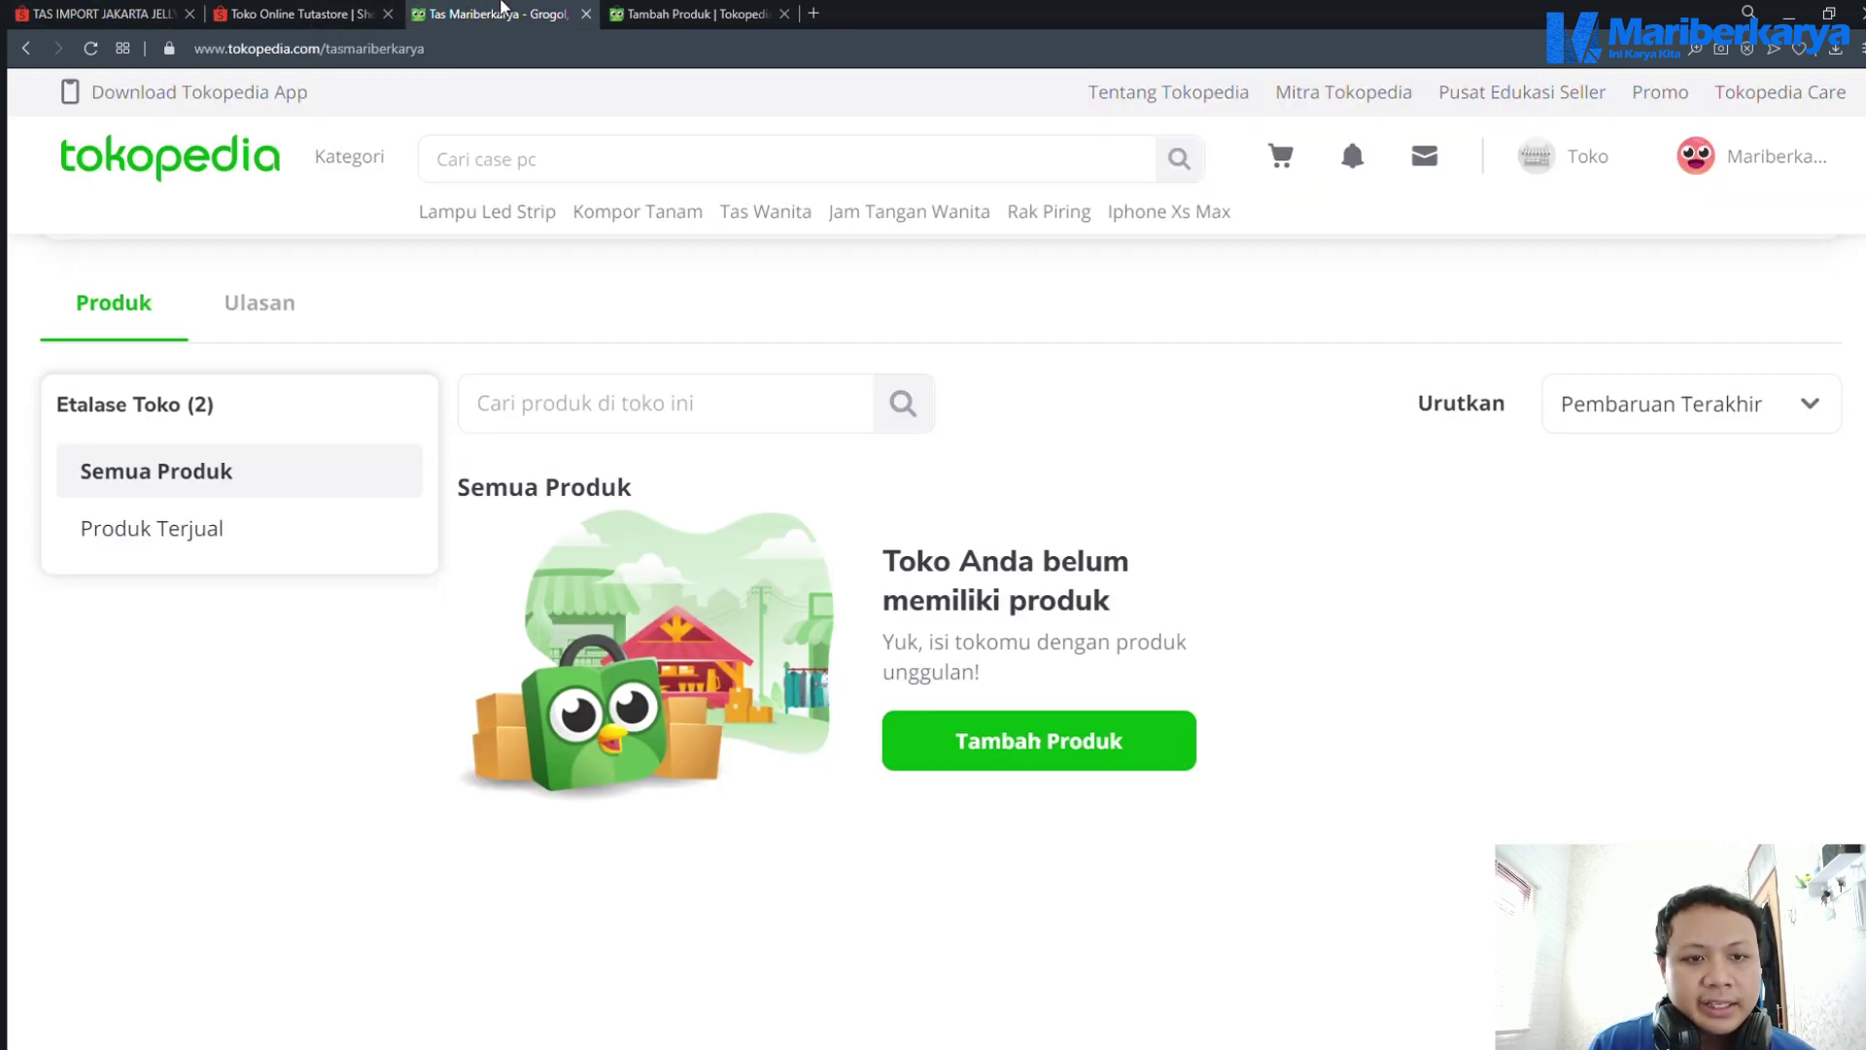
scroll(891, 521, "down", 3)
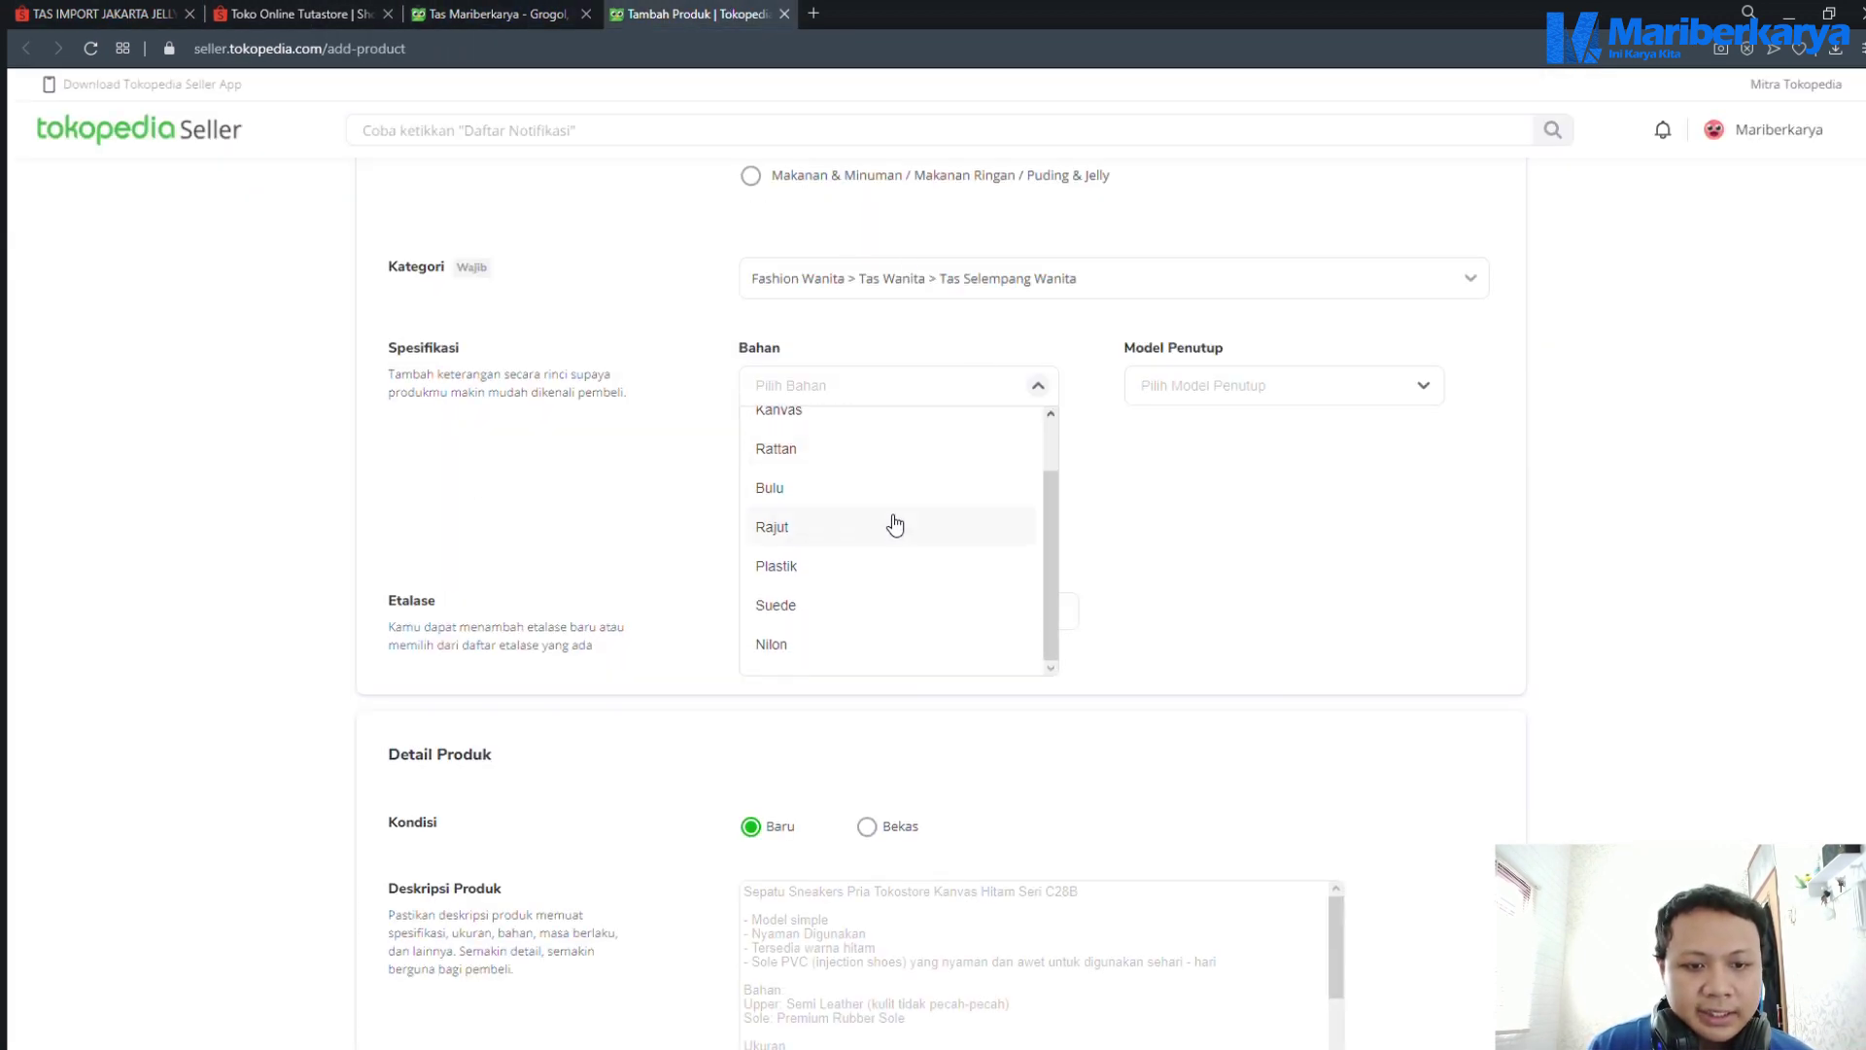
scroll(900, 596, "up", 3)
left_click(1190, 567)
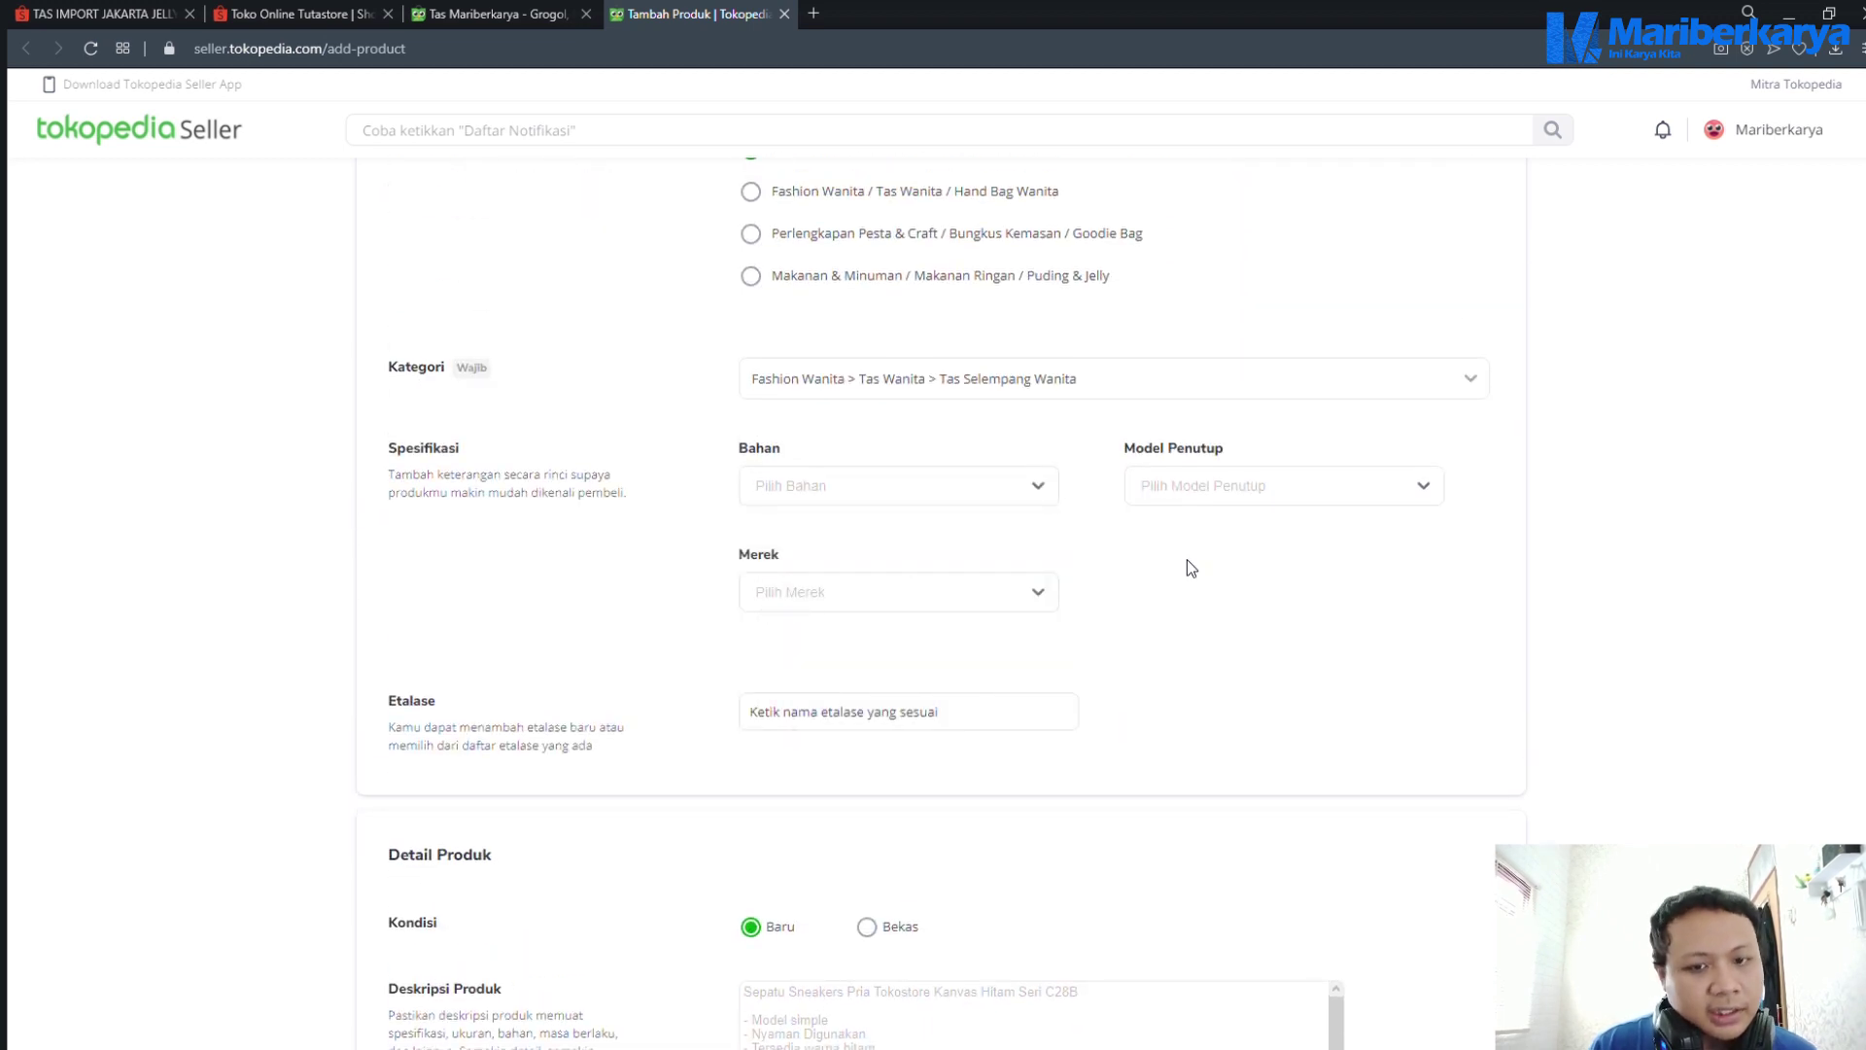
left_click(1027, 489)
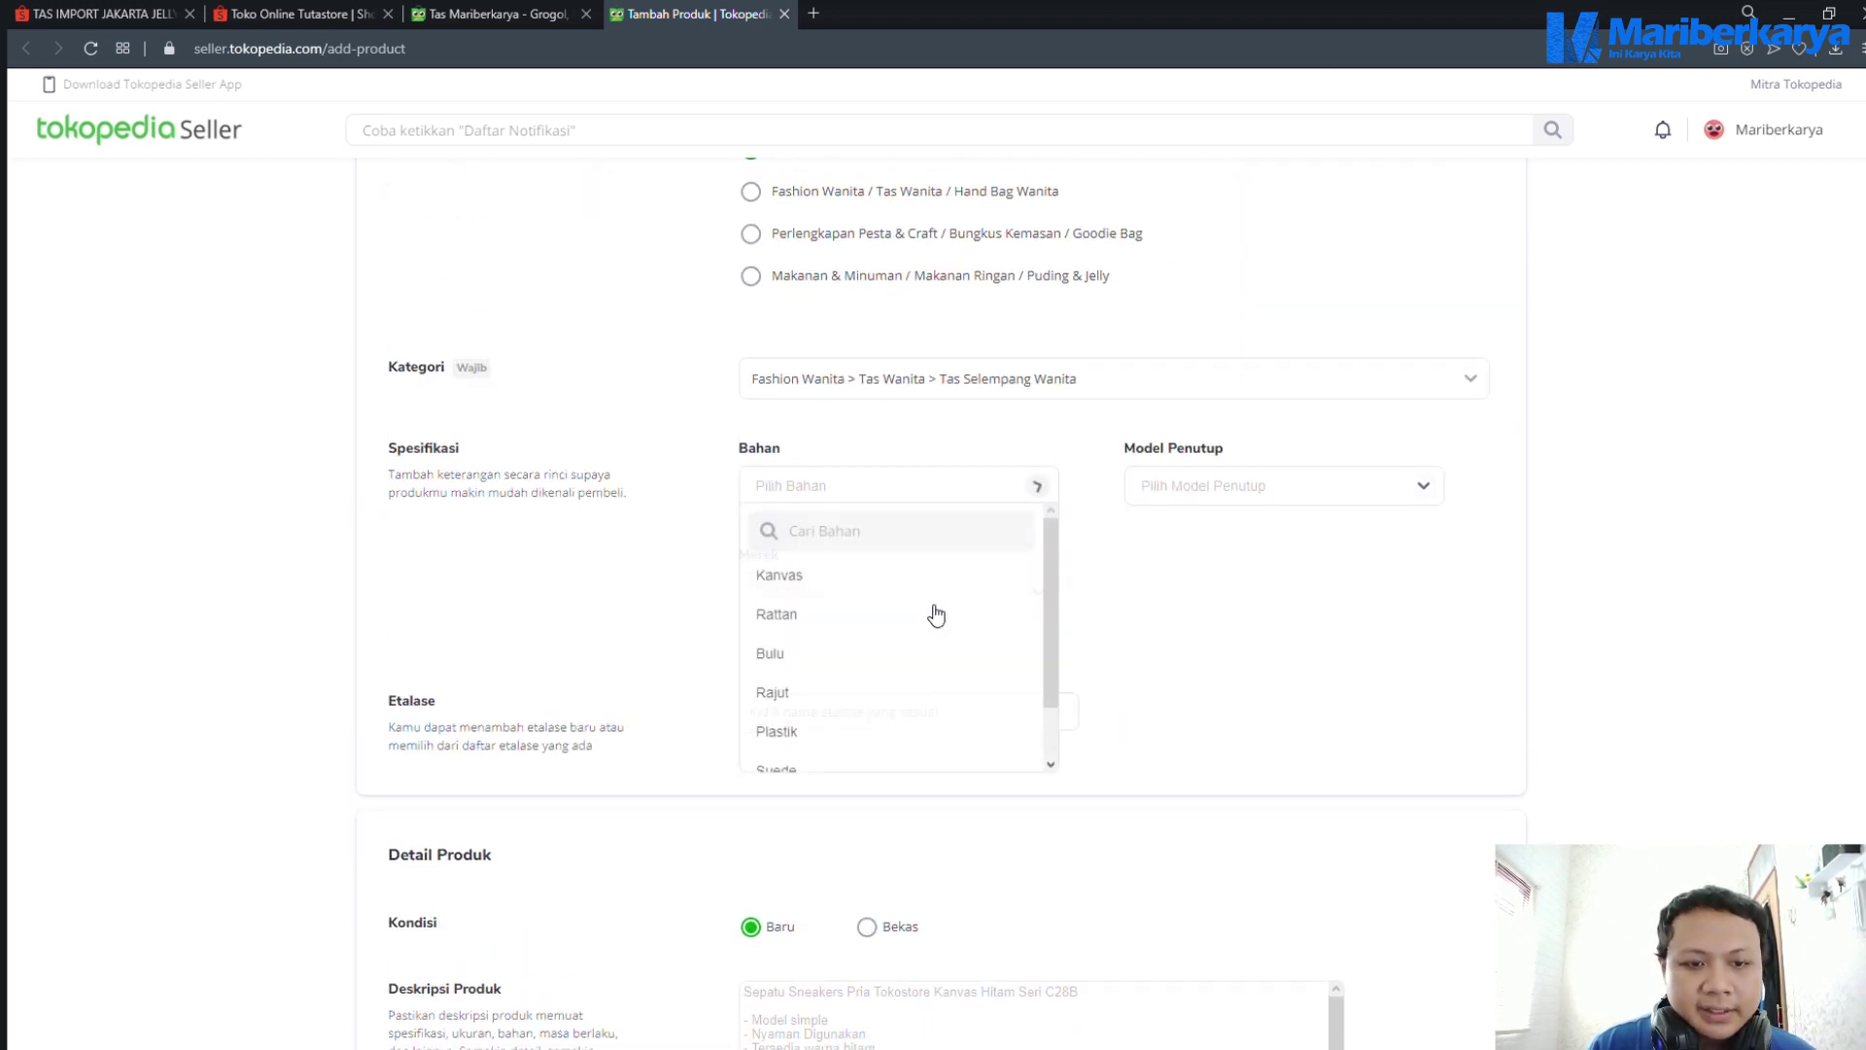
scroll(923, 614, "down", 5)
scroll(913, 537, "up", 3)
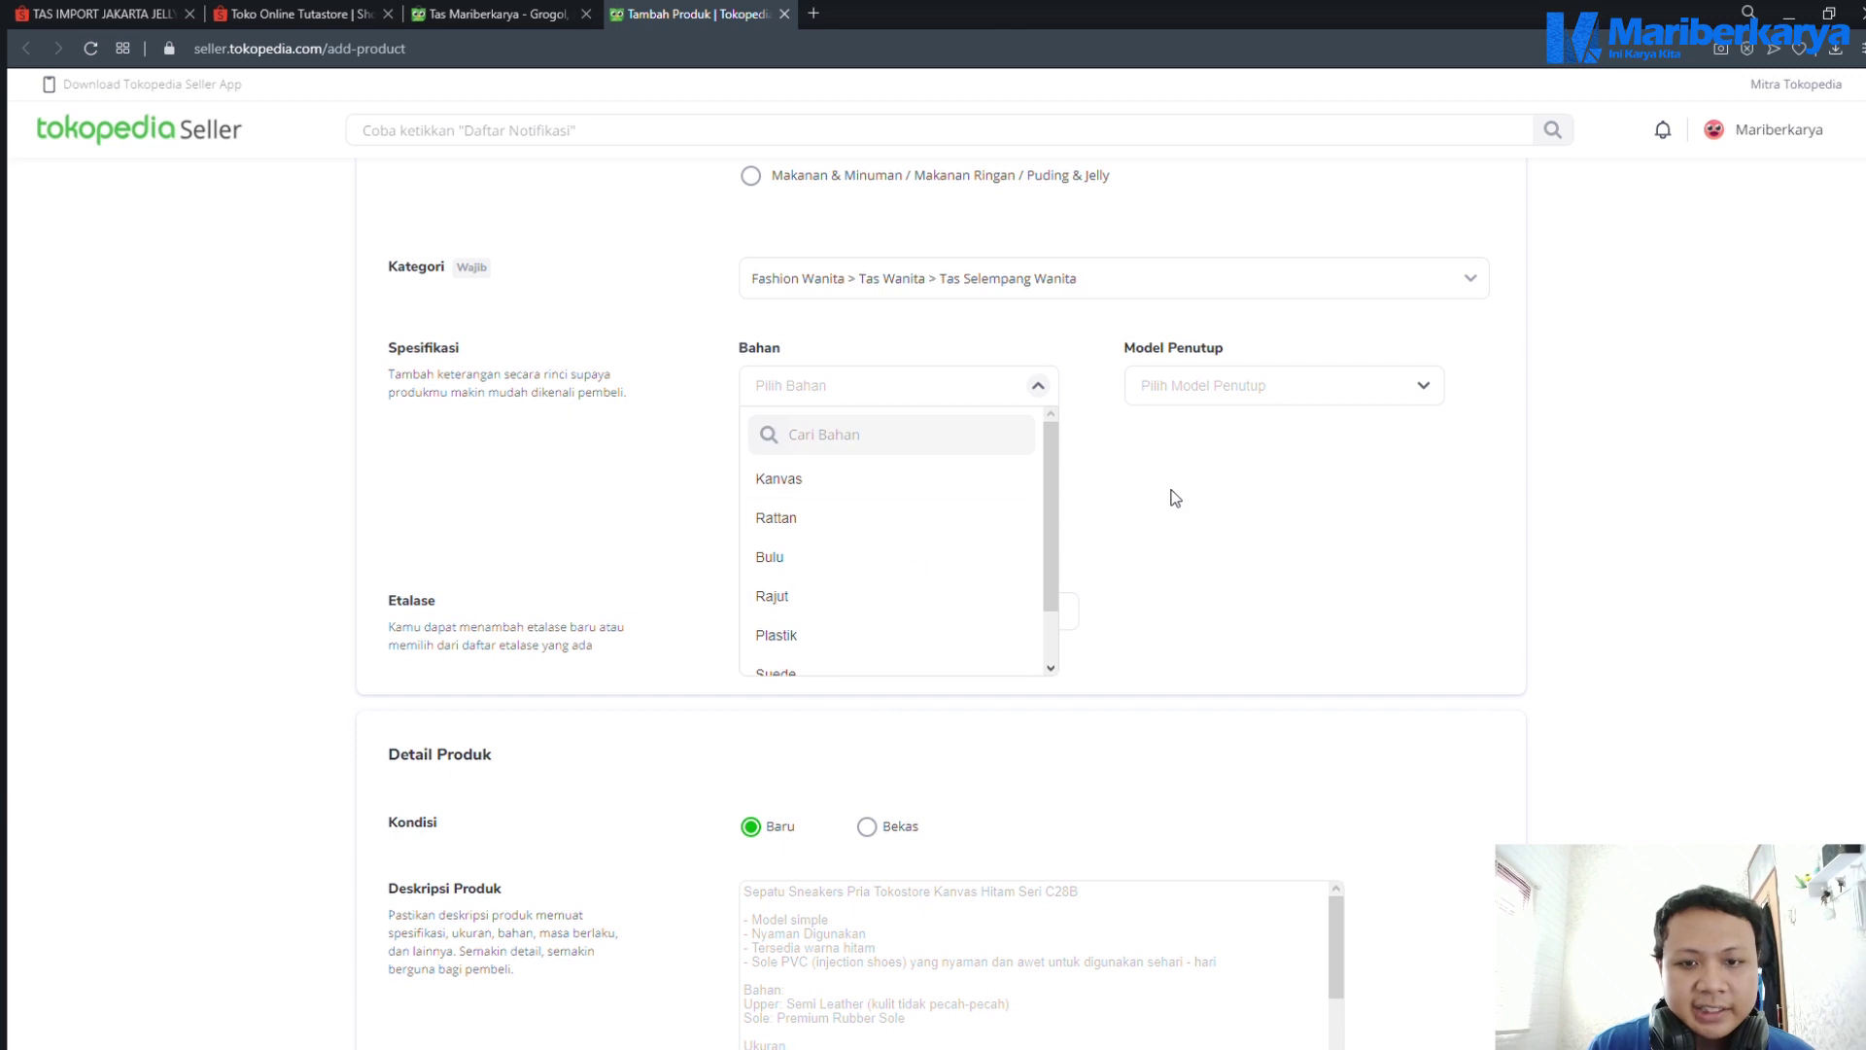
left_click(1176, 497)
Examine the Model Penutup and Merek specification options, referring to the supplier's Shopee listing
left_click(1241, 388)
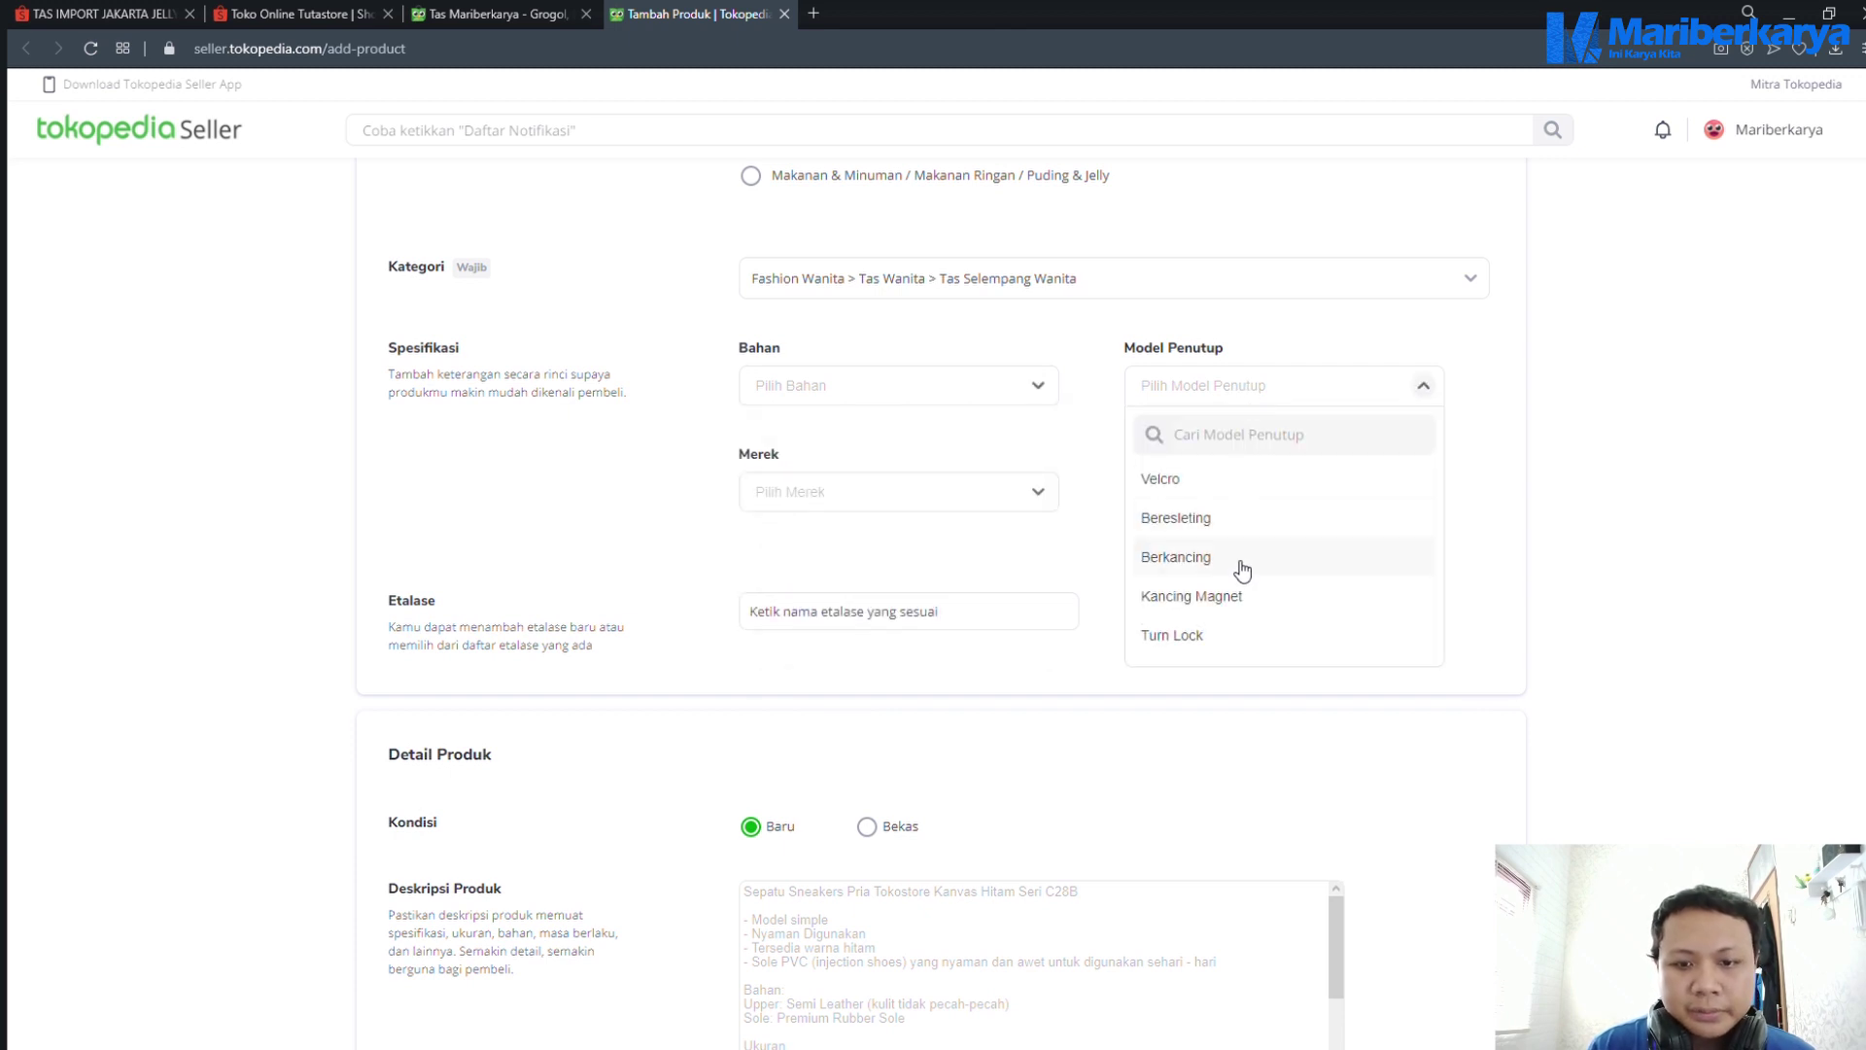
scroll(1245, 579, "down", 2)
scroll(1304, 576, "up", 2)
left_click(1421, 398)
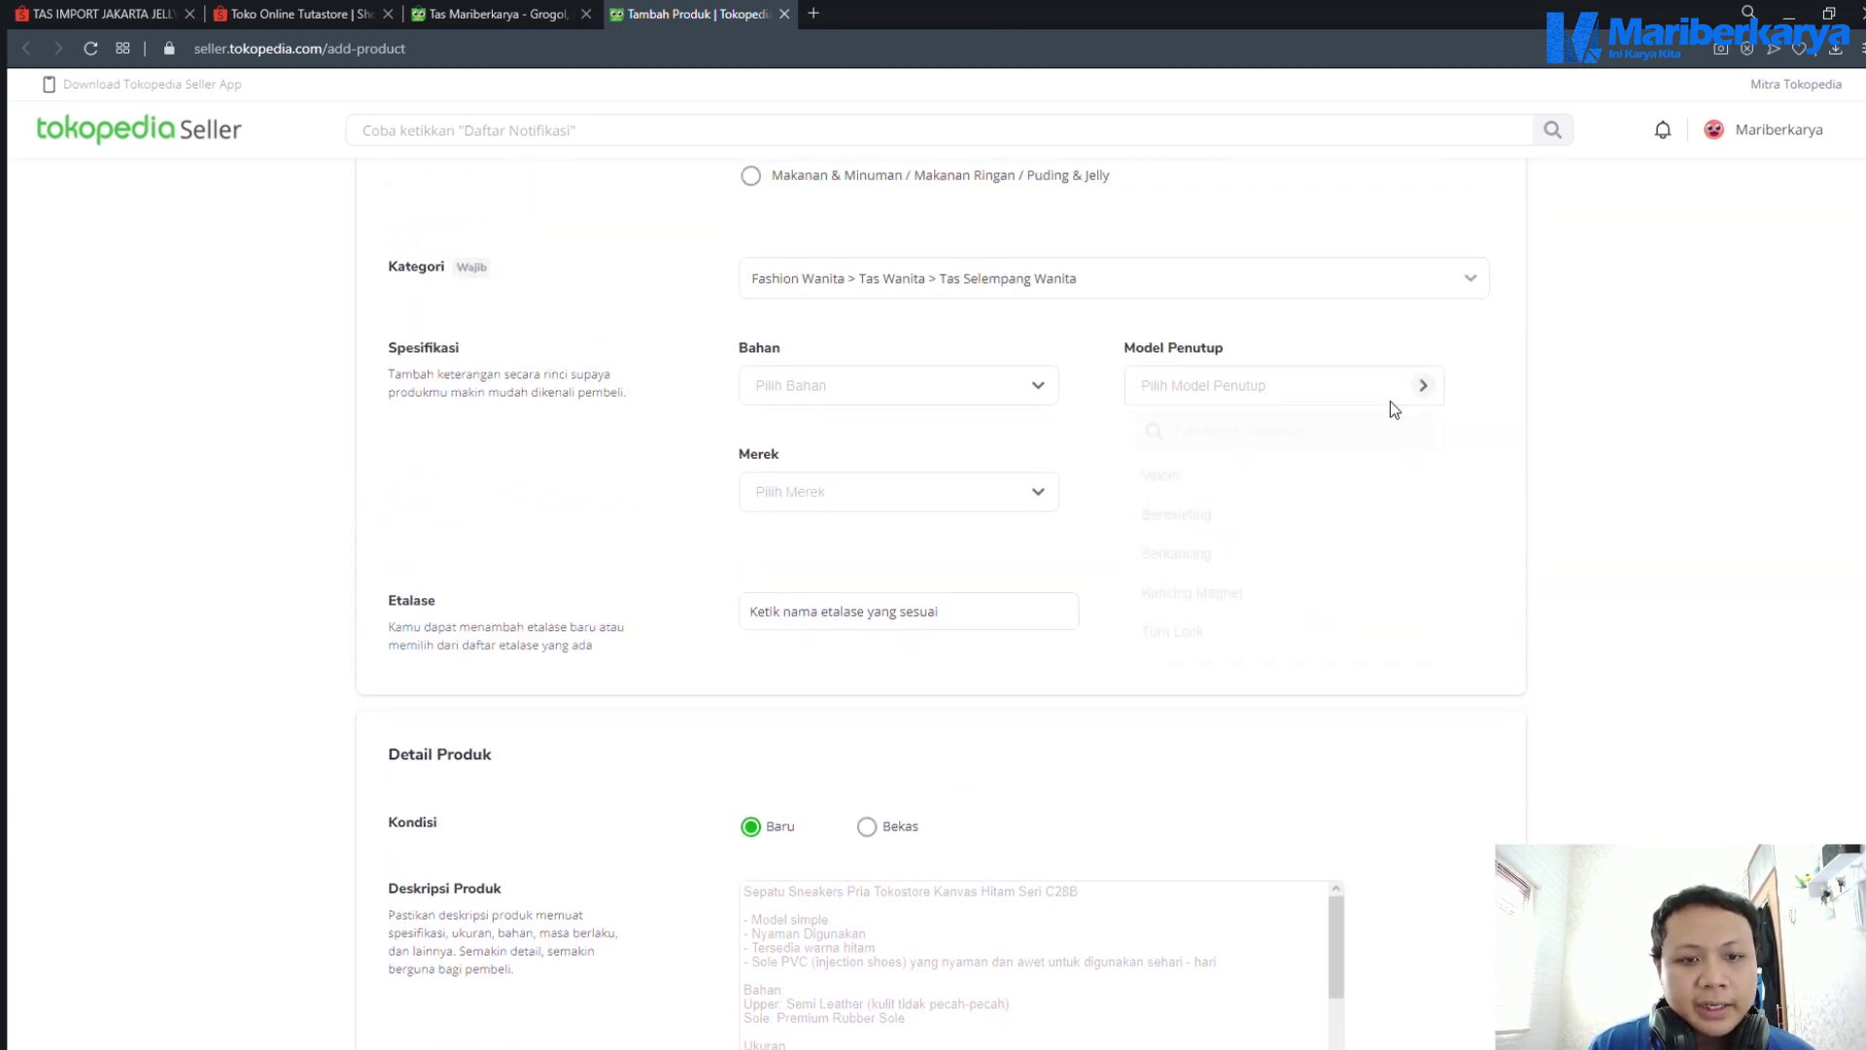
left_click(933, 486)
key("ctrl+1")
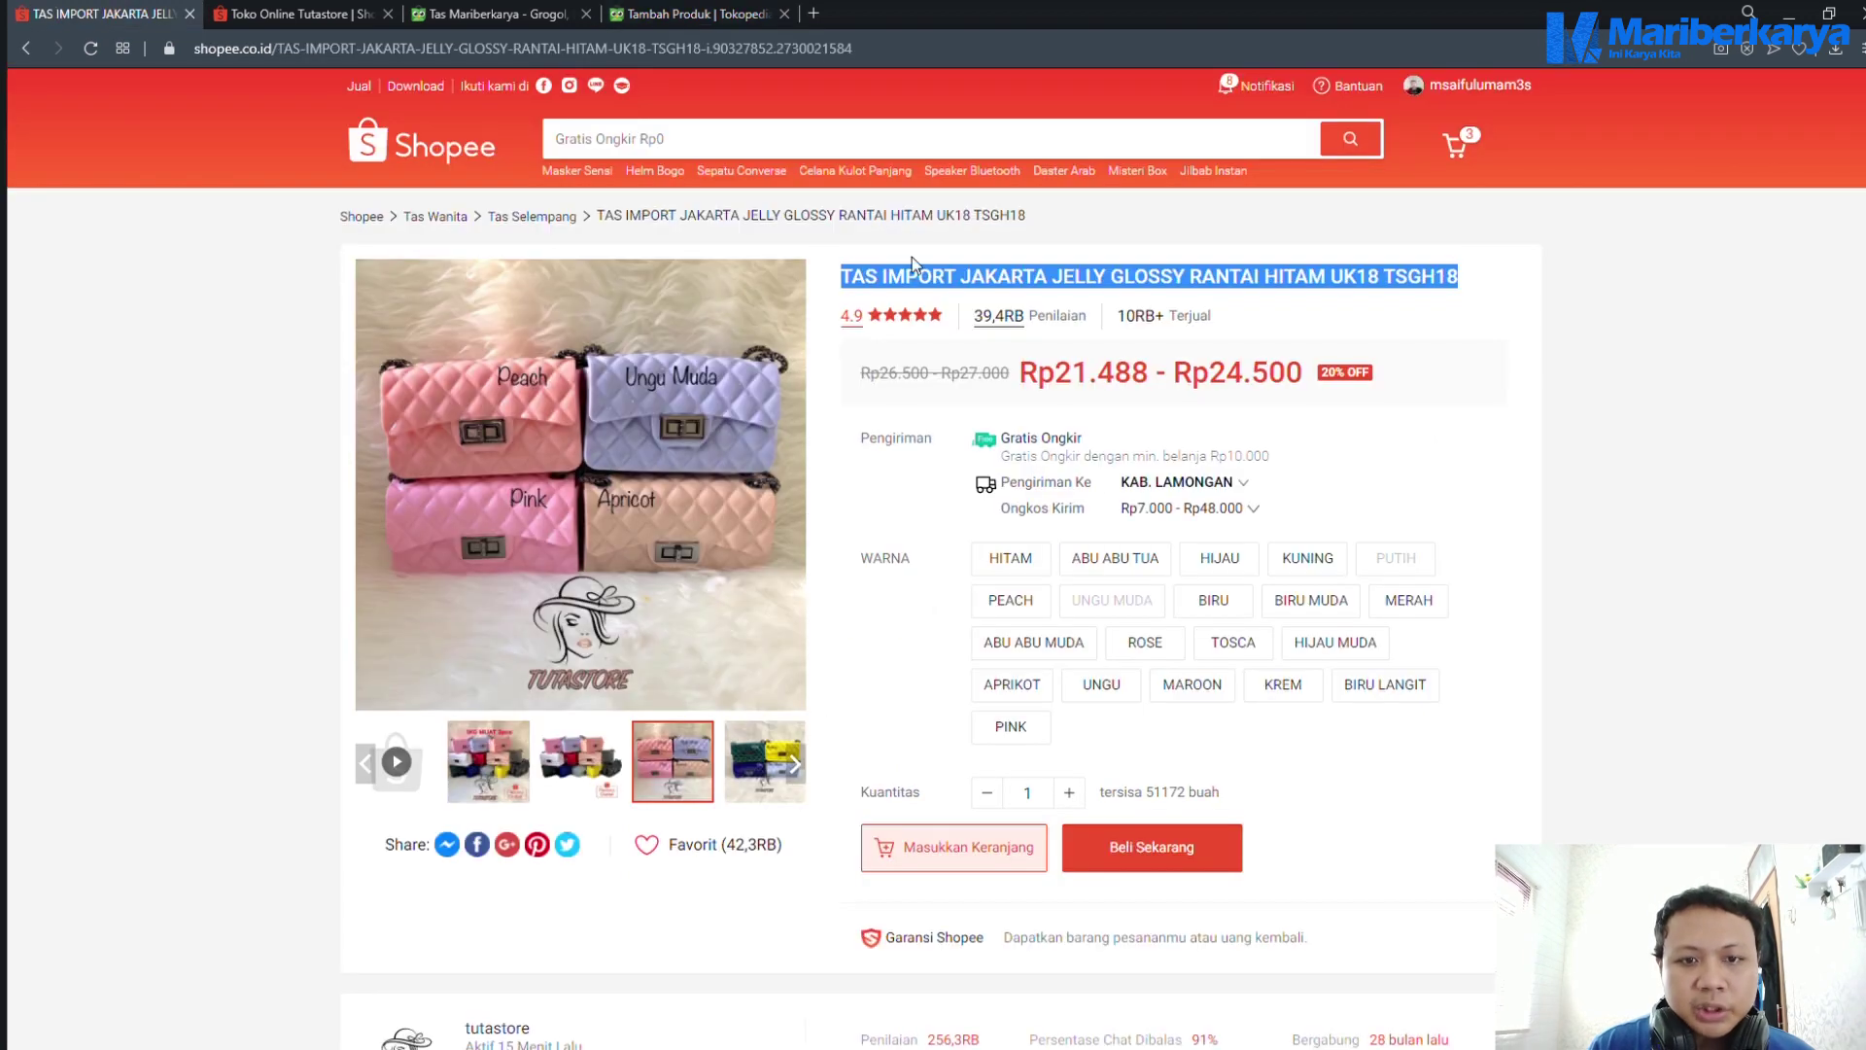
left_click(703, 14)
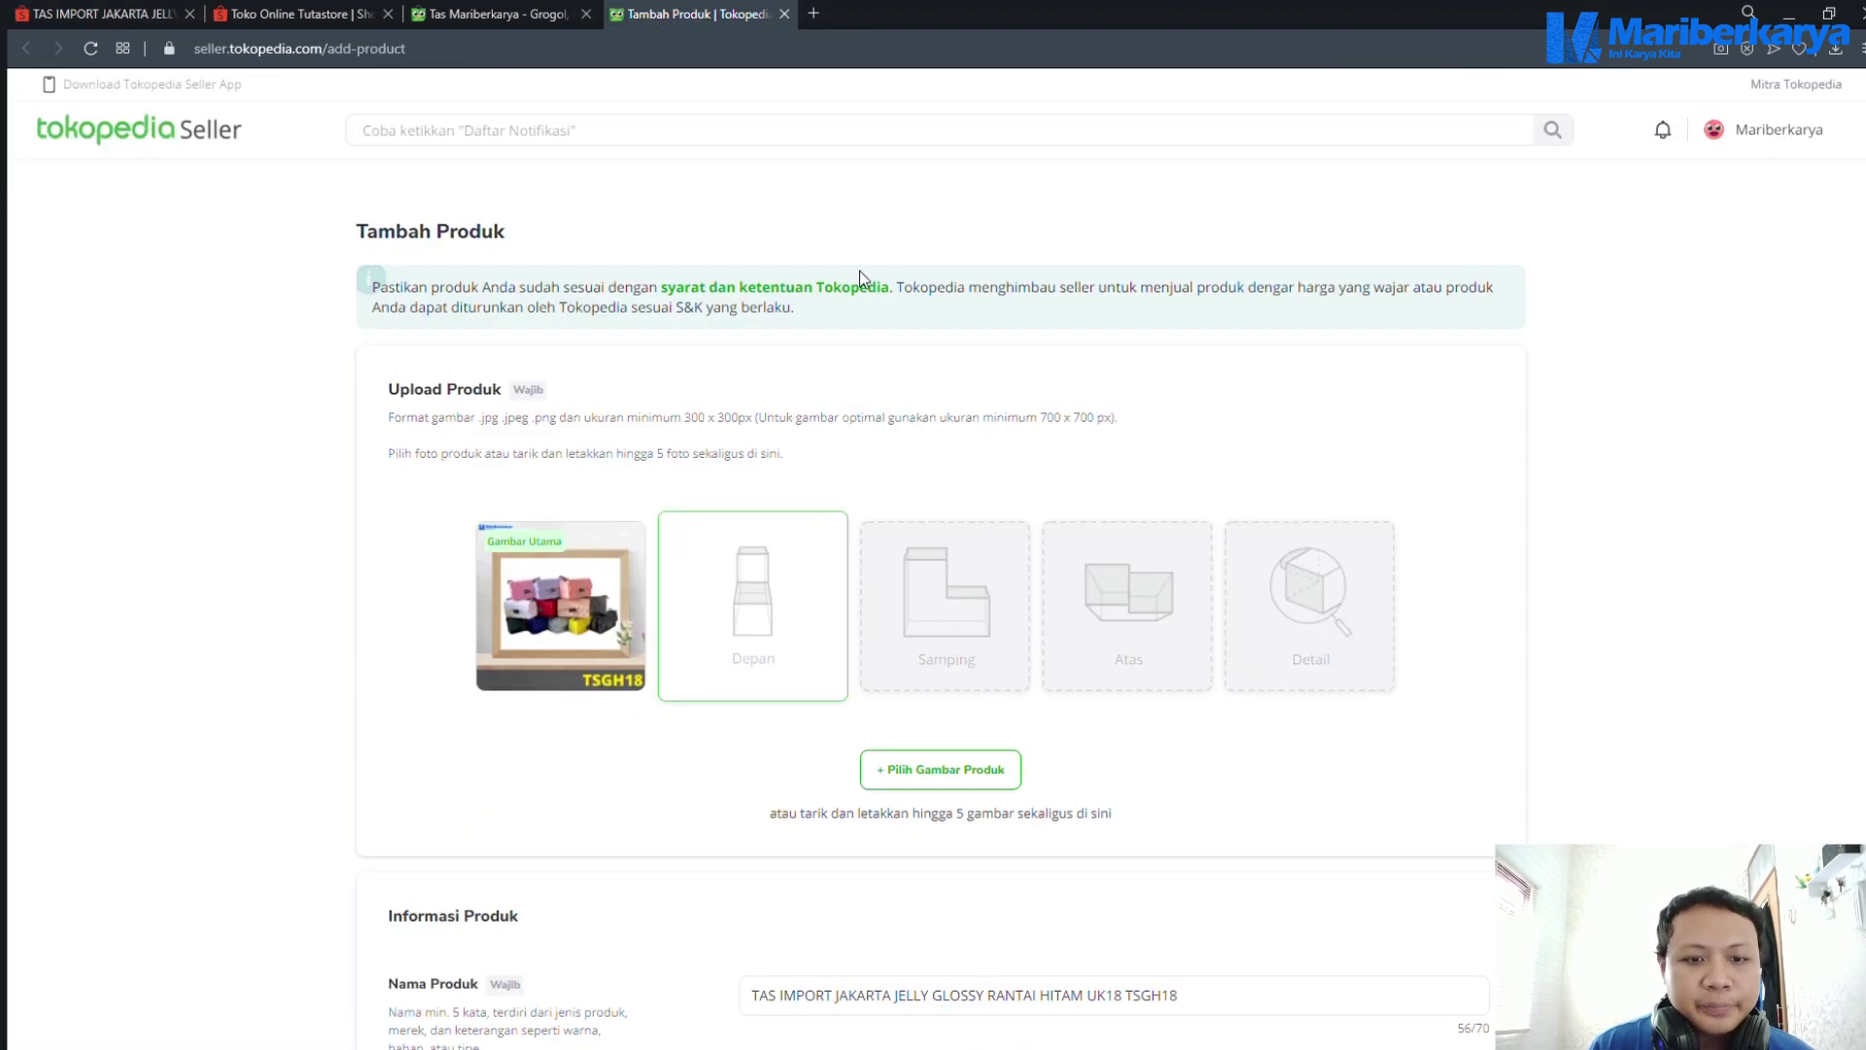
scroll(1070, 717, "down", 11)
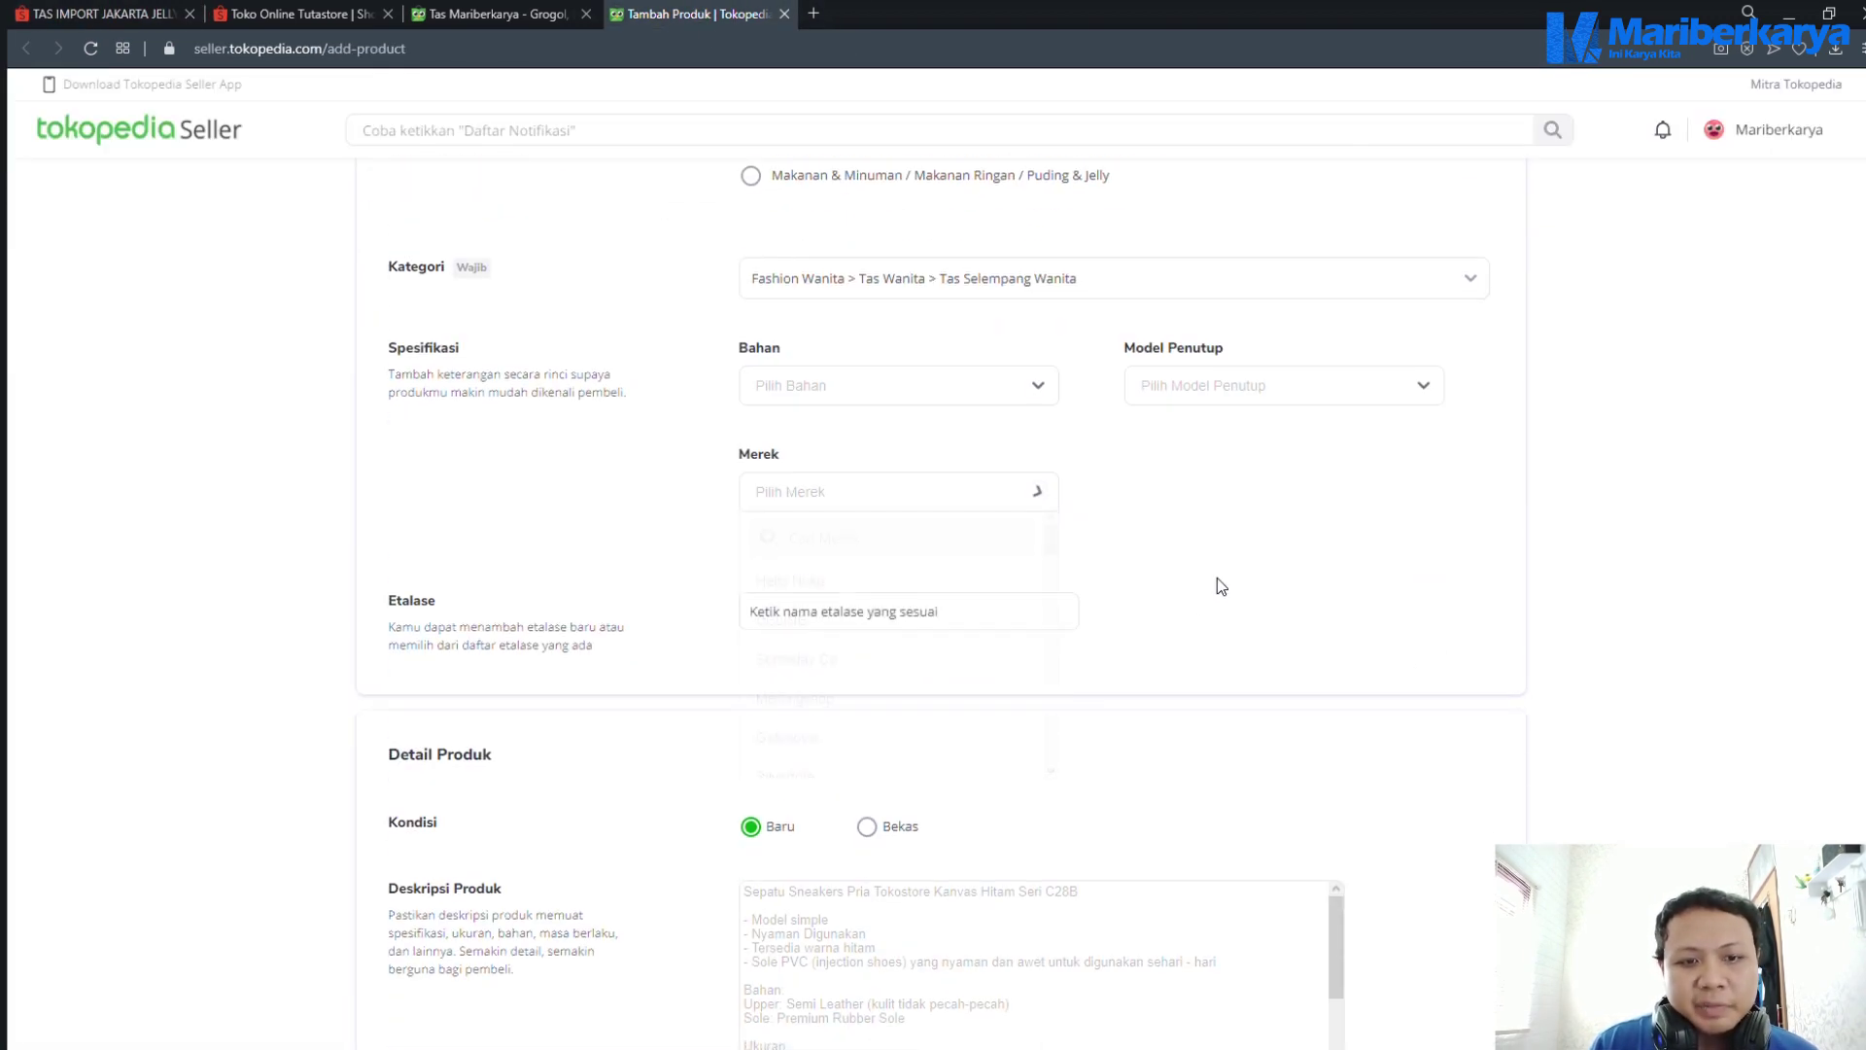
Add a new etalase named Tas Wanita and assign it to the product
left_click(953, 607)
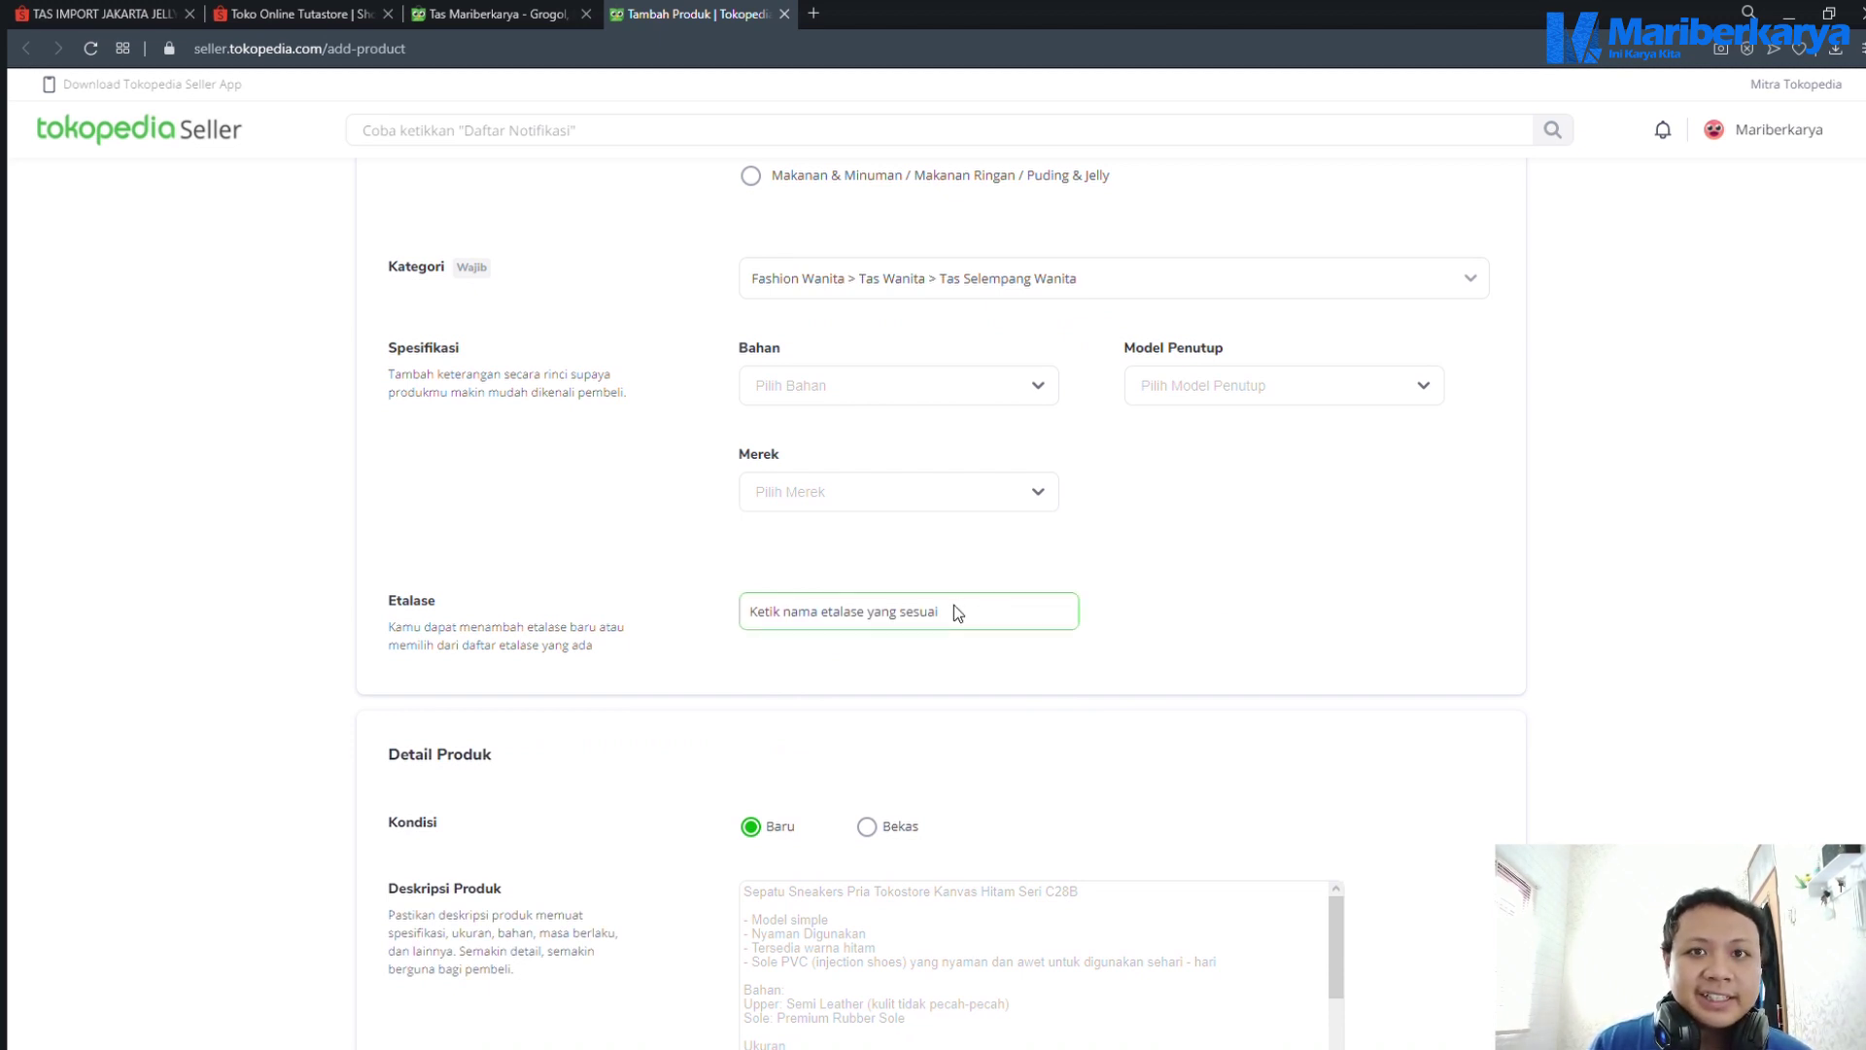
left_click(1011, 538)
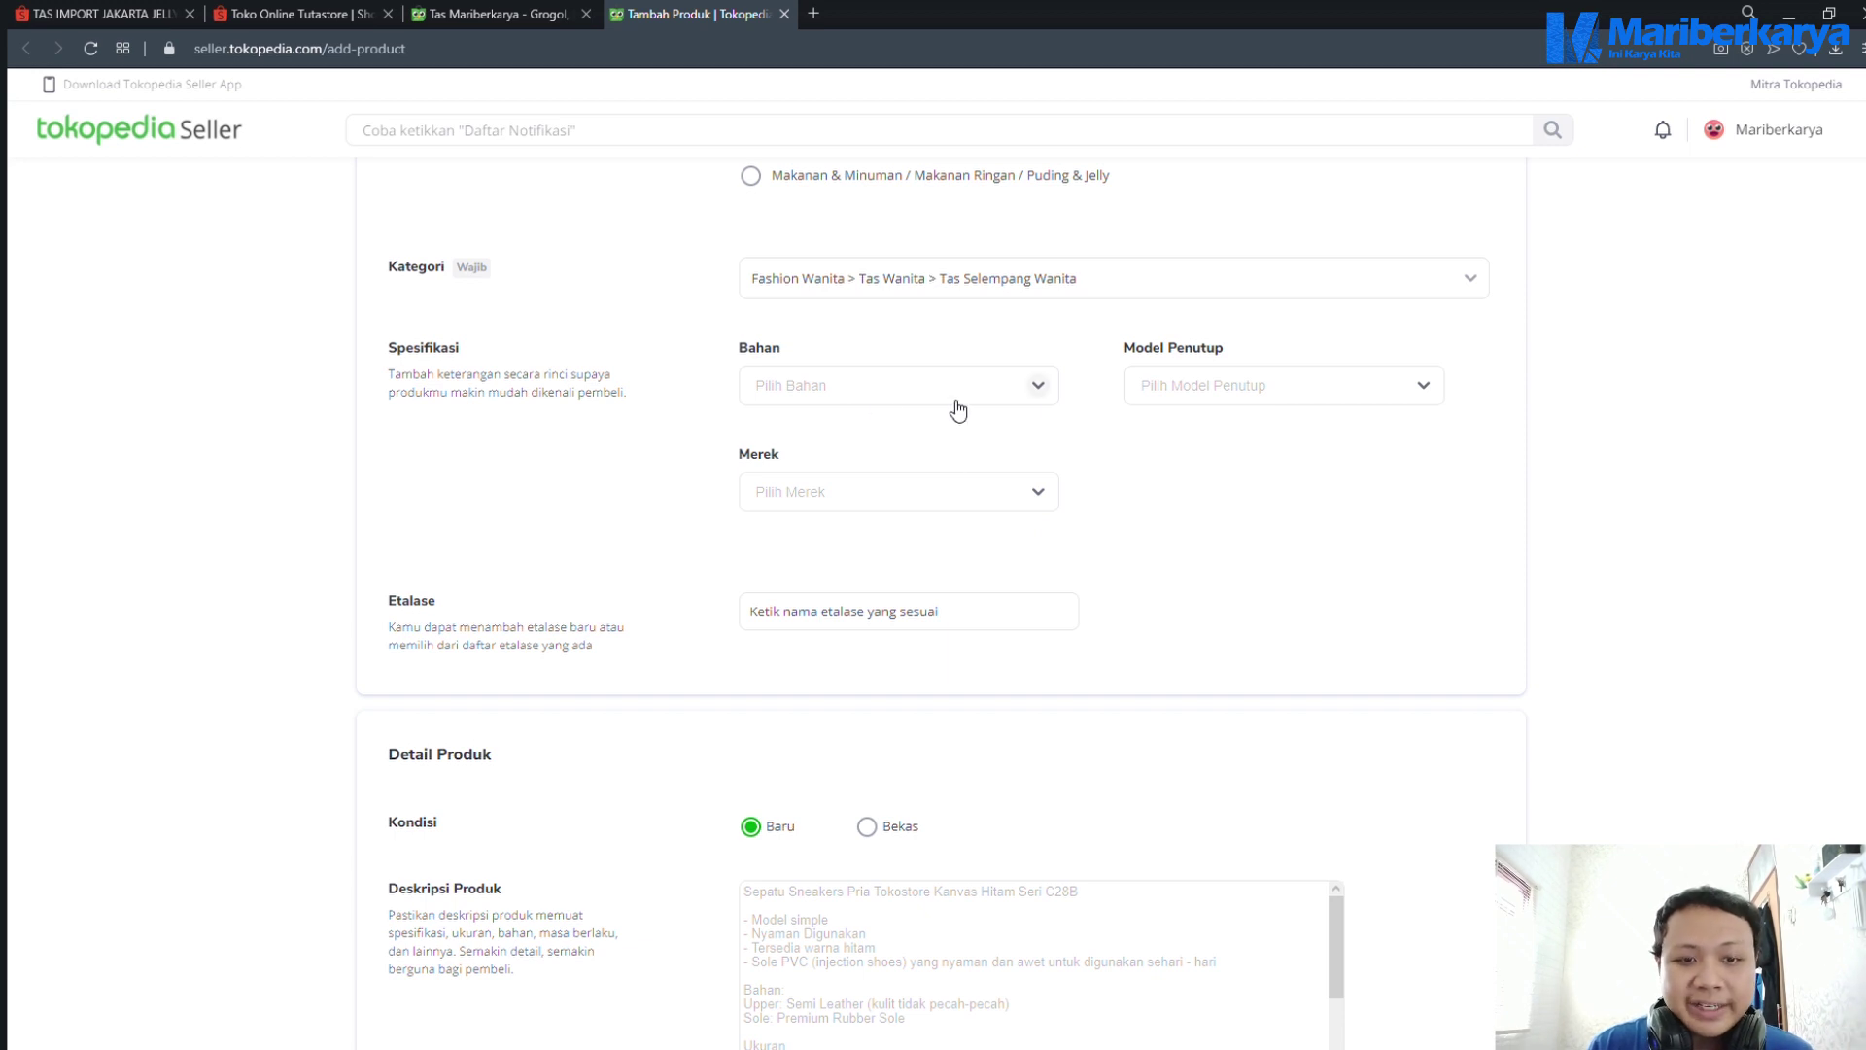
left_click(942, 612)
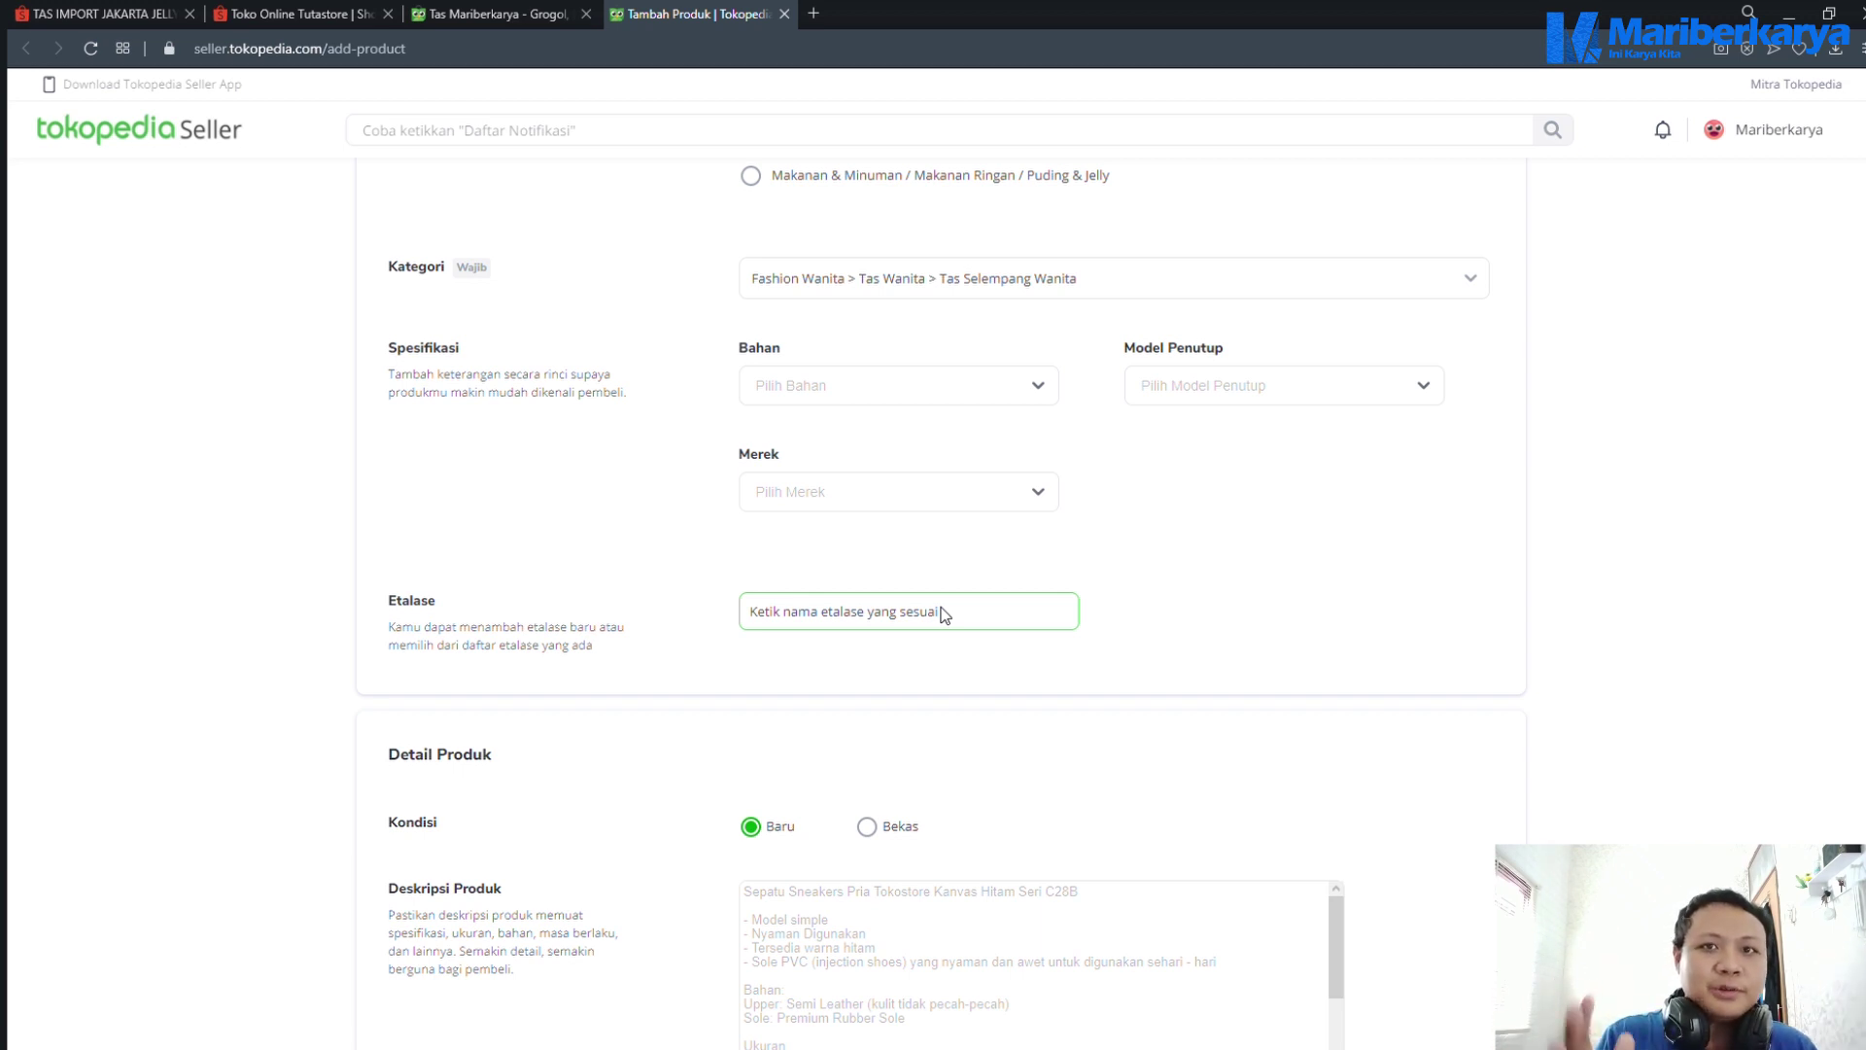
left_click(884, 614)
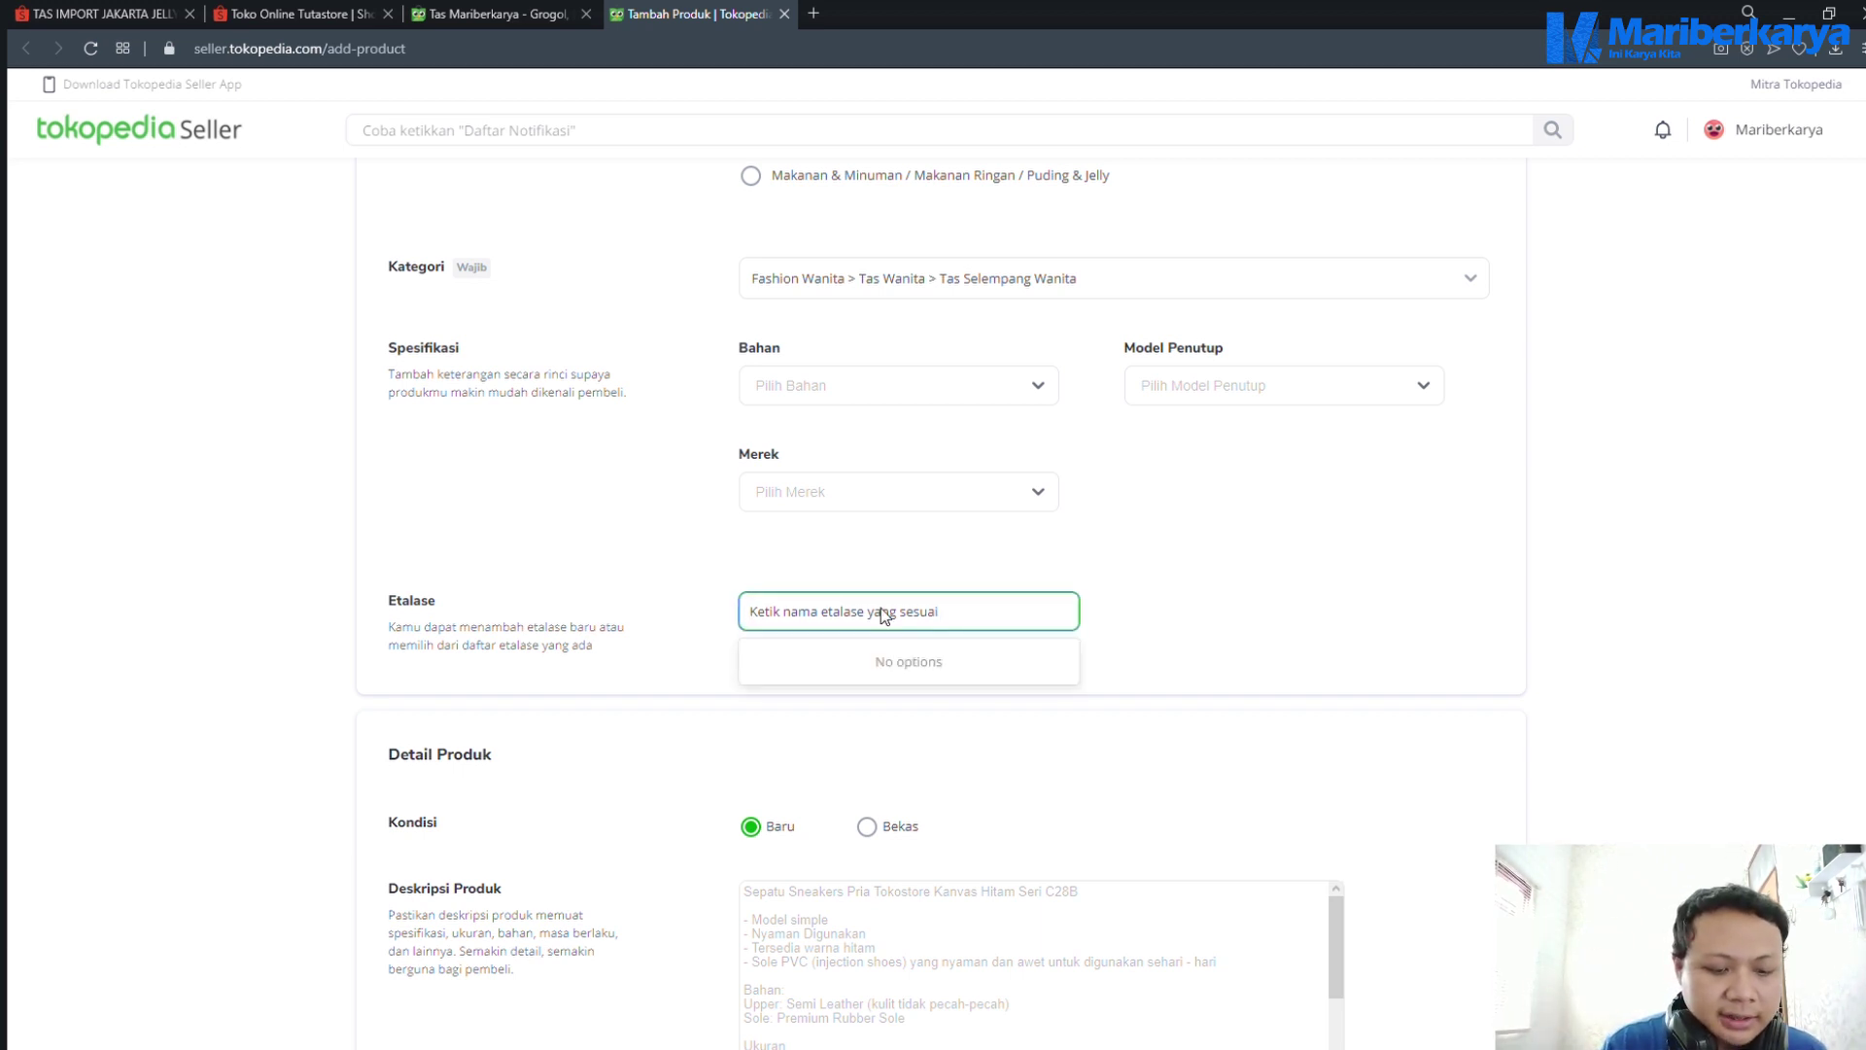
type("Tas W")
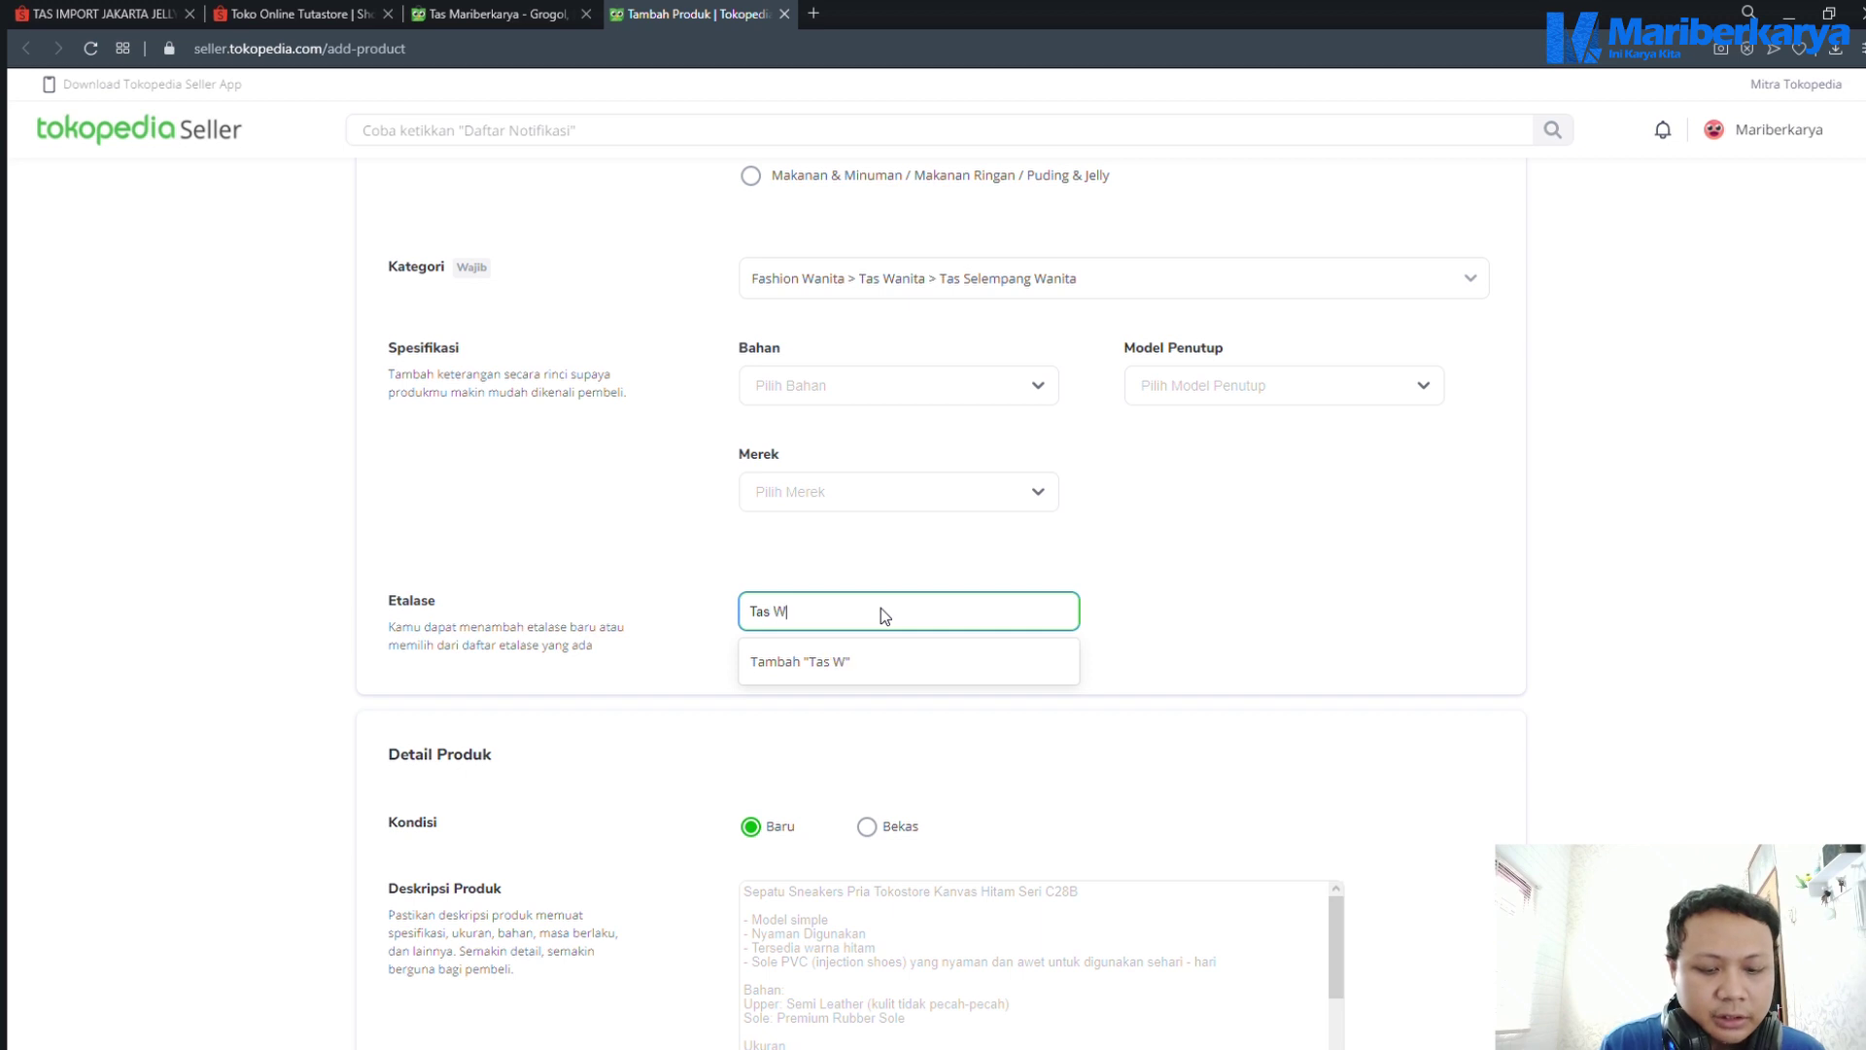
type("anita")
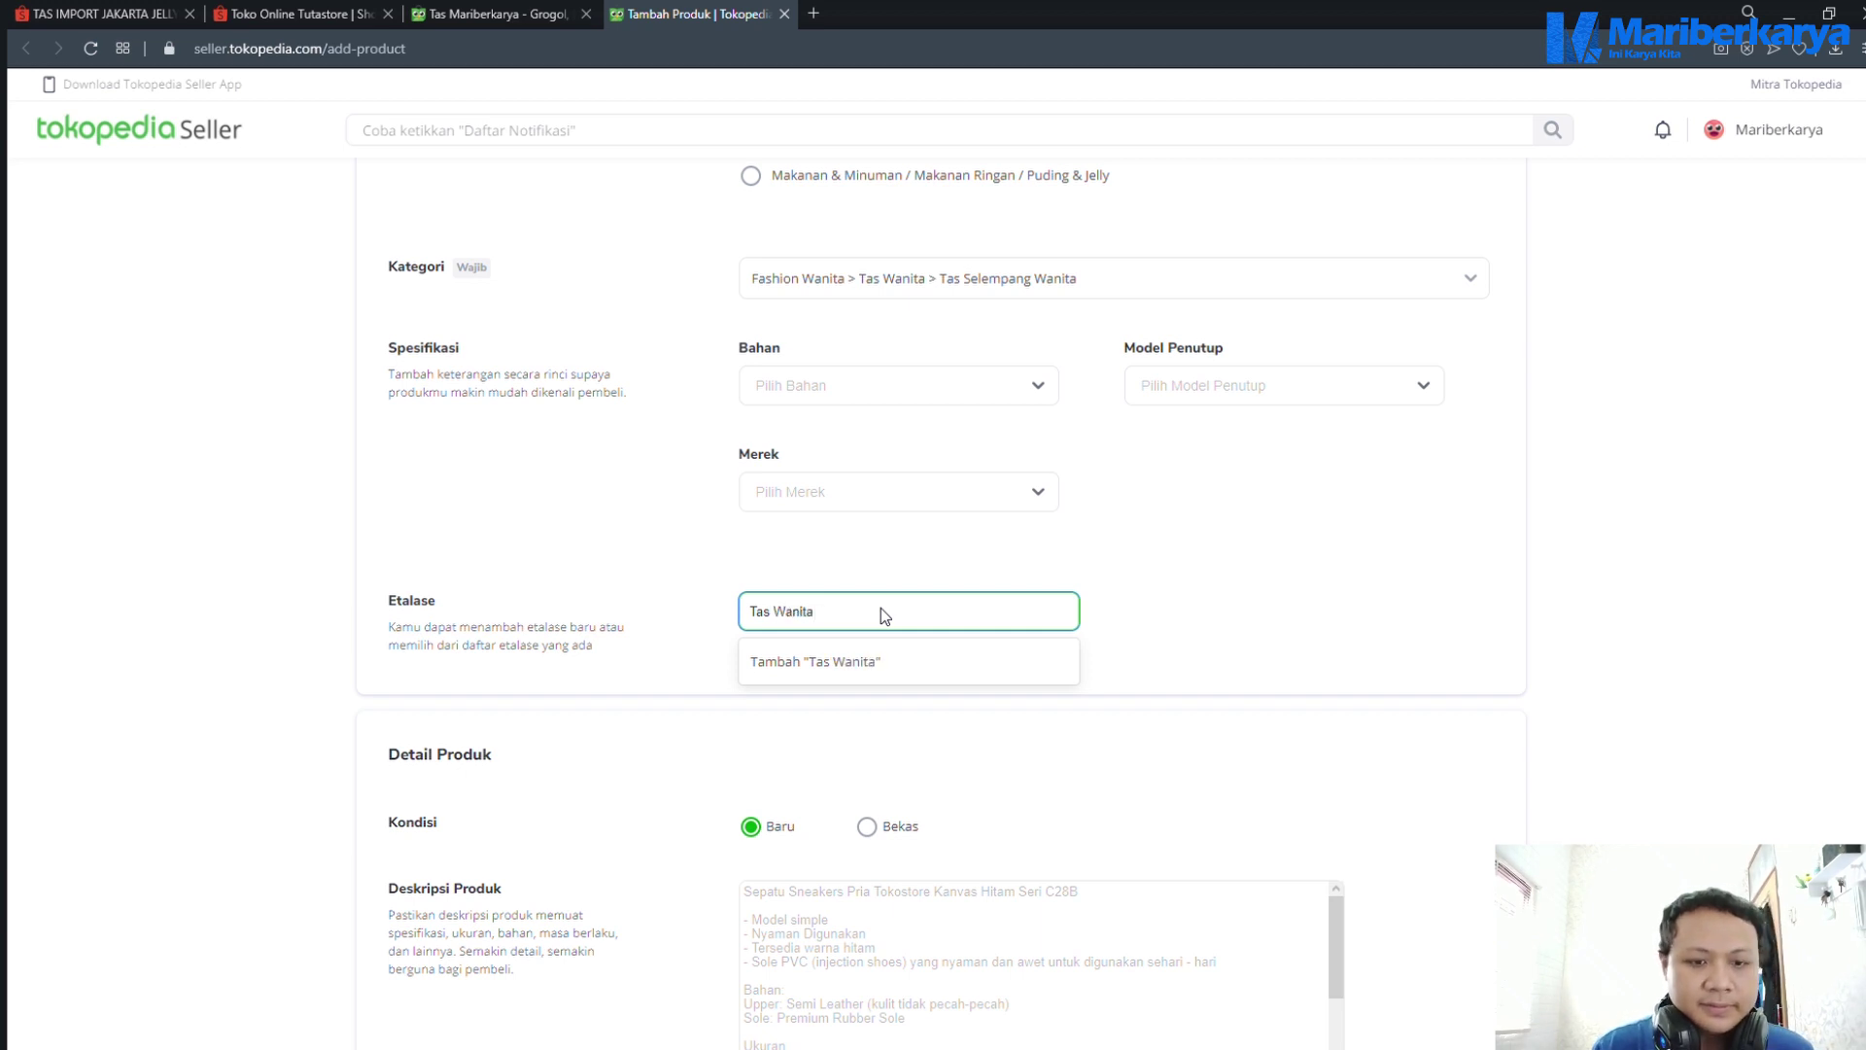
left_click(882, 661)
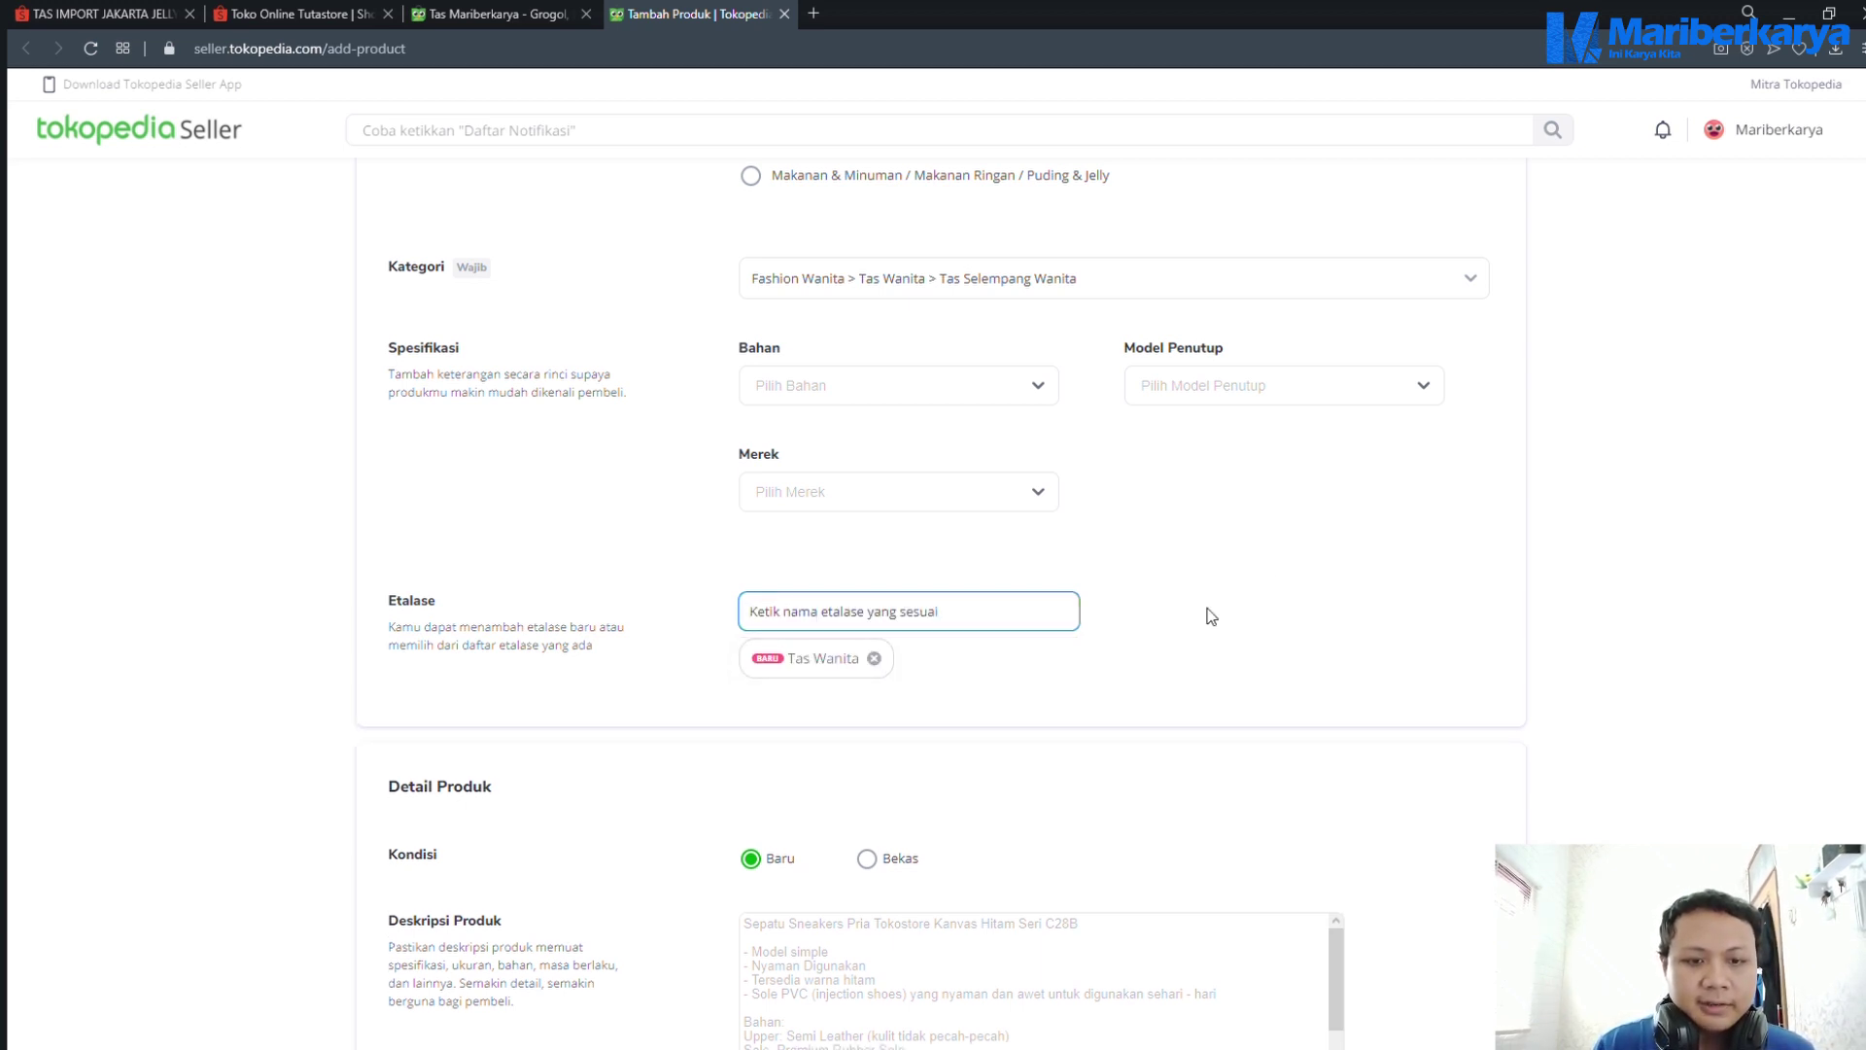
left_click(1290, 581)
Copy the supplier's Shopee description, excluding the closing hashtags, into the Tokopedia product's Deskripsi Produk
scroll(1294, 585, "down", 3)
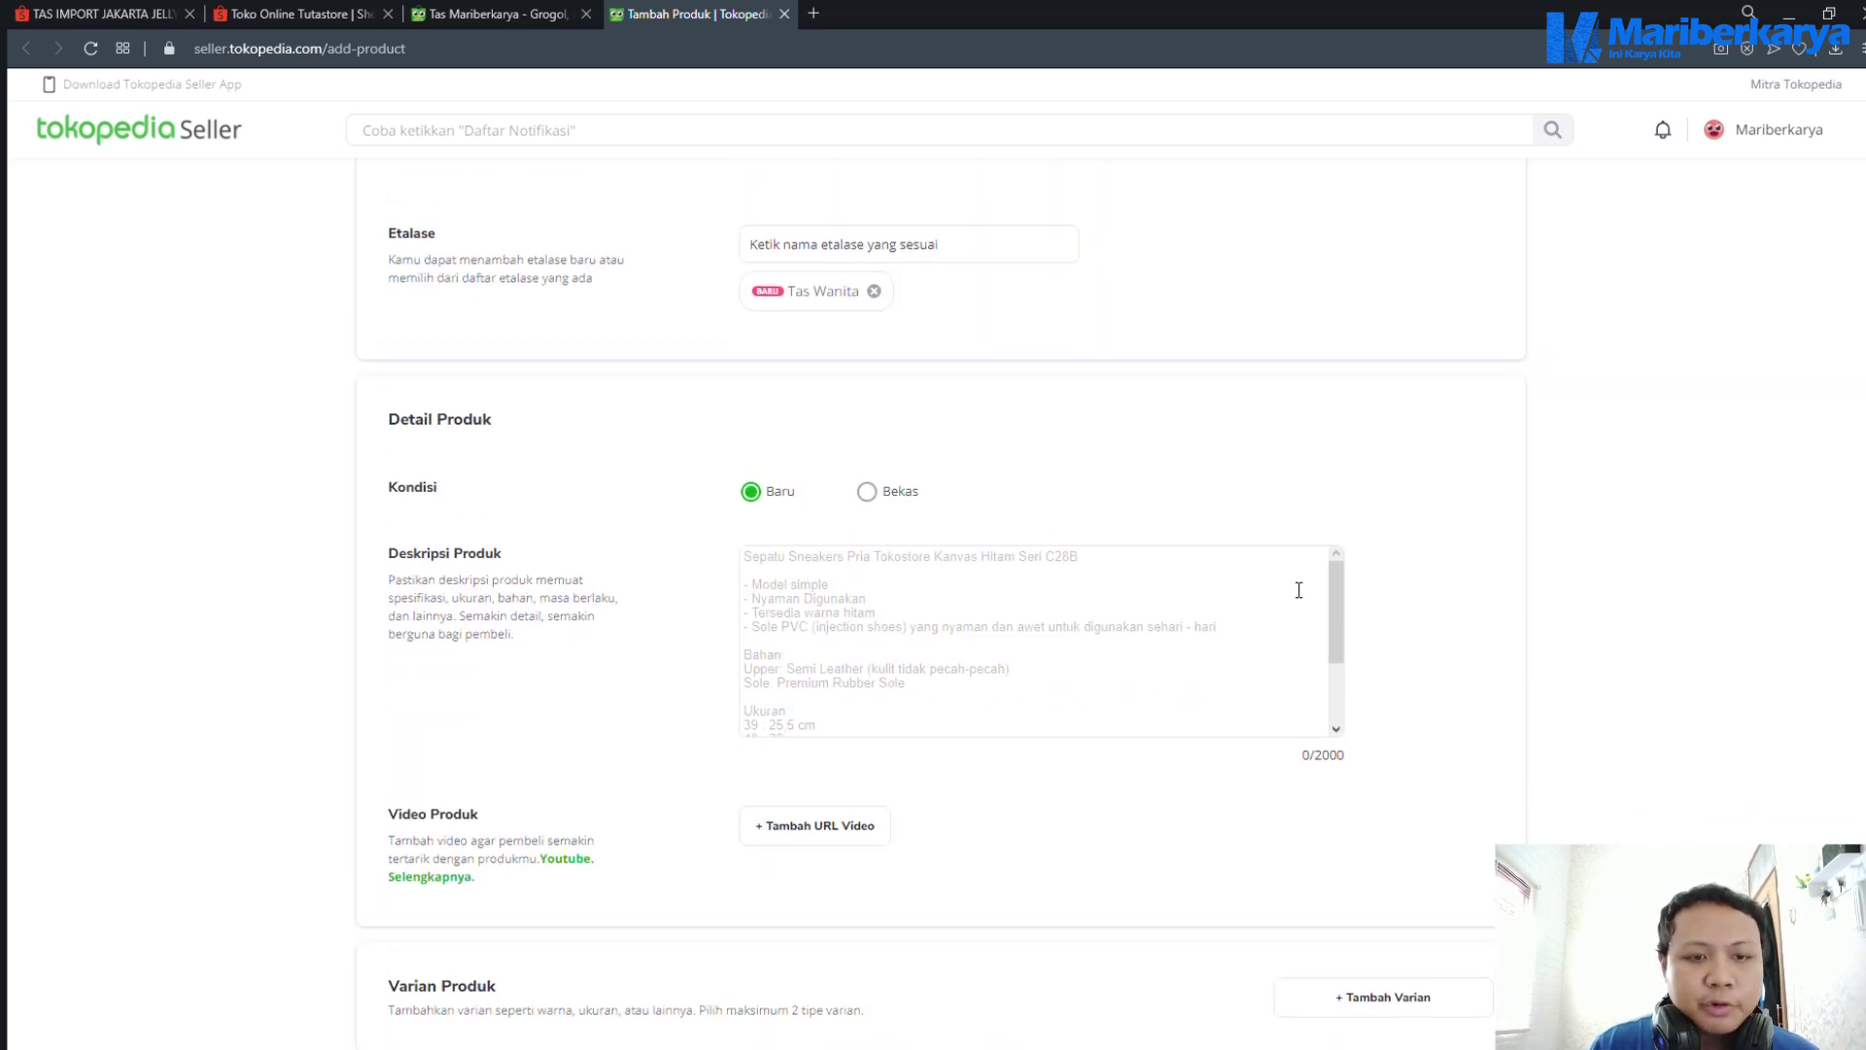
scroll(1299, 590, "down", 1)
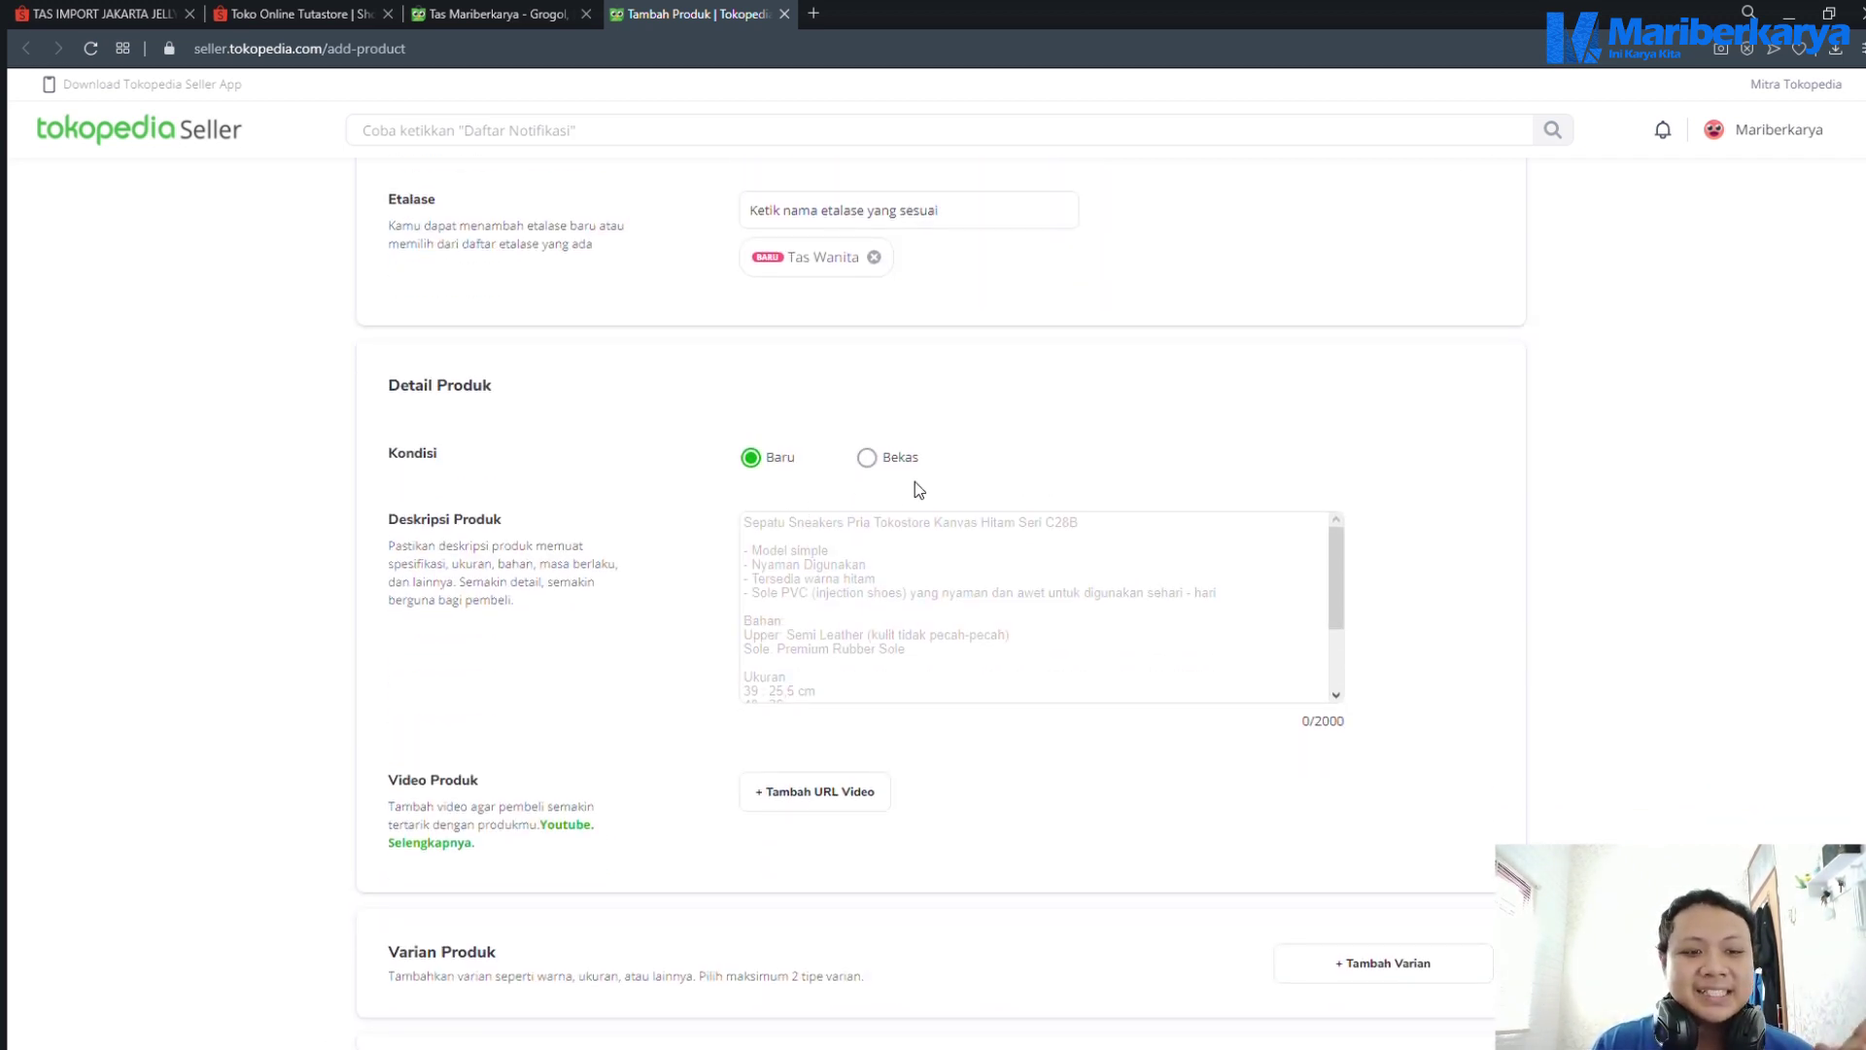
left_click(107, 14)
scroll(1118, 486, "down", 7)
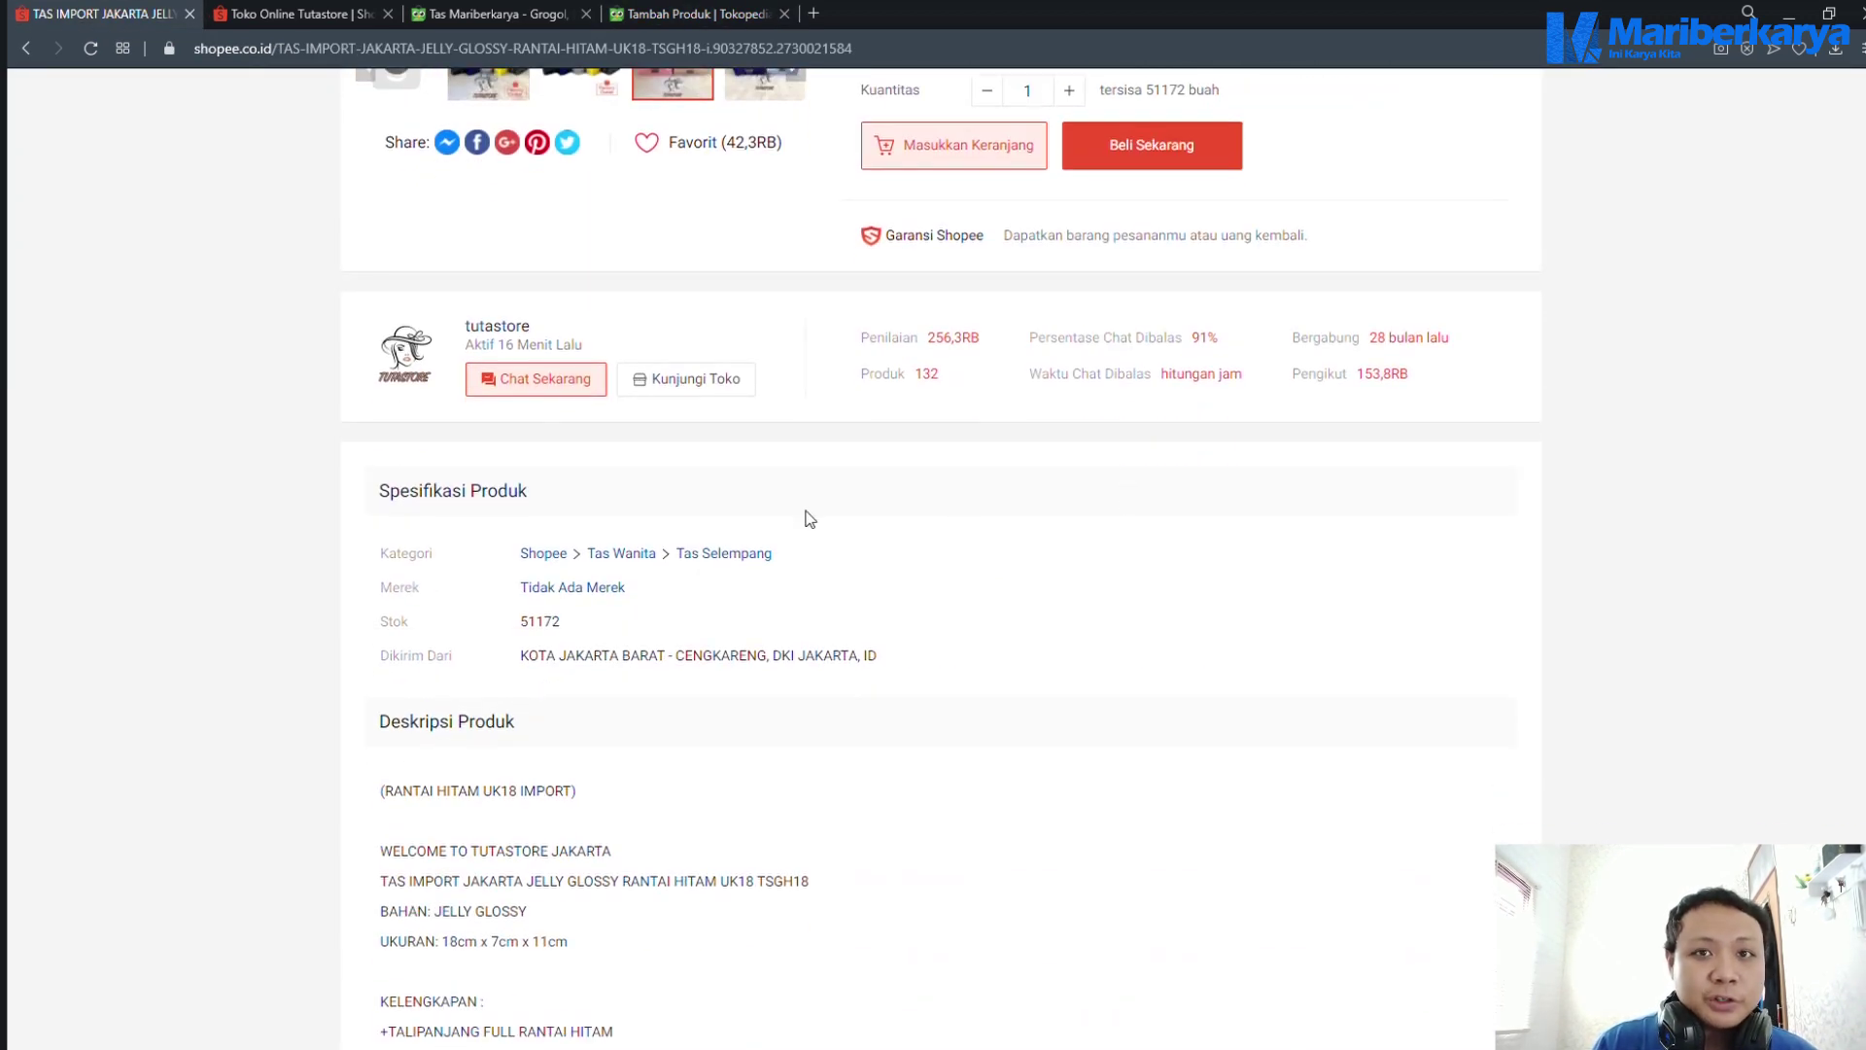
scroll(805, 534, "down", 4)
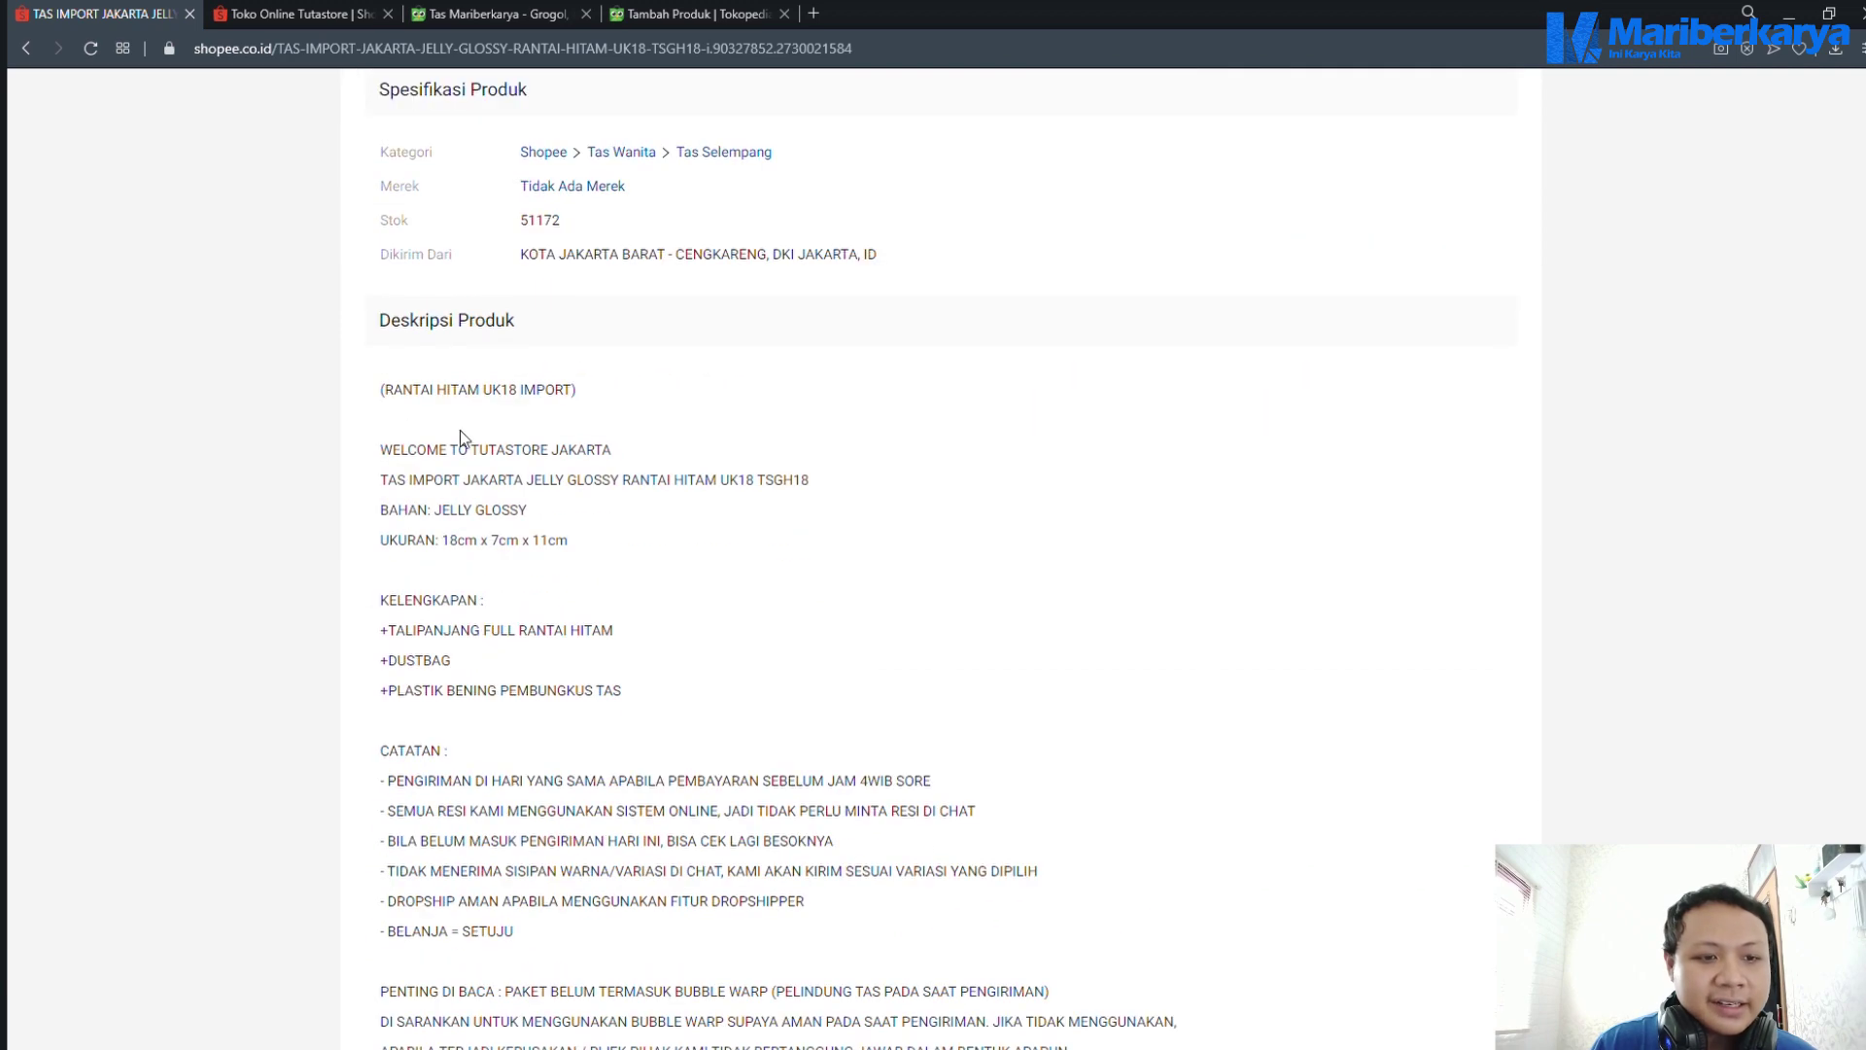
left_click_drag(416, 404, 594, 479)
scroll(638, 533, "down", 4)
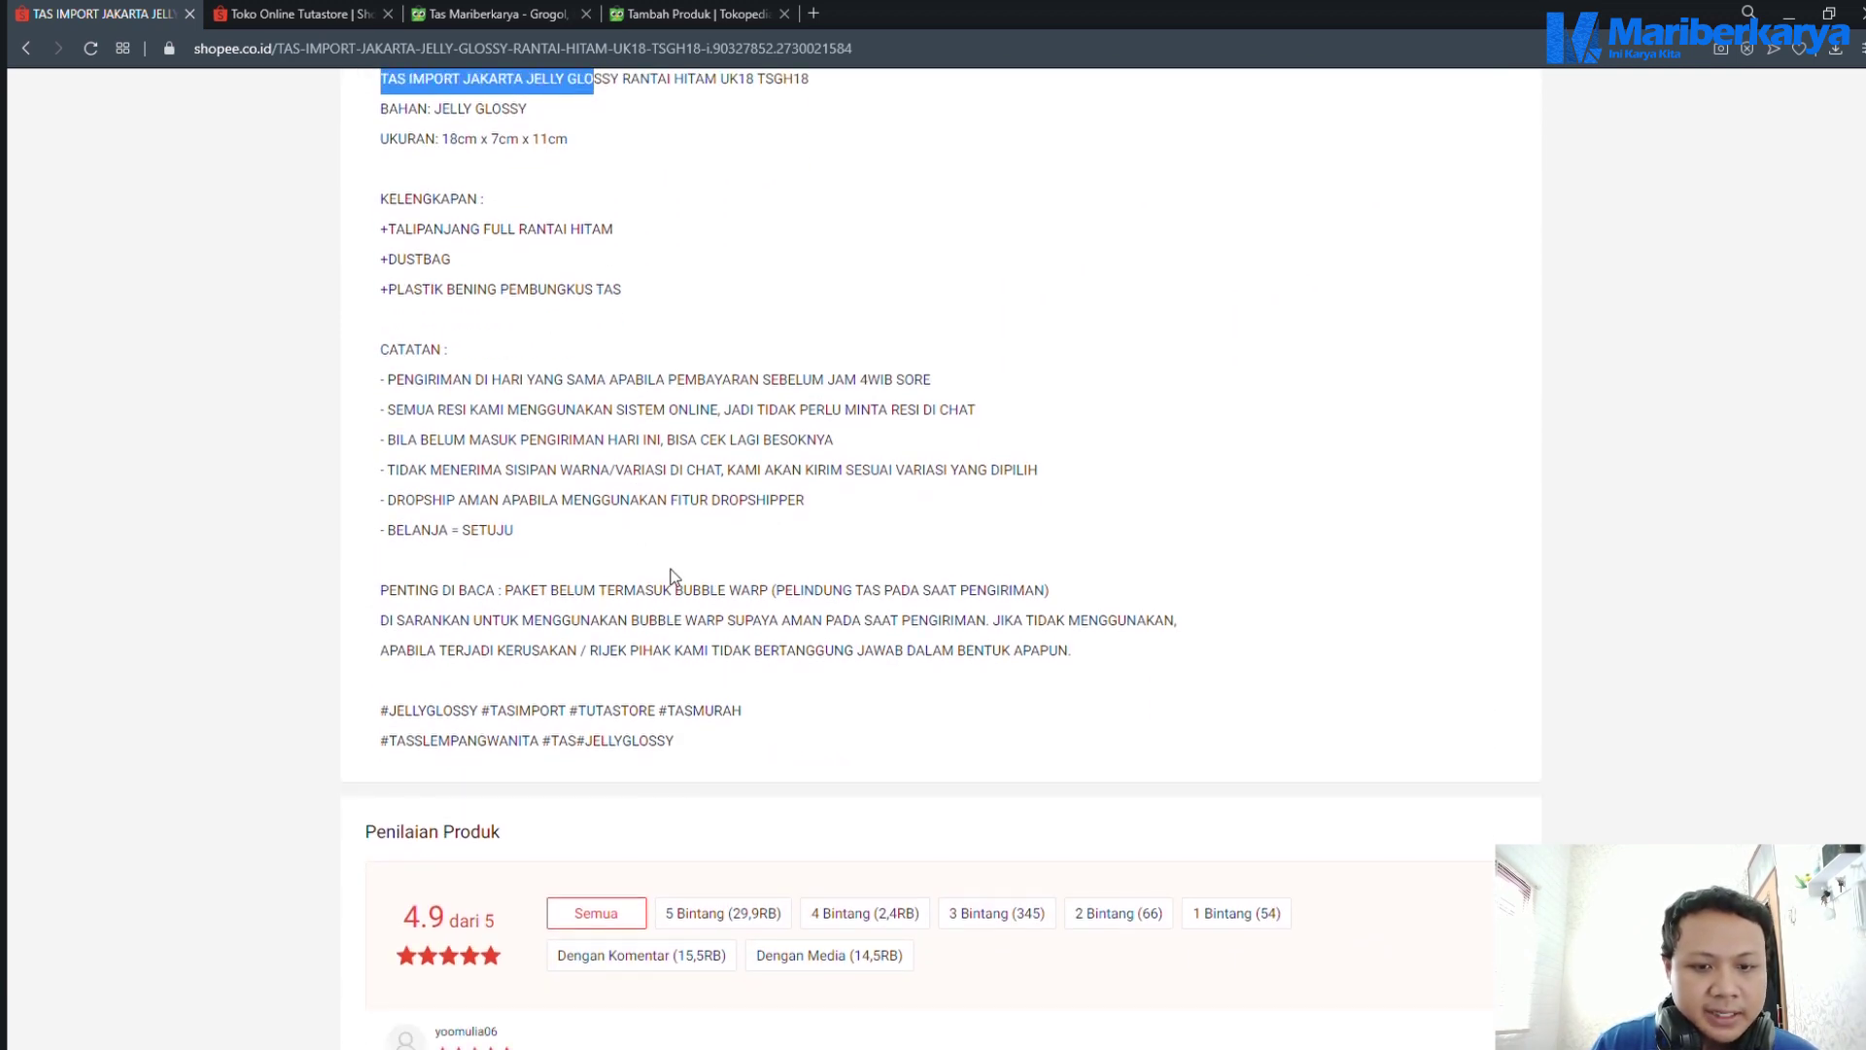
left_click(1116, 649, "shift")
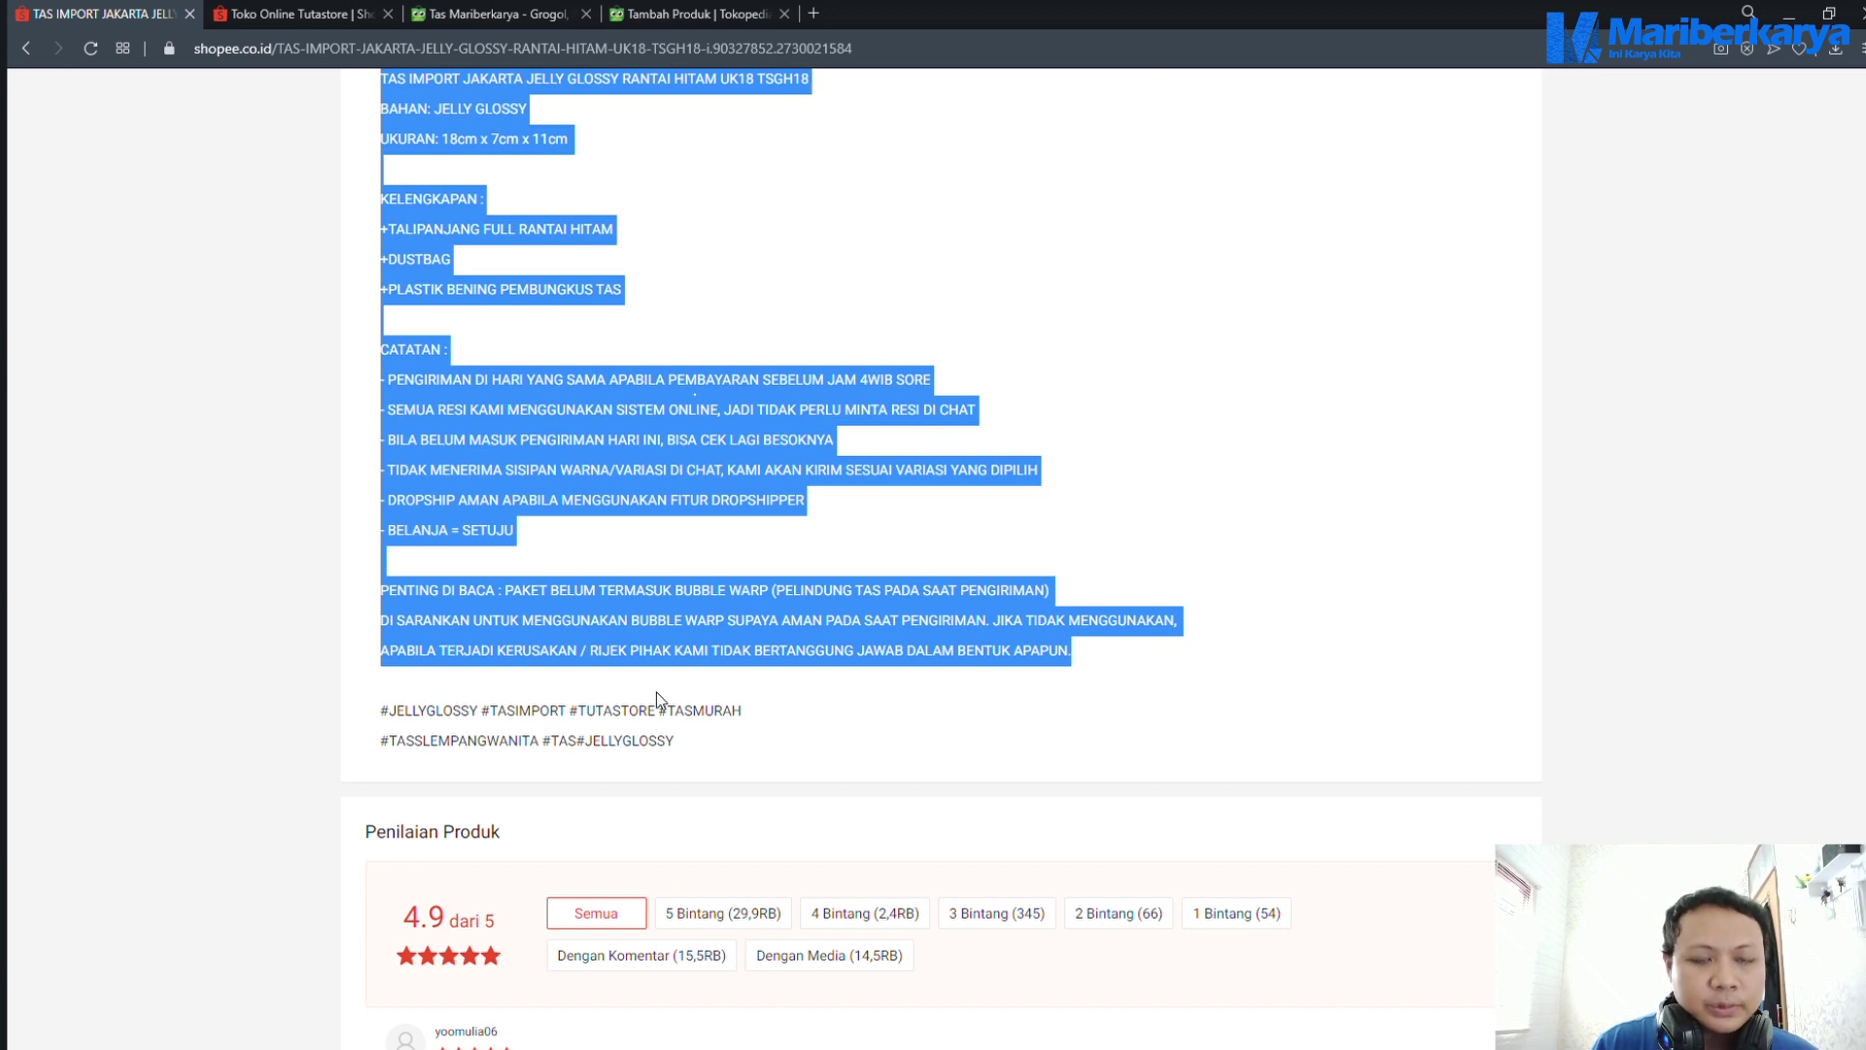
left_click(651, 13)
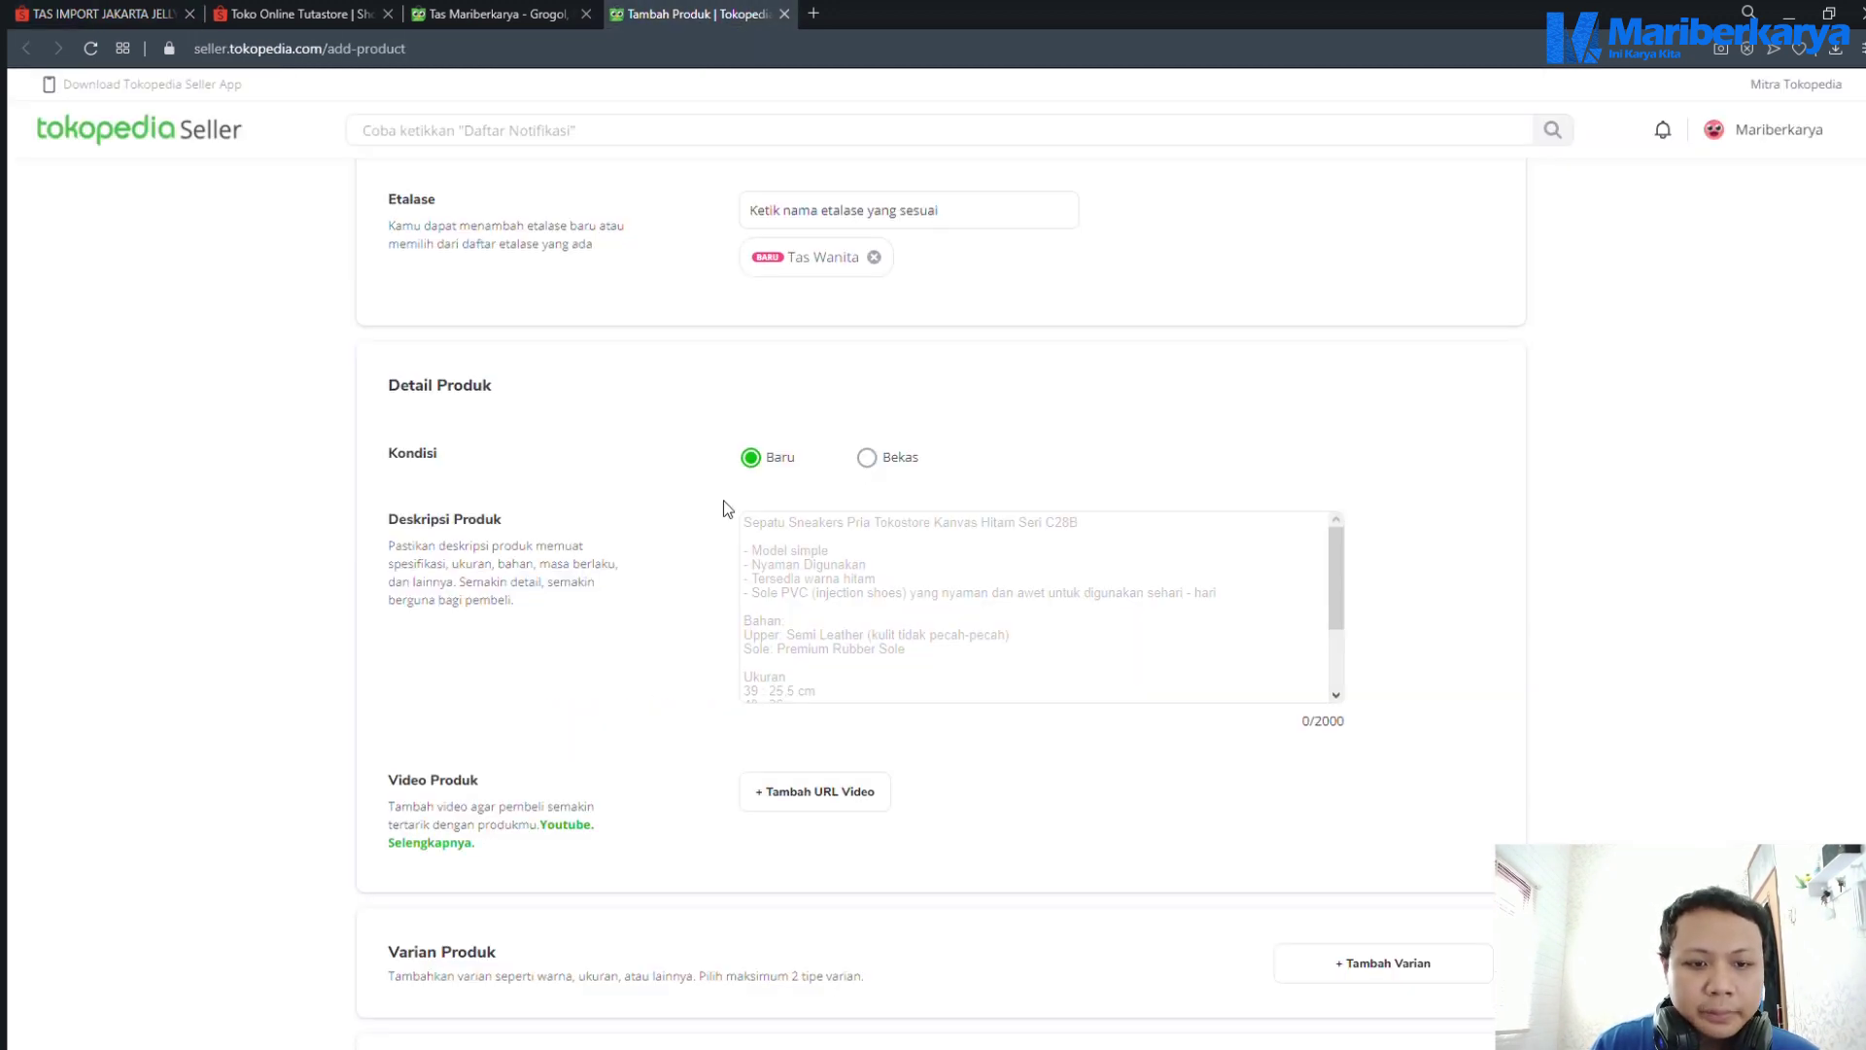
left_click(808, 568)
key("ctrl+v")
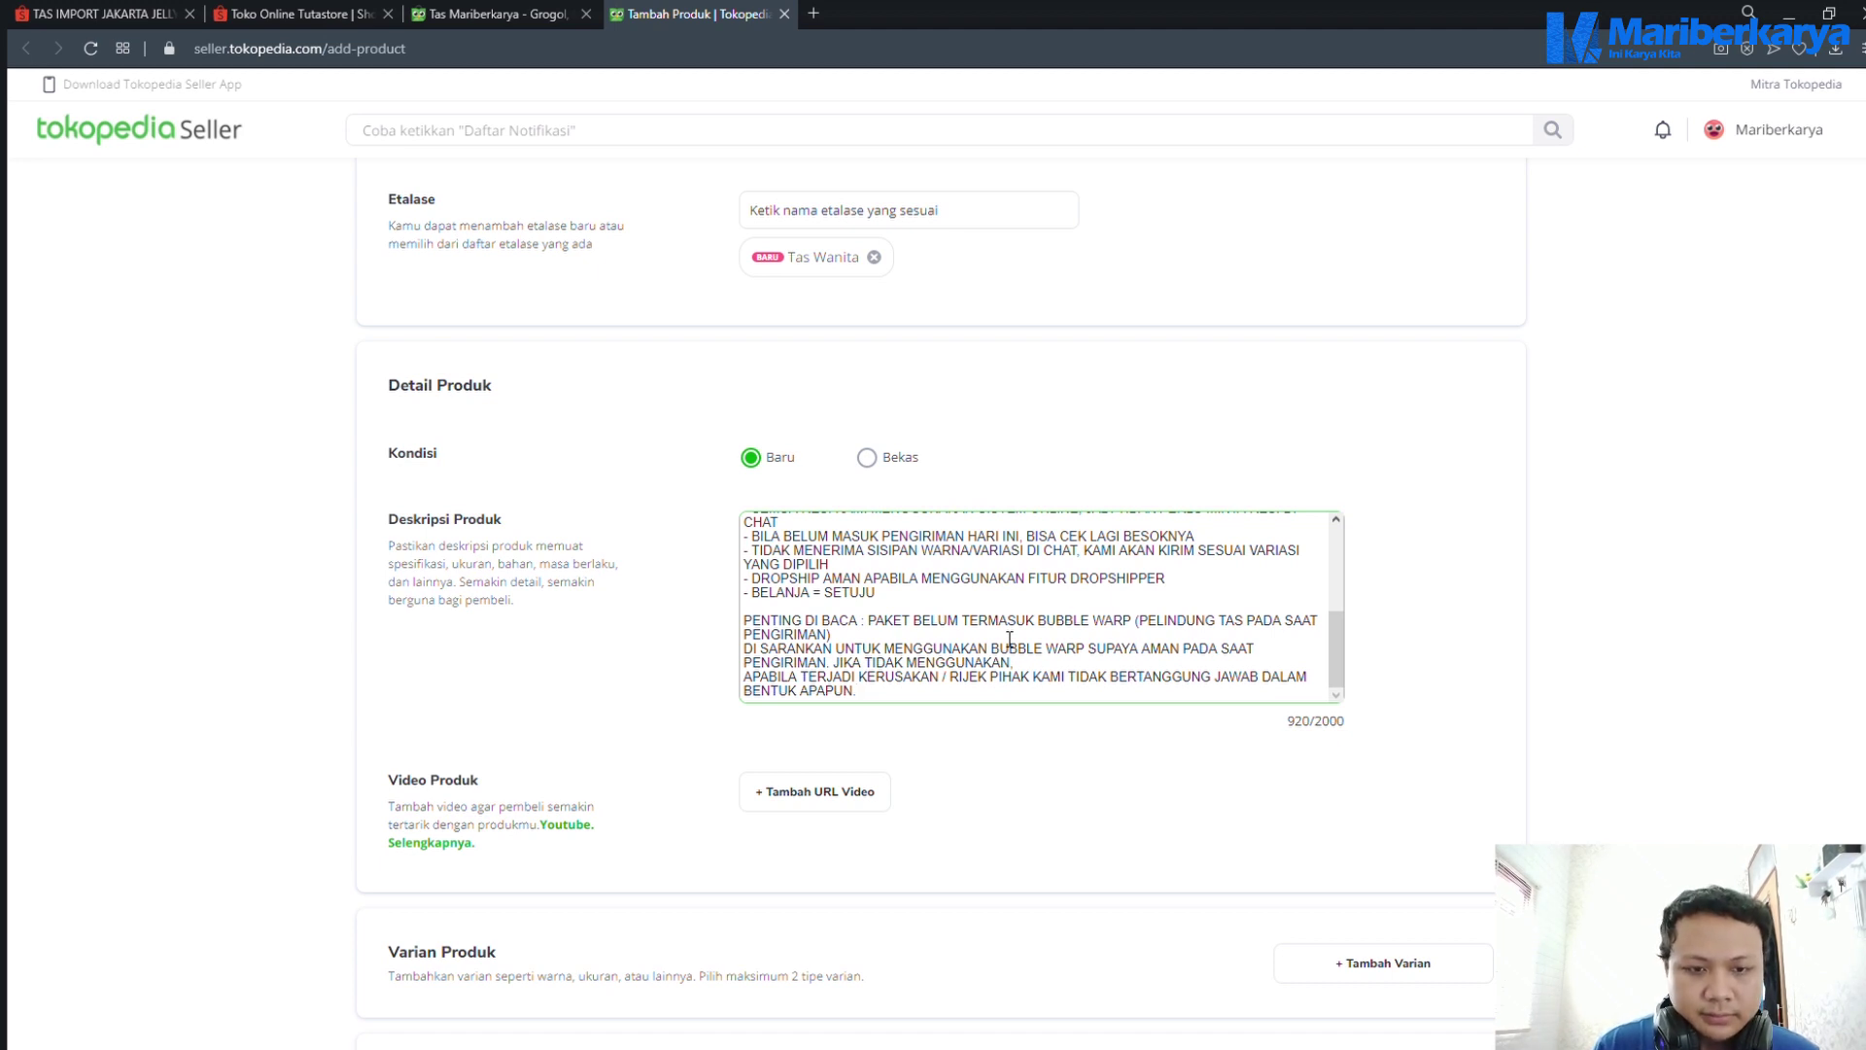
Add the line "Hanya Bisa Dipesan Via Tokopedia" at the end of the product description, separated by a blank line
key("Return")
key("Return")
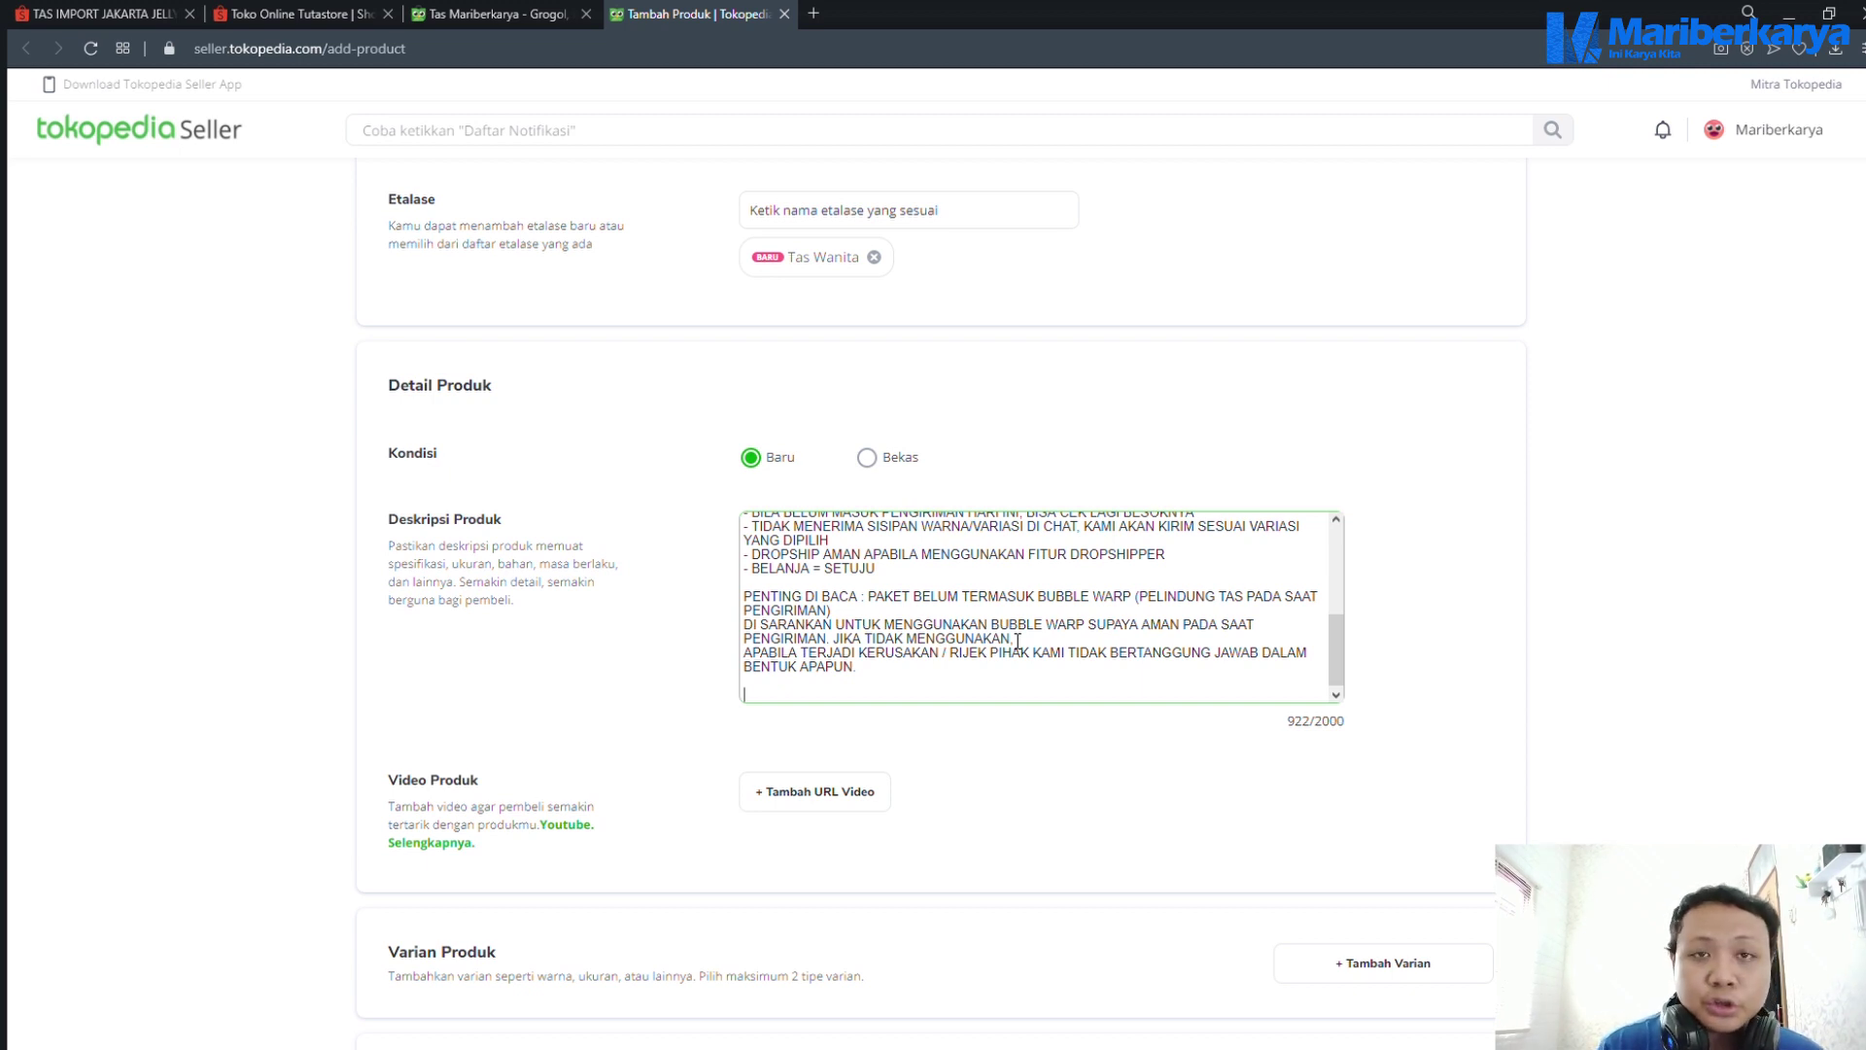
type("H")
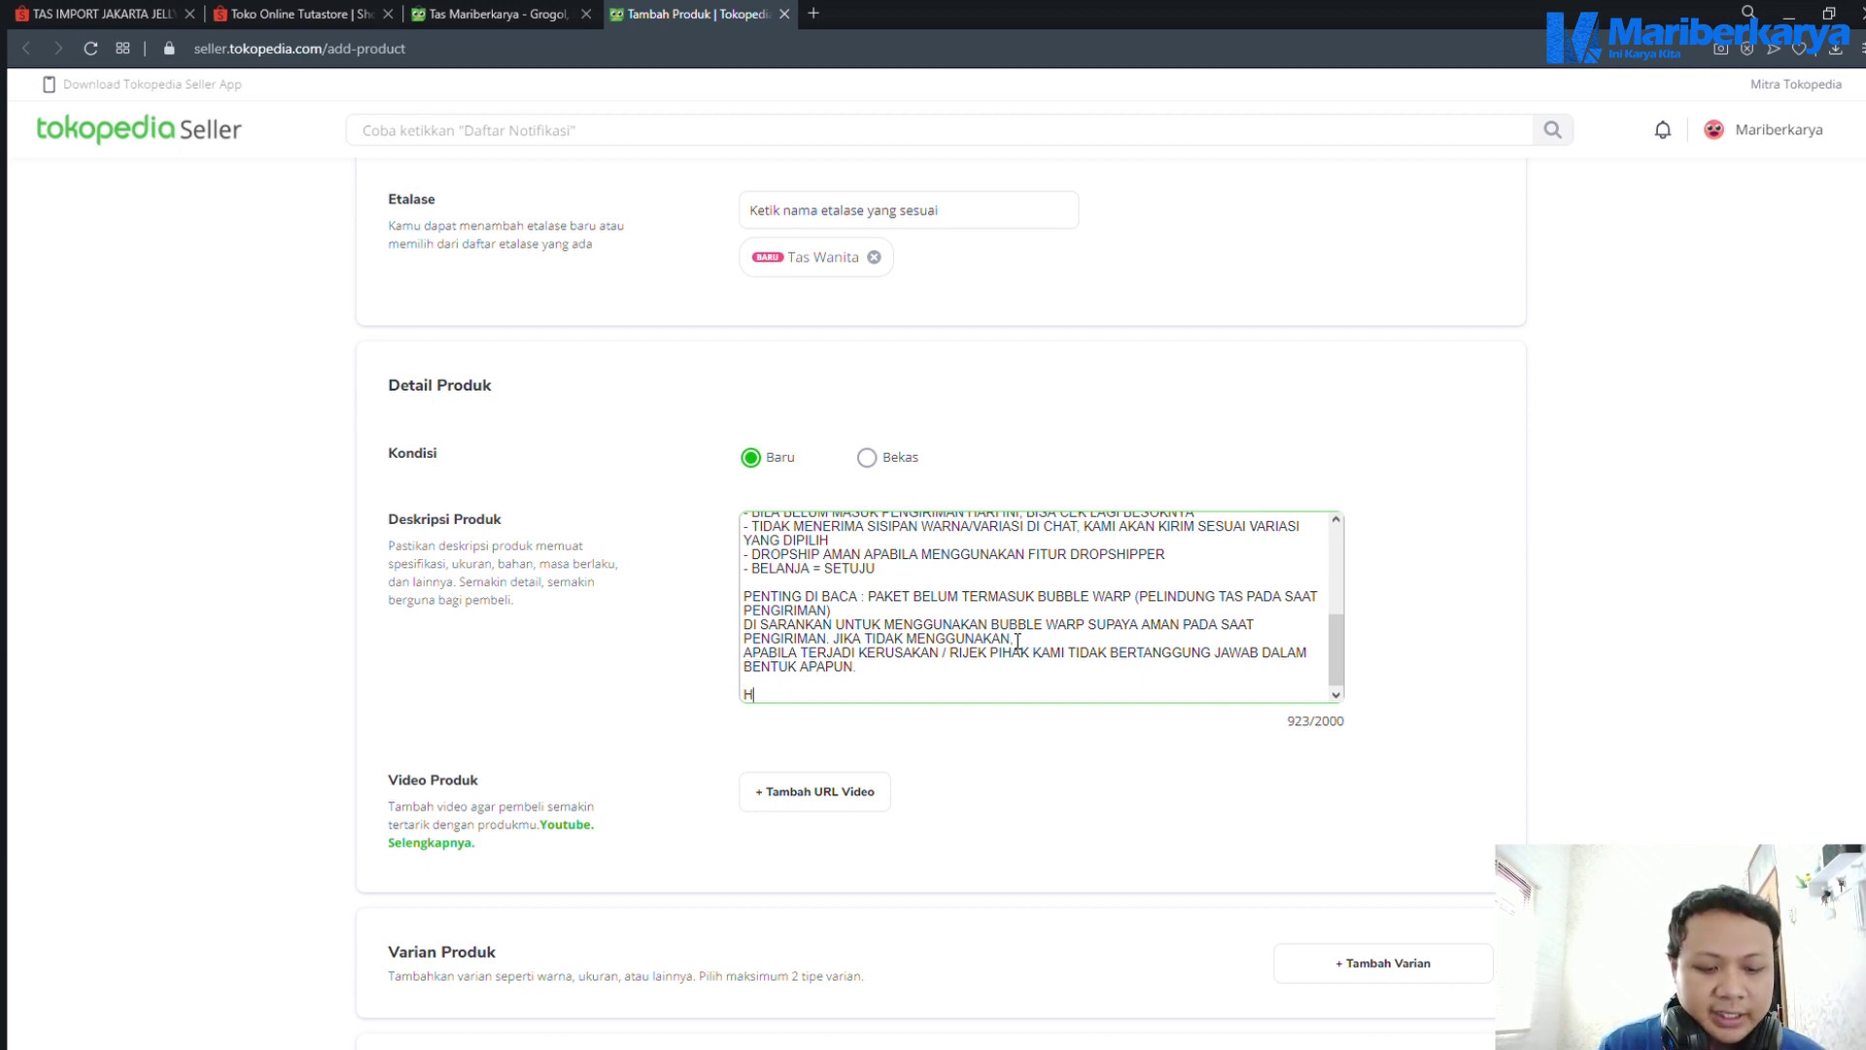
type("anya Bisa D")
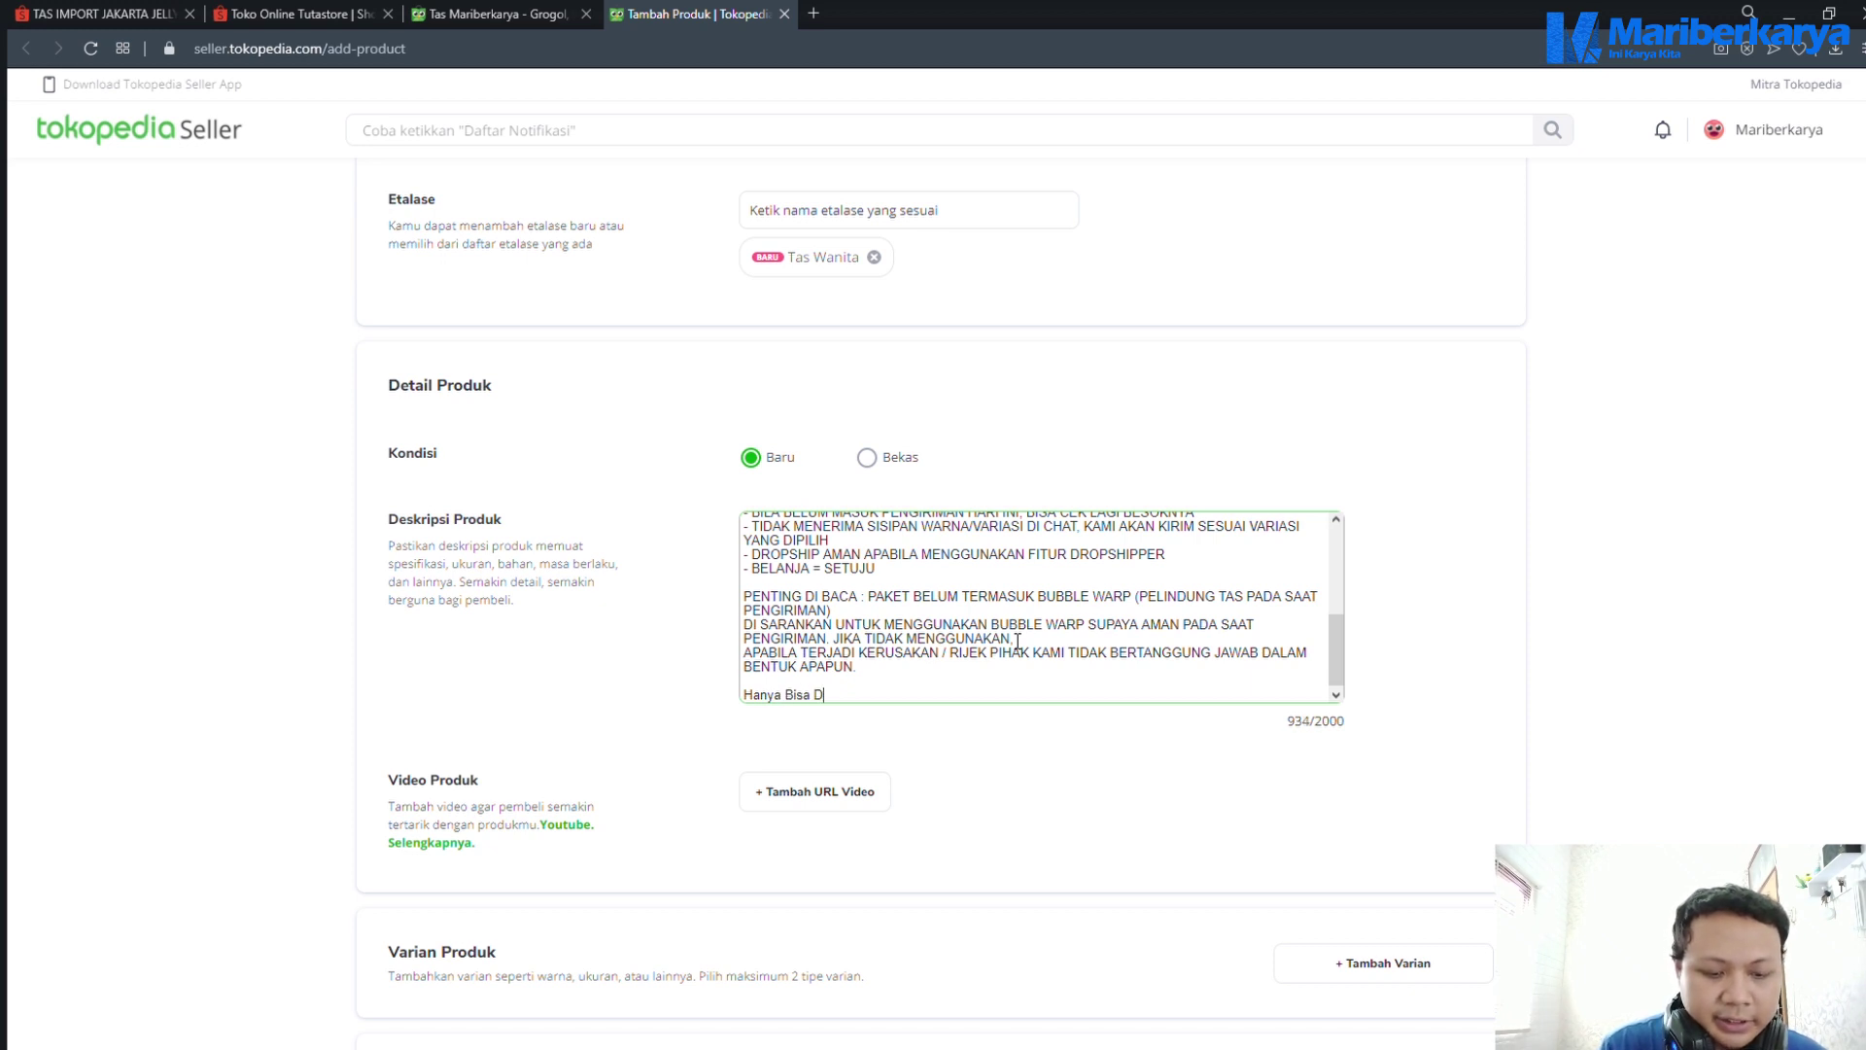
type("ipesan")
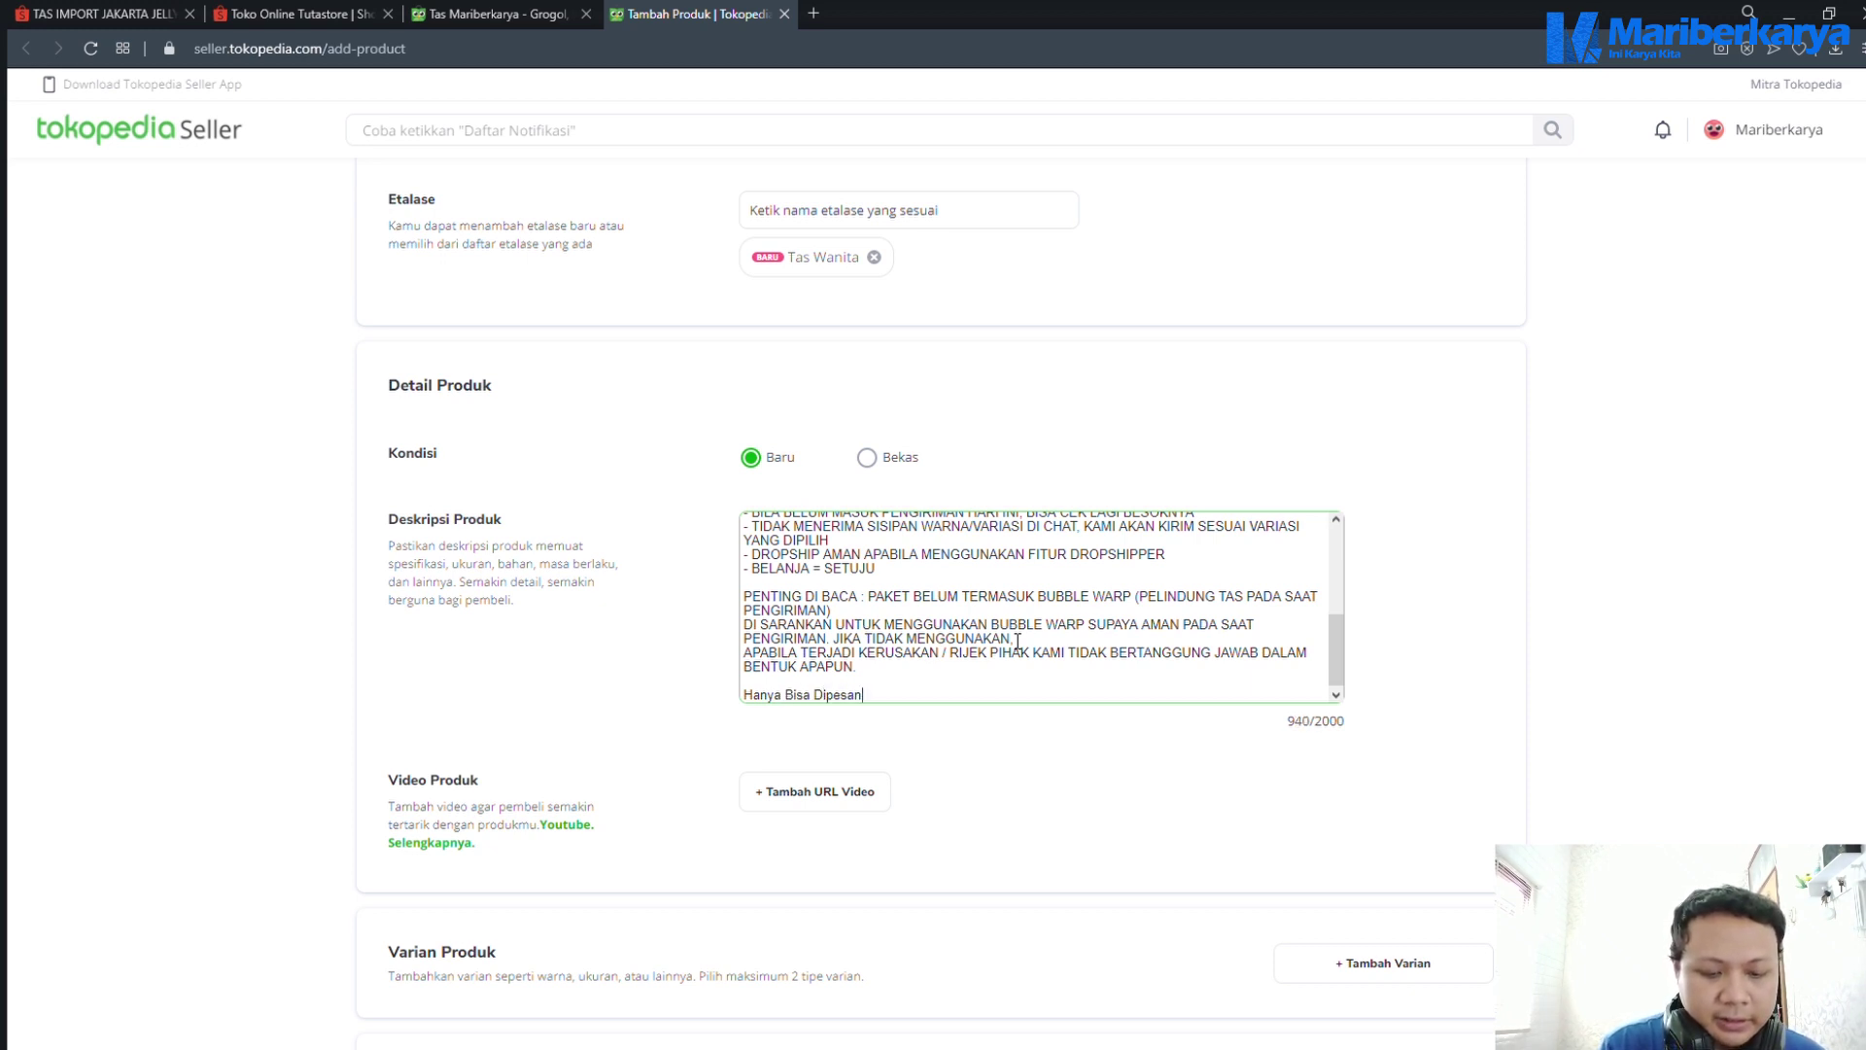
type(" Via Tokopedia")
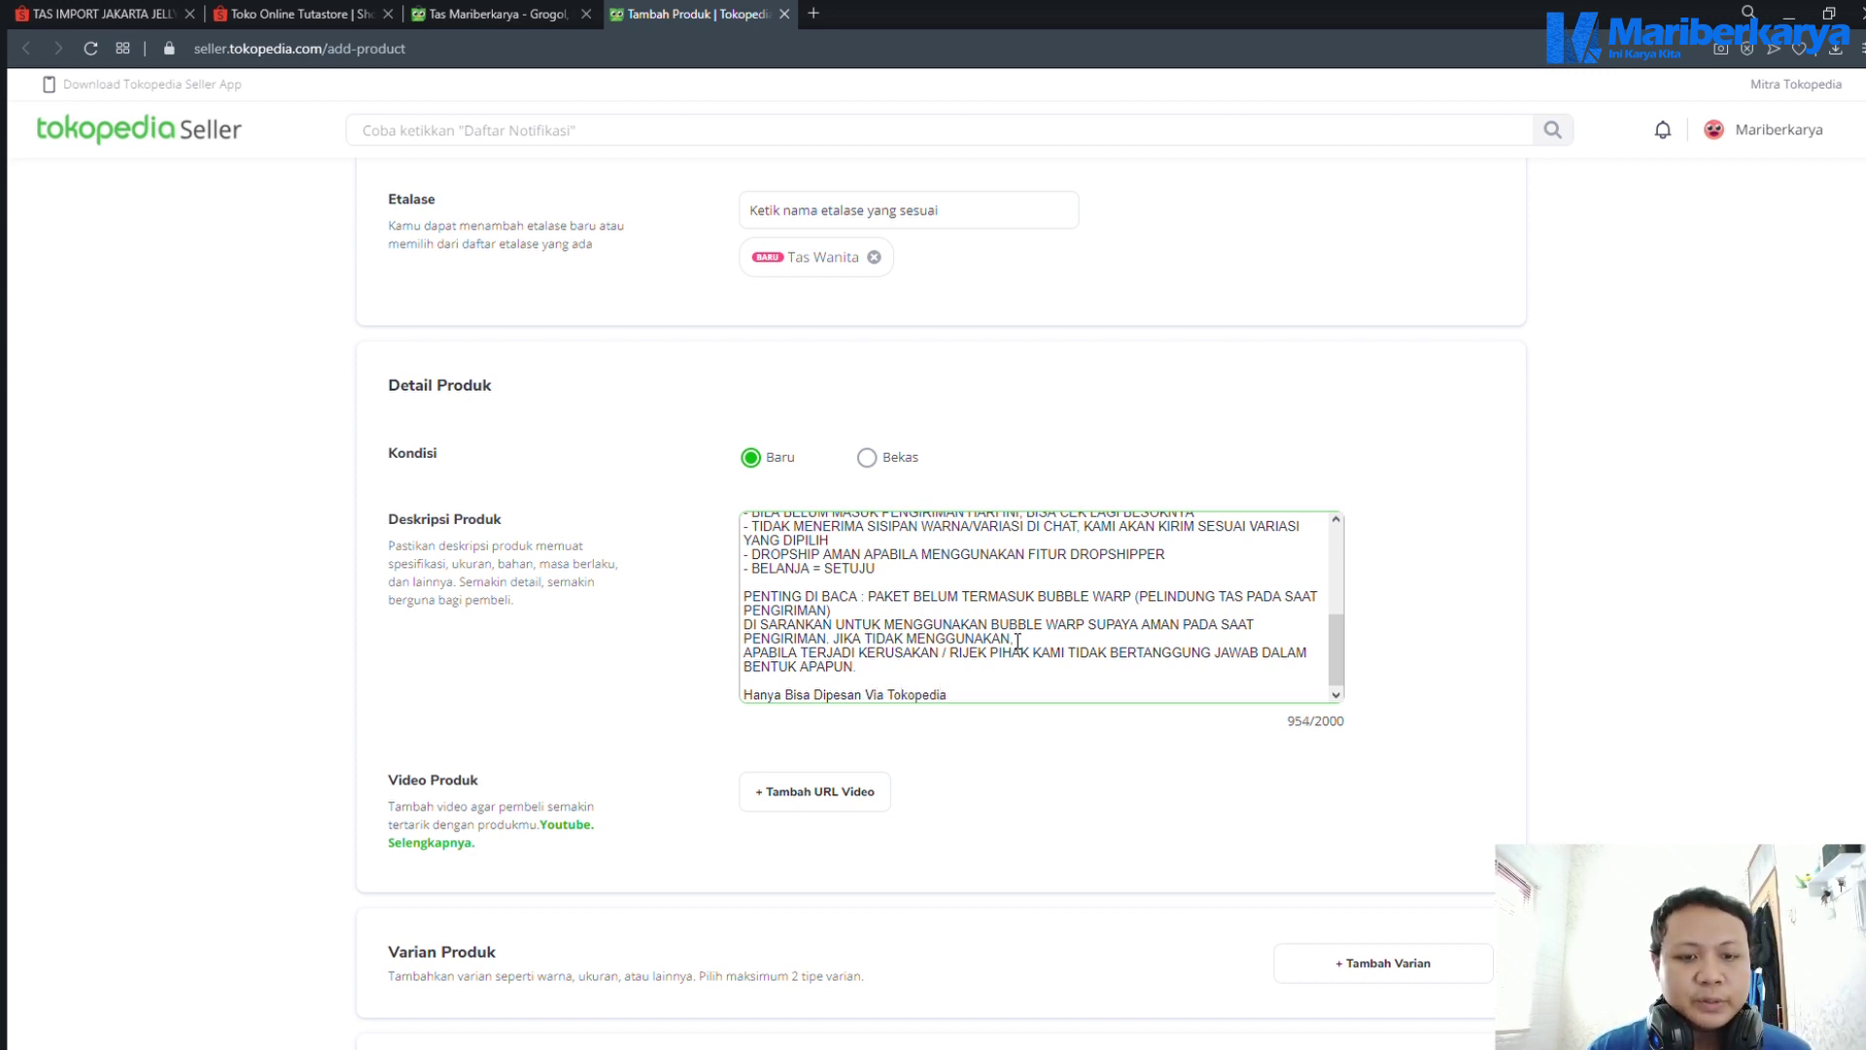
left_click(1428, 722)
Examine the bag's product video and photos in the gallery of the supplier's Shopee listing
scroll(1433, 718, "down", 3)
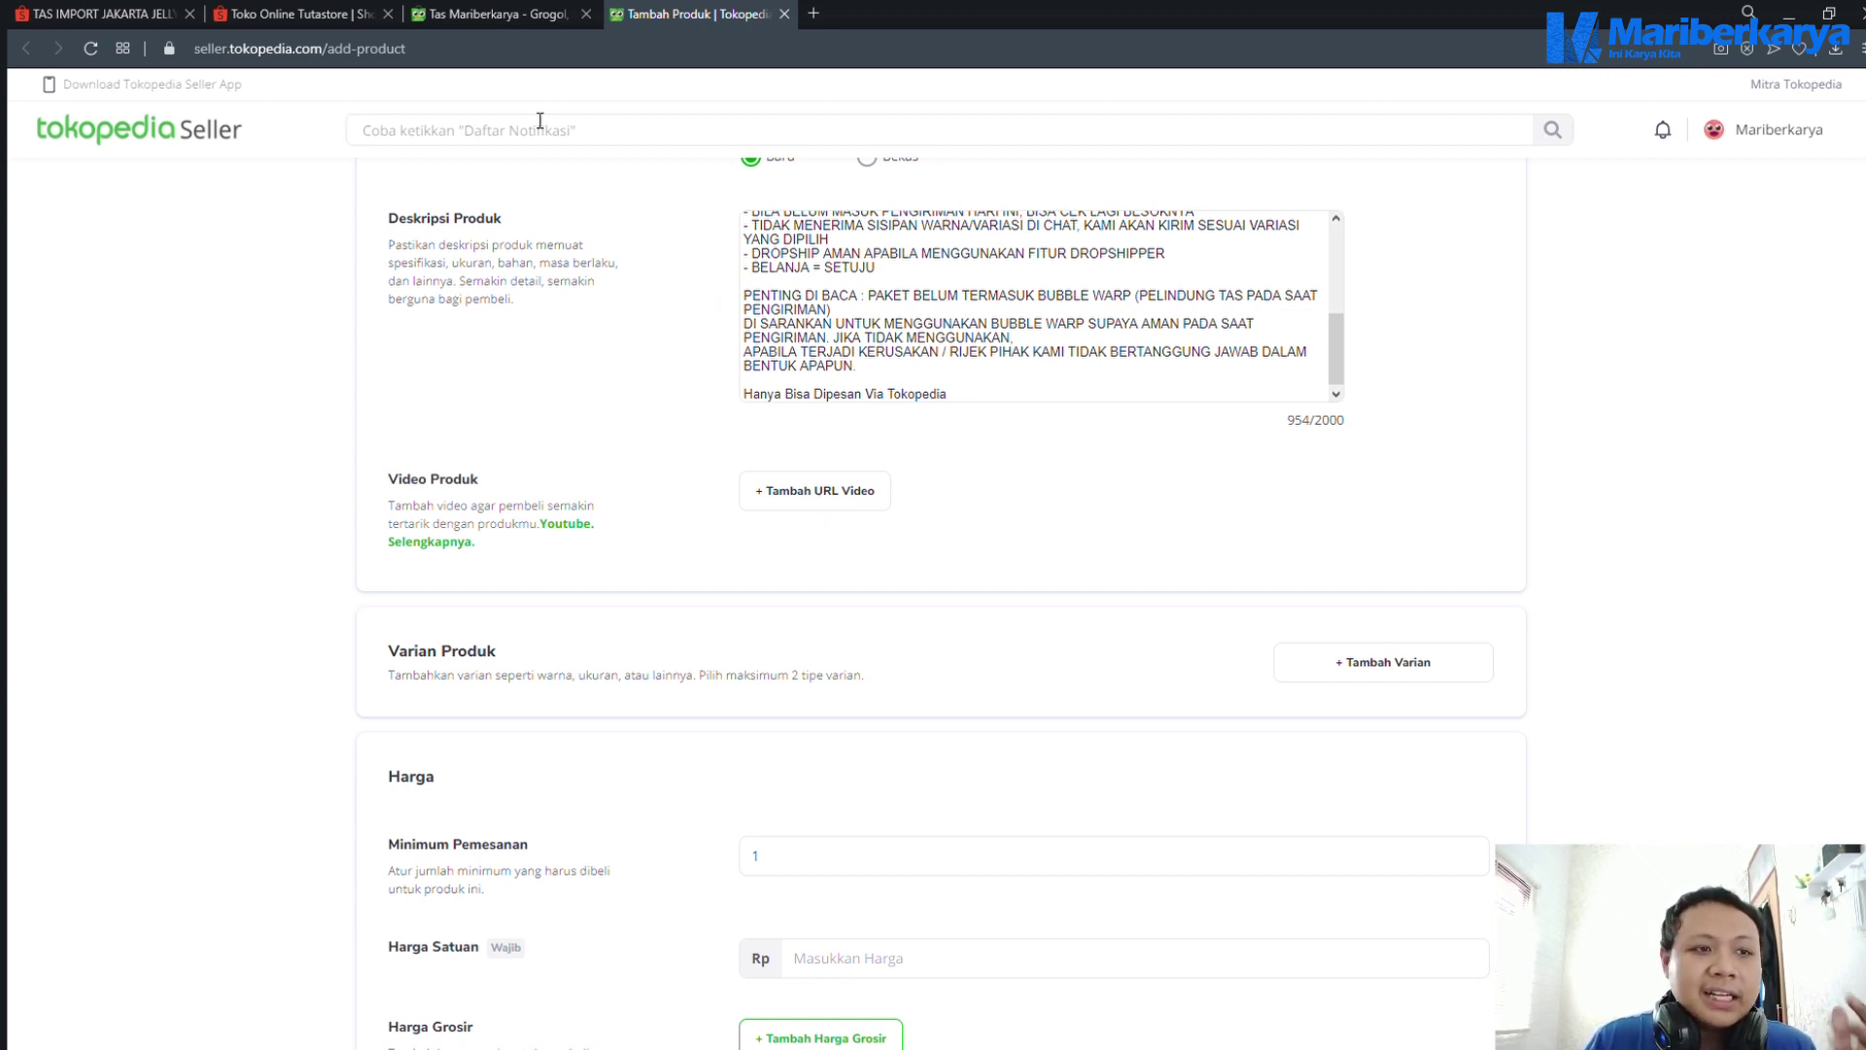
left_click(155, 12)
scroll(748, 475, "up", 5)
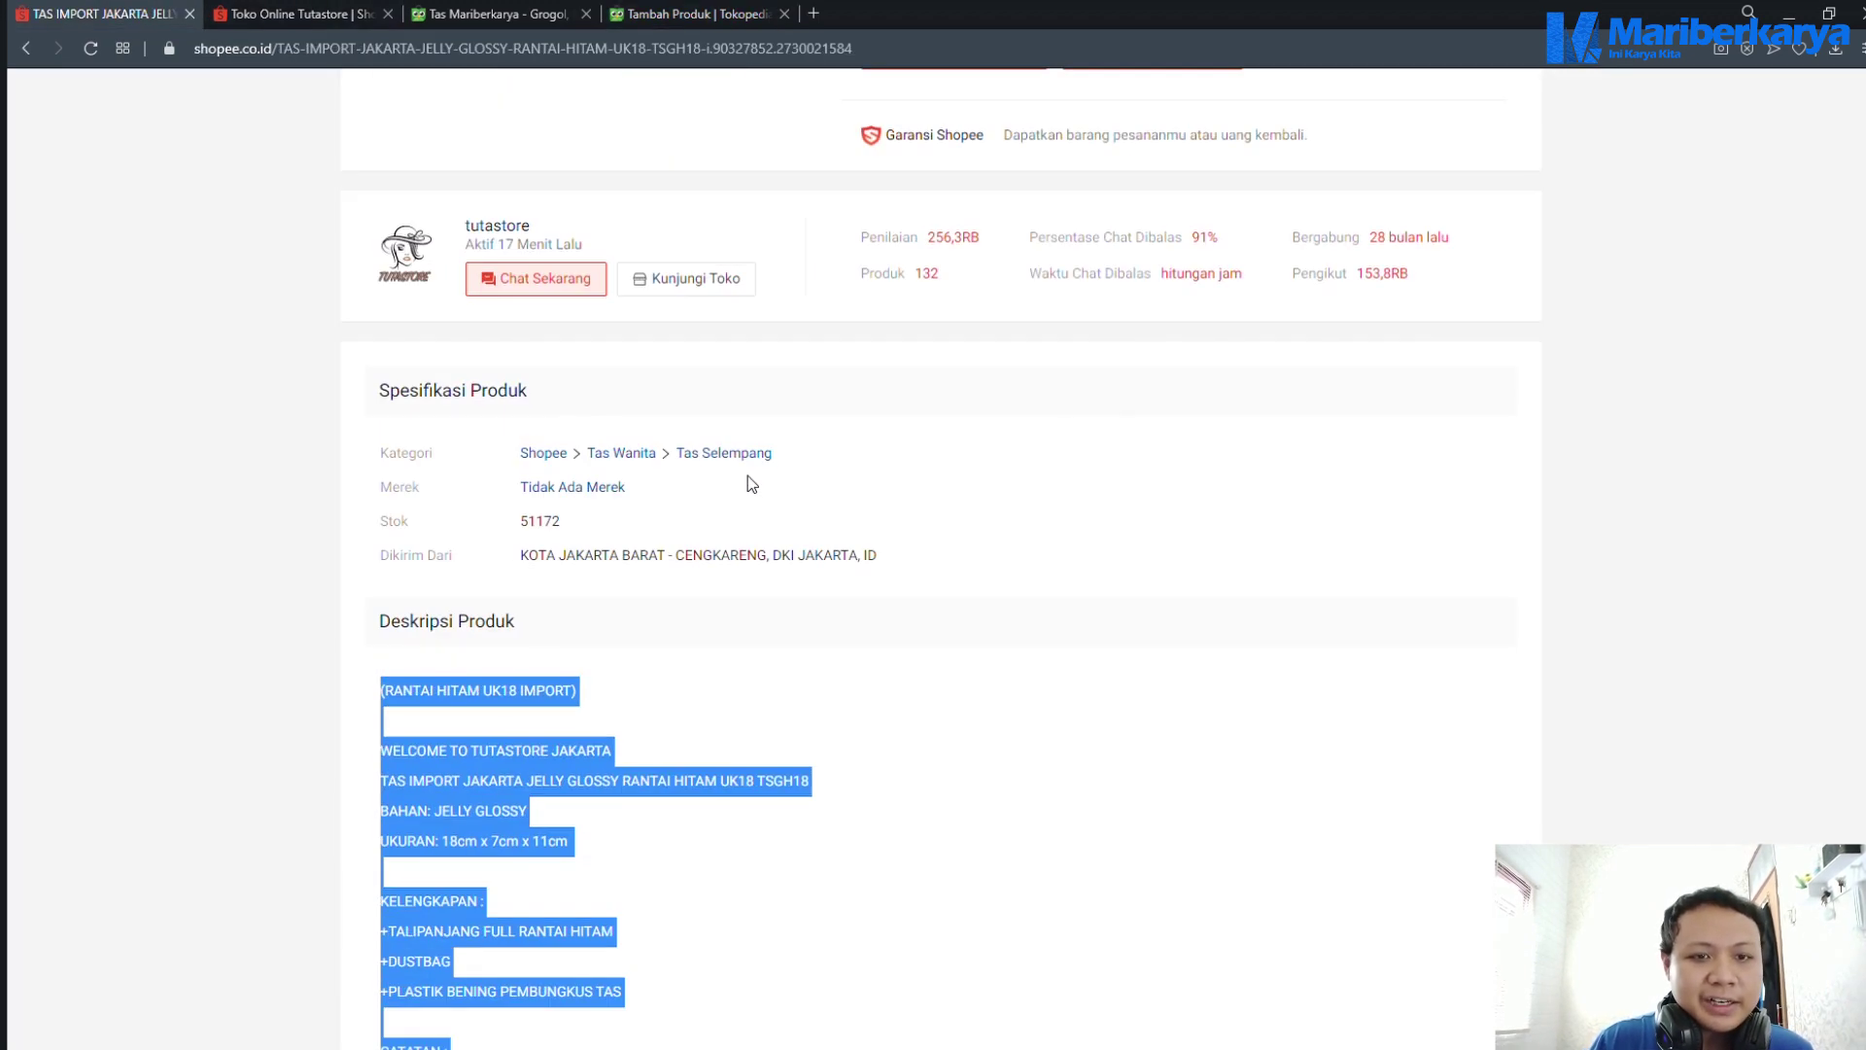
scroll(988, 558, "up", 10)
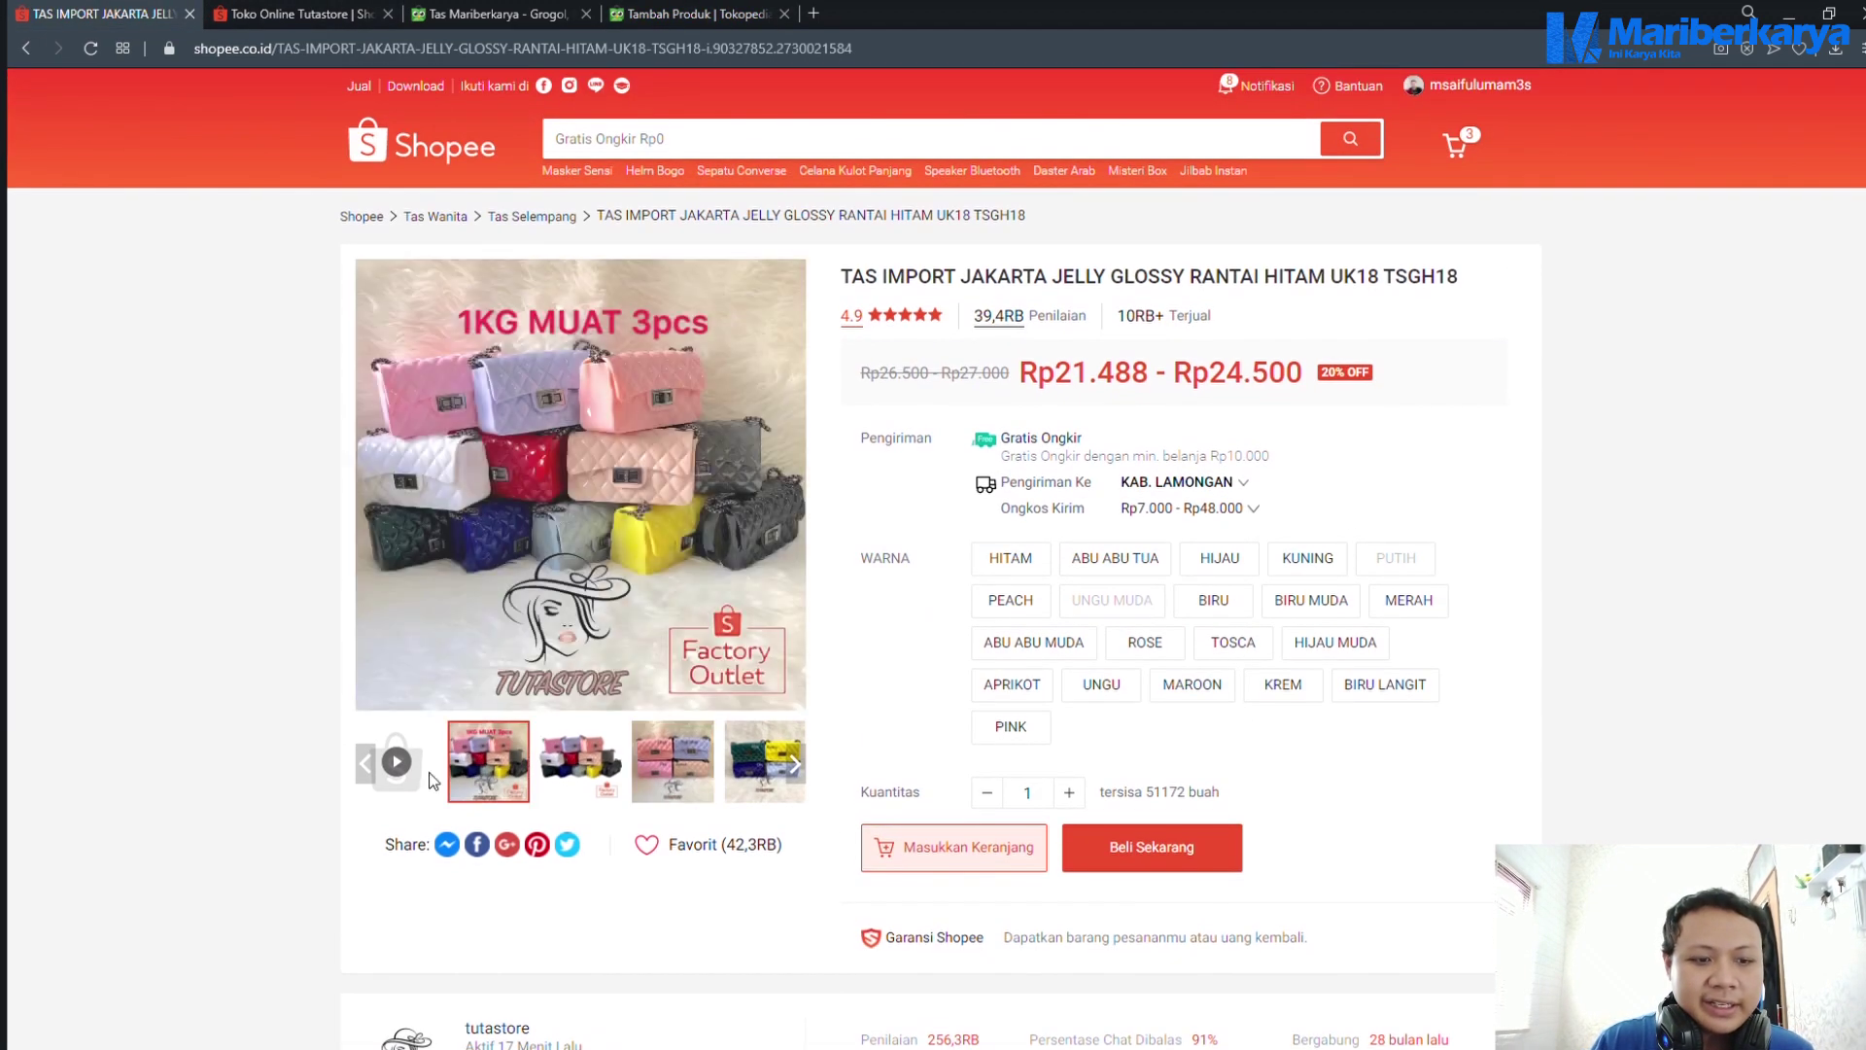
left_click(408, 760)
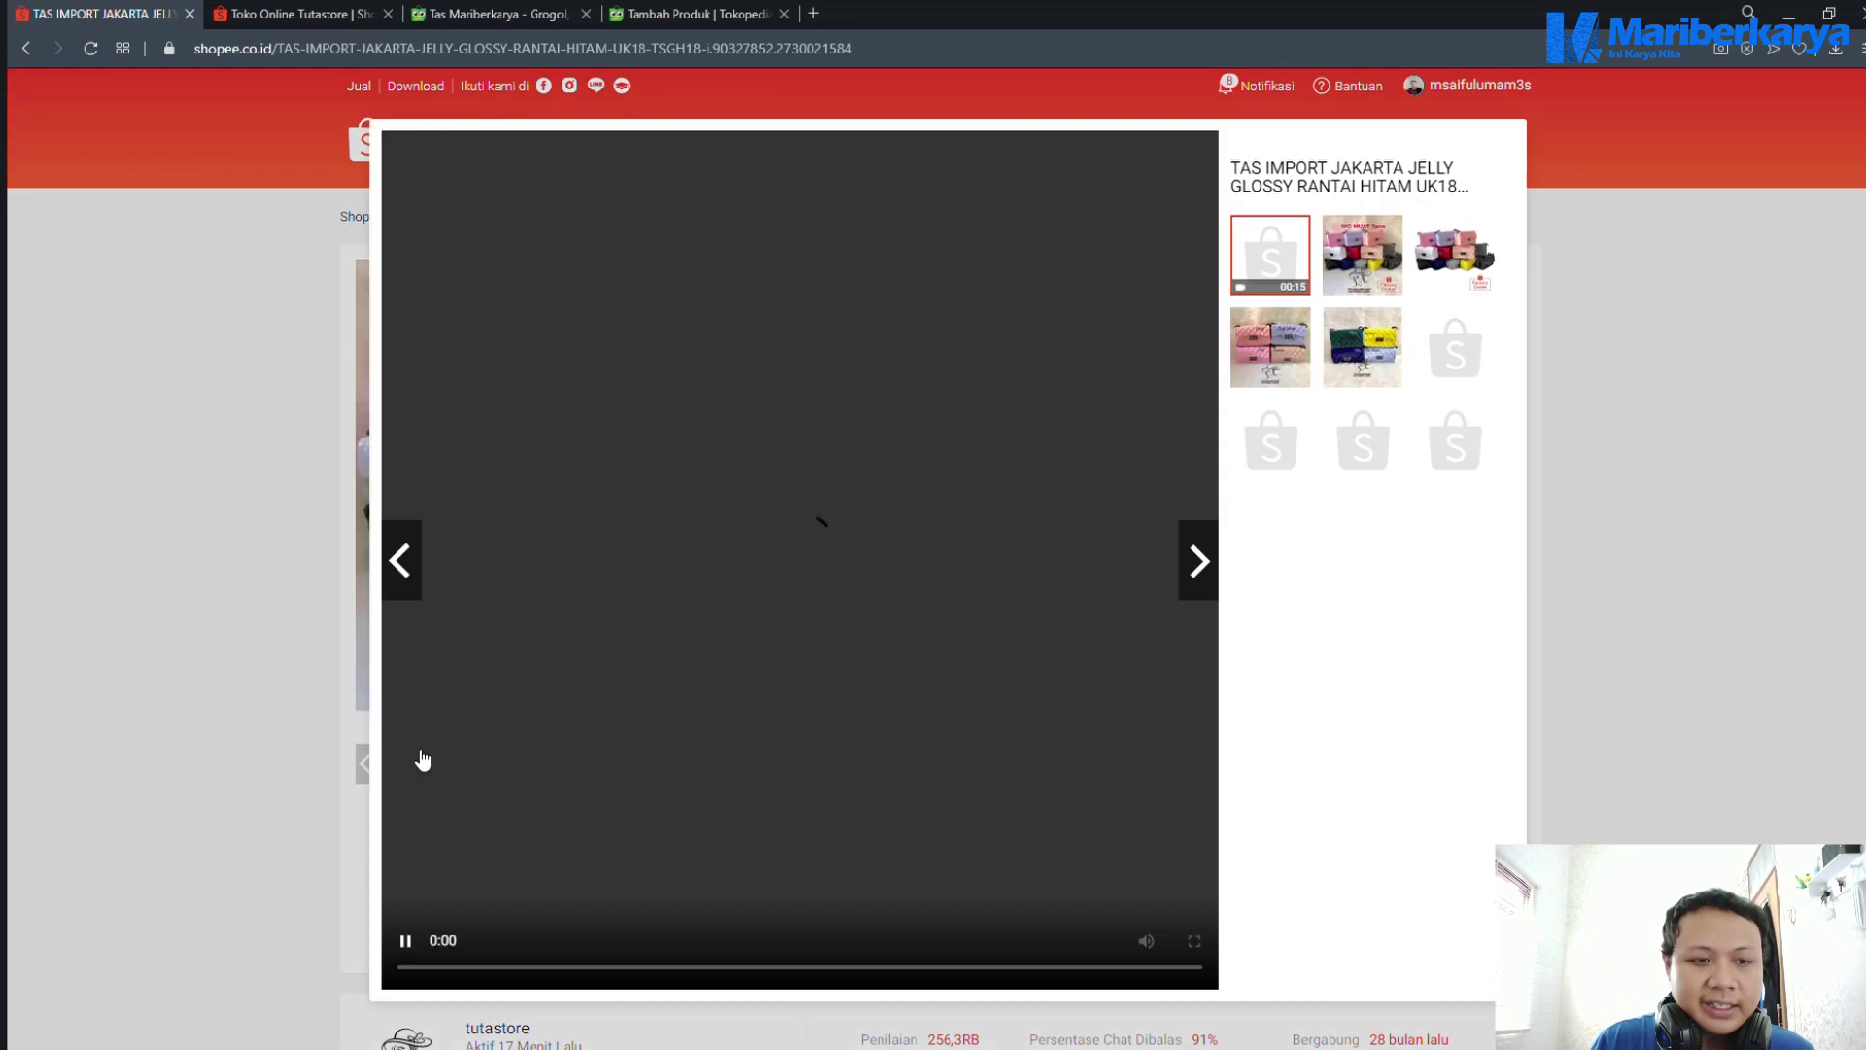
left_click(401, 560)
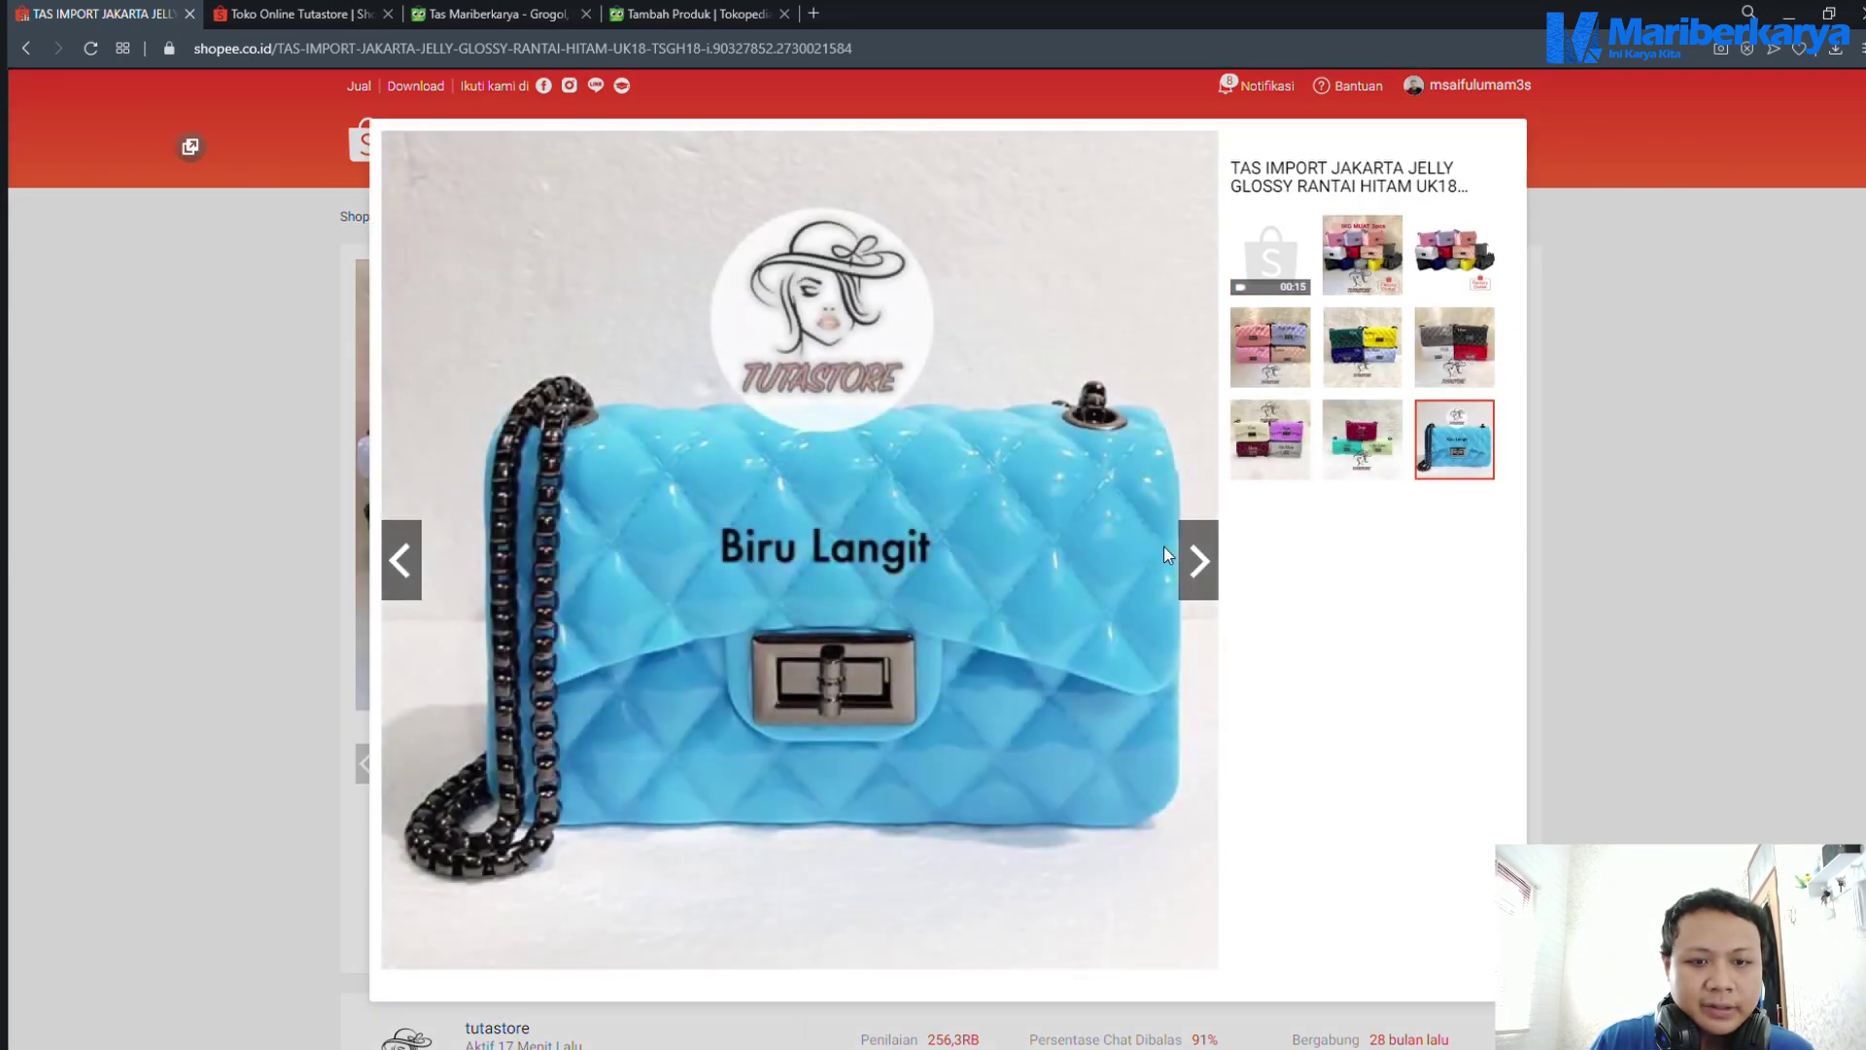
left_click(1197, 560)
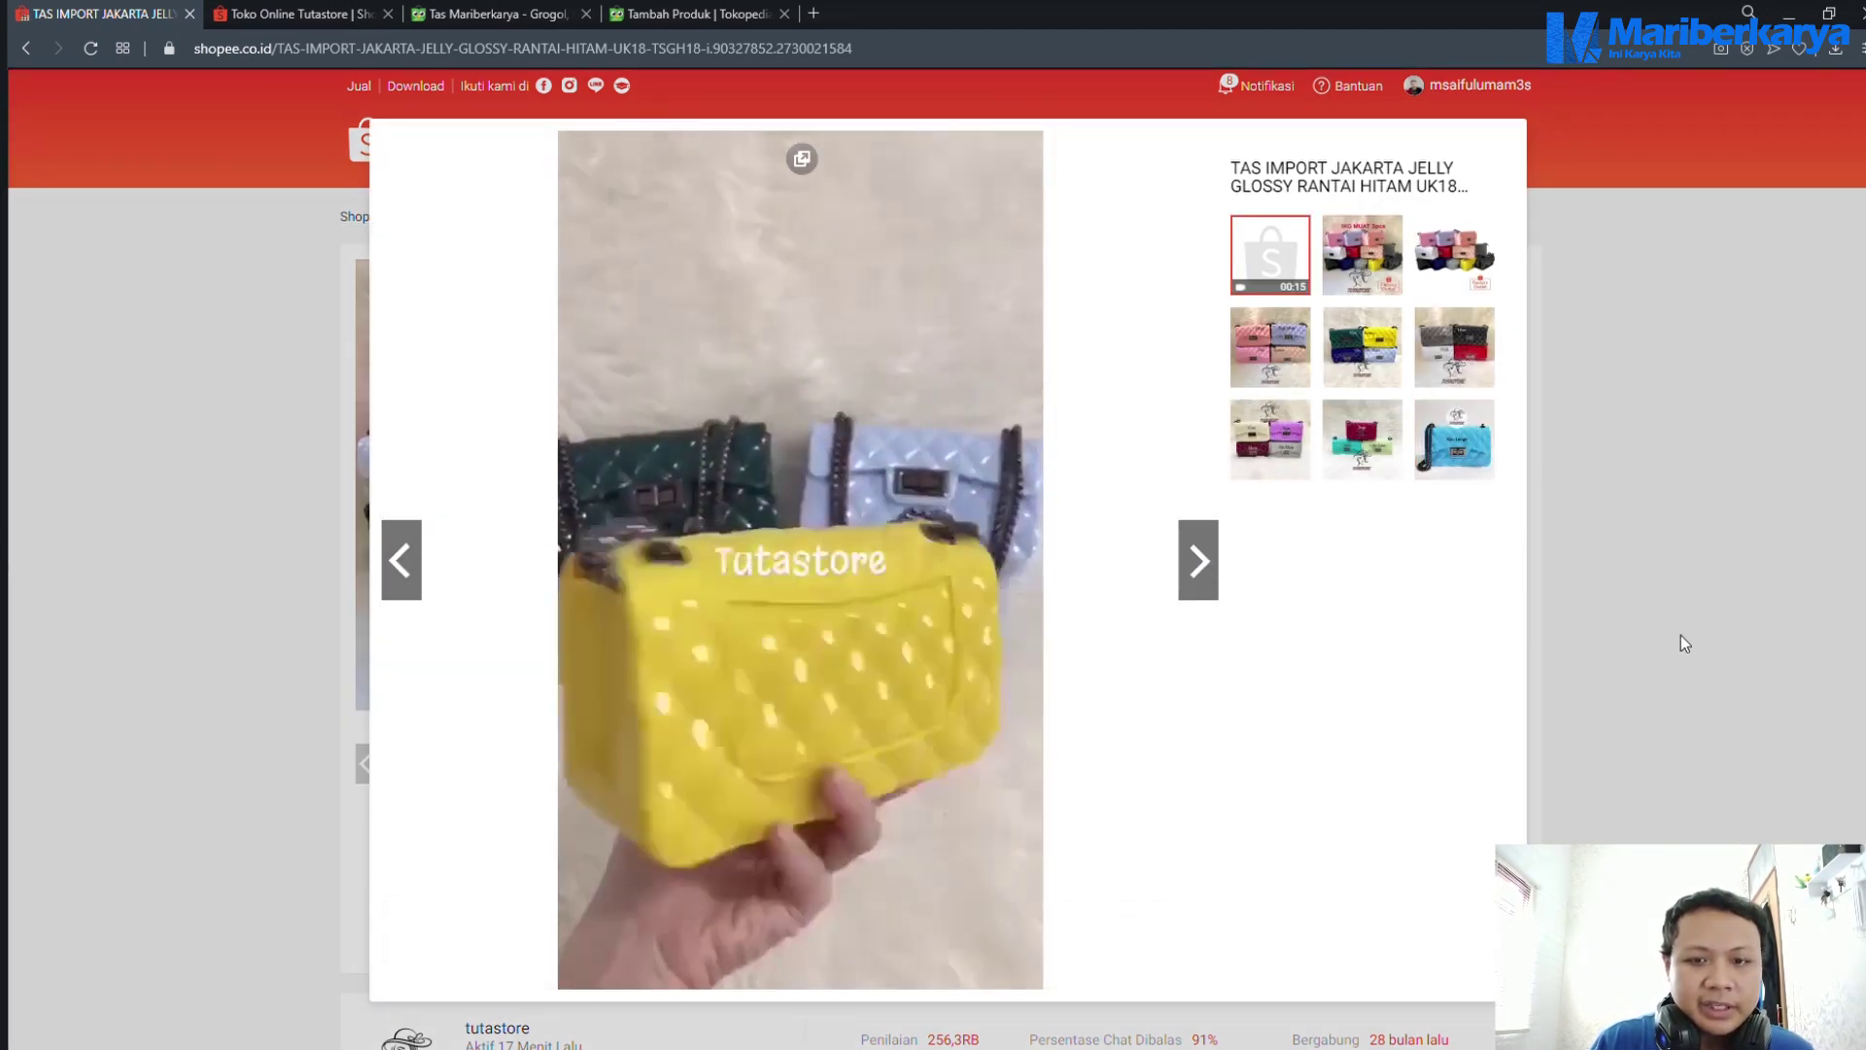
left_click(1681, 633)
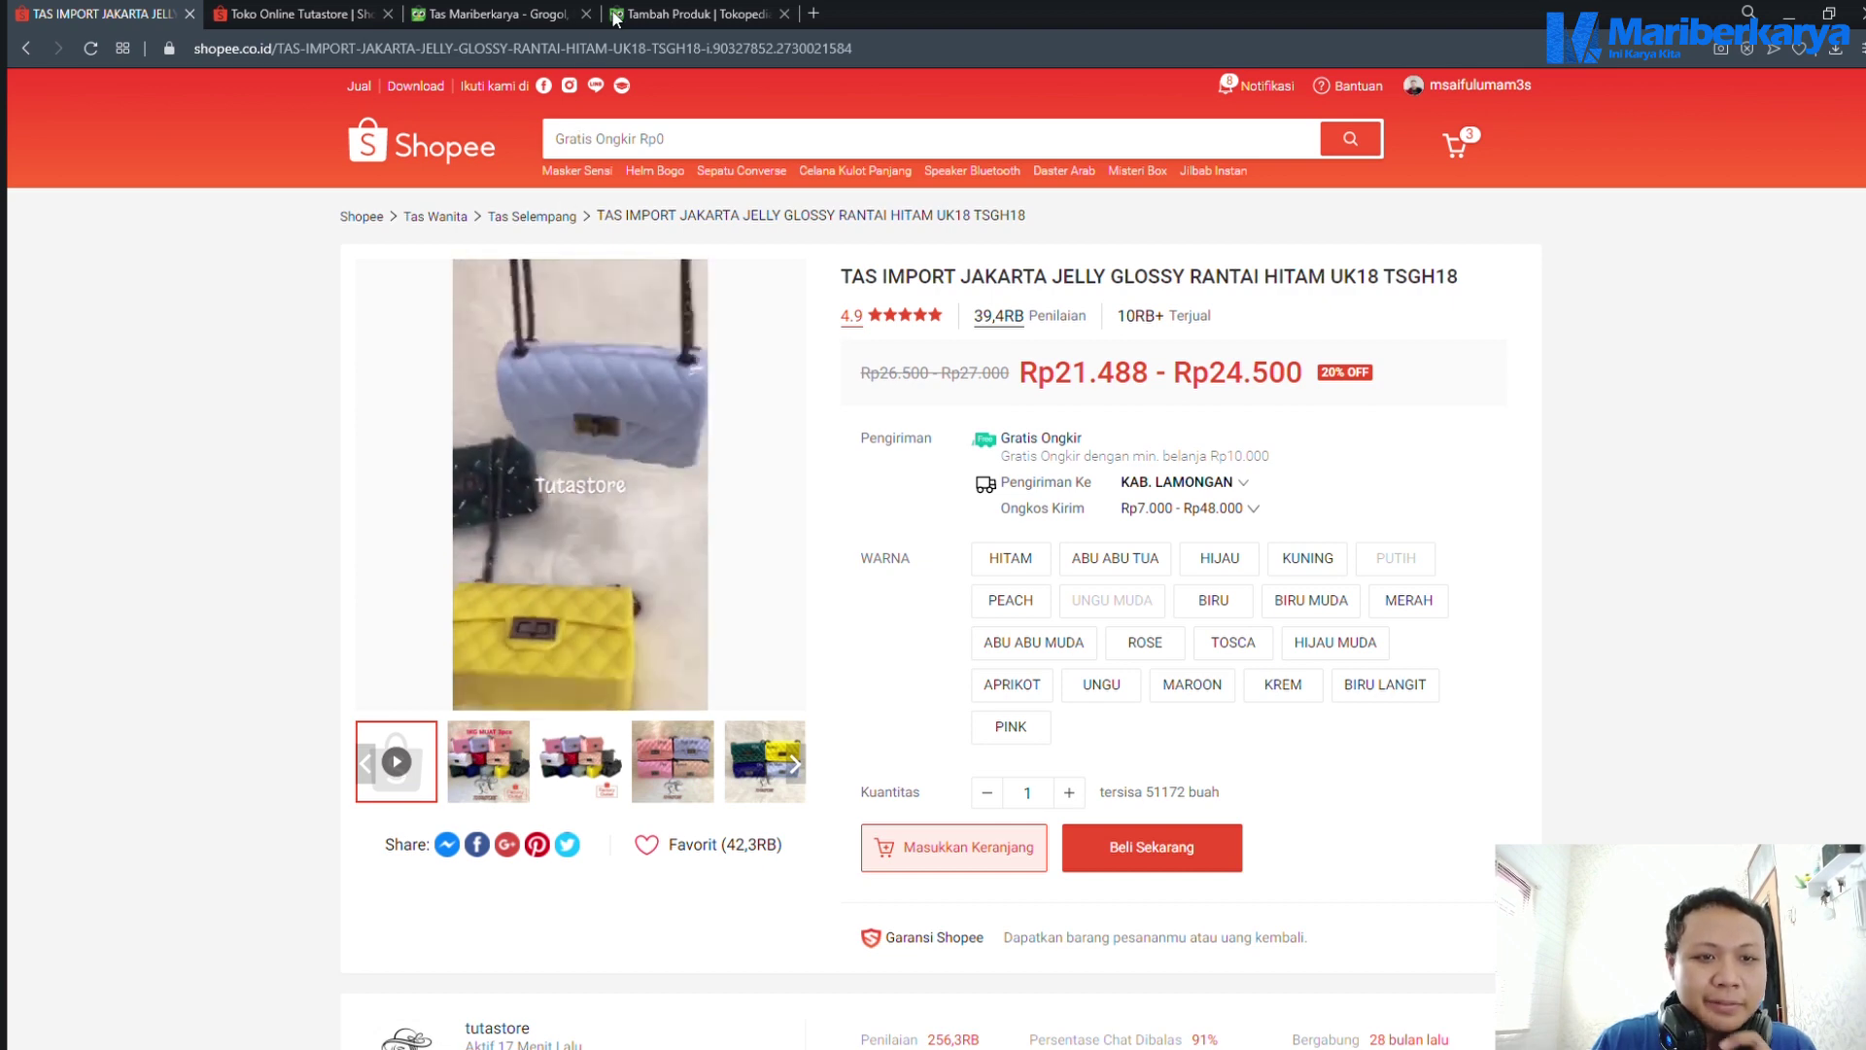
Start a product variant on the Tokopedia form, examine the Tipe Varian 1 options, and remove the variant
left_click(695, 14)
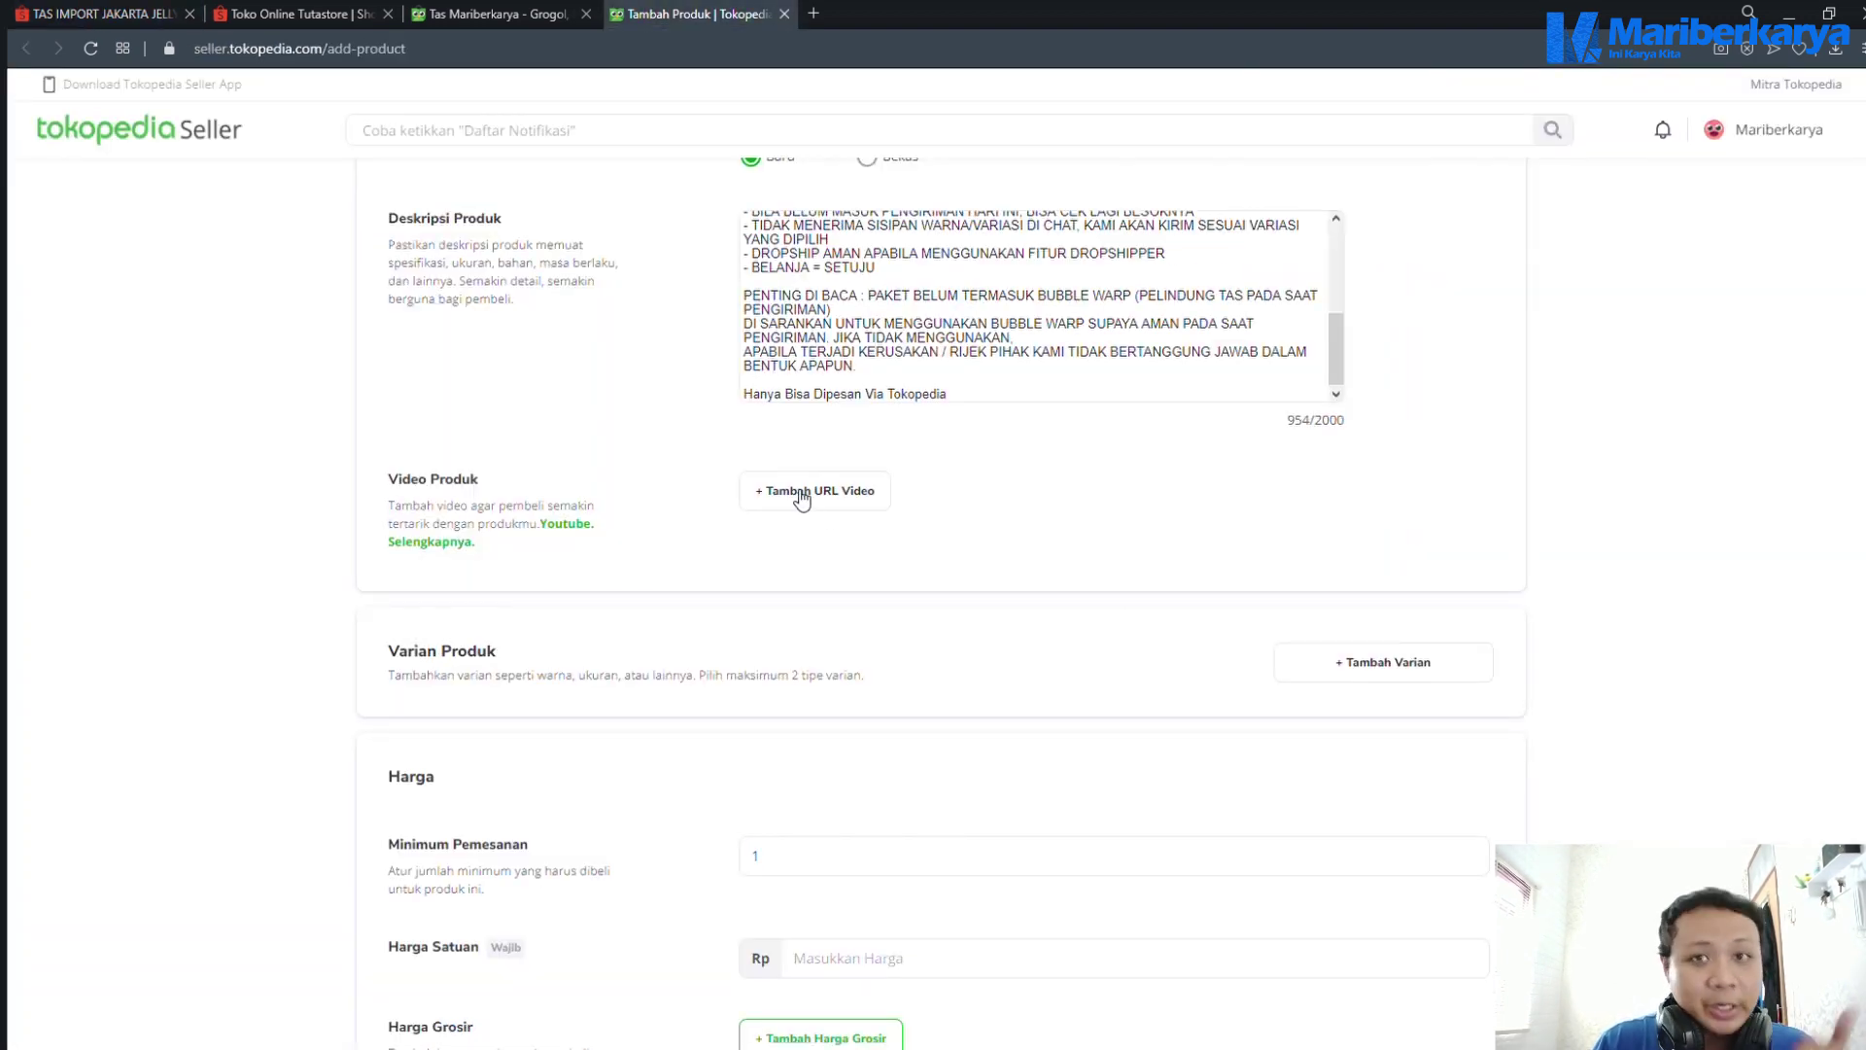
left_click(1347, 671)
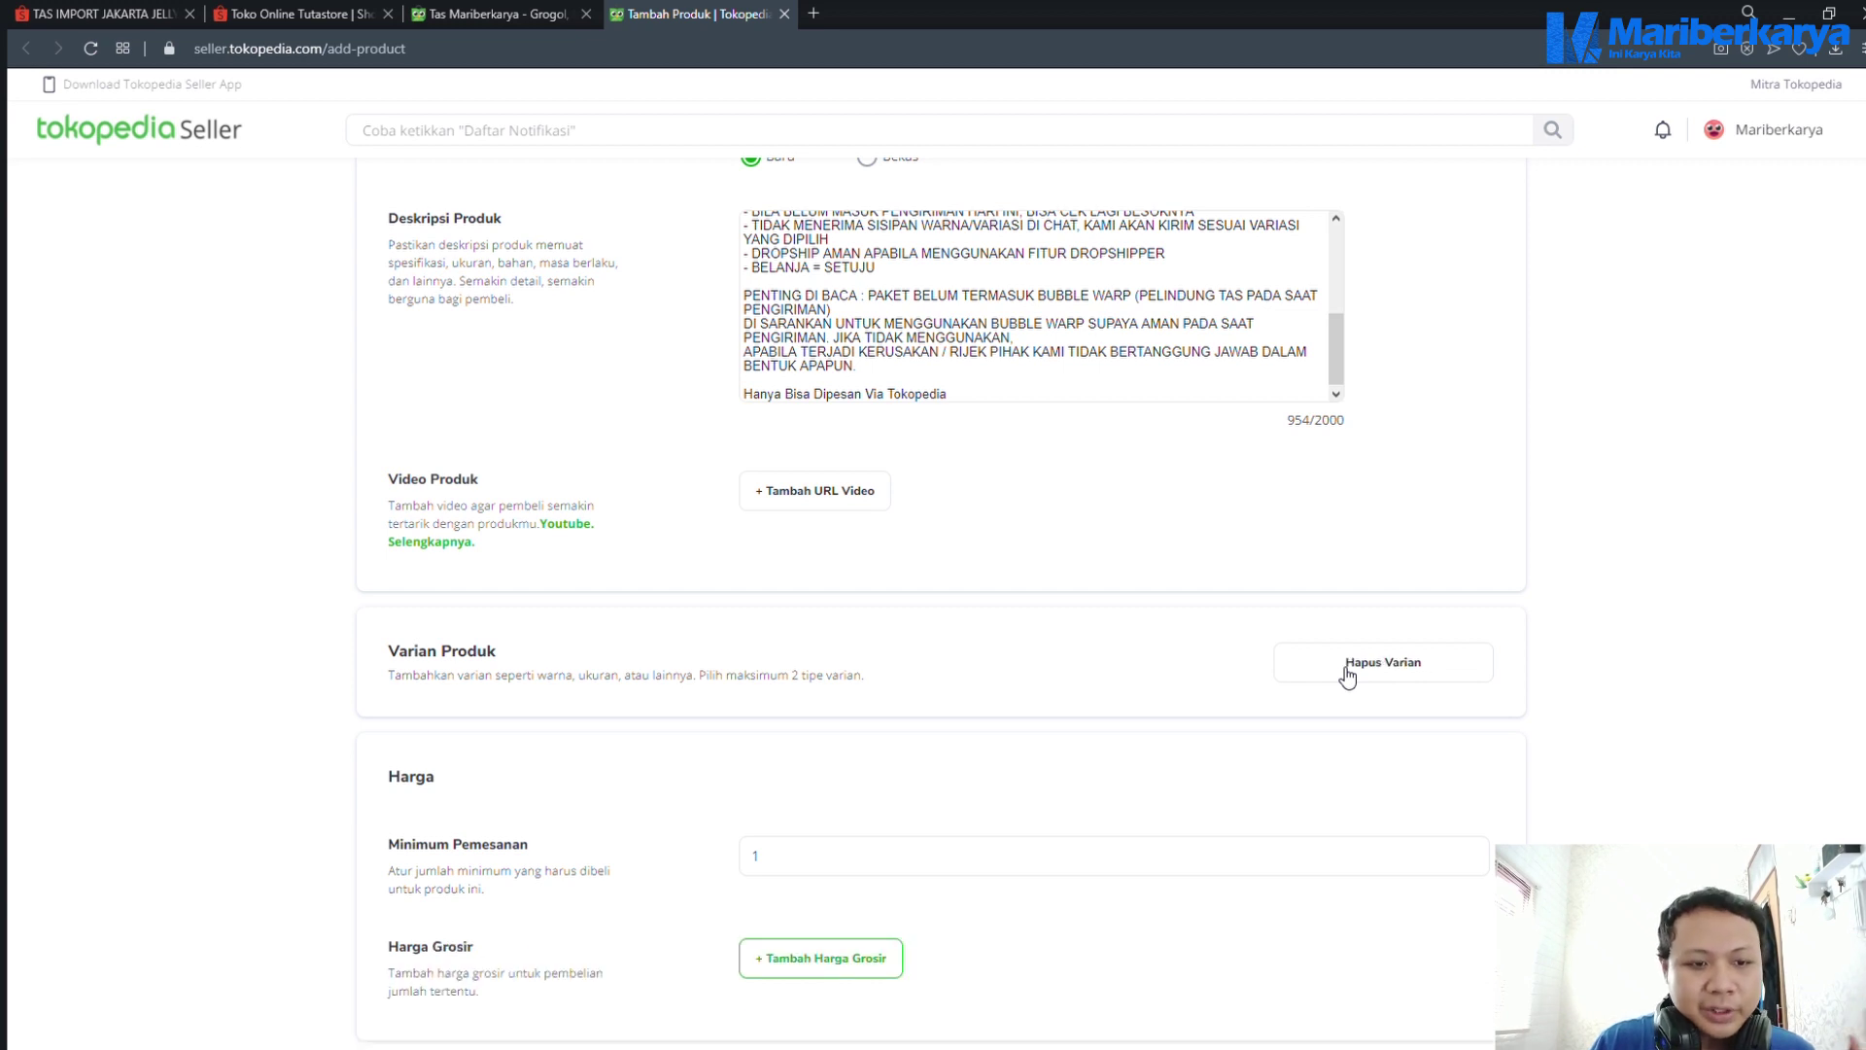
scroll(1283, 677, "down", 2)
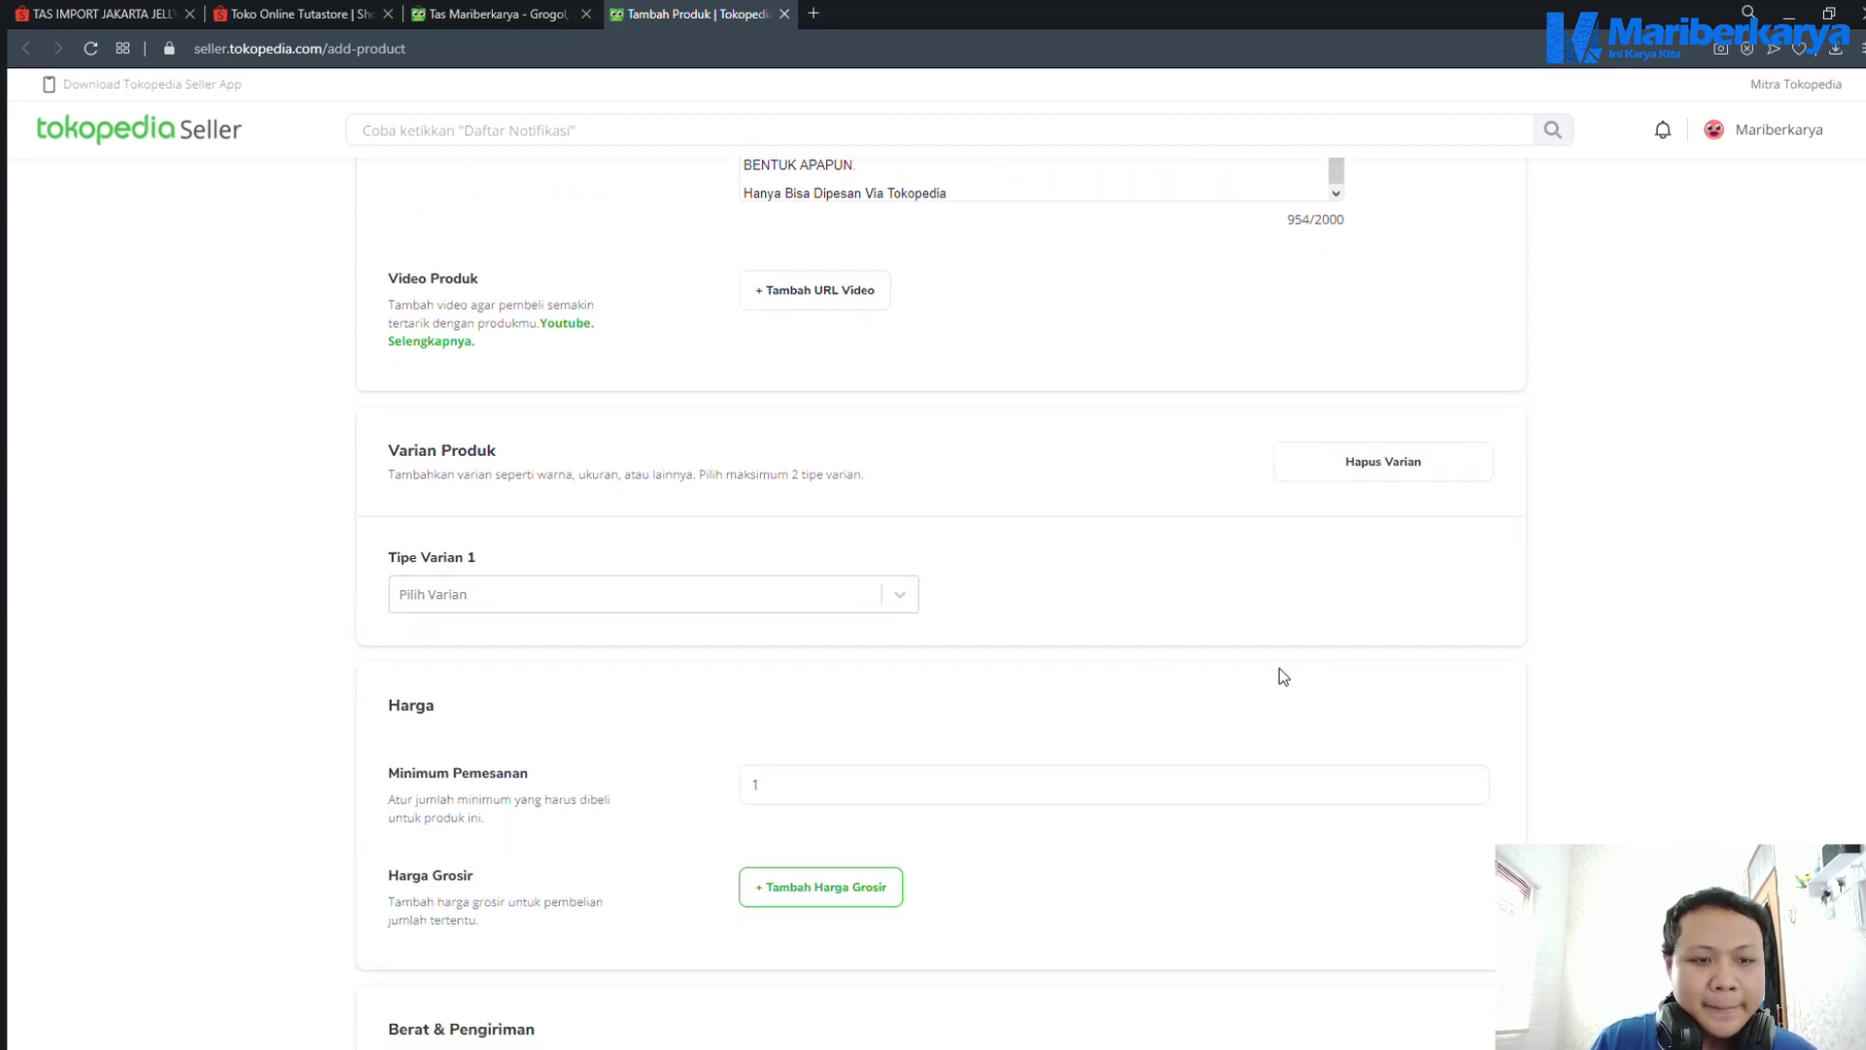
left_click(891, 604)
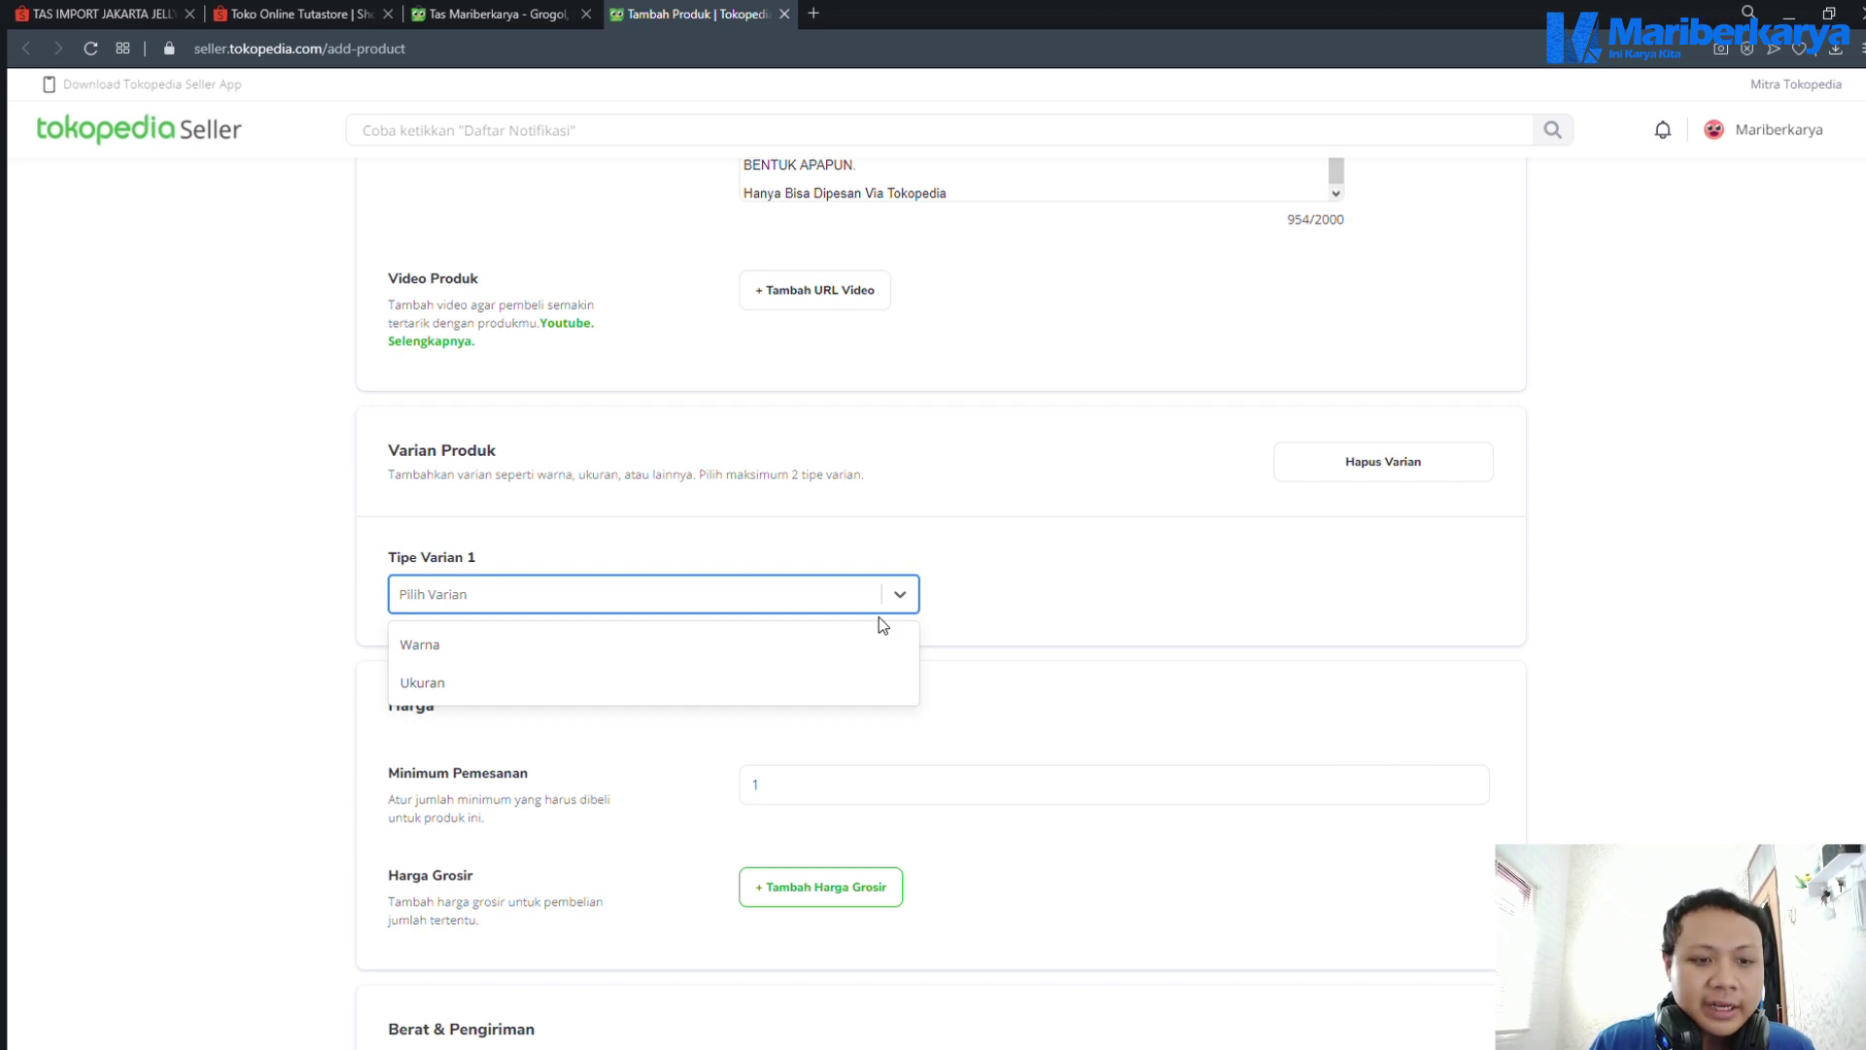
left_click(1125, 587)
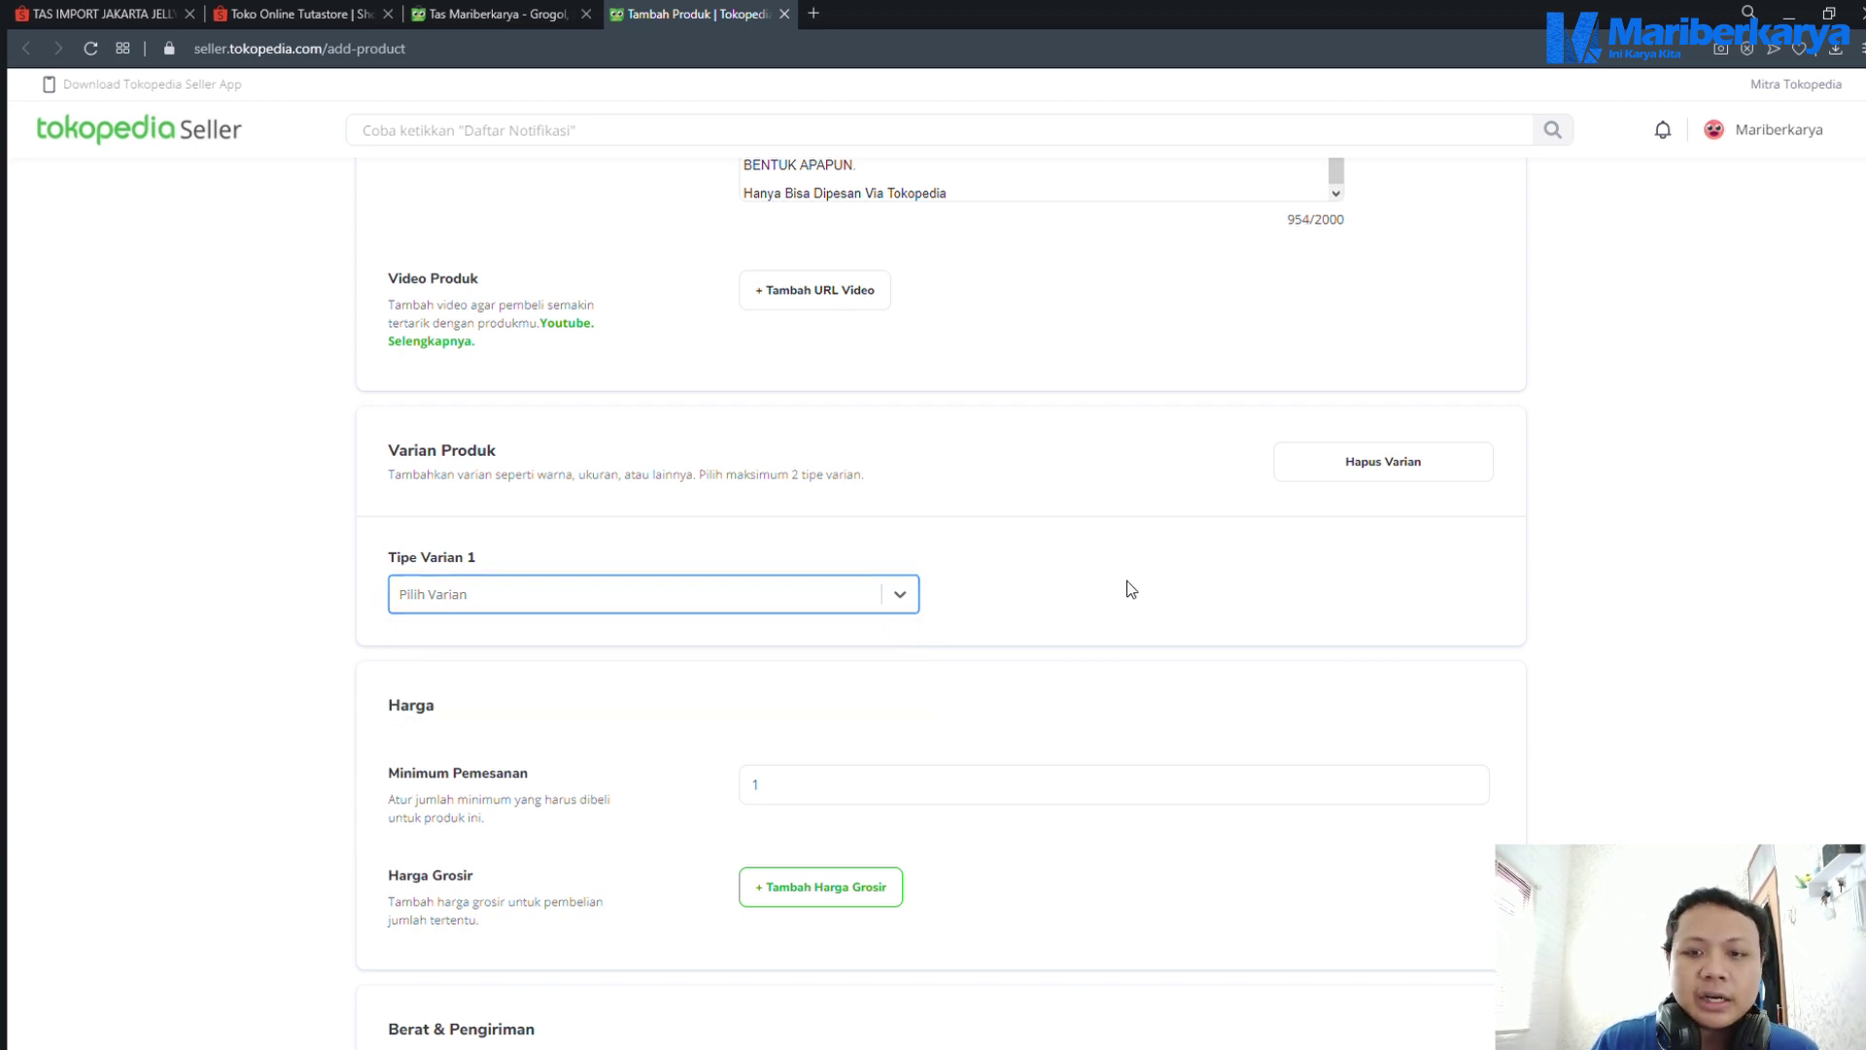
left_click(1433, 476)
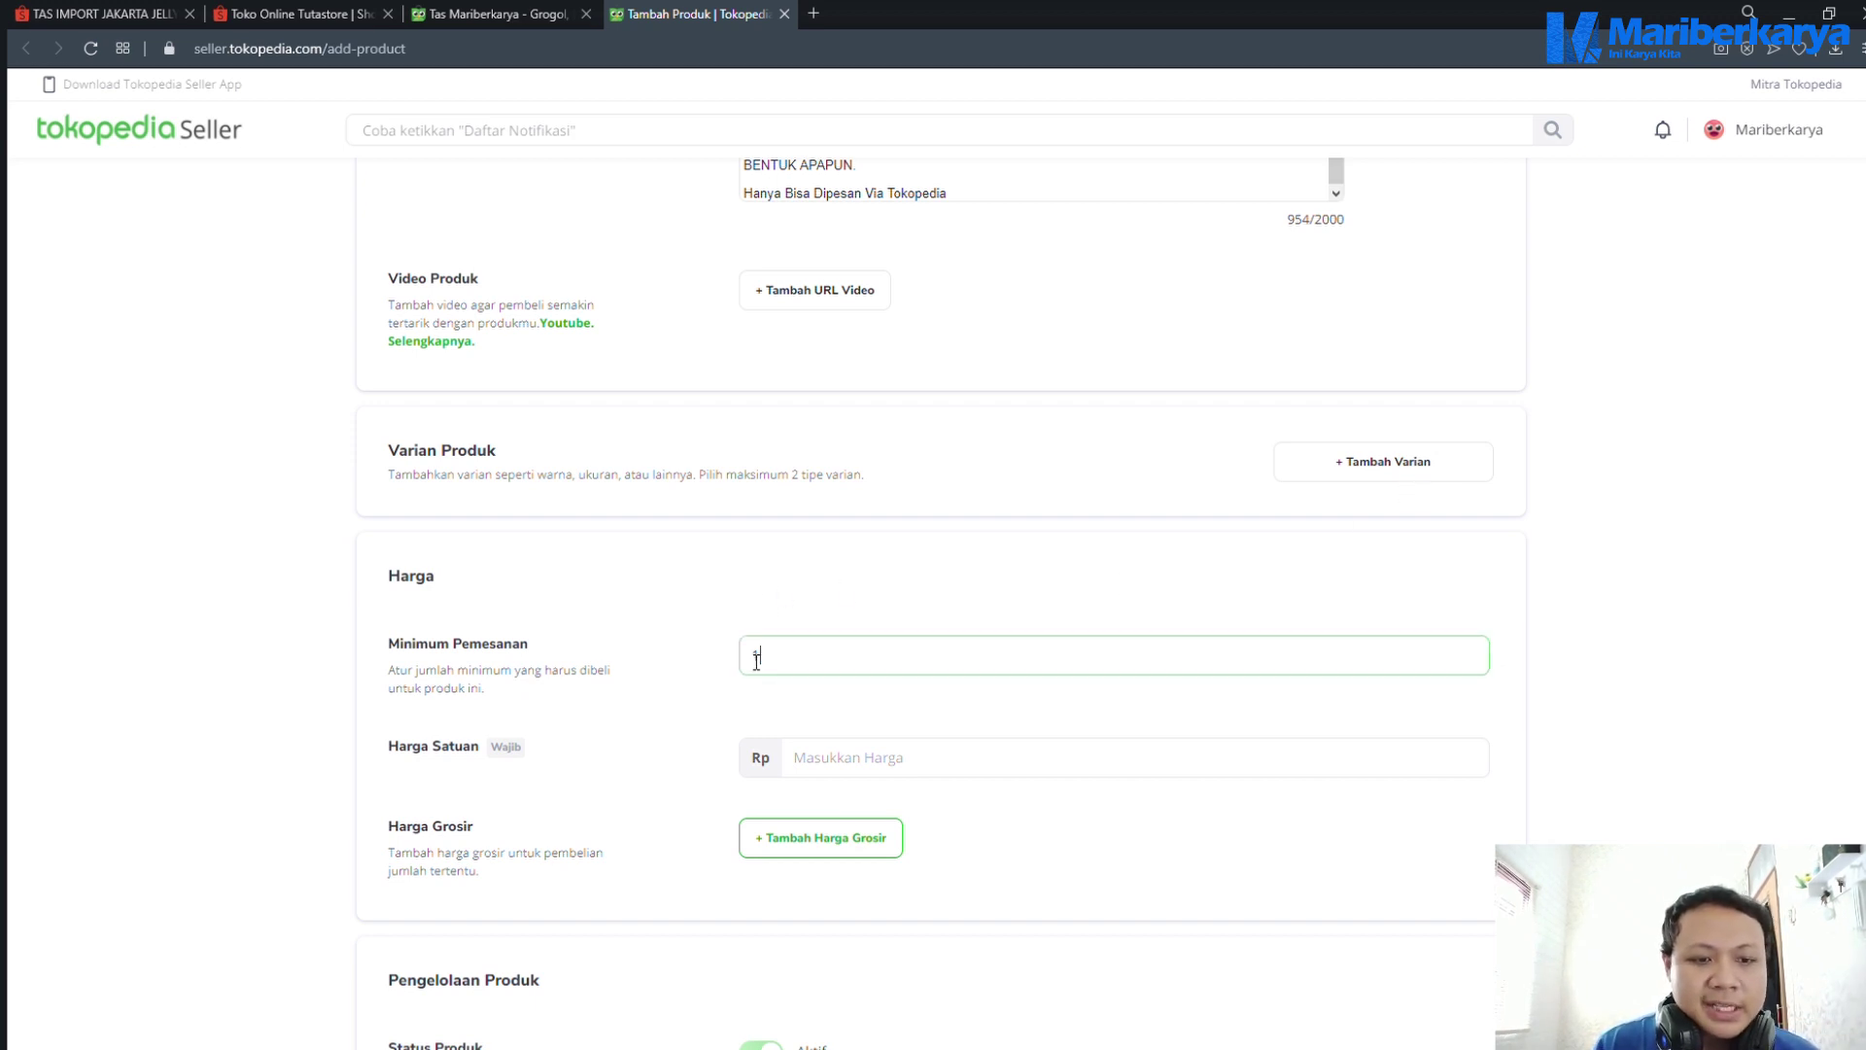
Check the bag's price on the supplier's Shopee listing and set the Tokopedia product's Harga Satuan to Rp 49.900
double_click(793, 661)
scroll(1273, 646, "down", 3)
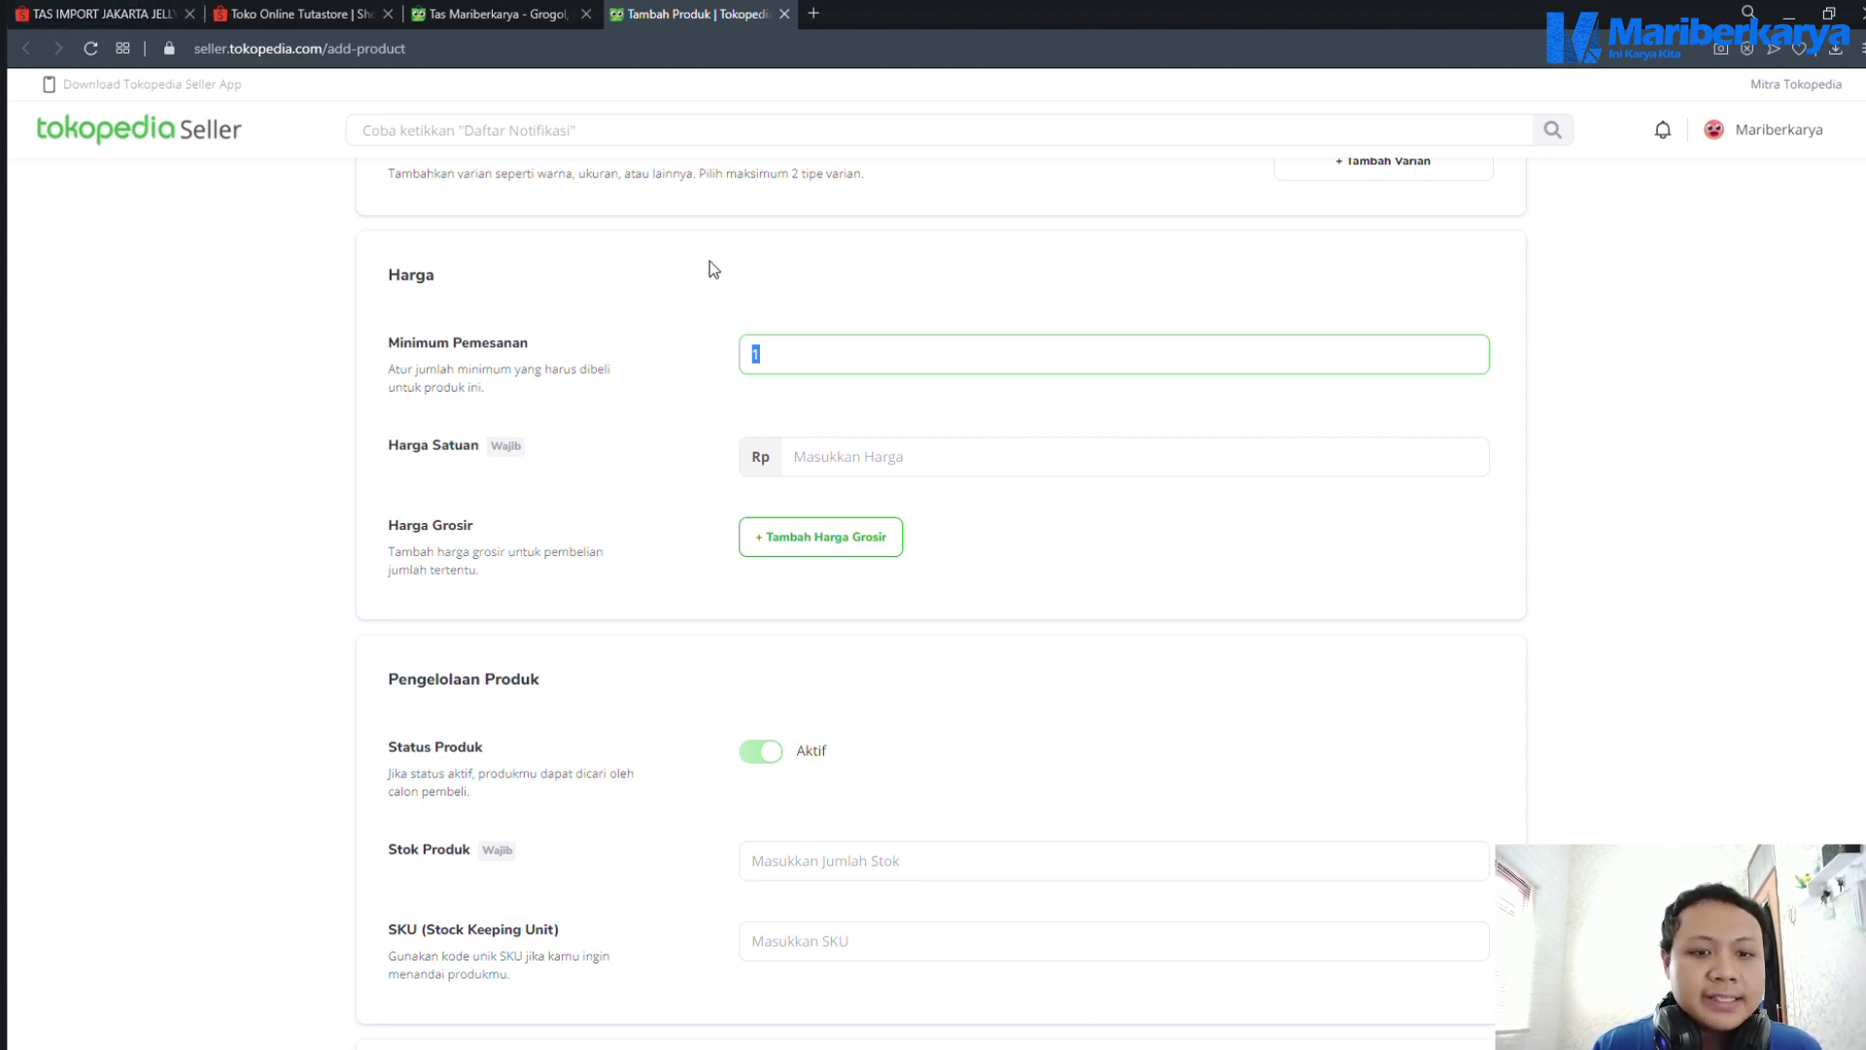
left_click(949, 463)
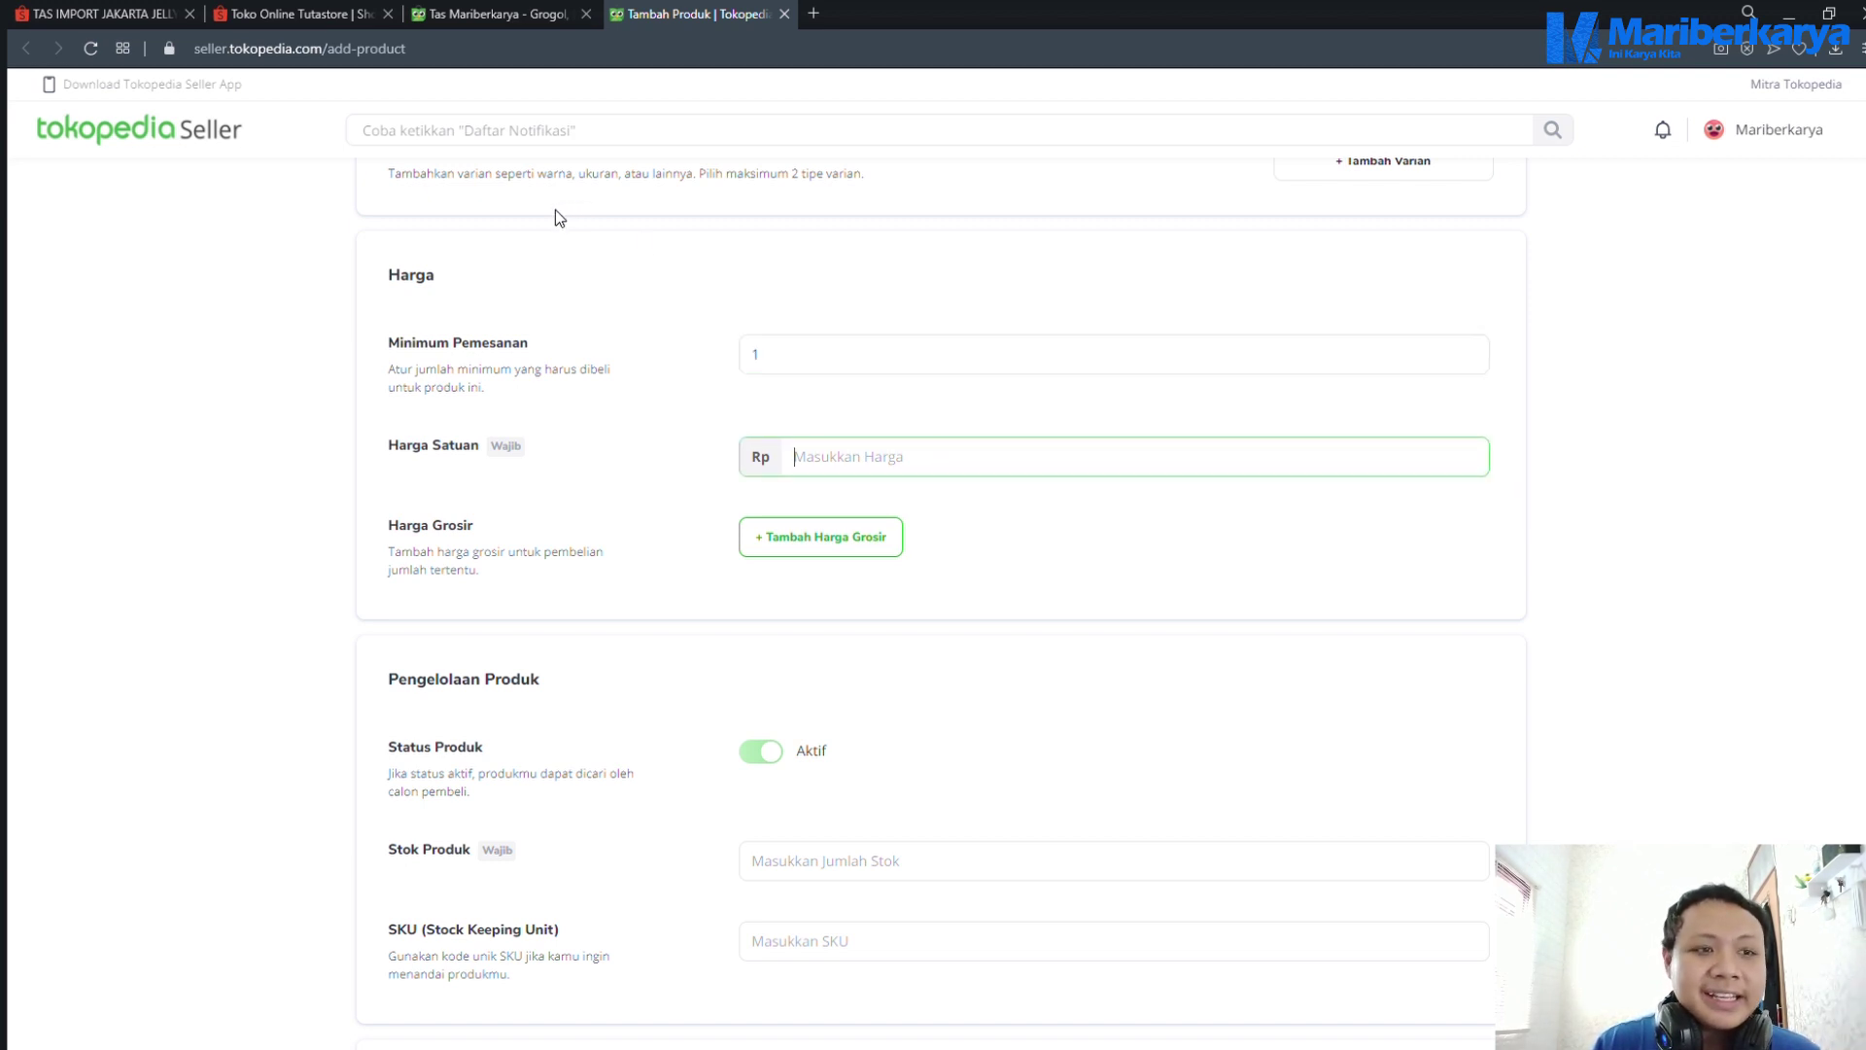
left_click(102, 14)
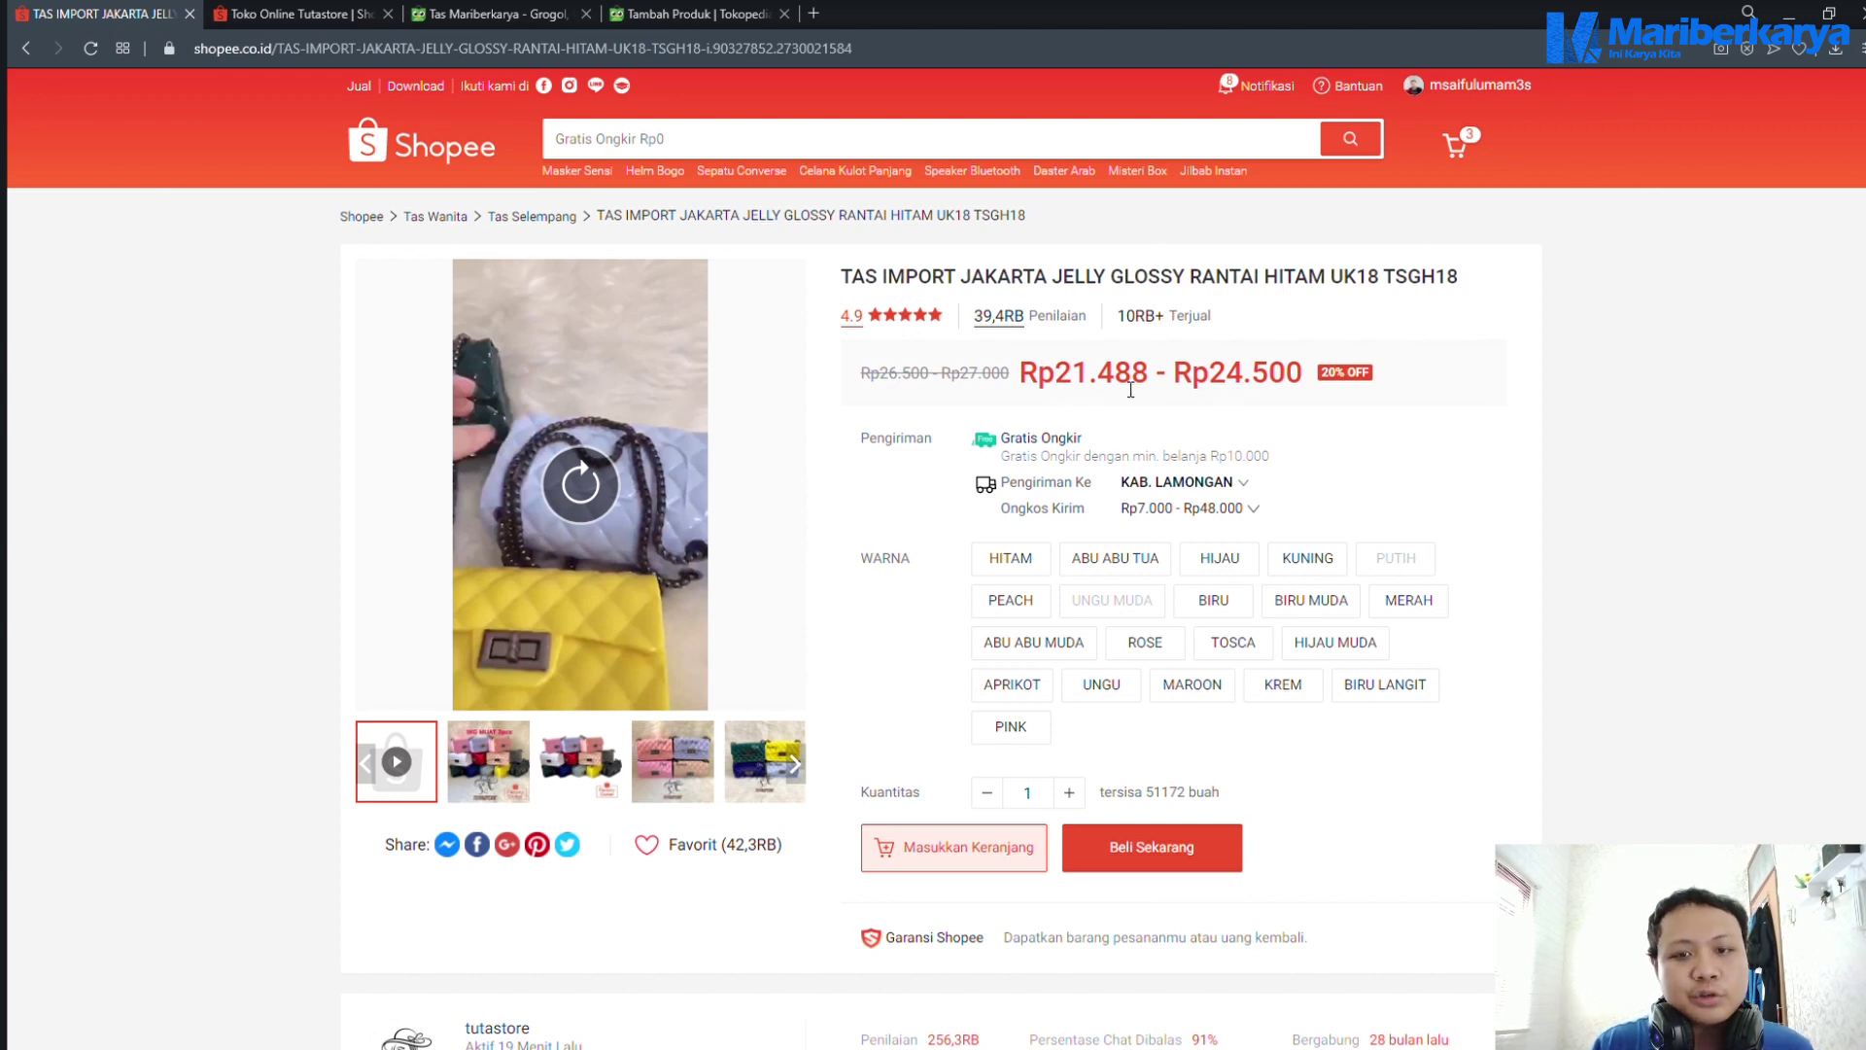
left_click(666, 15)
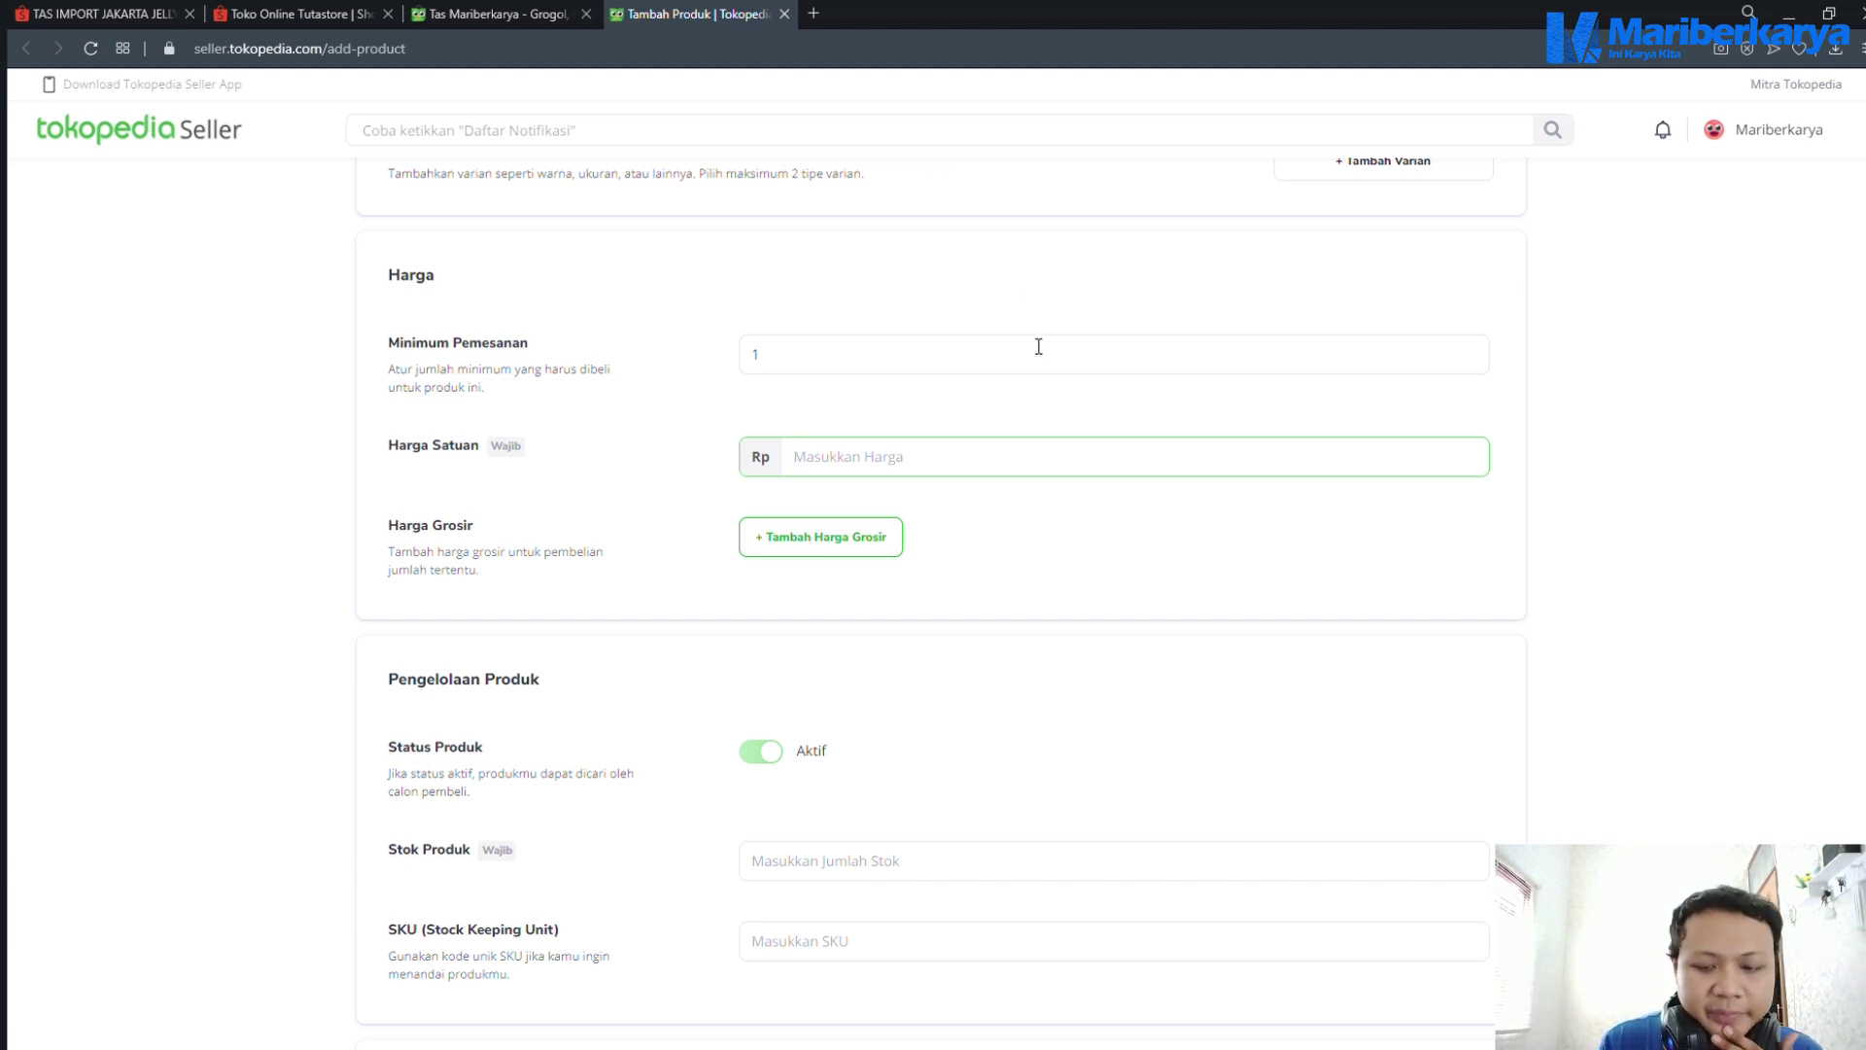
type("50")
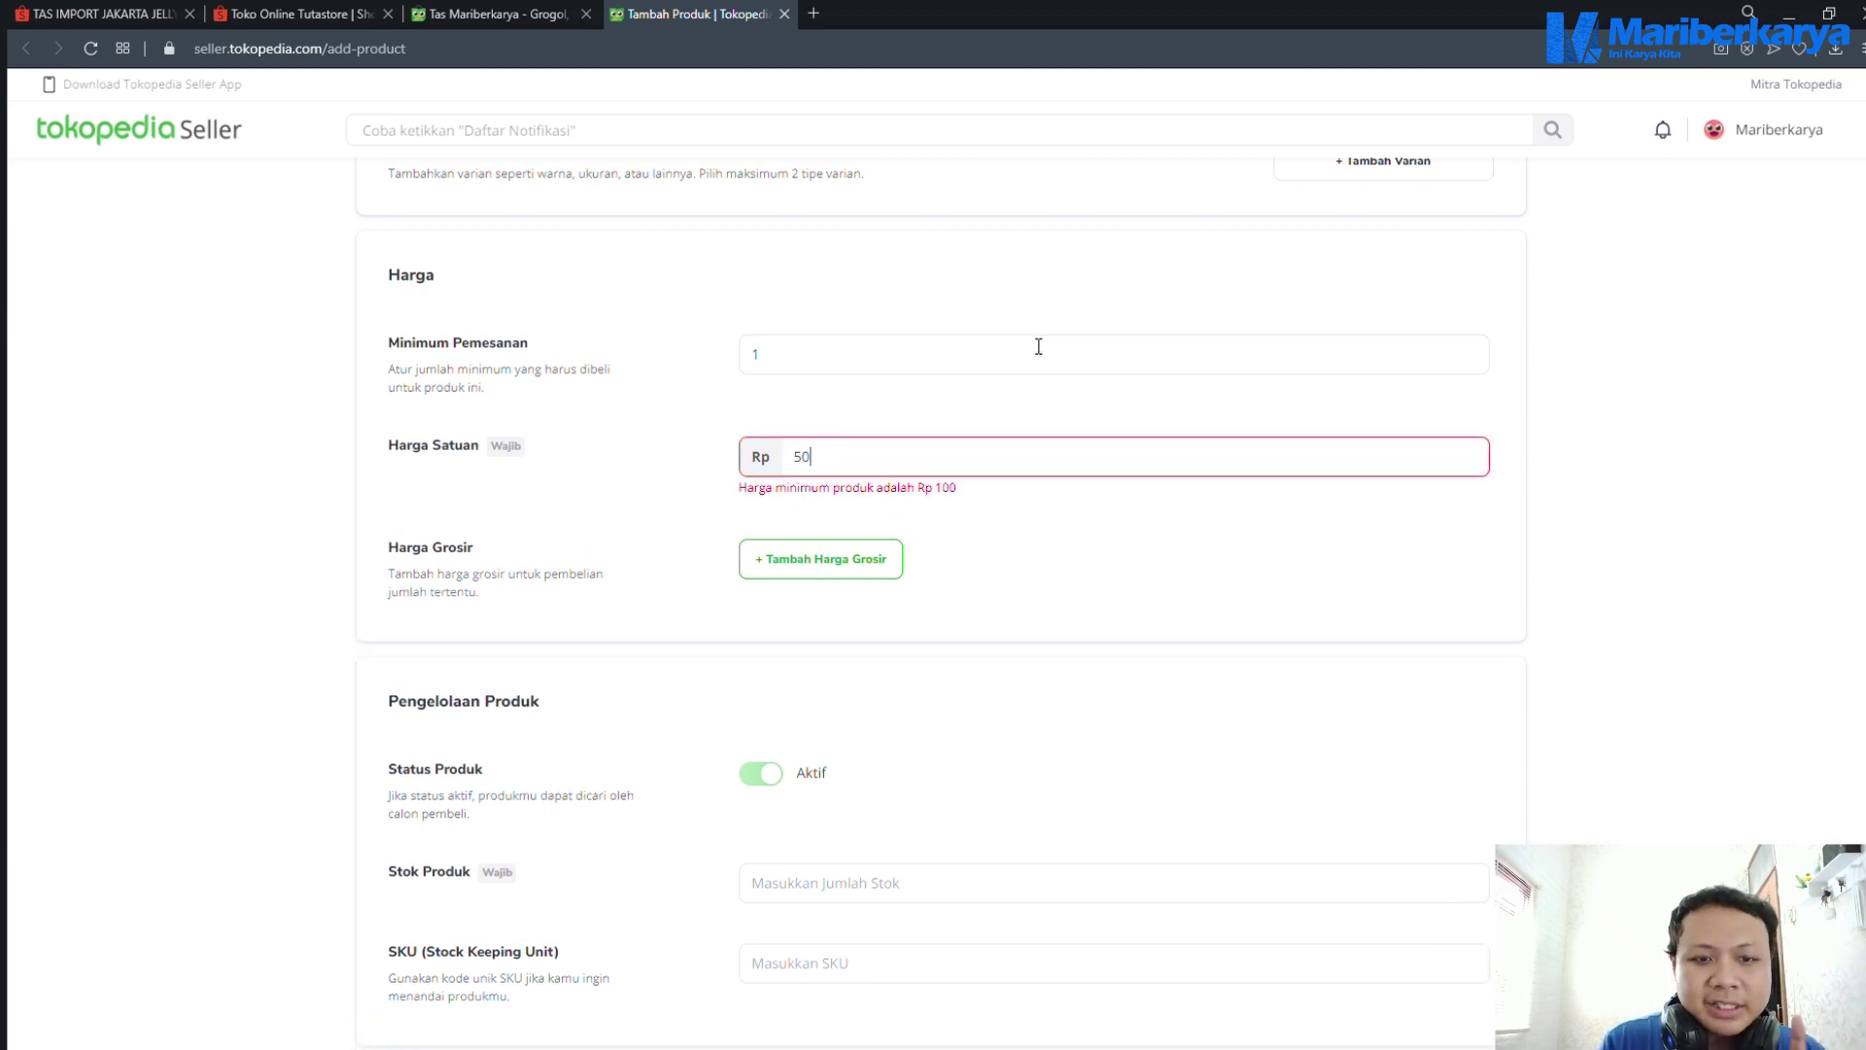
type(".000")
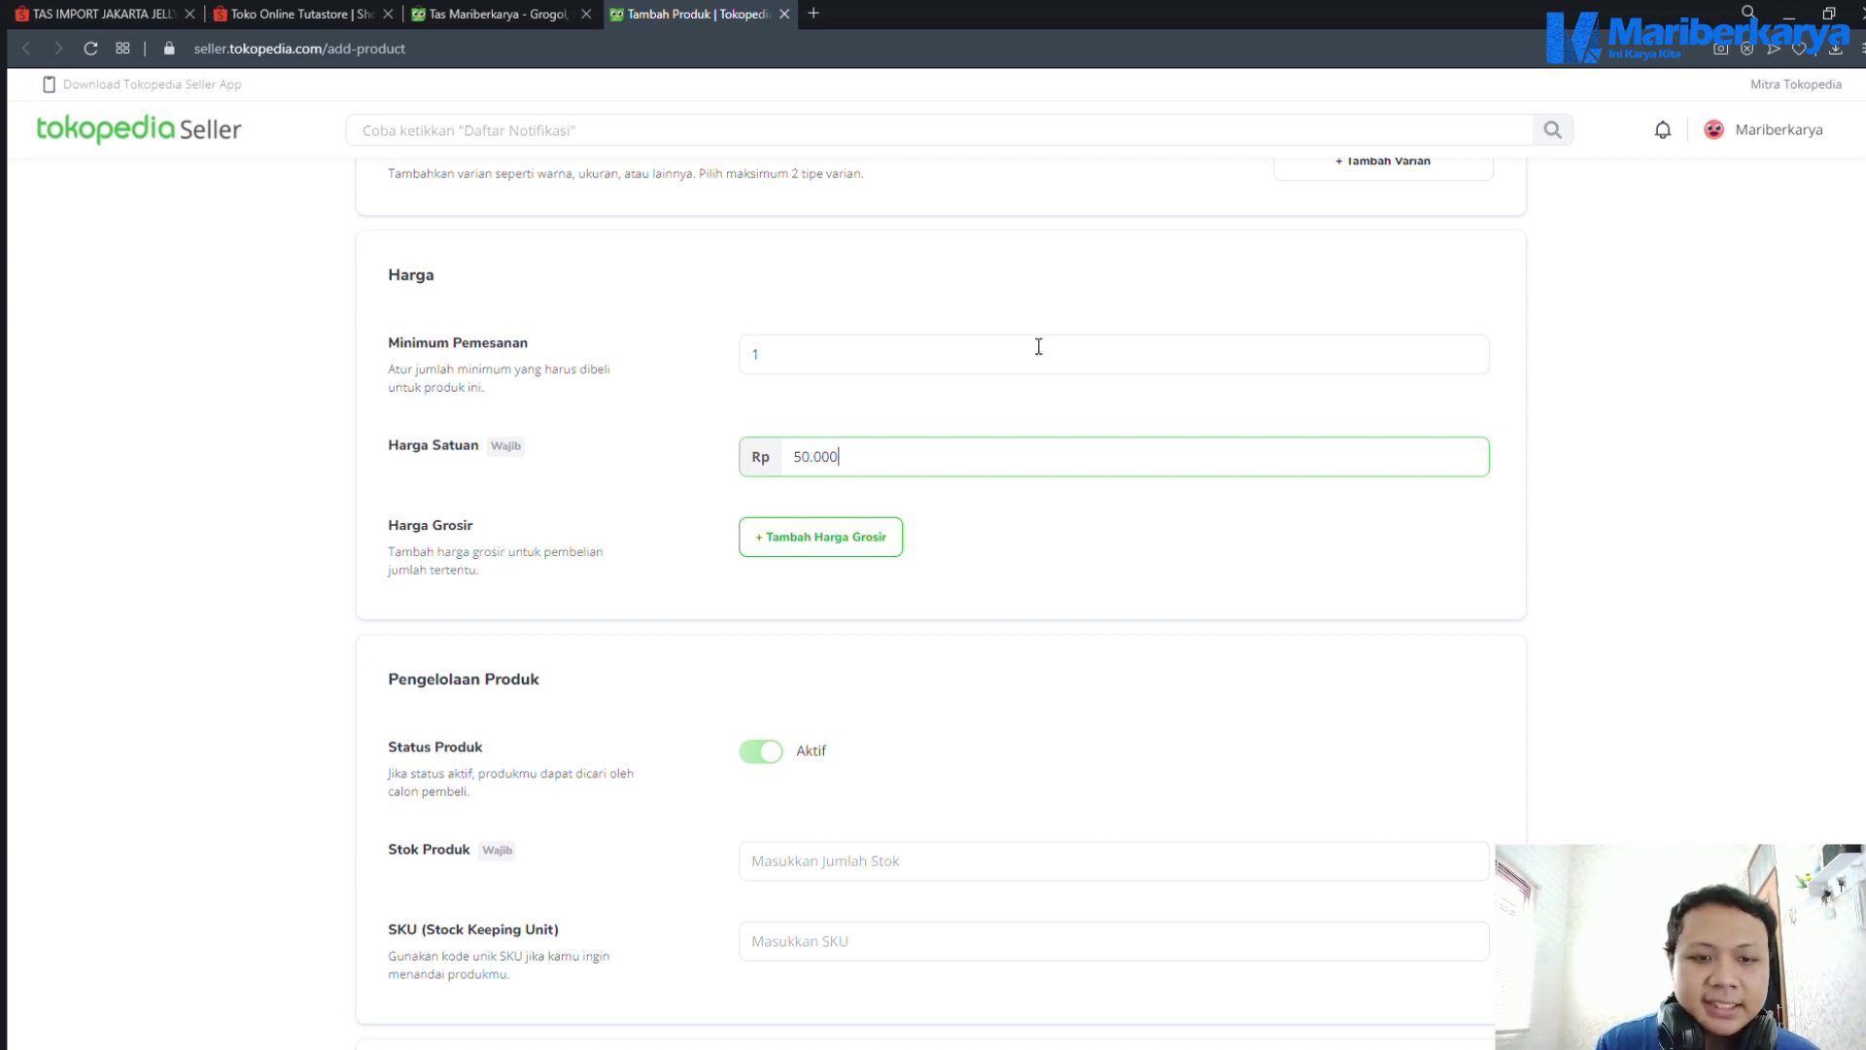
key("BackSpace")
key("BackSpace")
key("BackSpace")
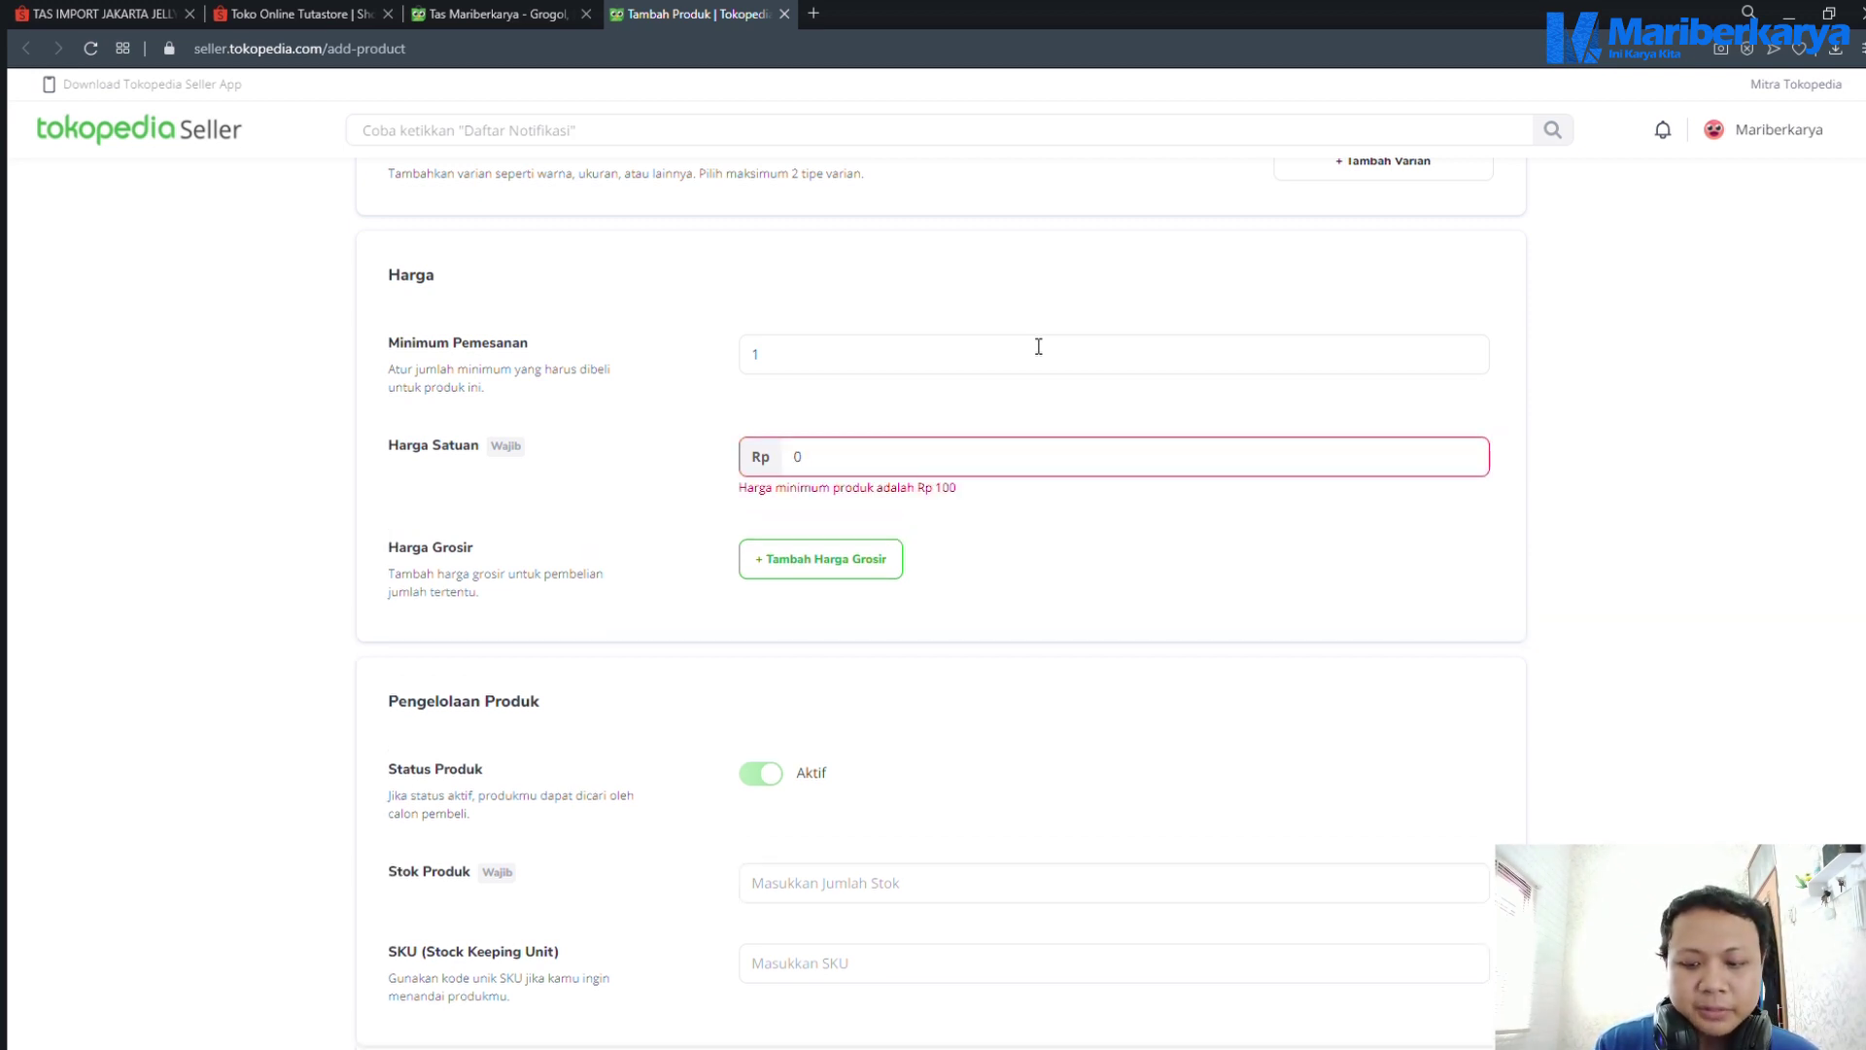
type("49")
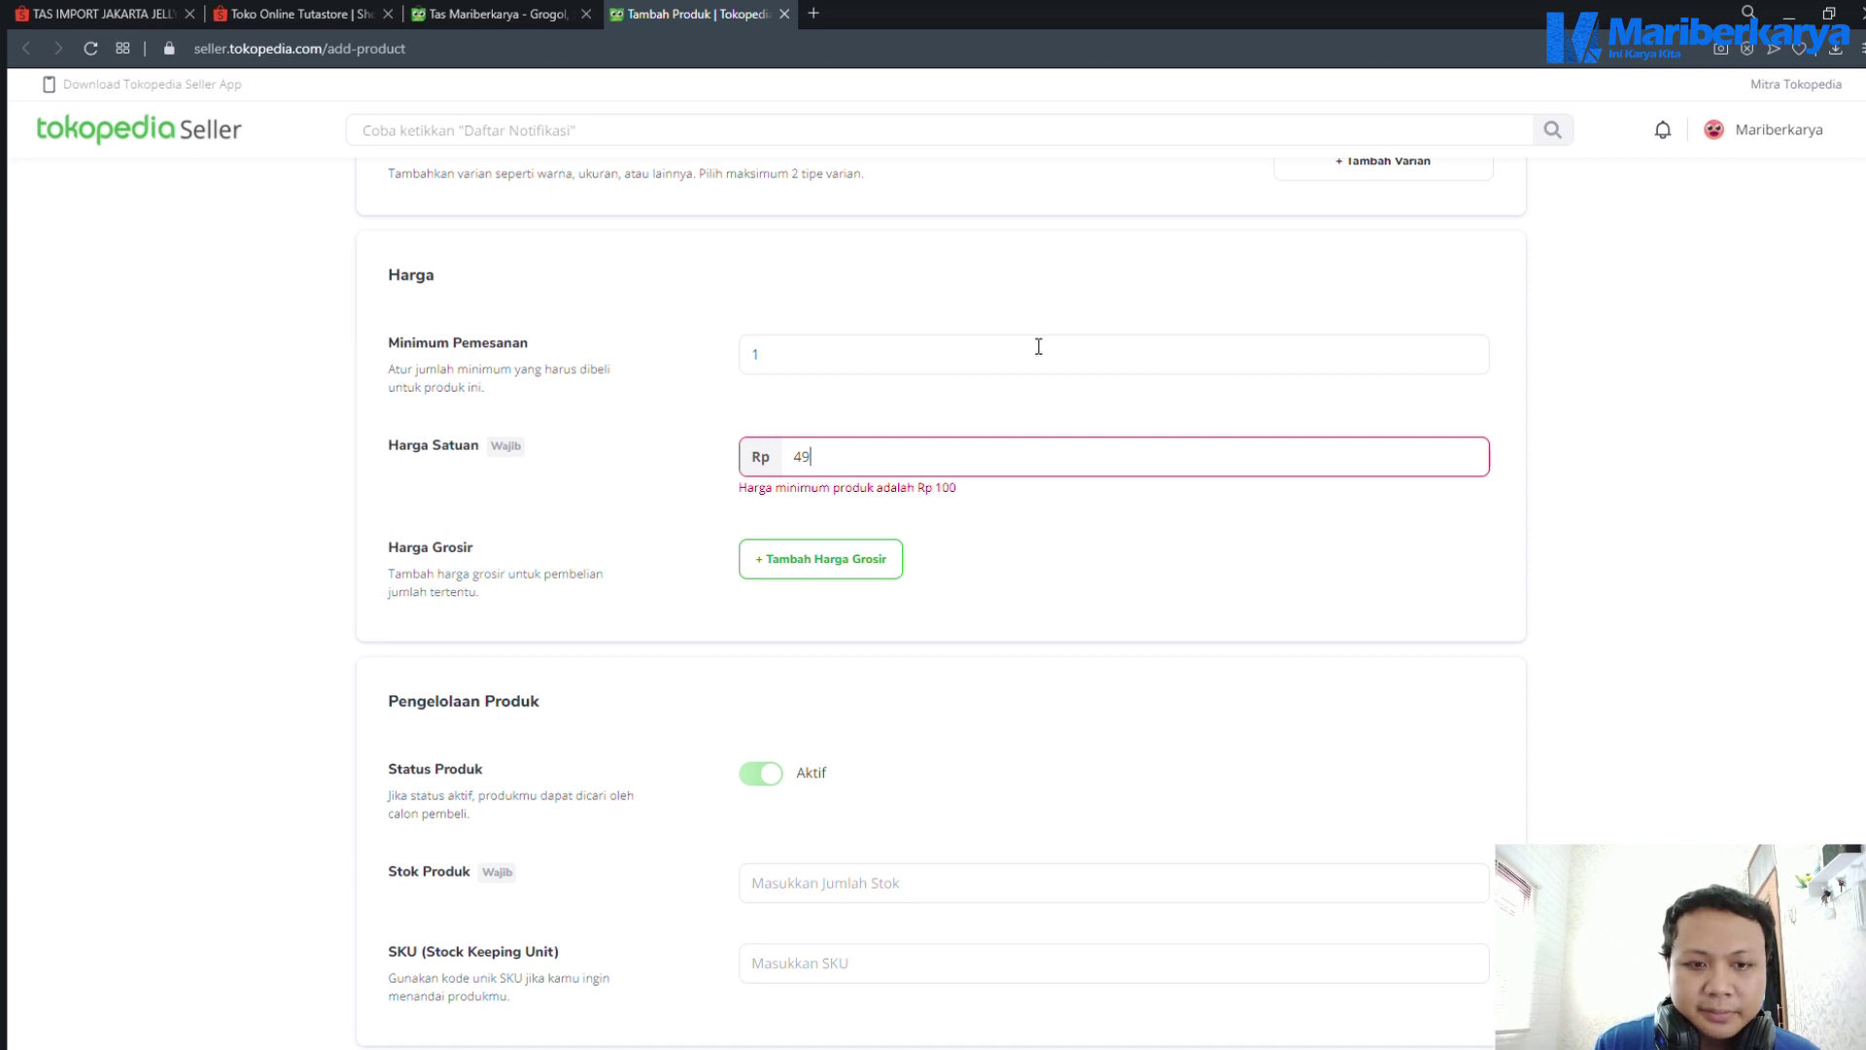
type("900")
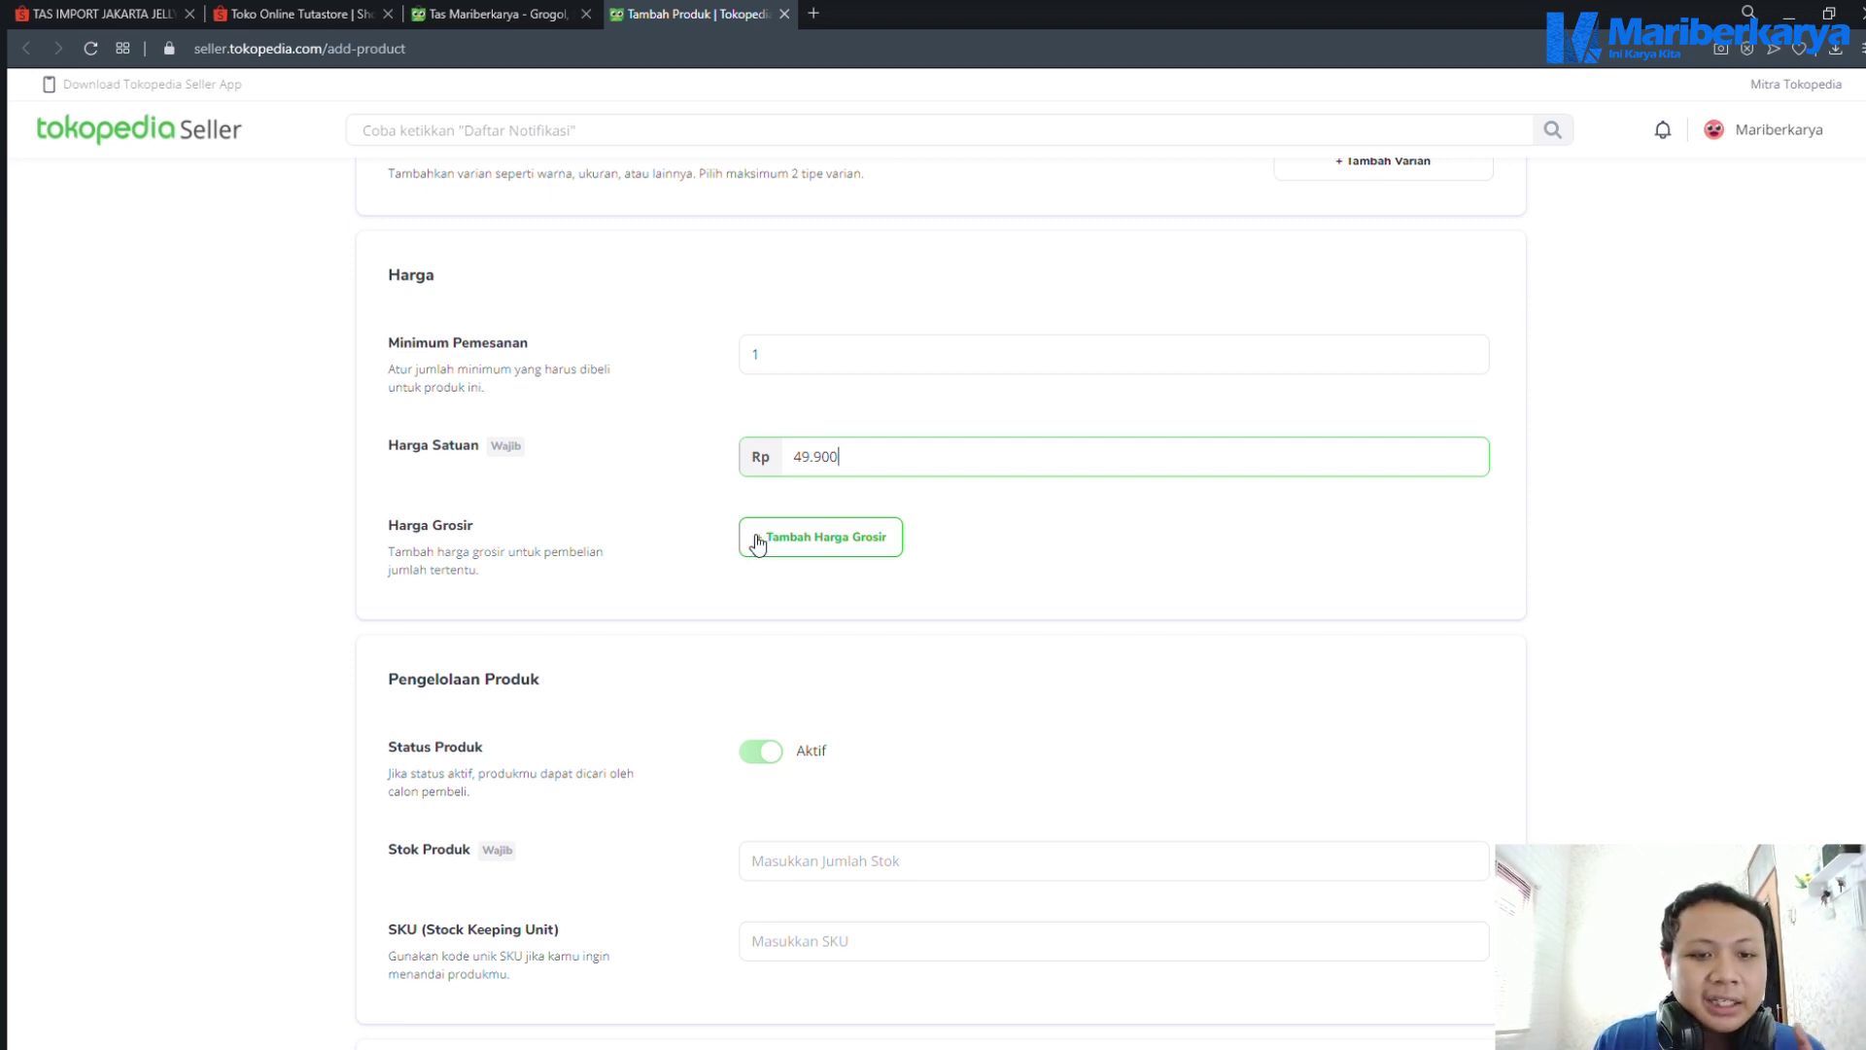
Add wholesale pricing to the product with a first tier of at least 10 pieces at Rp 48.900
left_click(856, 538)
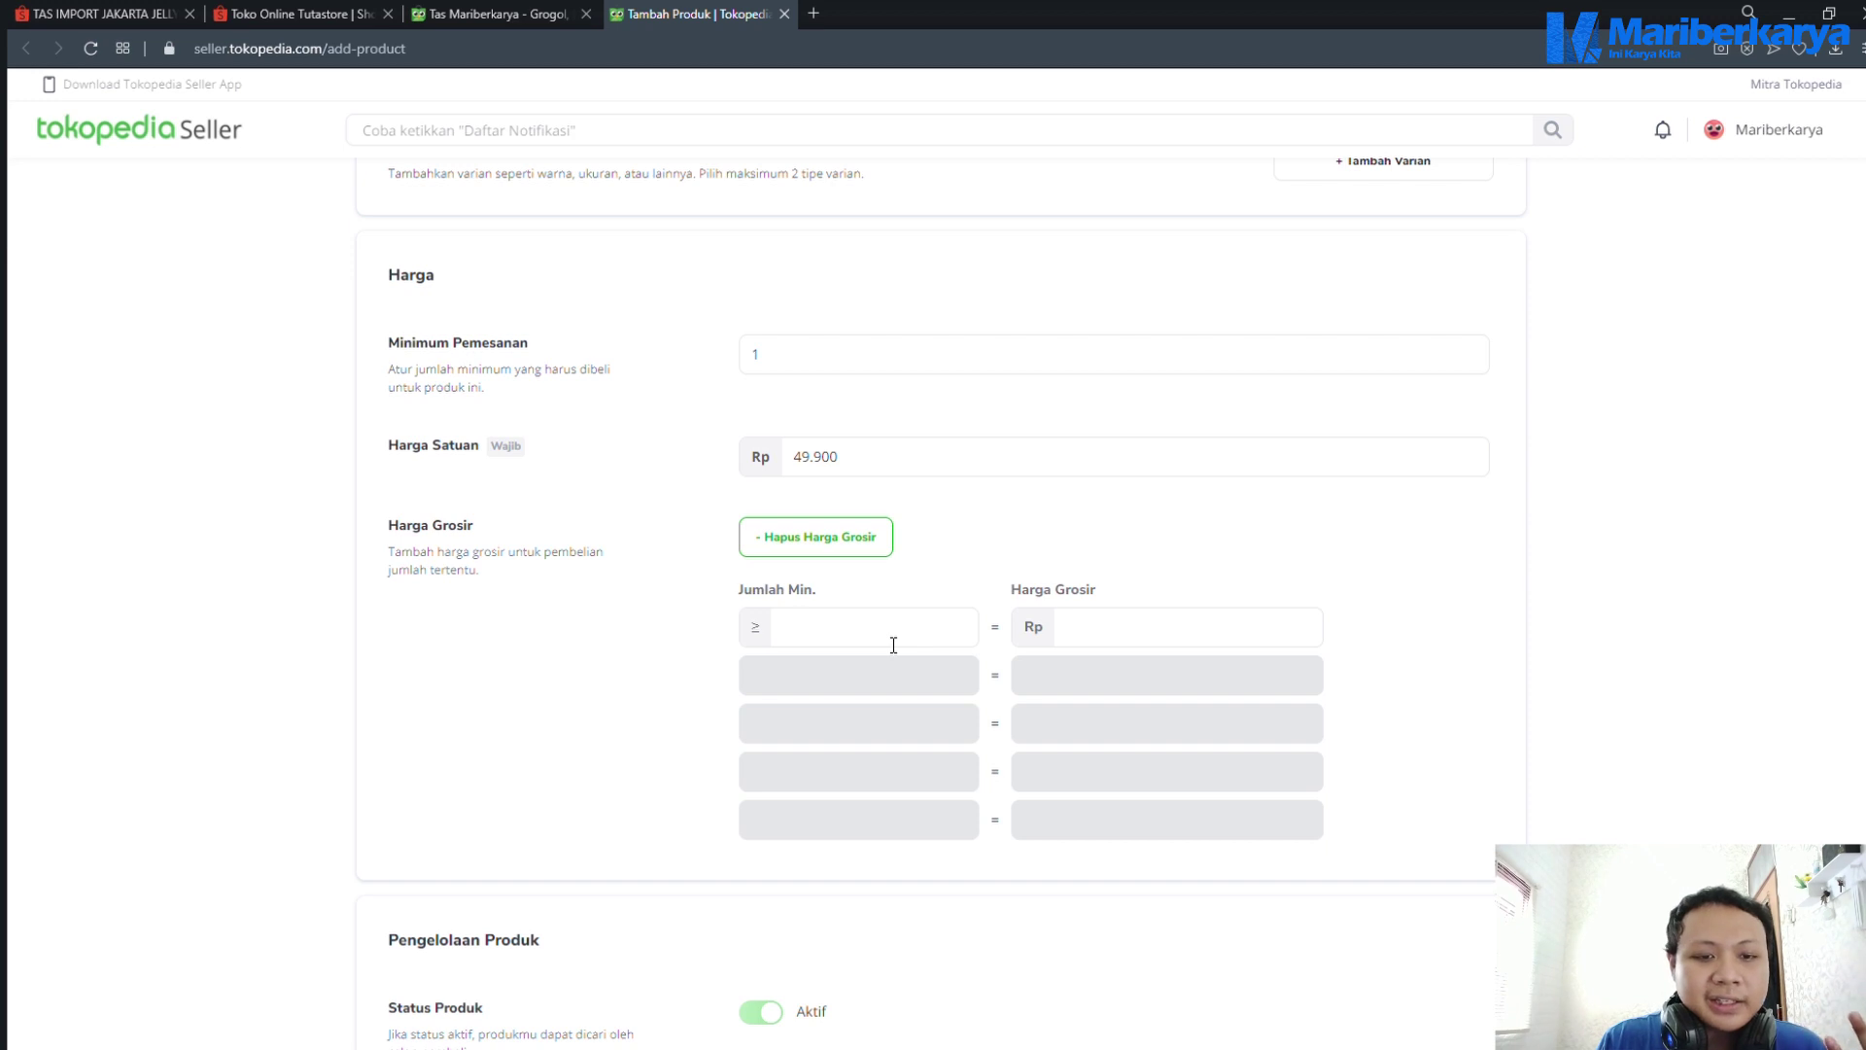
left_click(896, 641)
type("10")
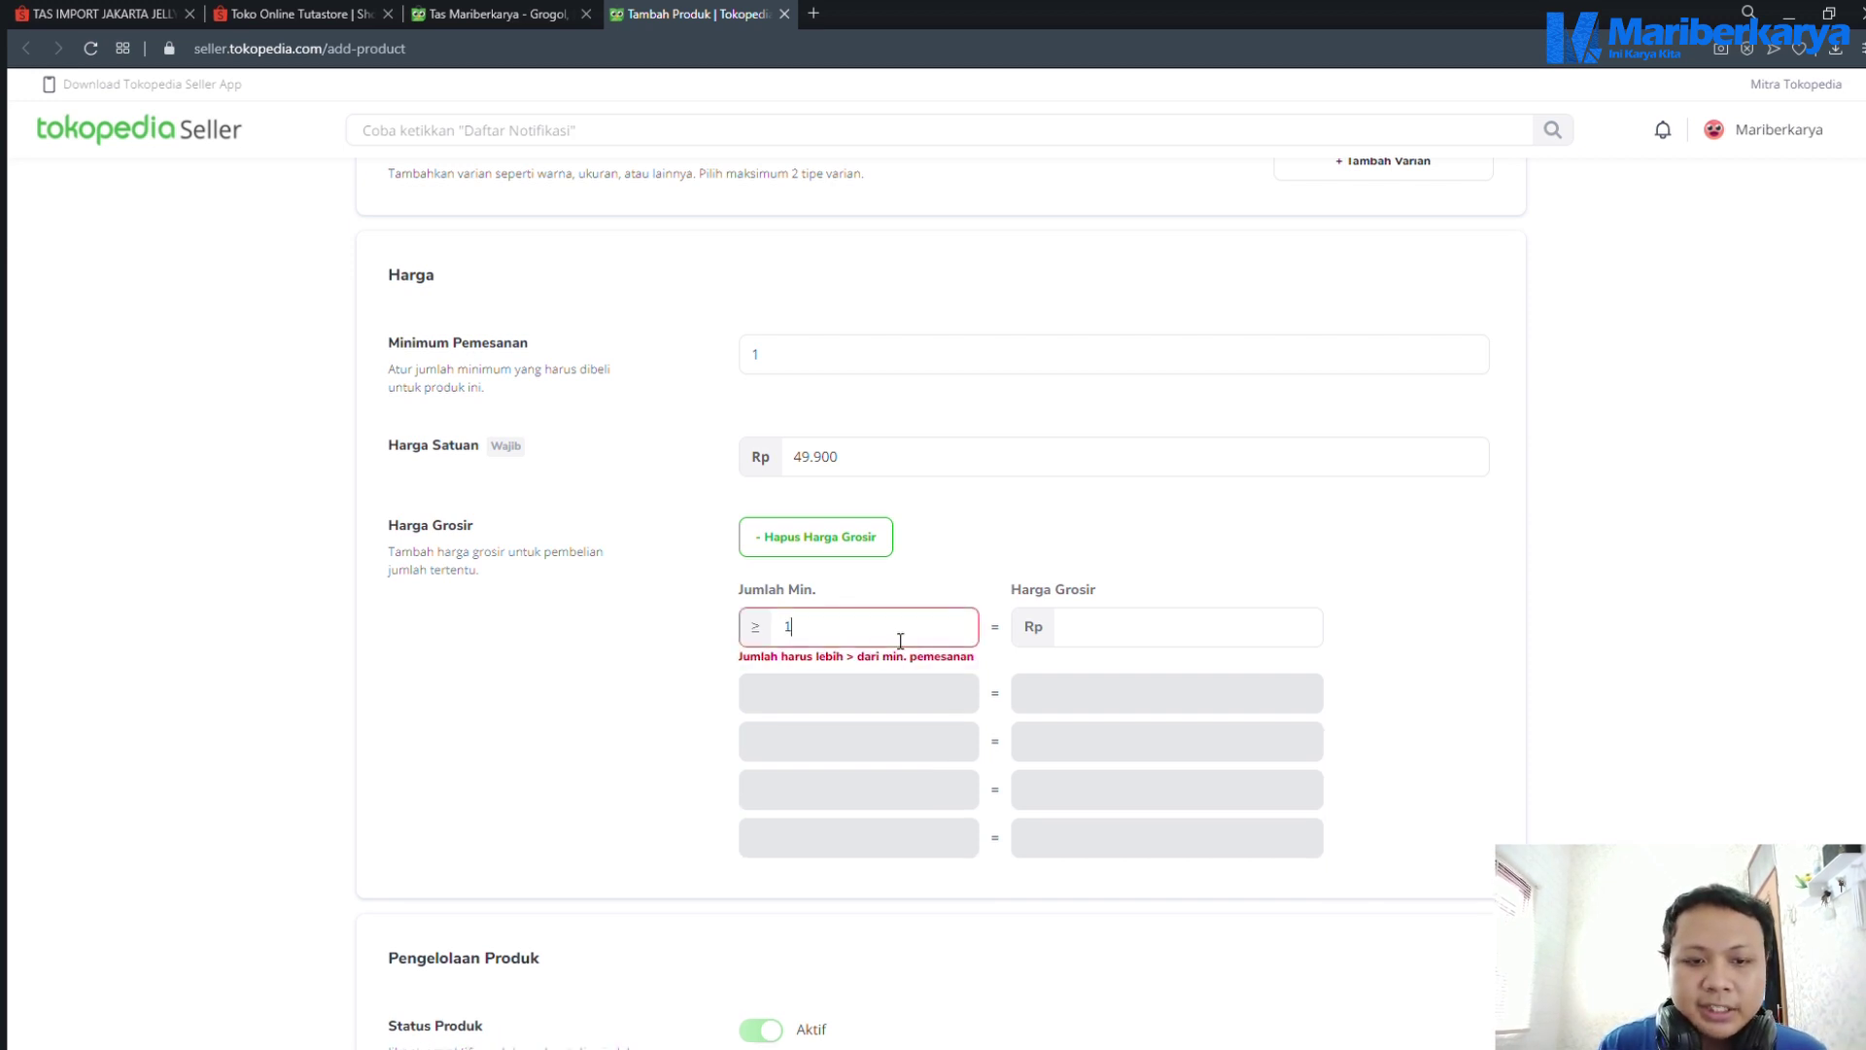
left_click(1102, 641)
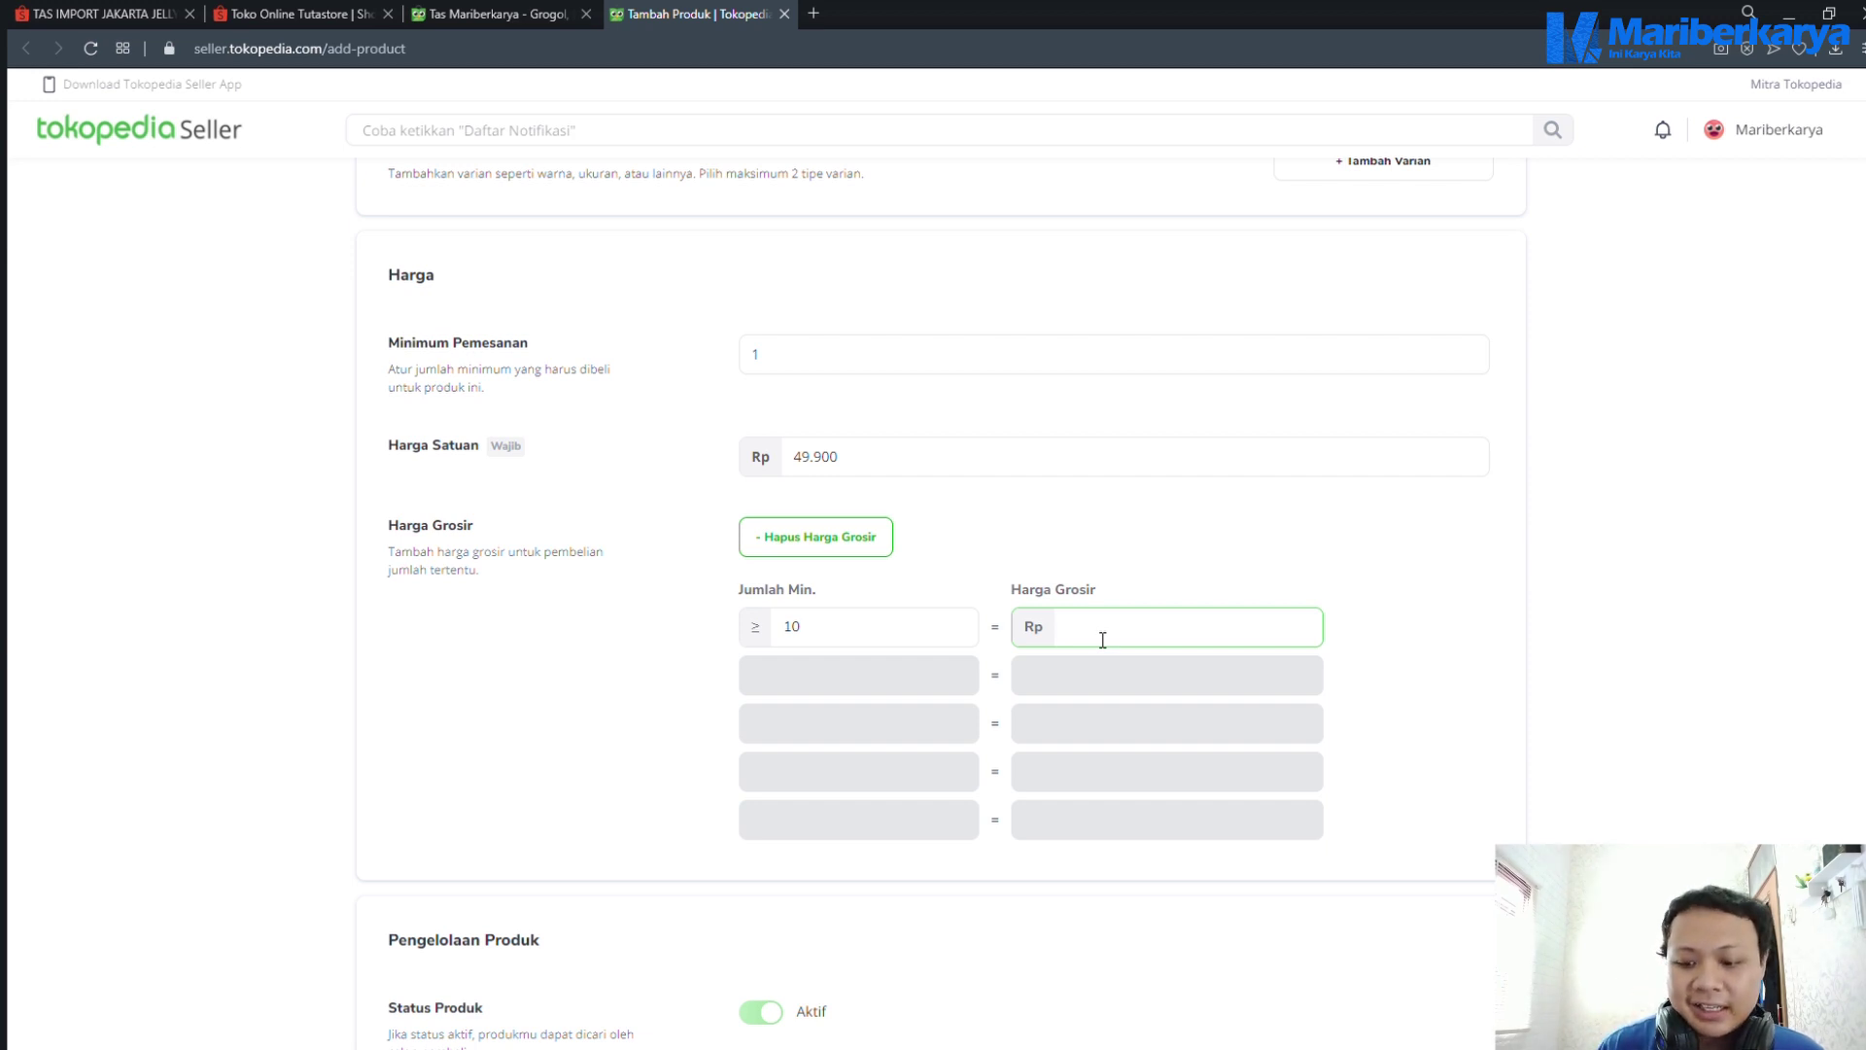
type("48")
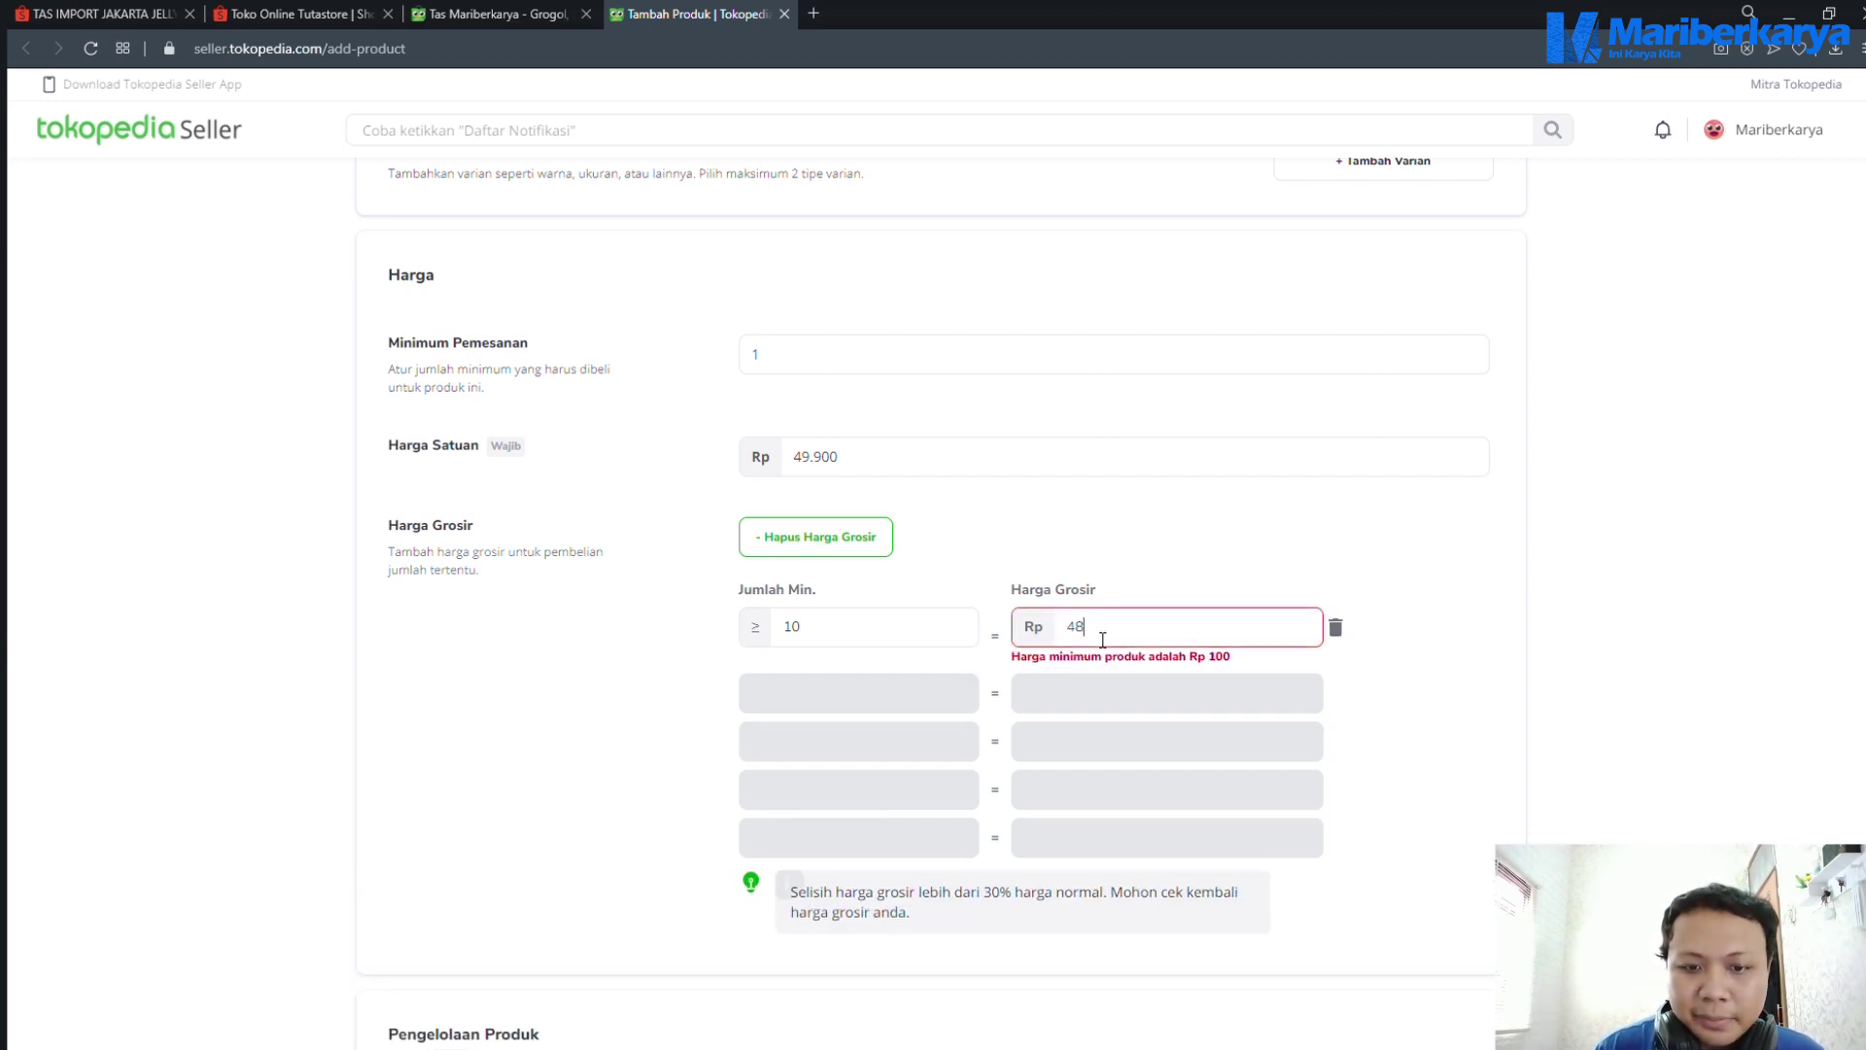
type(".900")
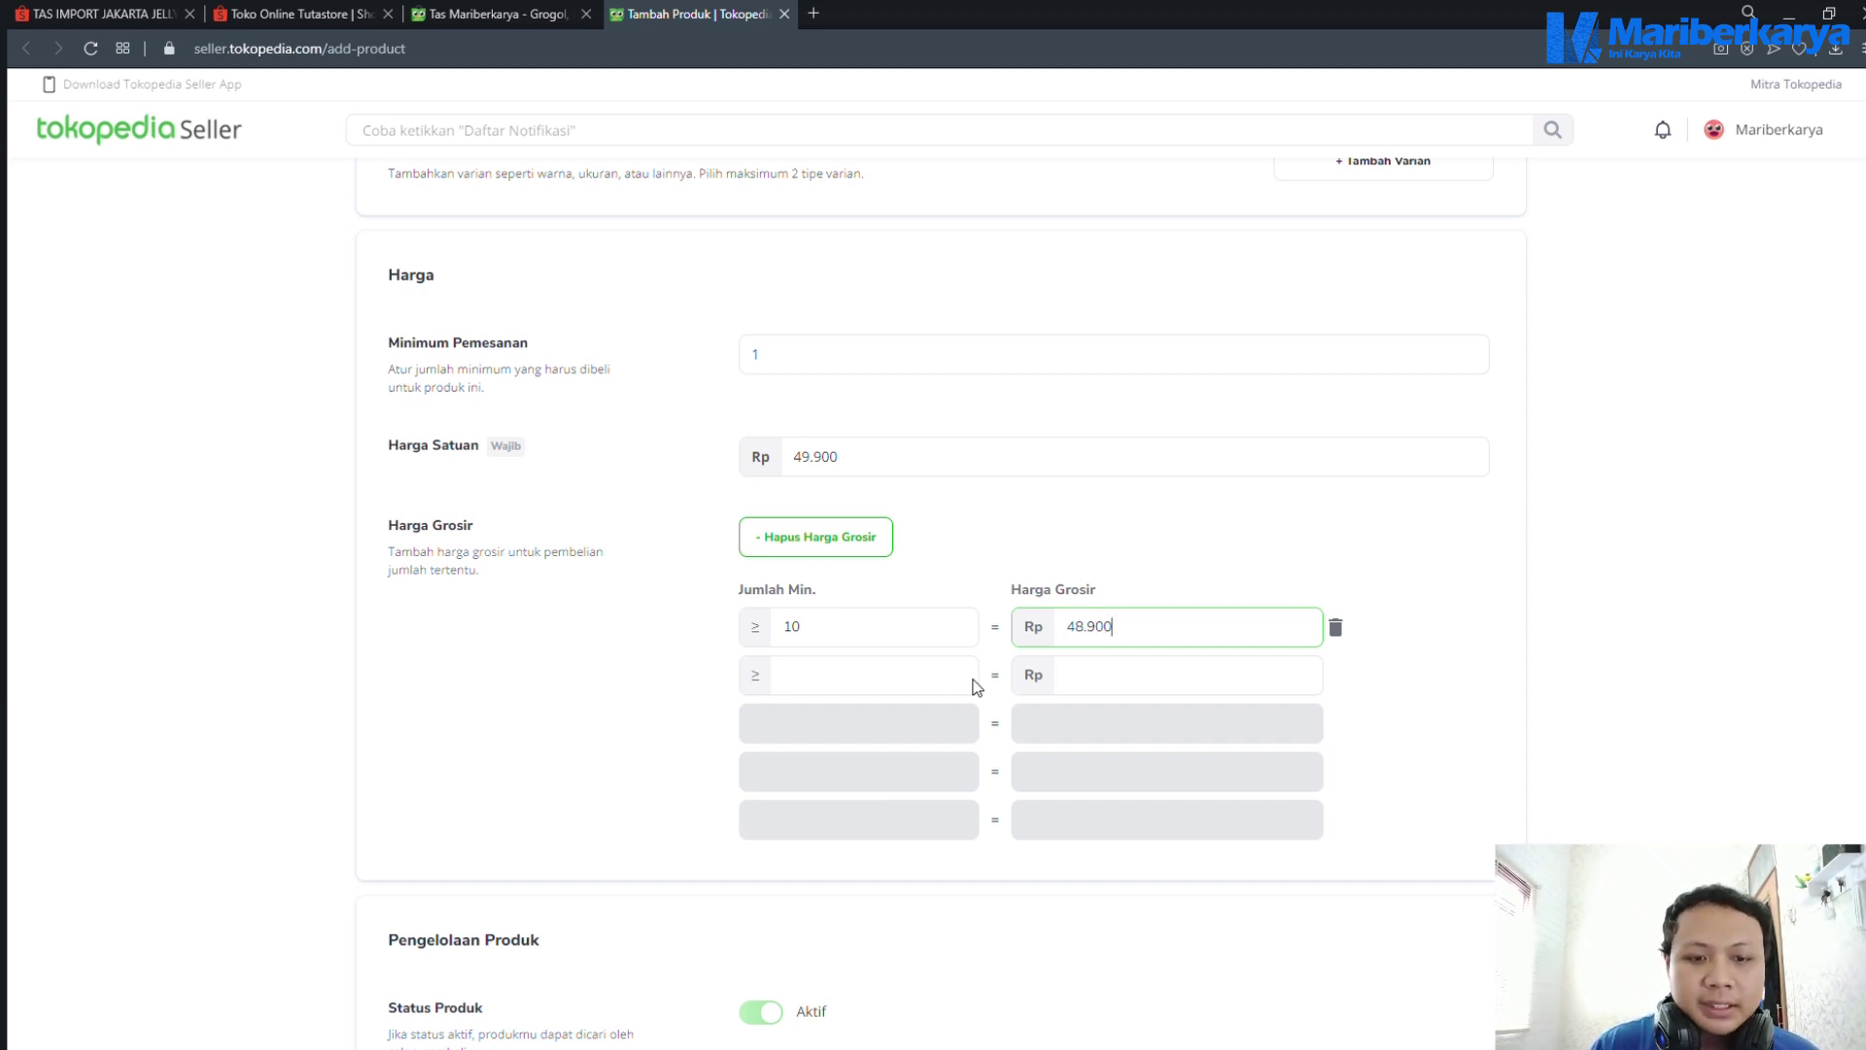
Add a second Harga Grosir tier of at least 30 pieces at Rp 46.900
left_click(931, 688)
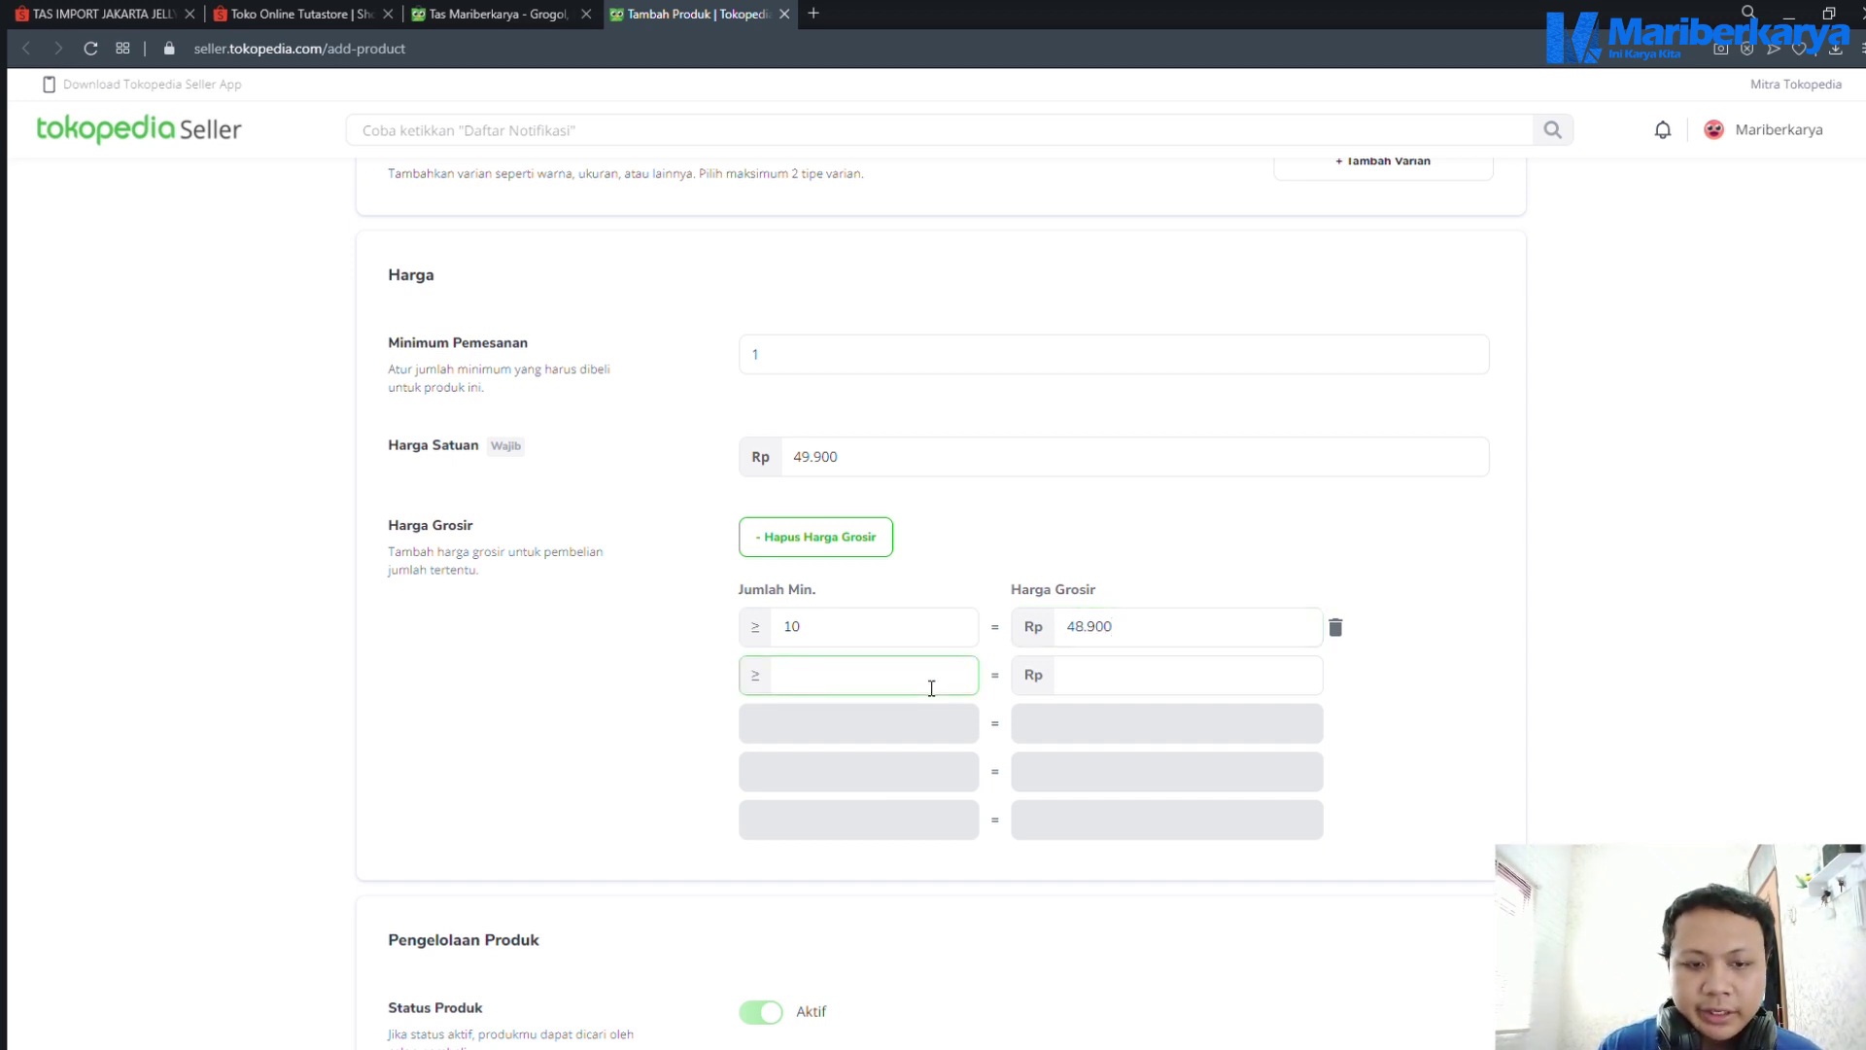
type("30")
left_click(1055, 680)
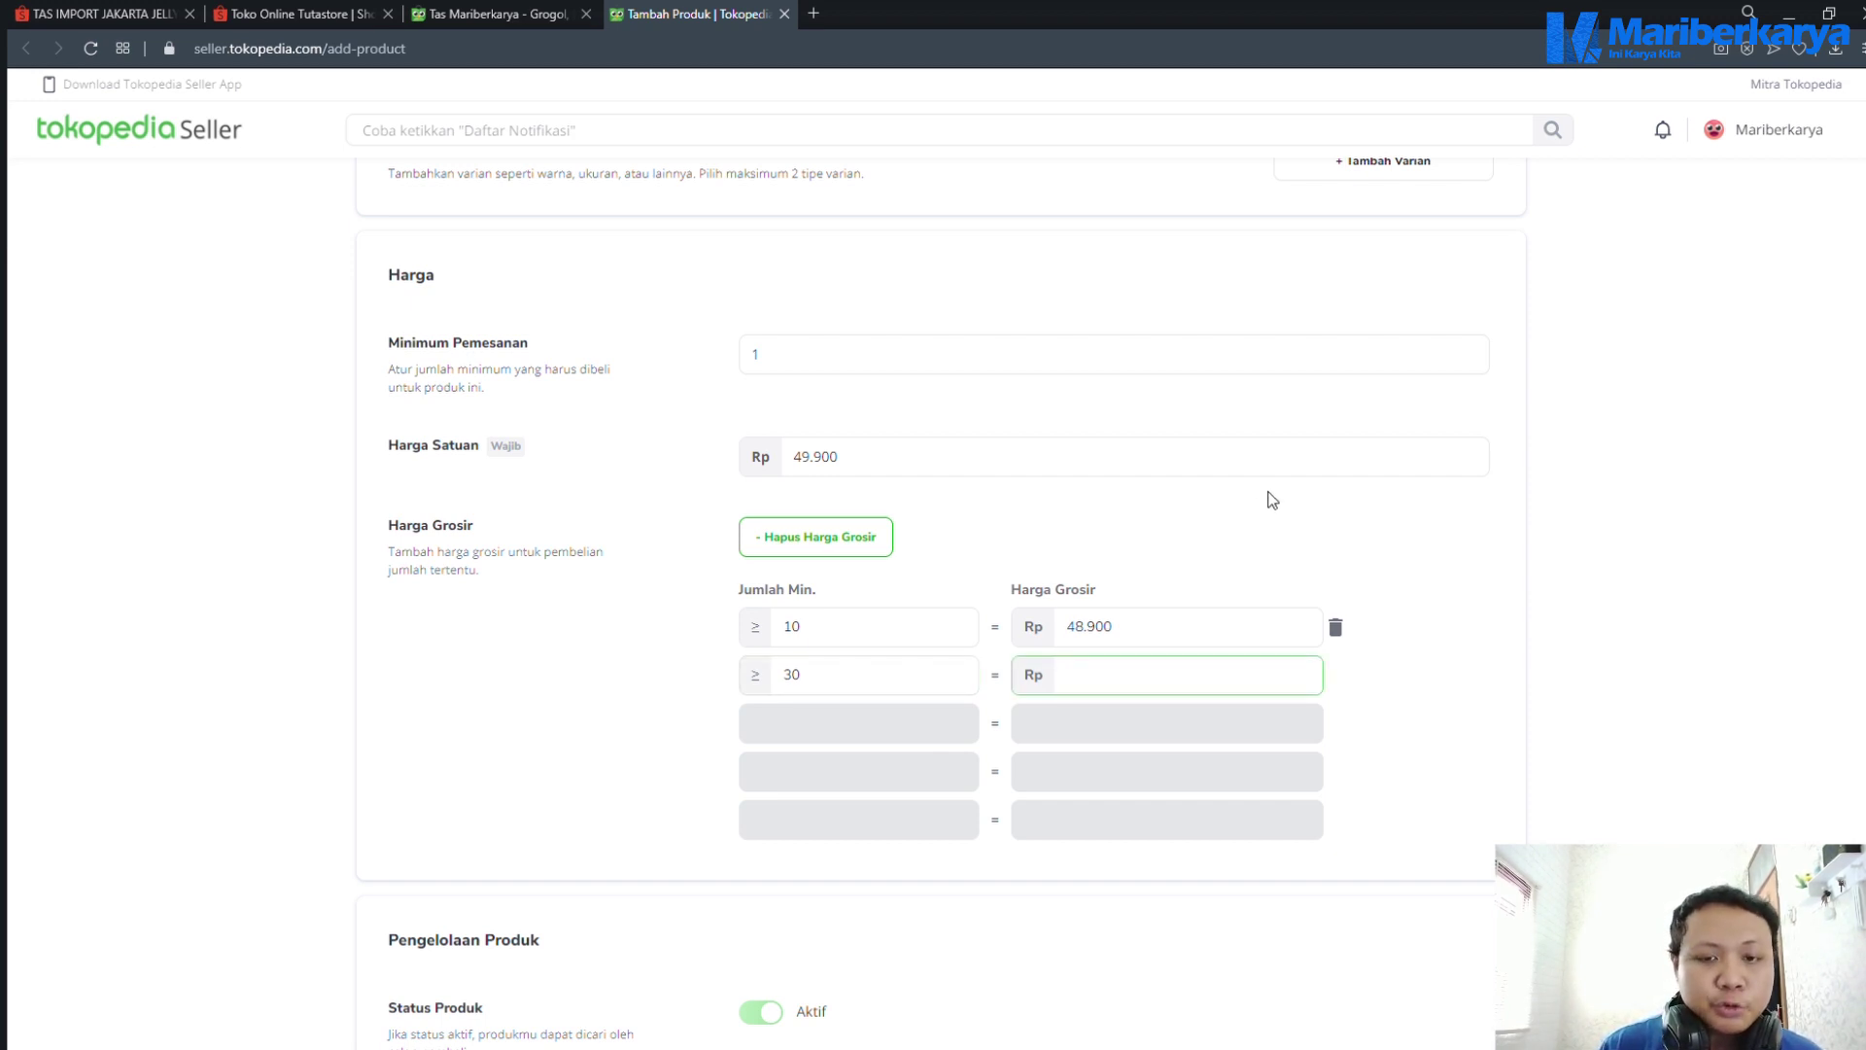
type("46")
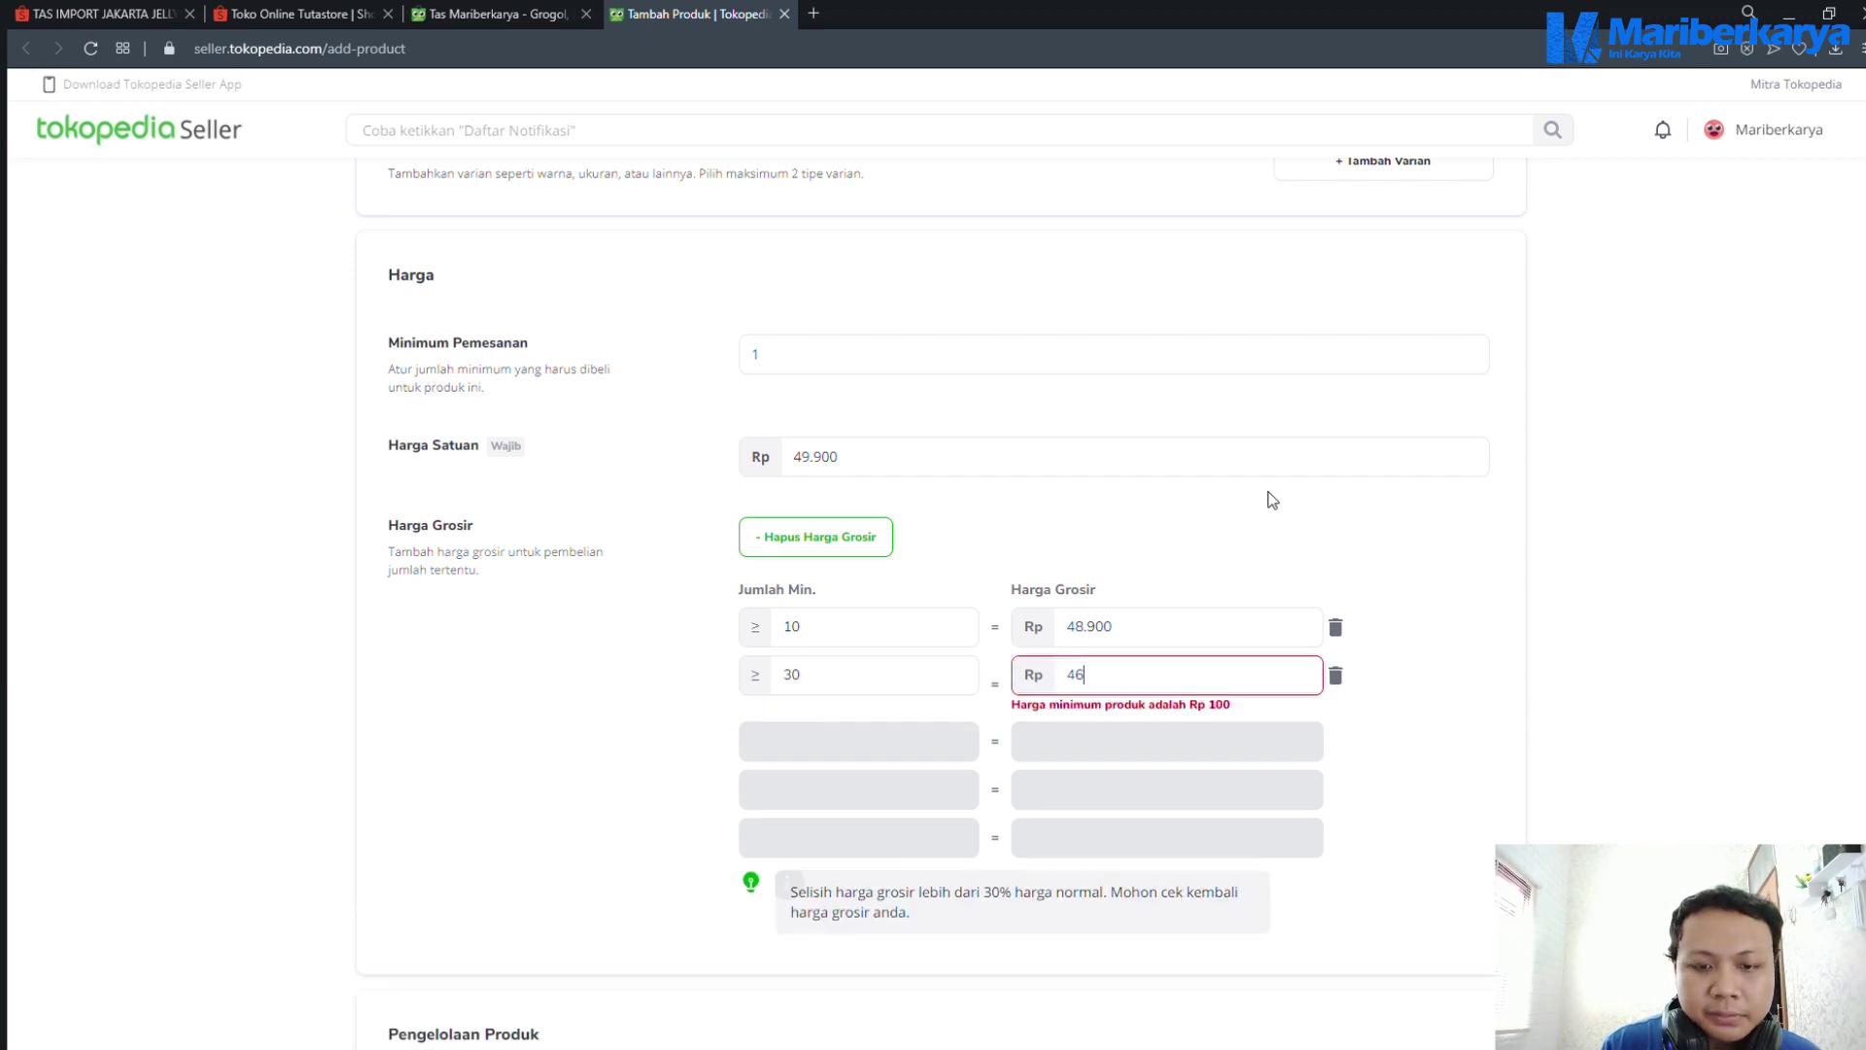
type(".900")
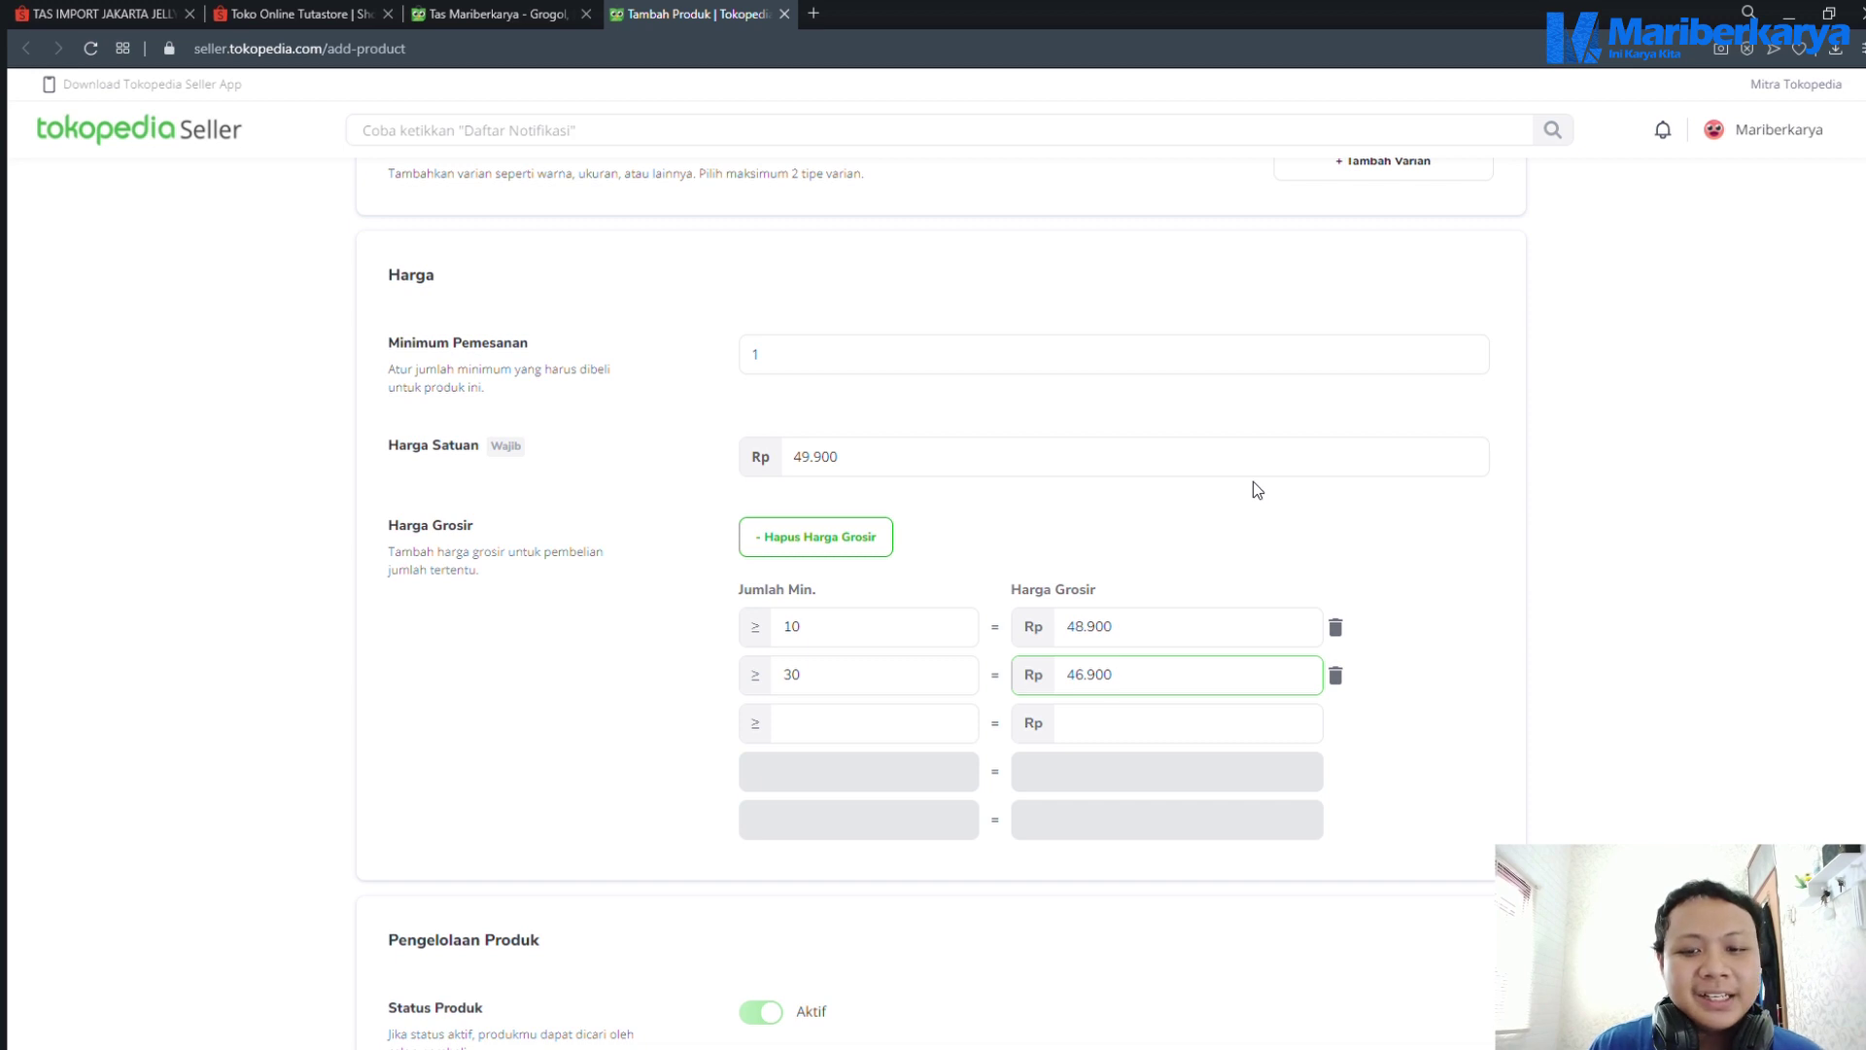
scroll(1281, 494, "down", 3)
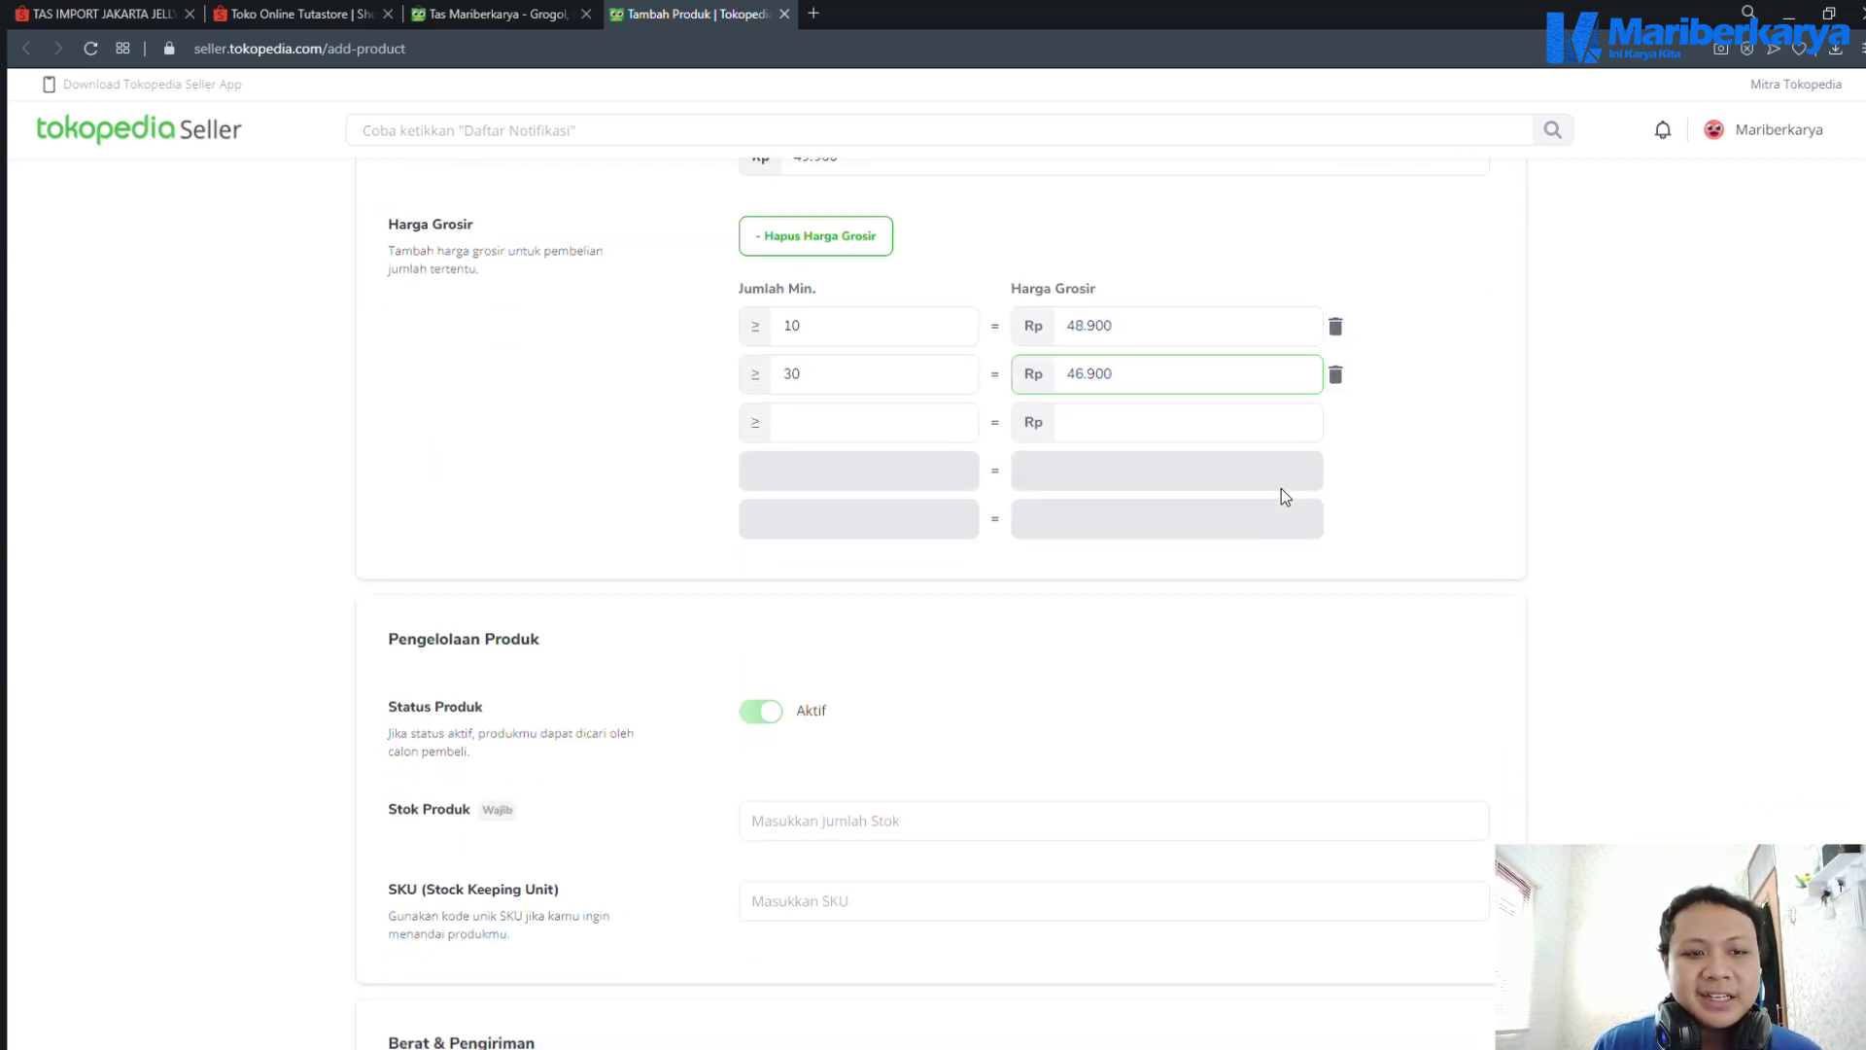
scroll(1281, 496, "up", 2)
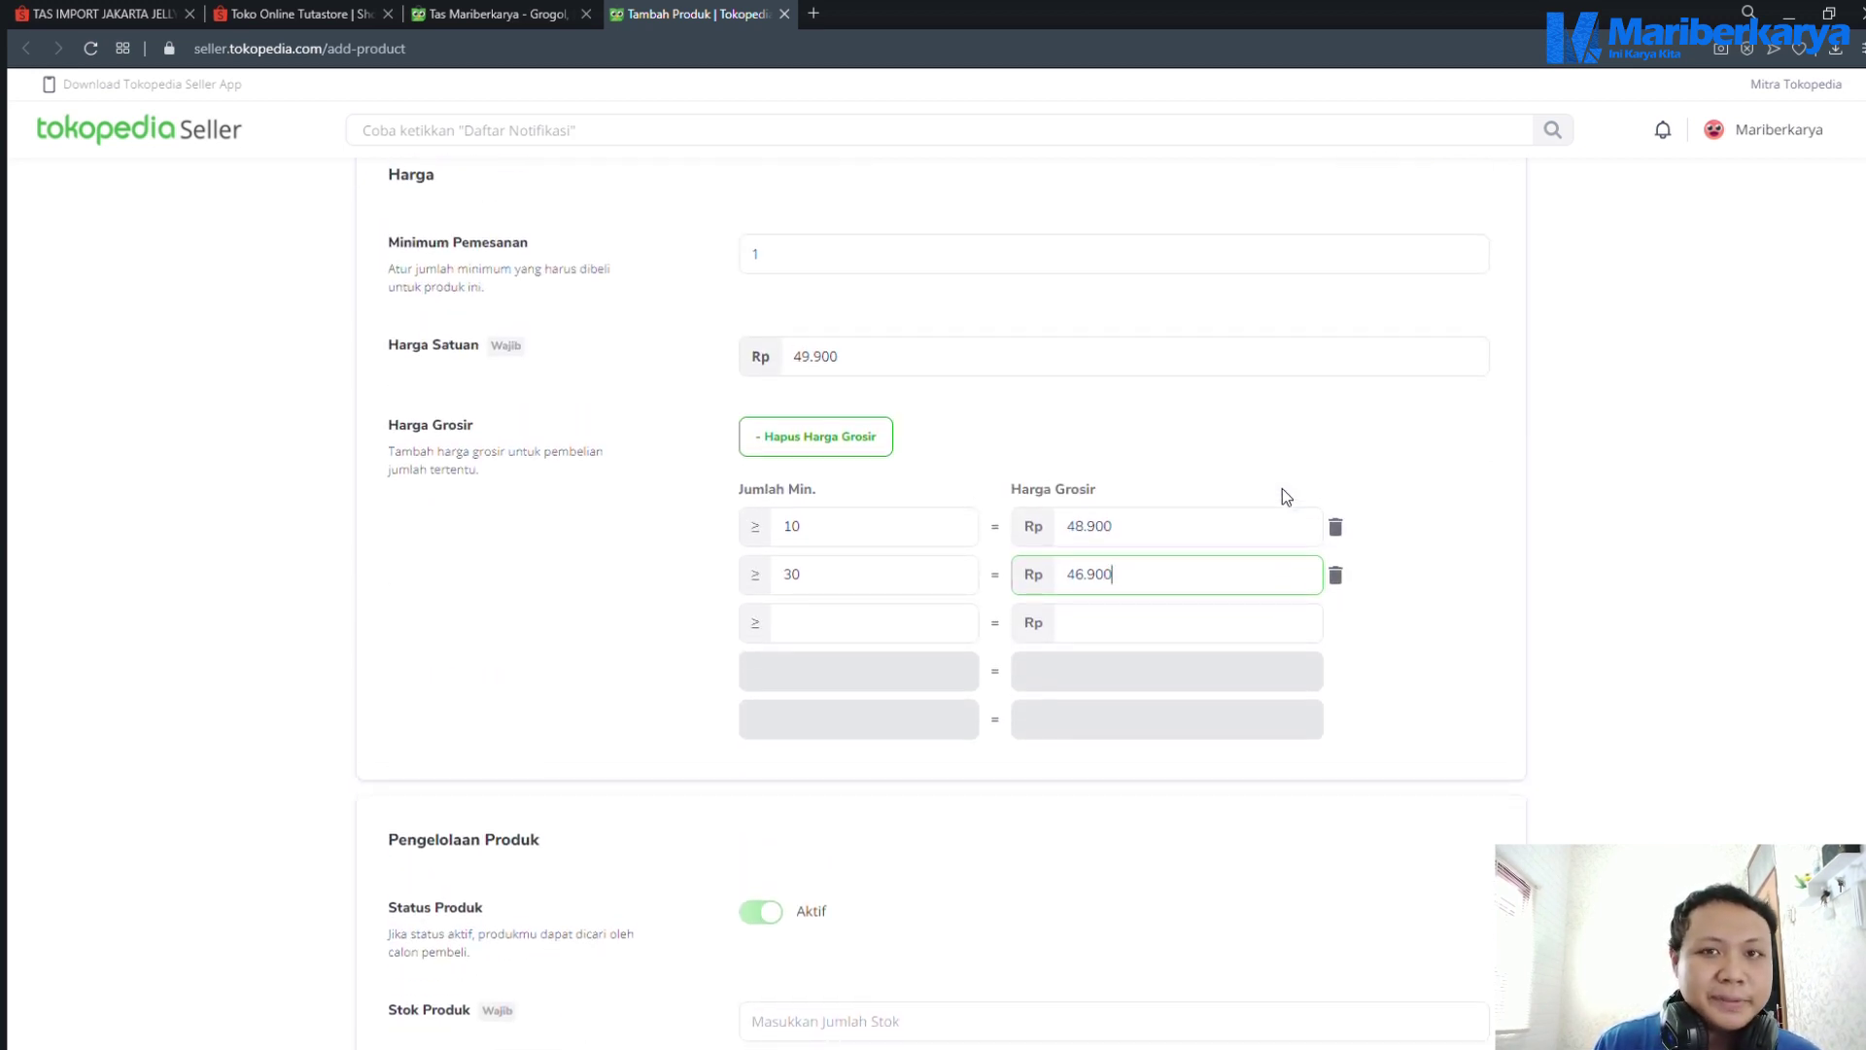
Set the product's Stok Produk to 50
scroll(1281, 496, "down", 5)
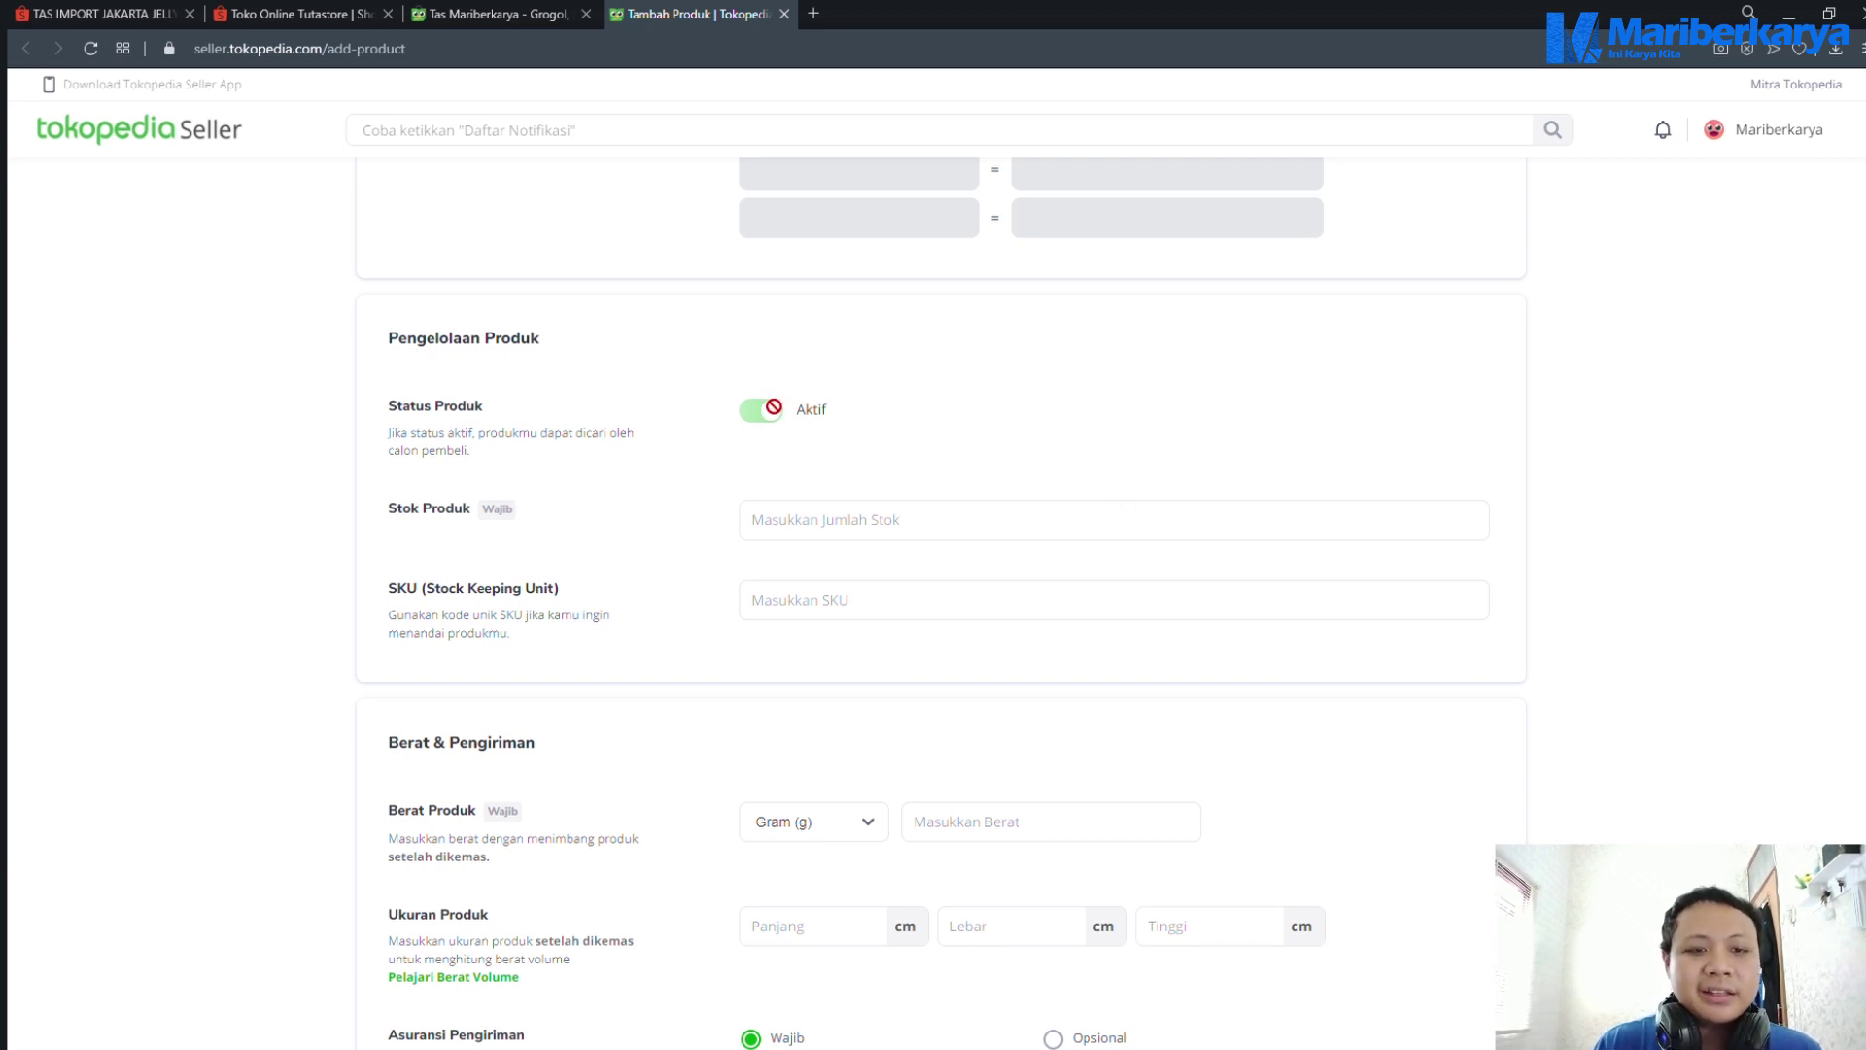
left_click(1006, 538)
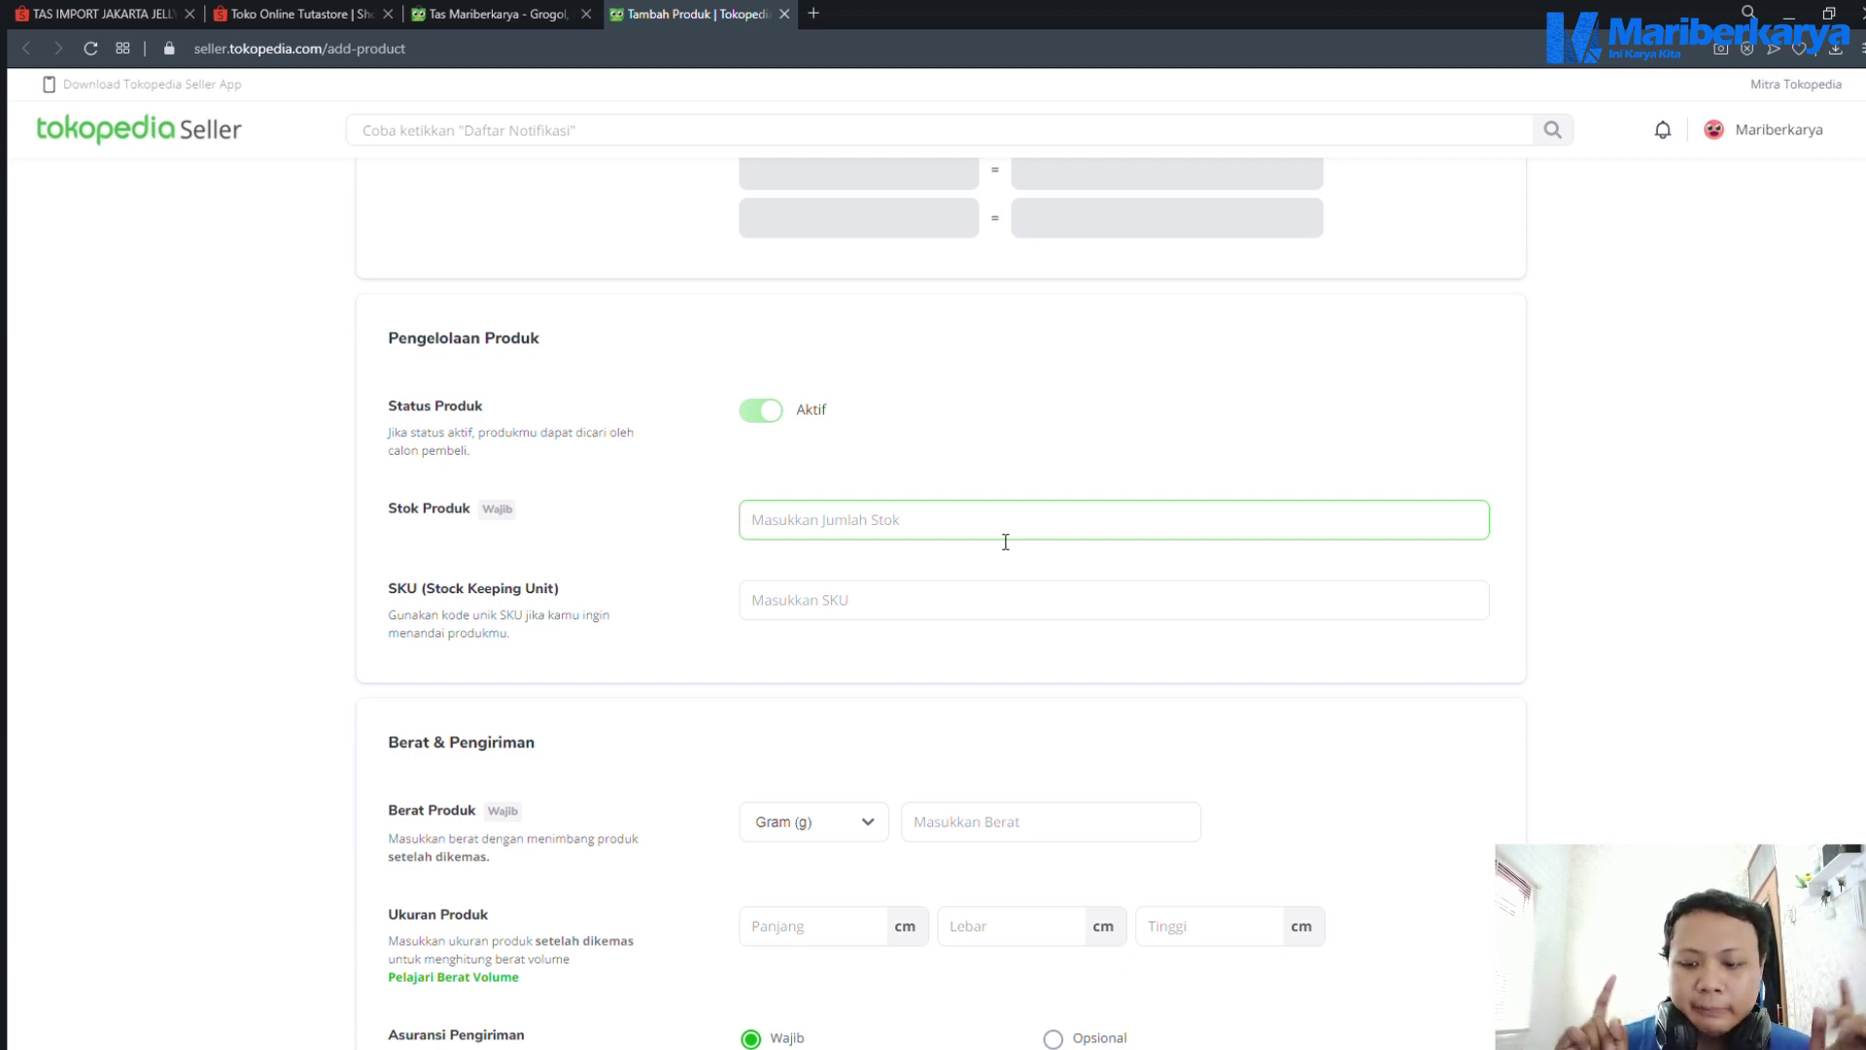
type("50")
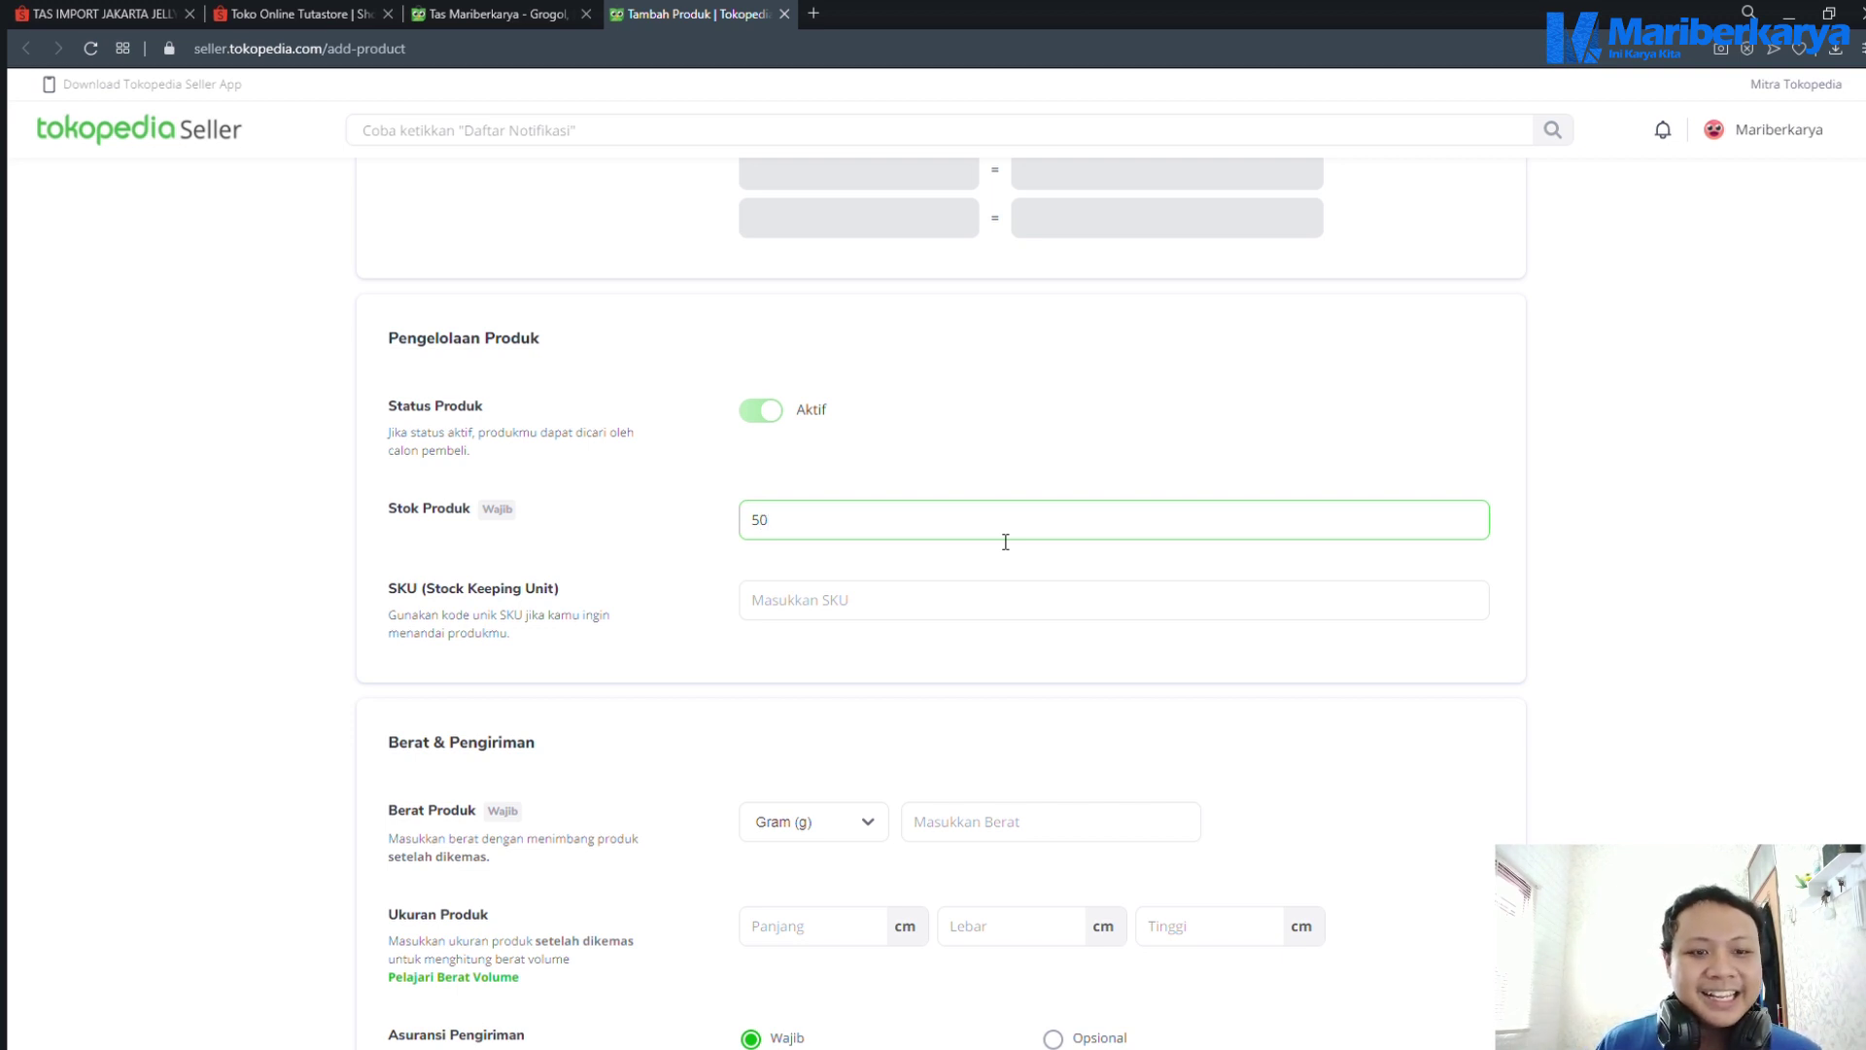
Copy the code TSGH18 from the end of the product name into the SKU (Stock Keeping Unit) field
left_click(799, 612)
scroll(1102, 654, "up", 20)
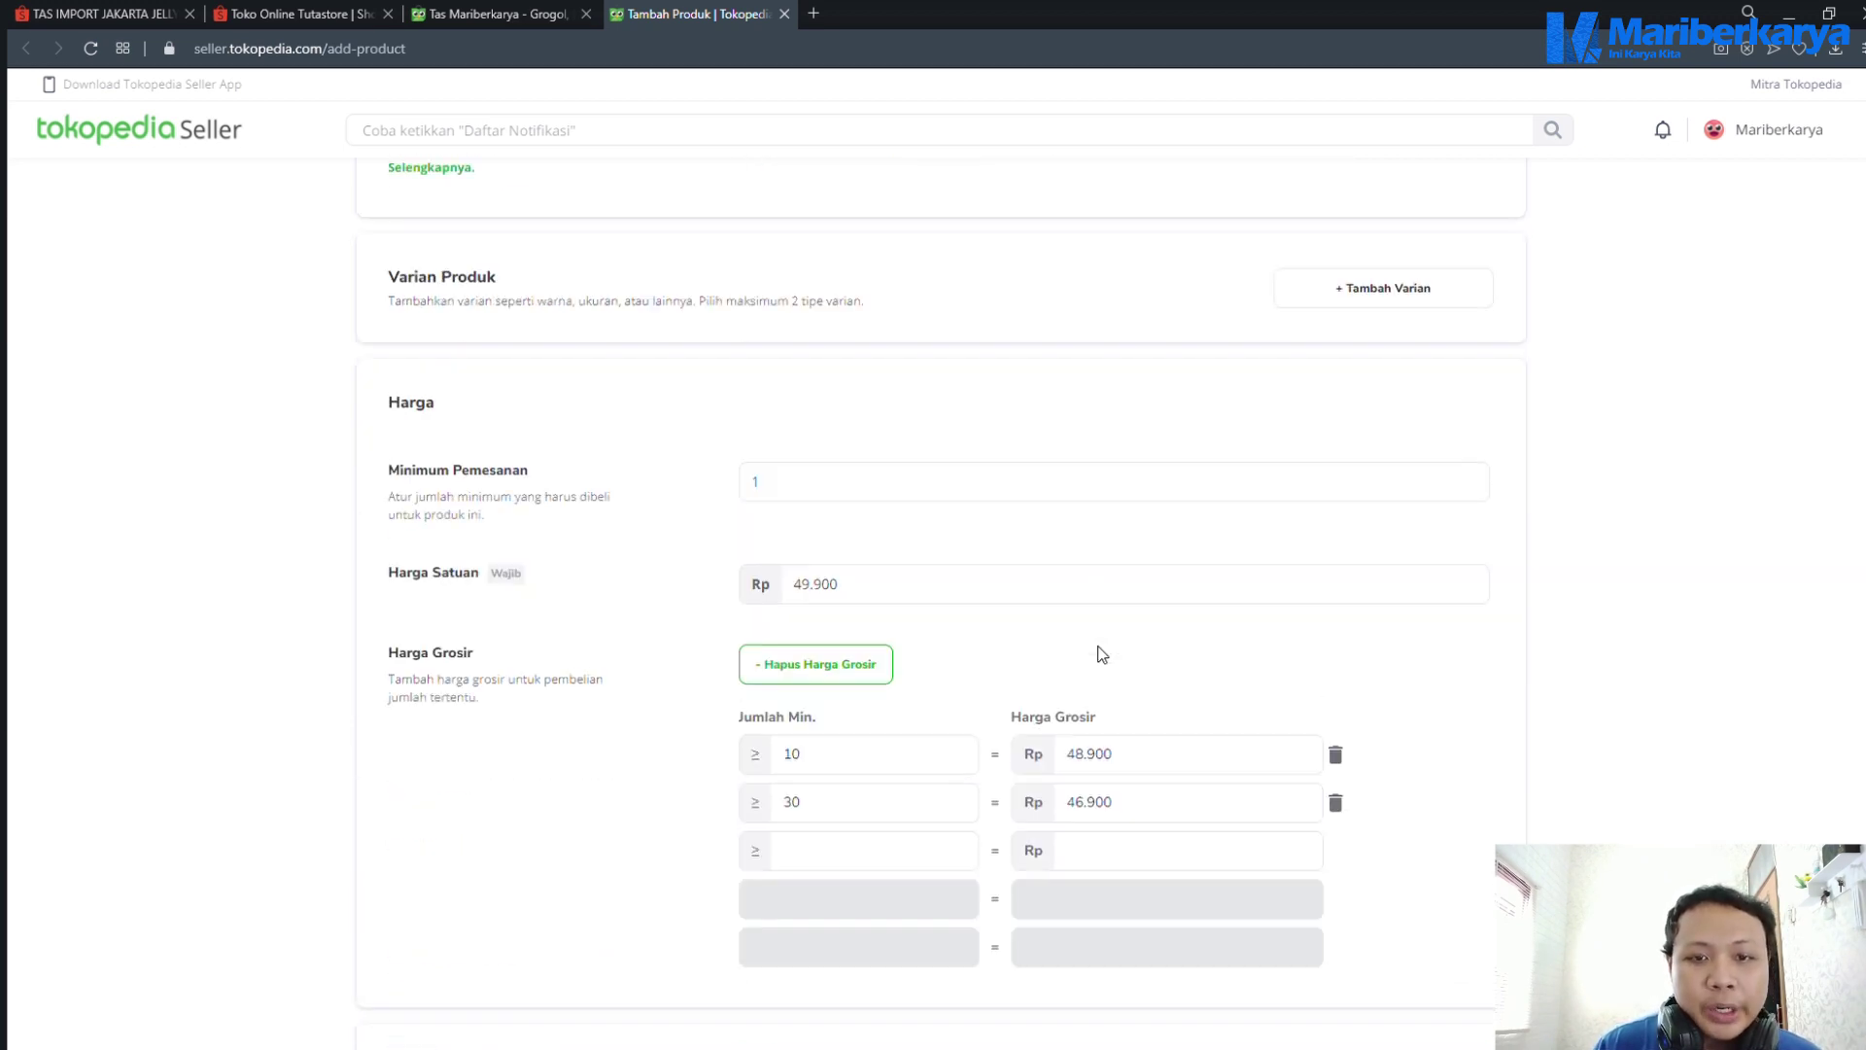
scroll(1102, 654, "up", 4)
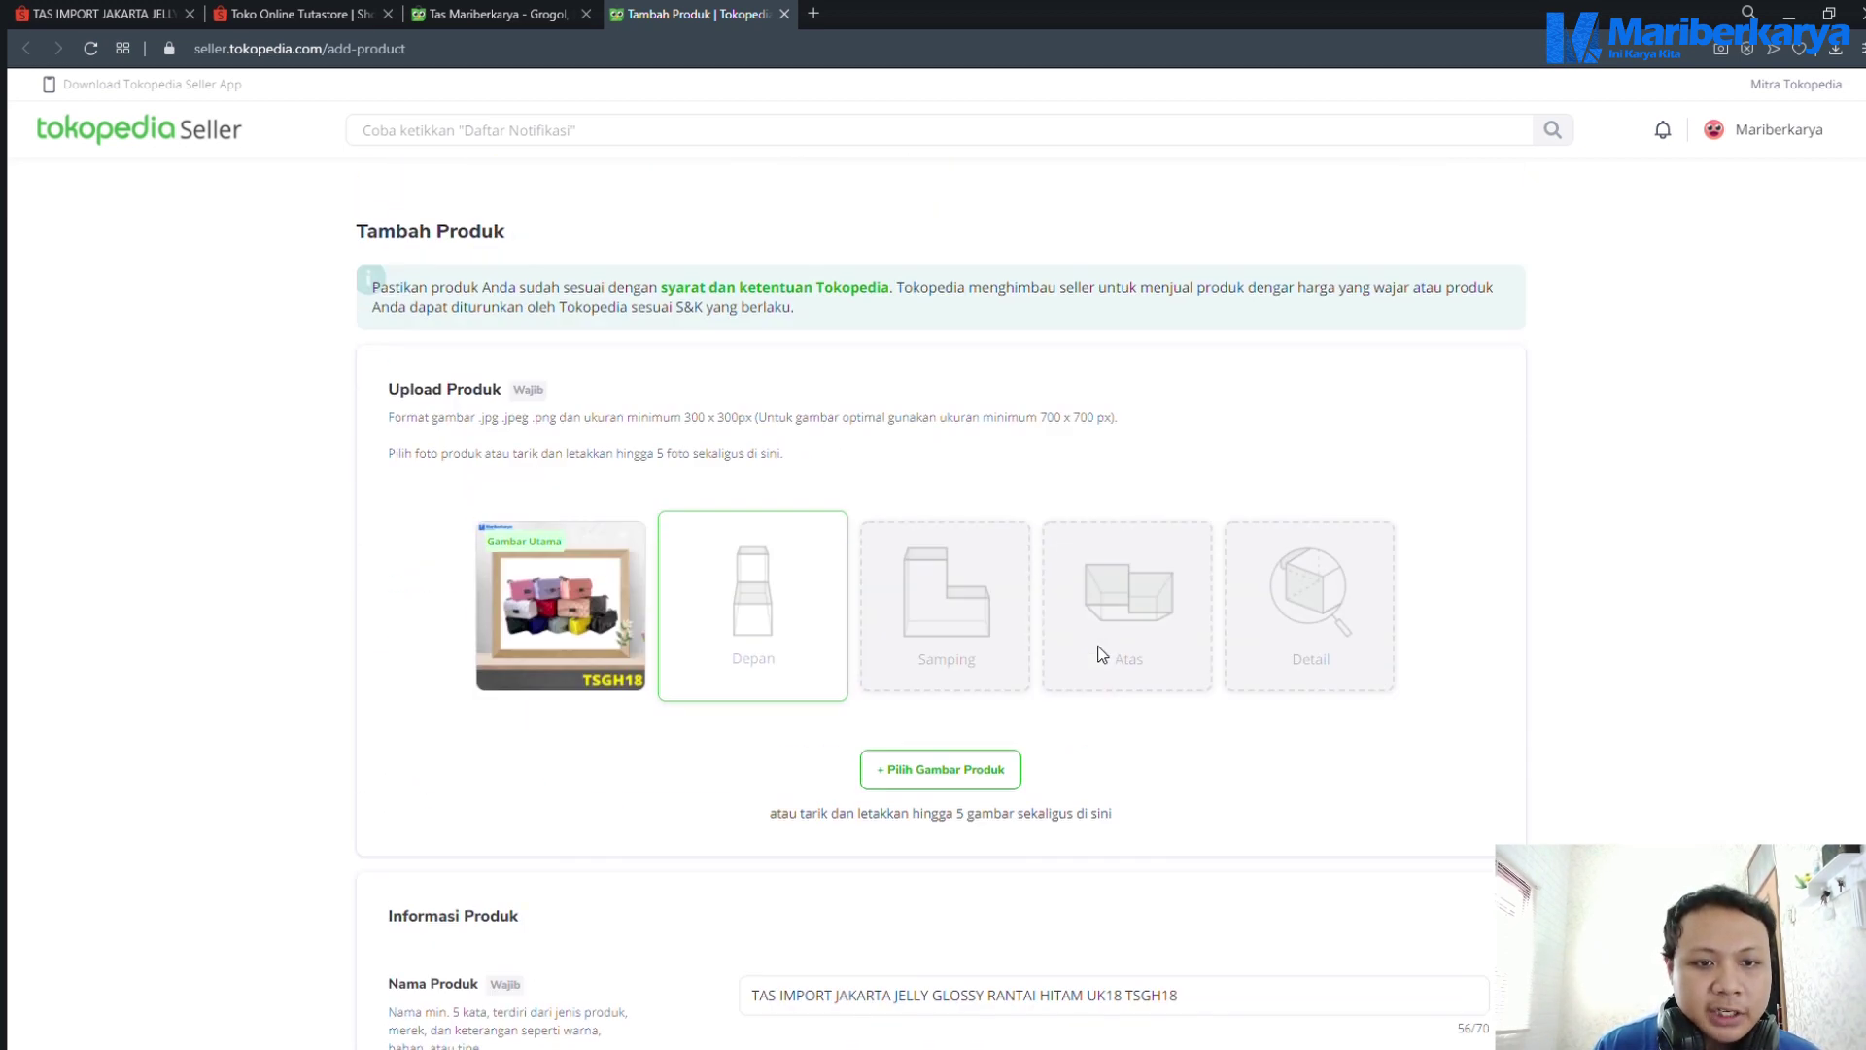
scroll(1102, 655, "down", 8)
scroll(1102, 654, "up", 2)
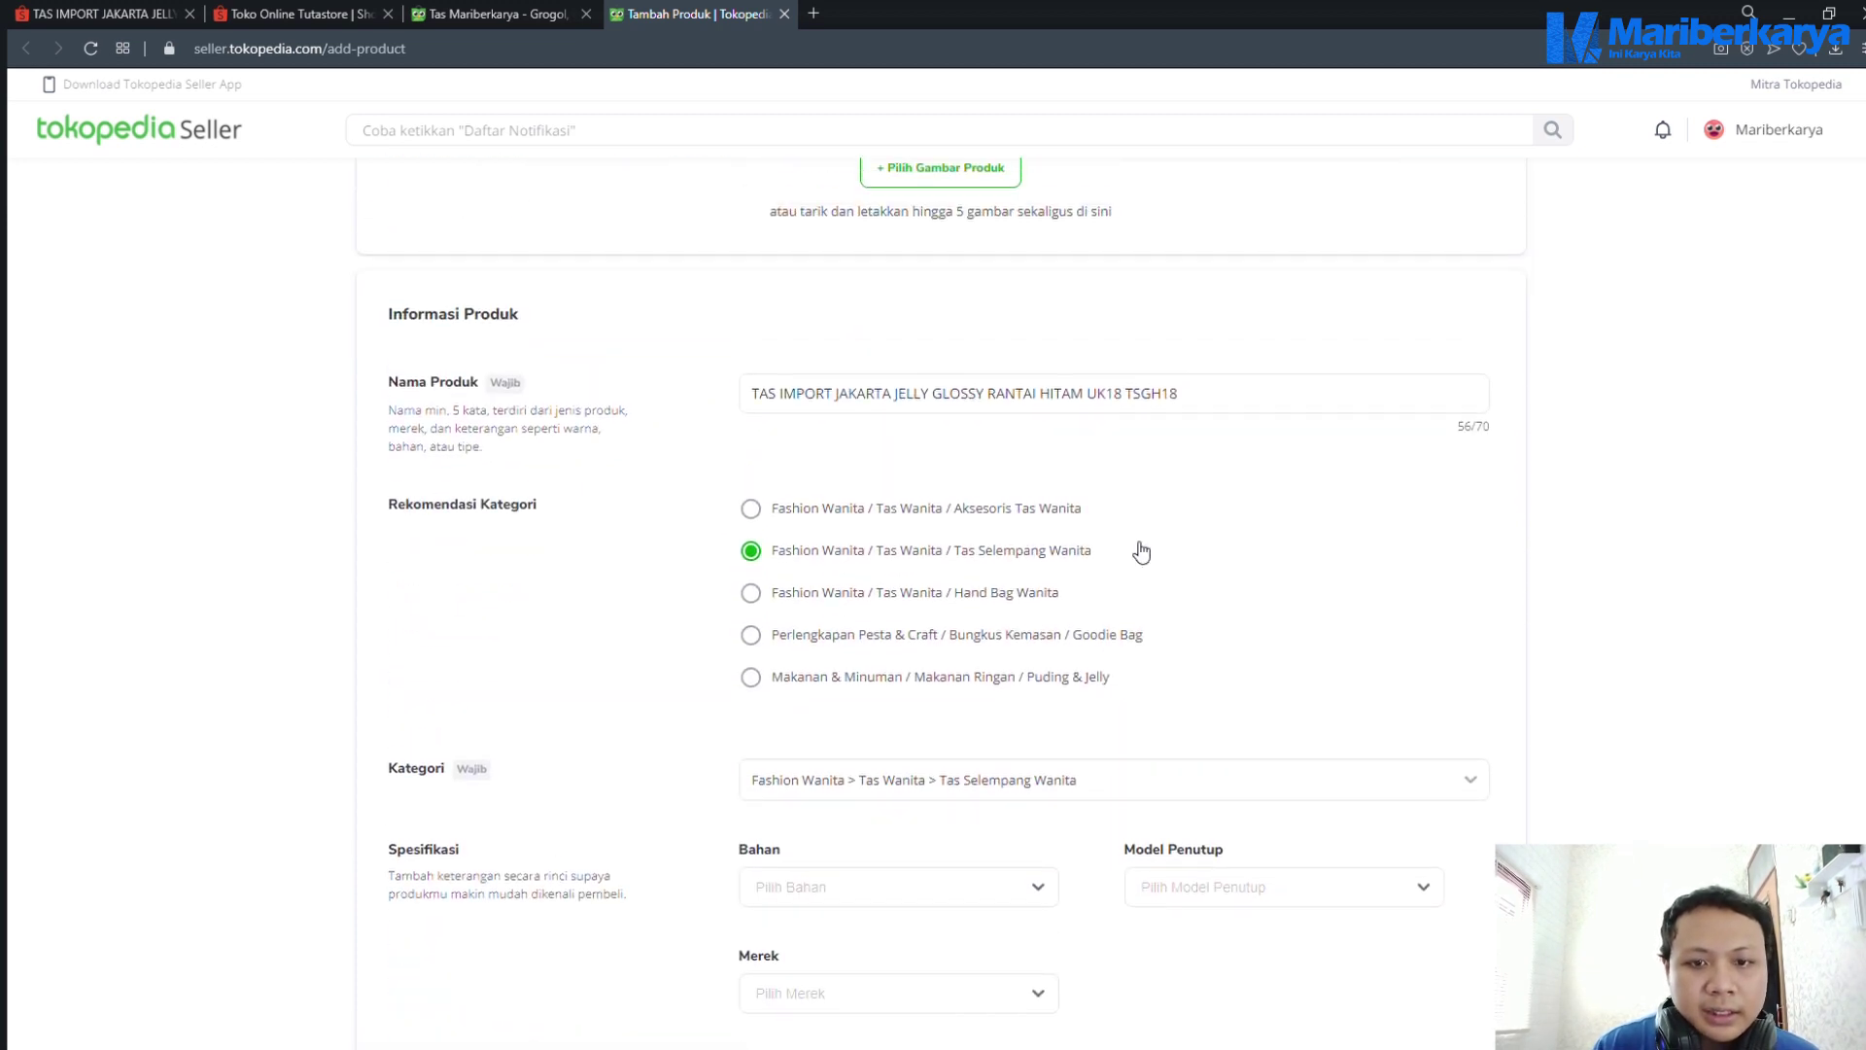
left_click_drag(1125, 399, 1217, 406)
key("ctrl+c")
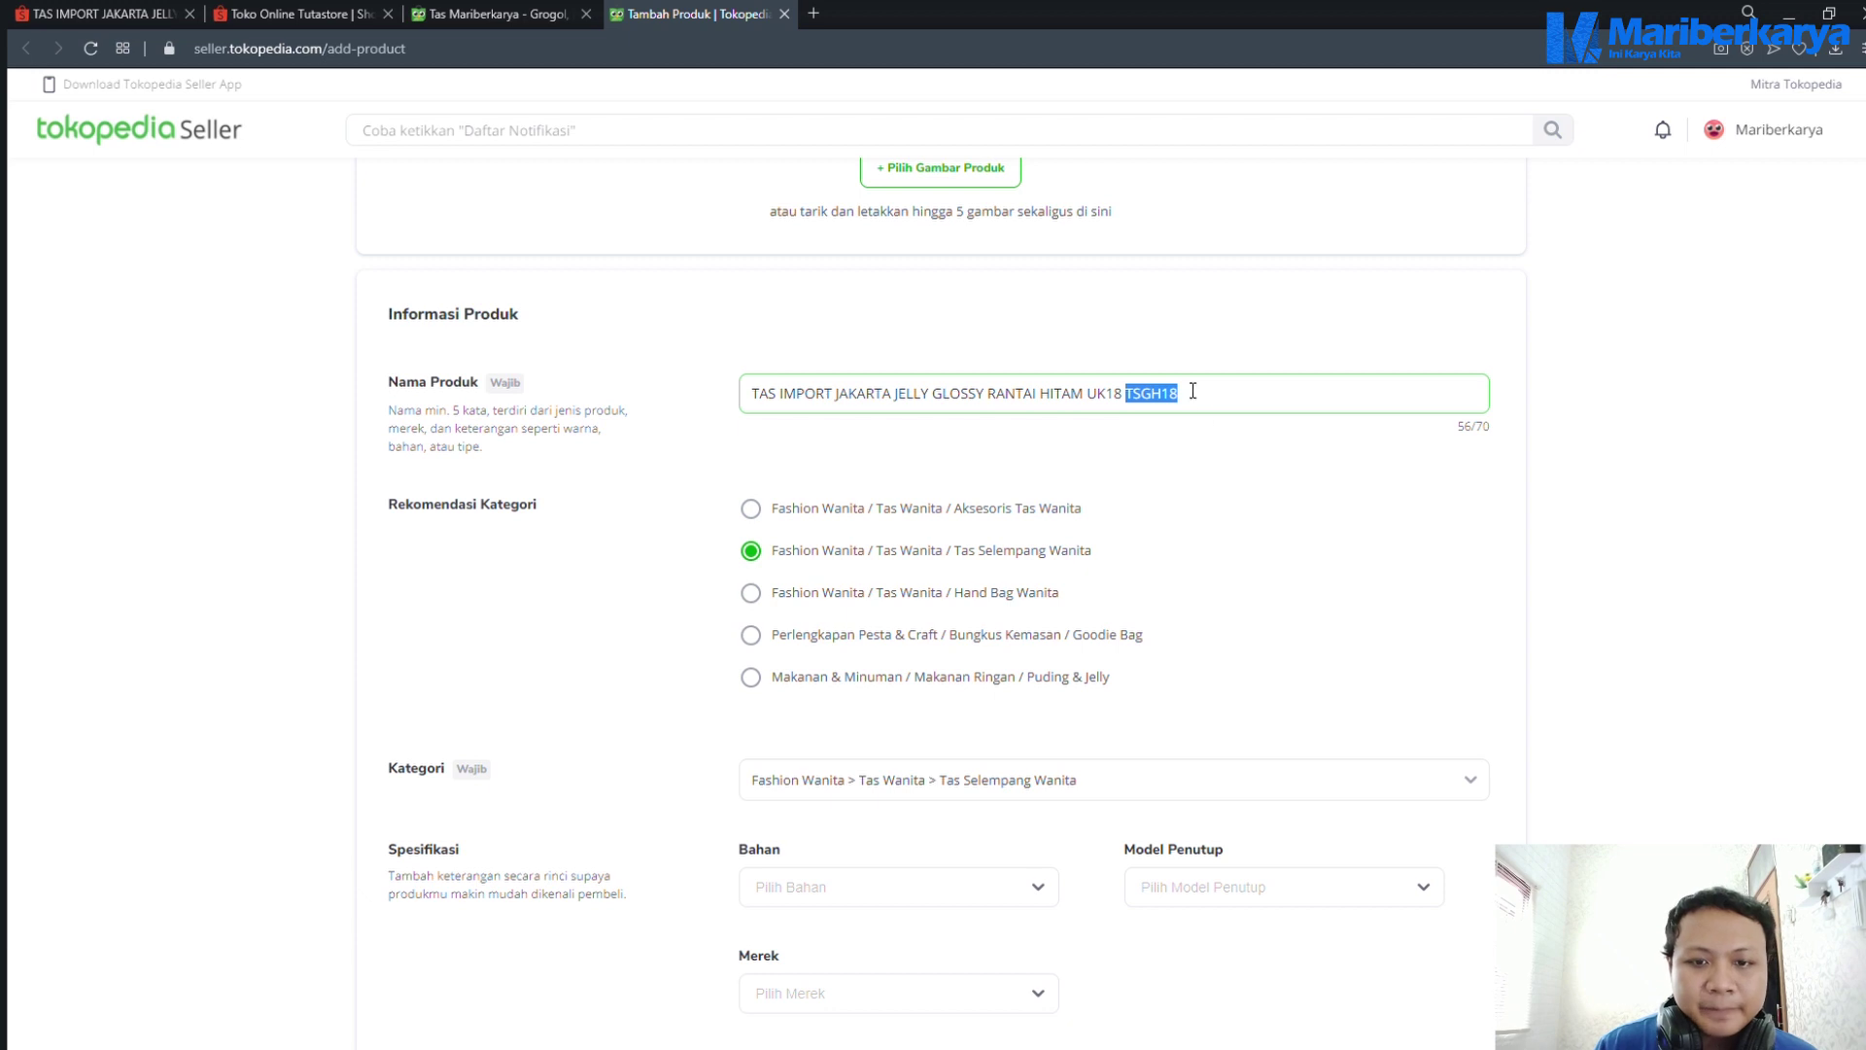
scroll(1161, 445, "down", 20)
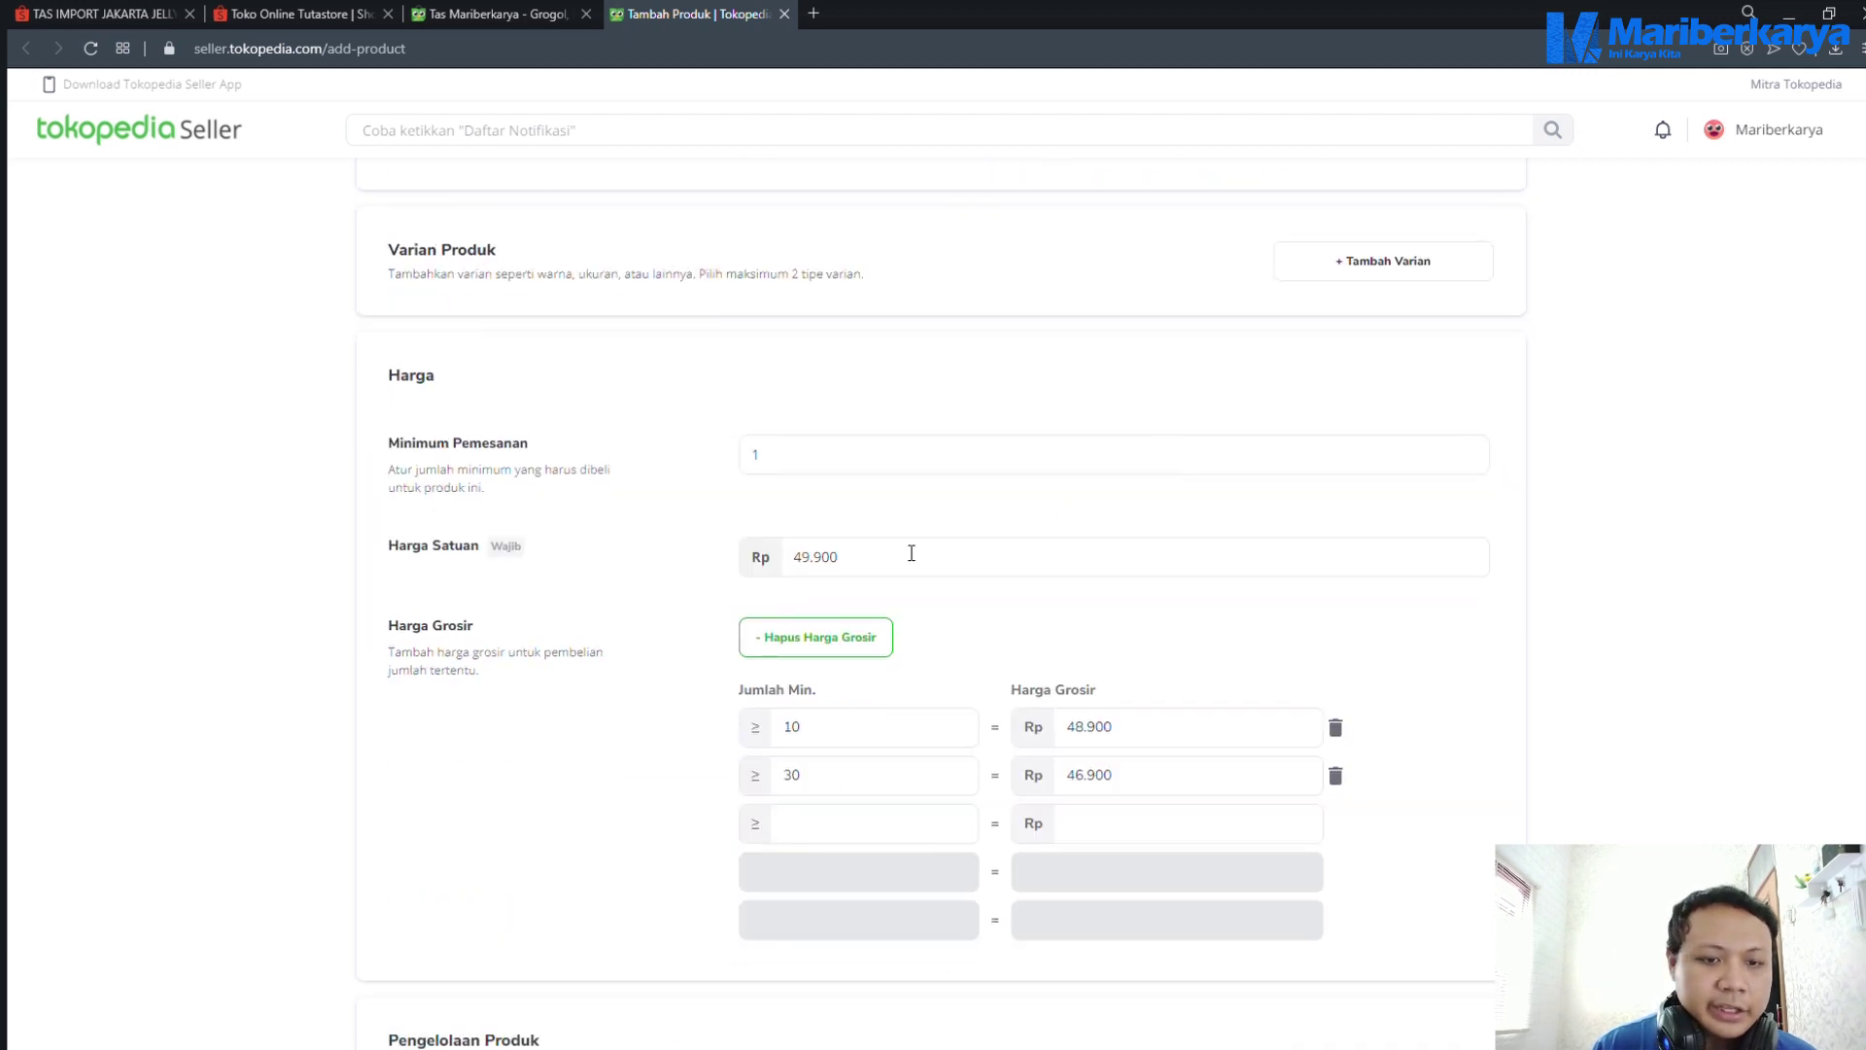
scroll(903, 556, "down", 5)
left_click(809, 259)
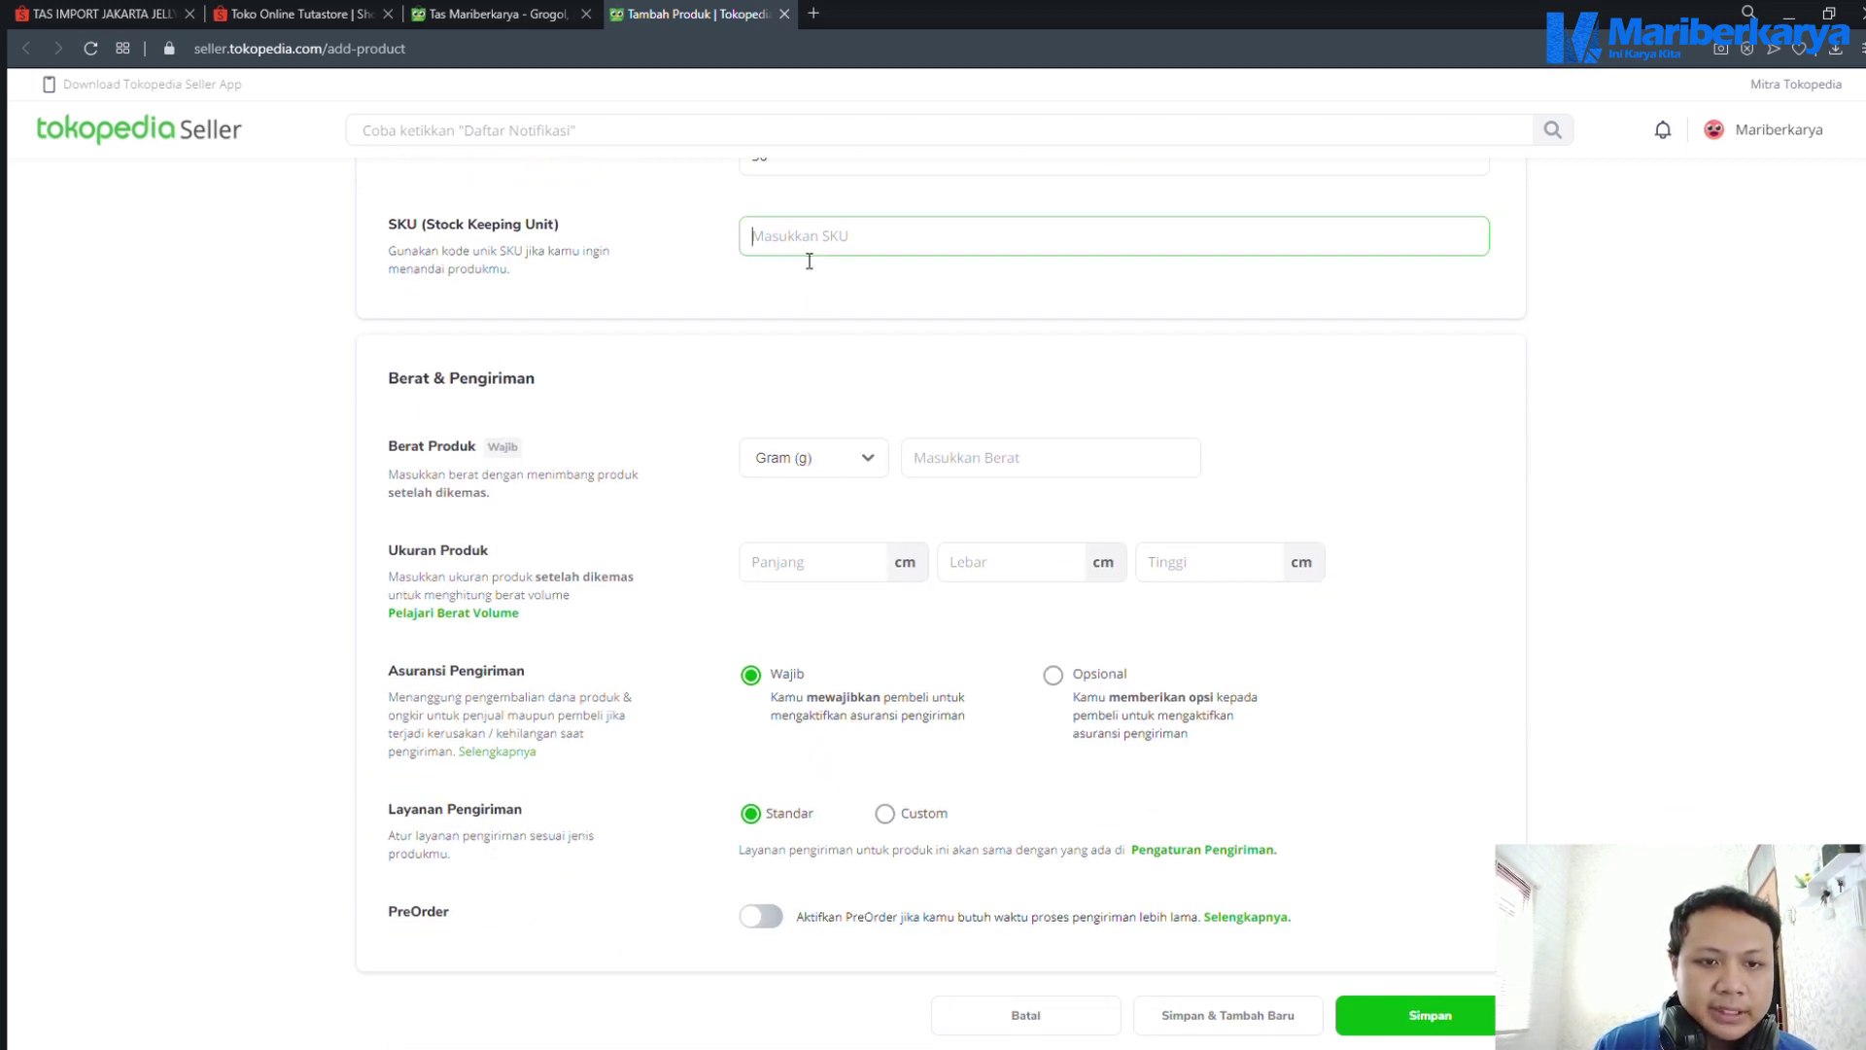
key("ctrl+v")
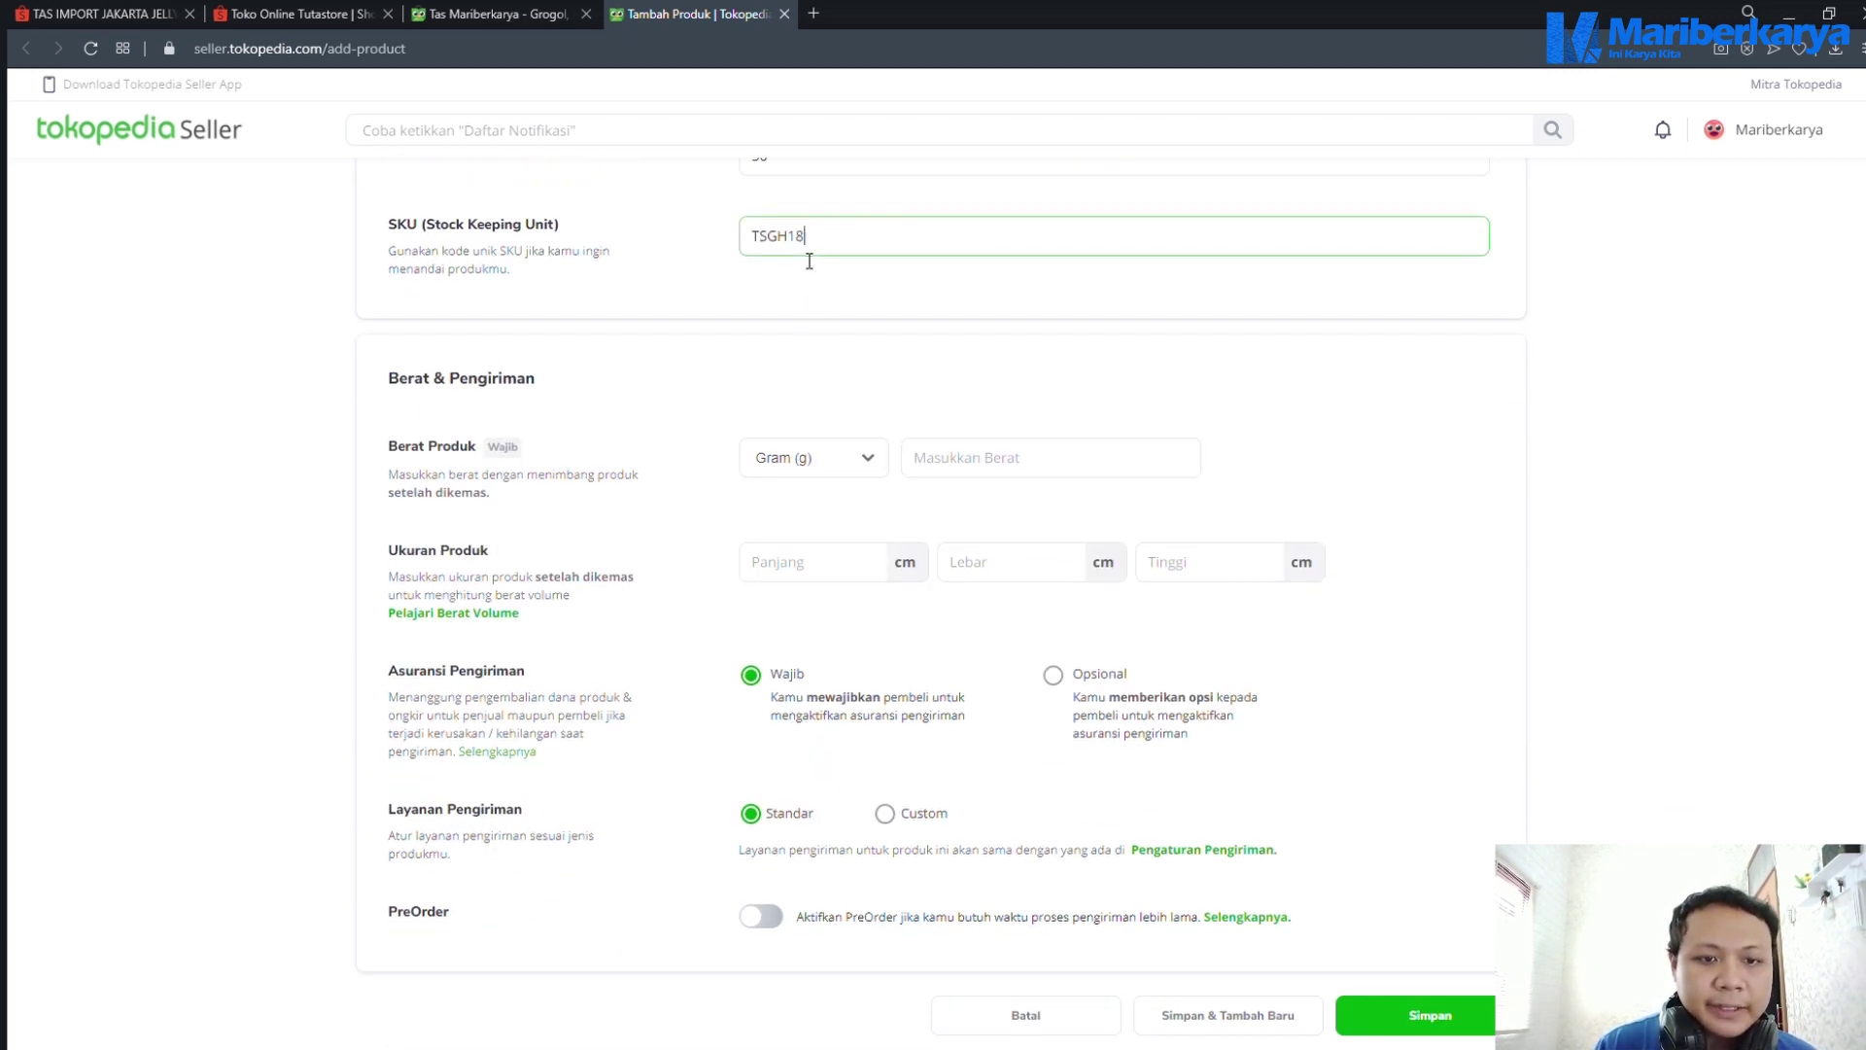
left_click(972, 389)
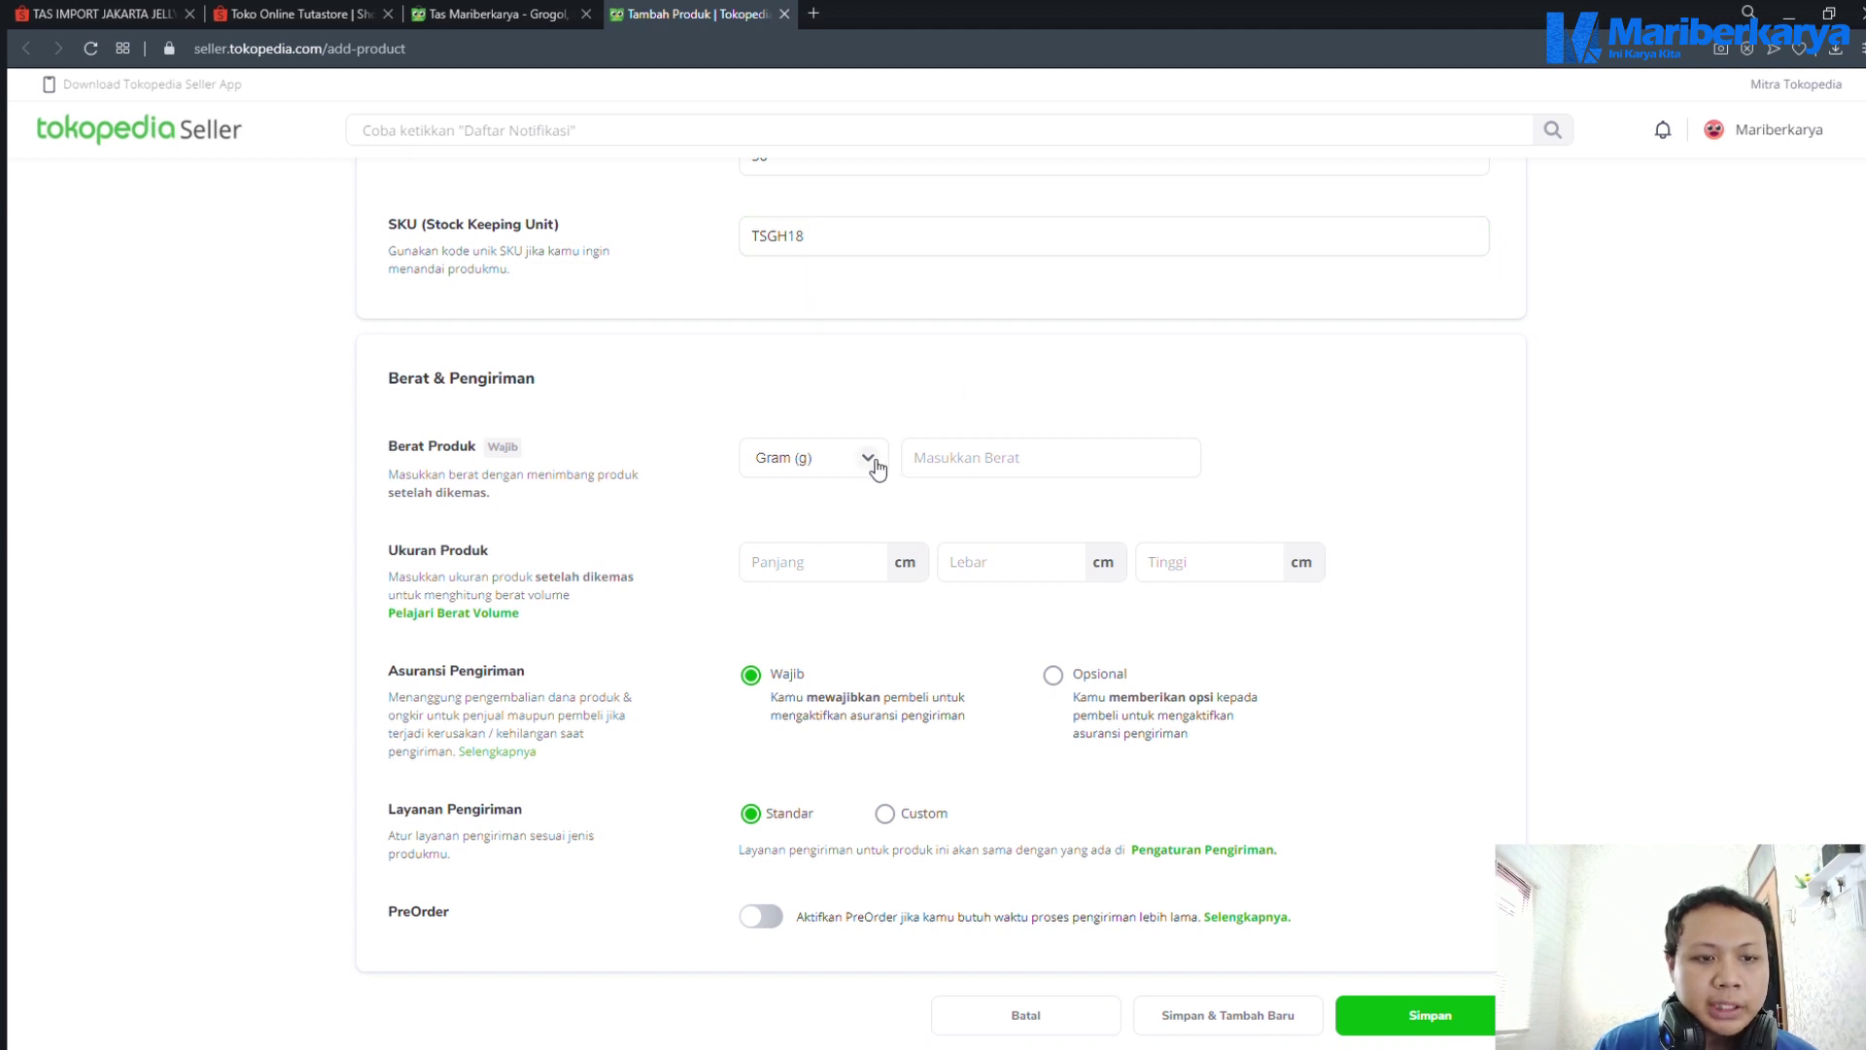
Check the supplier's Shopee listing for the bag's weight and set Berat Produk on the Tokopedia form to 200 grams
left_click(110, 8)
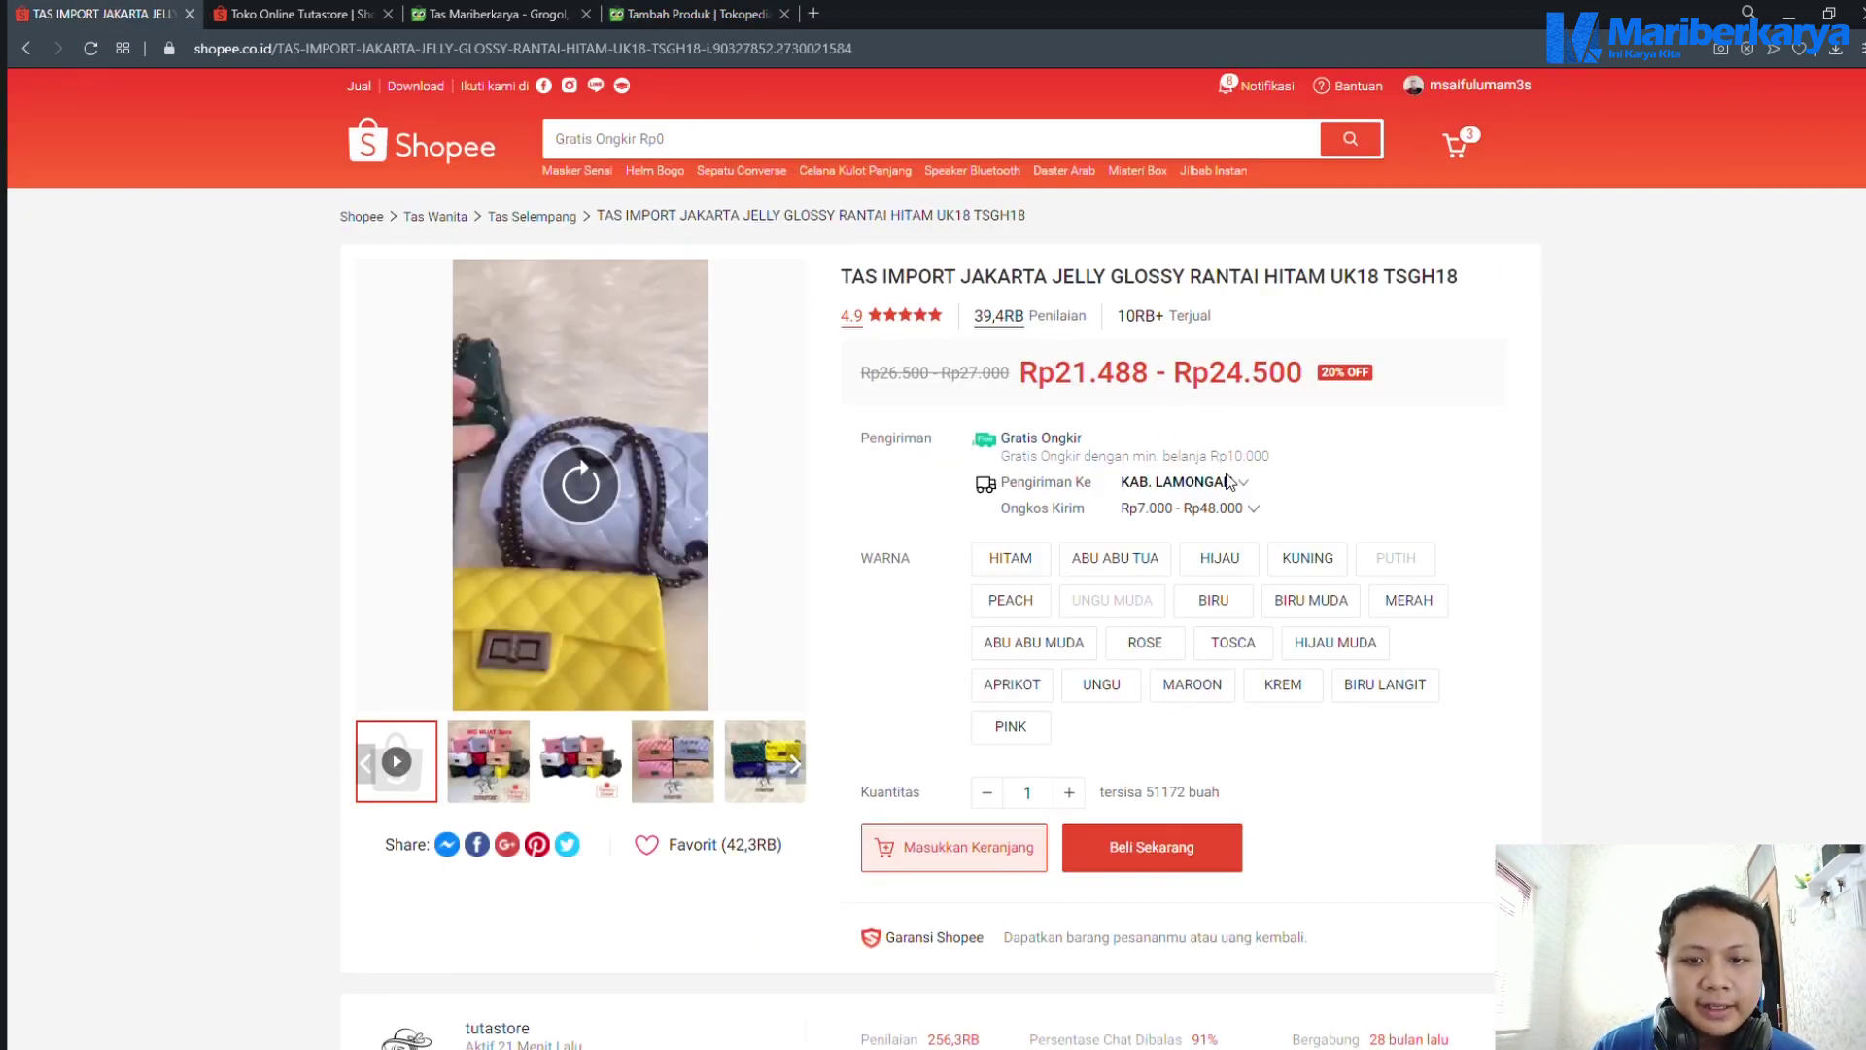
scroll(1300, 491, "down", 10)
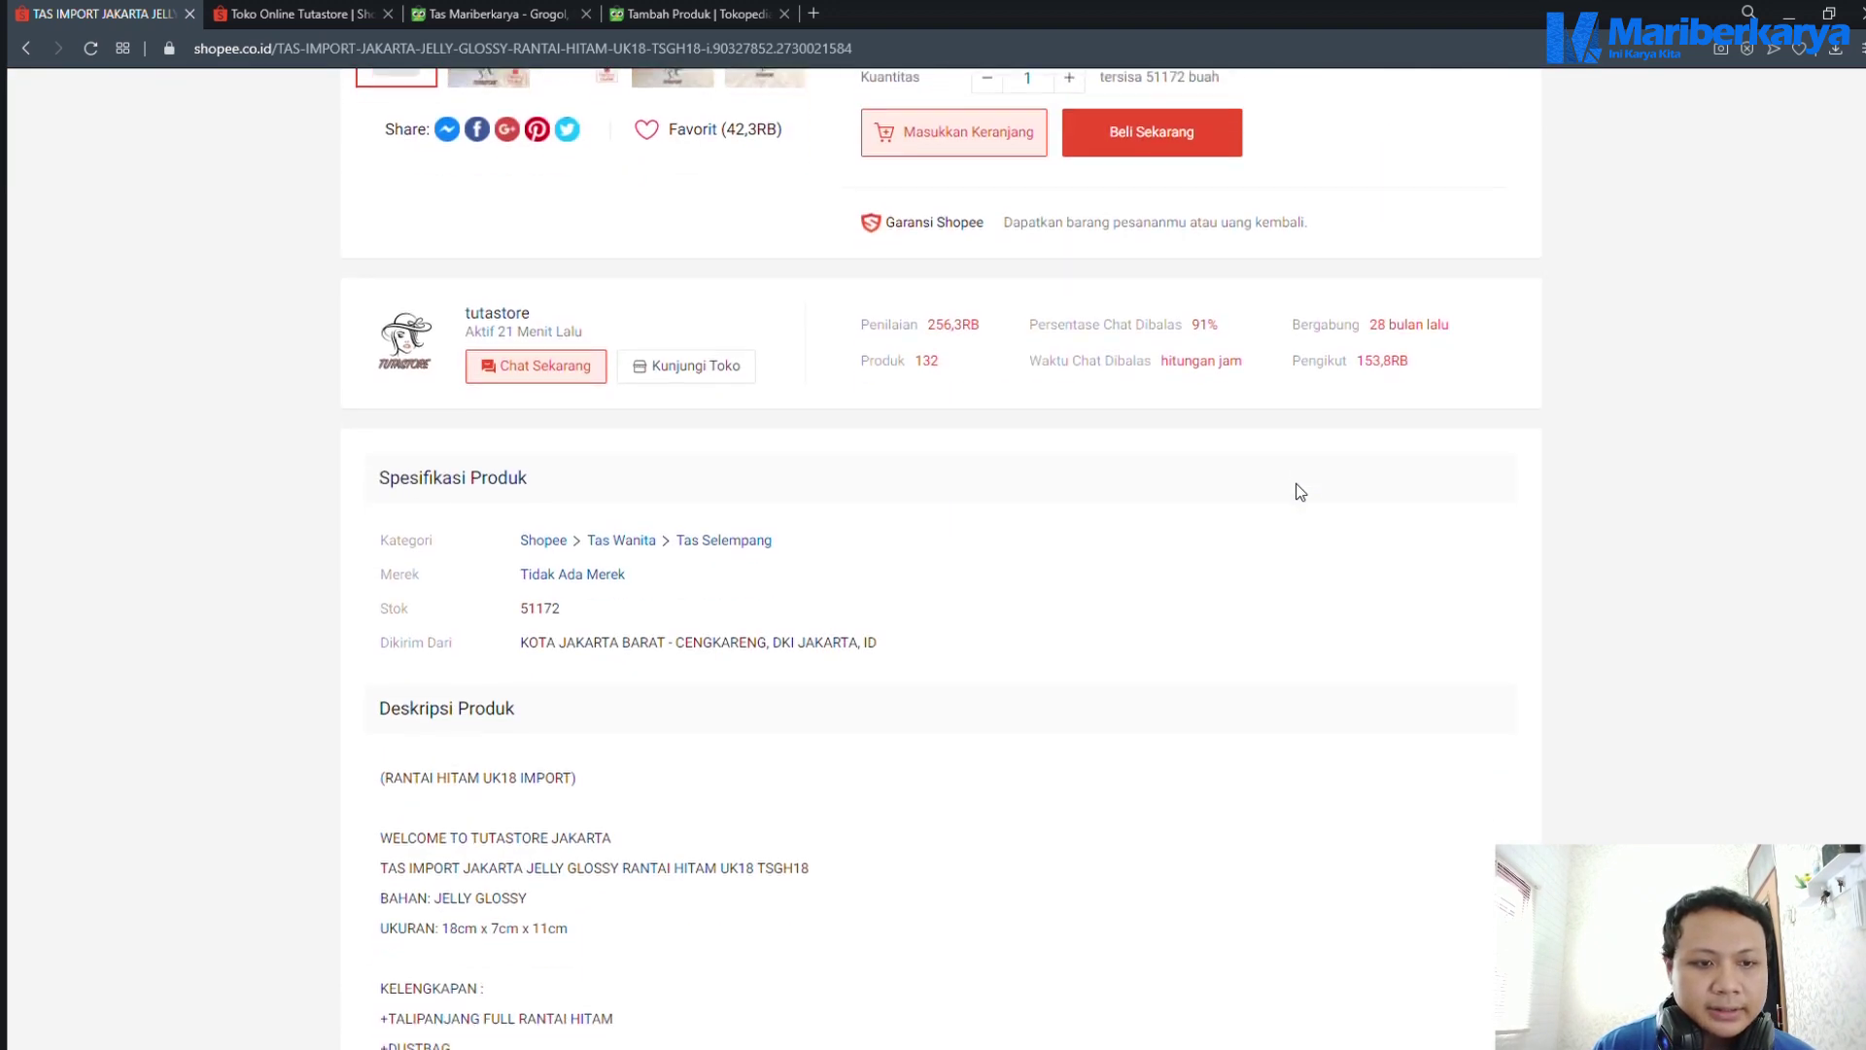
scroll(1300, 491, "down", 10)
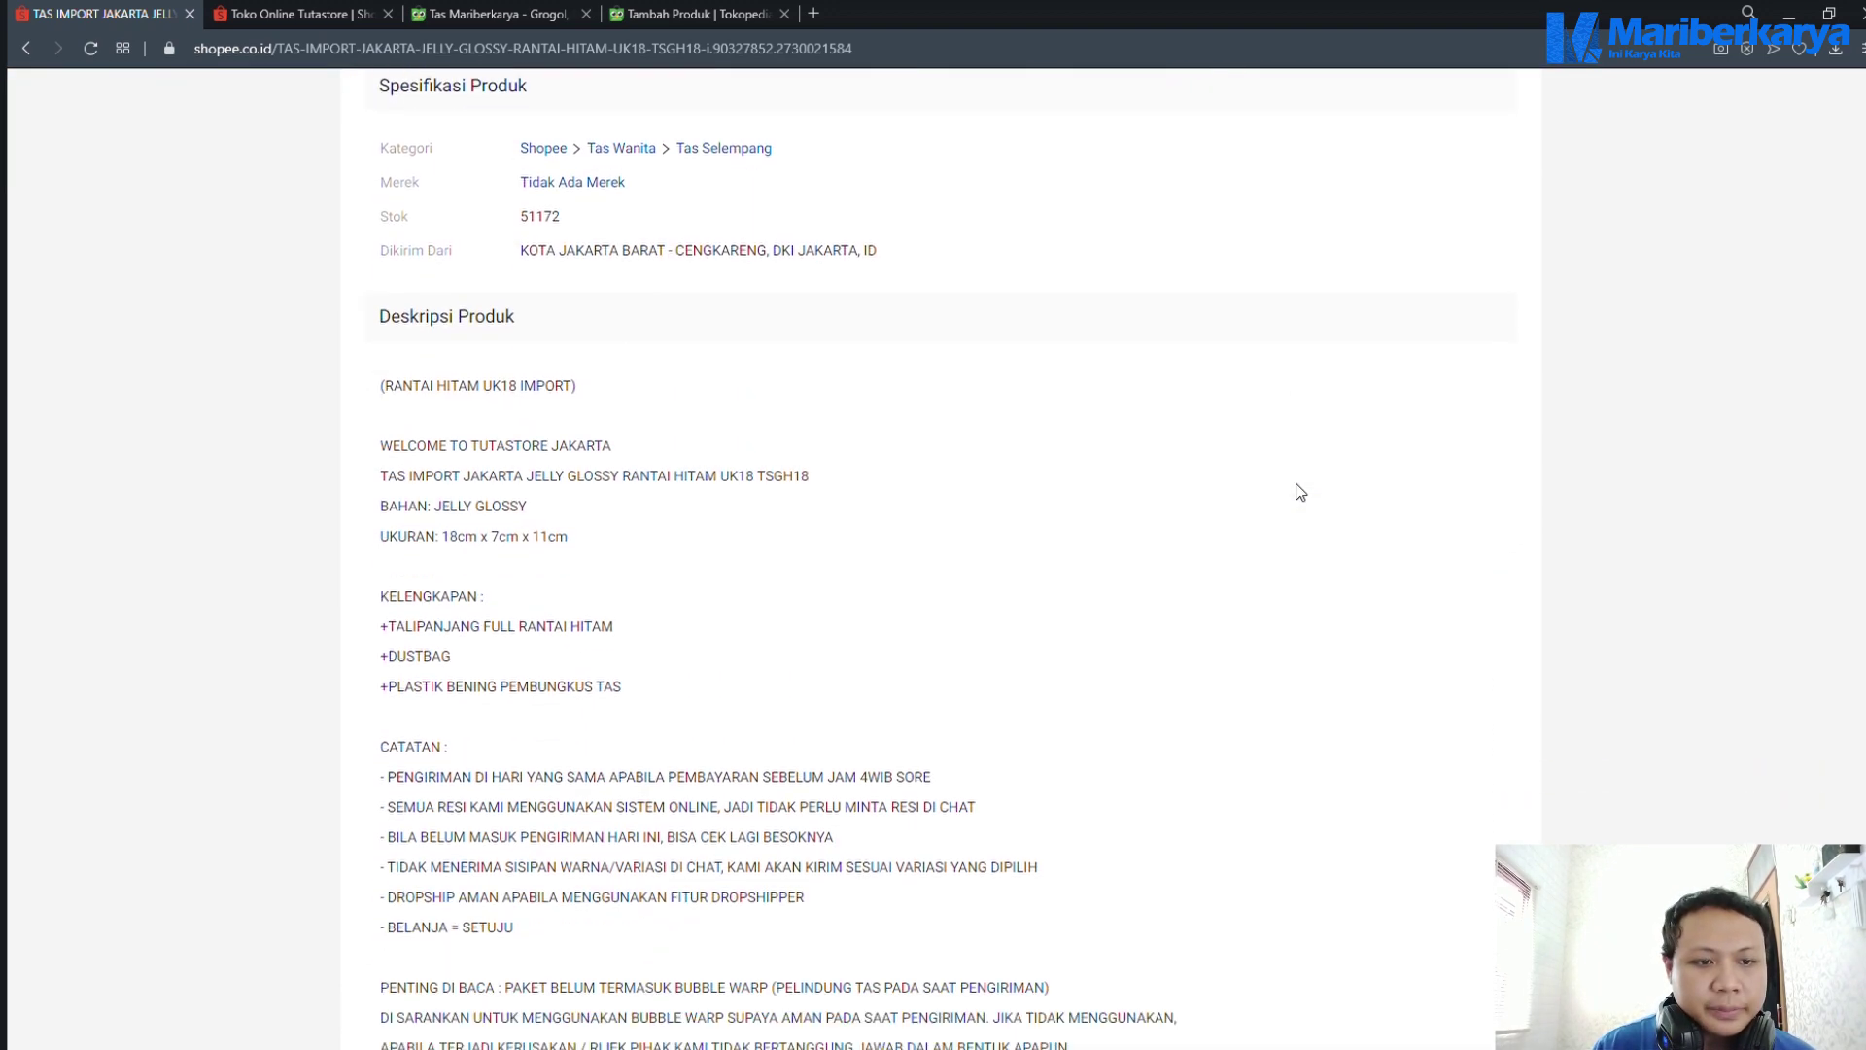
scroll(1300, 491, "down", 10)
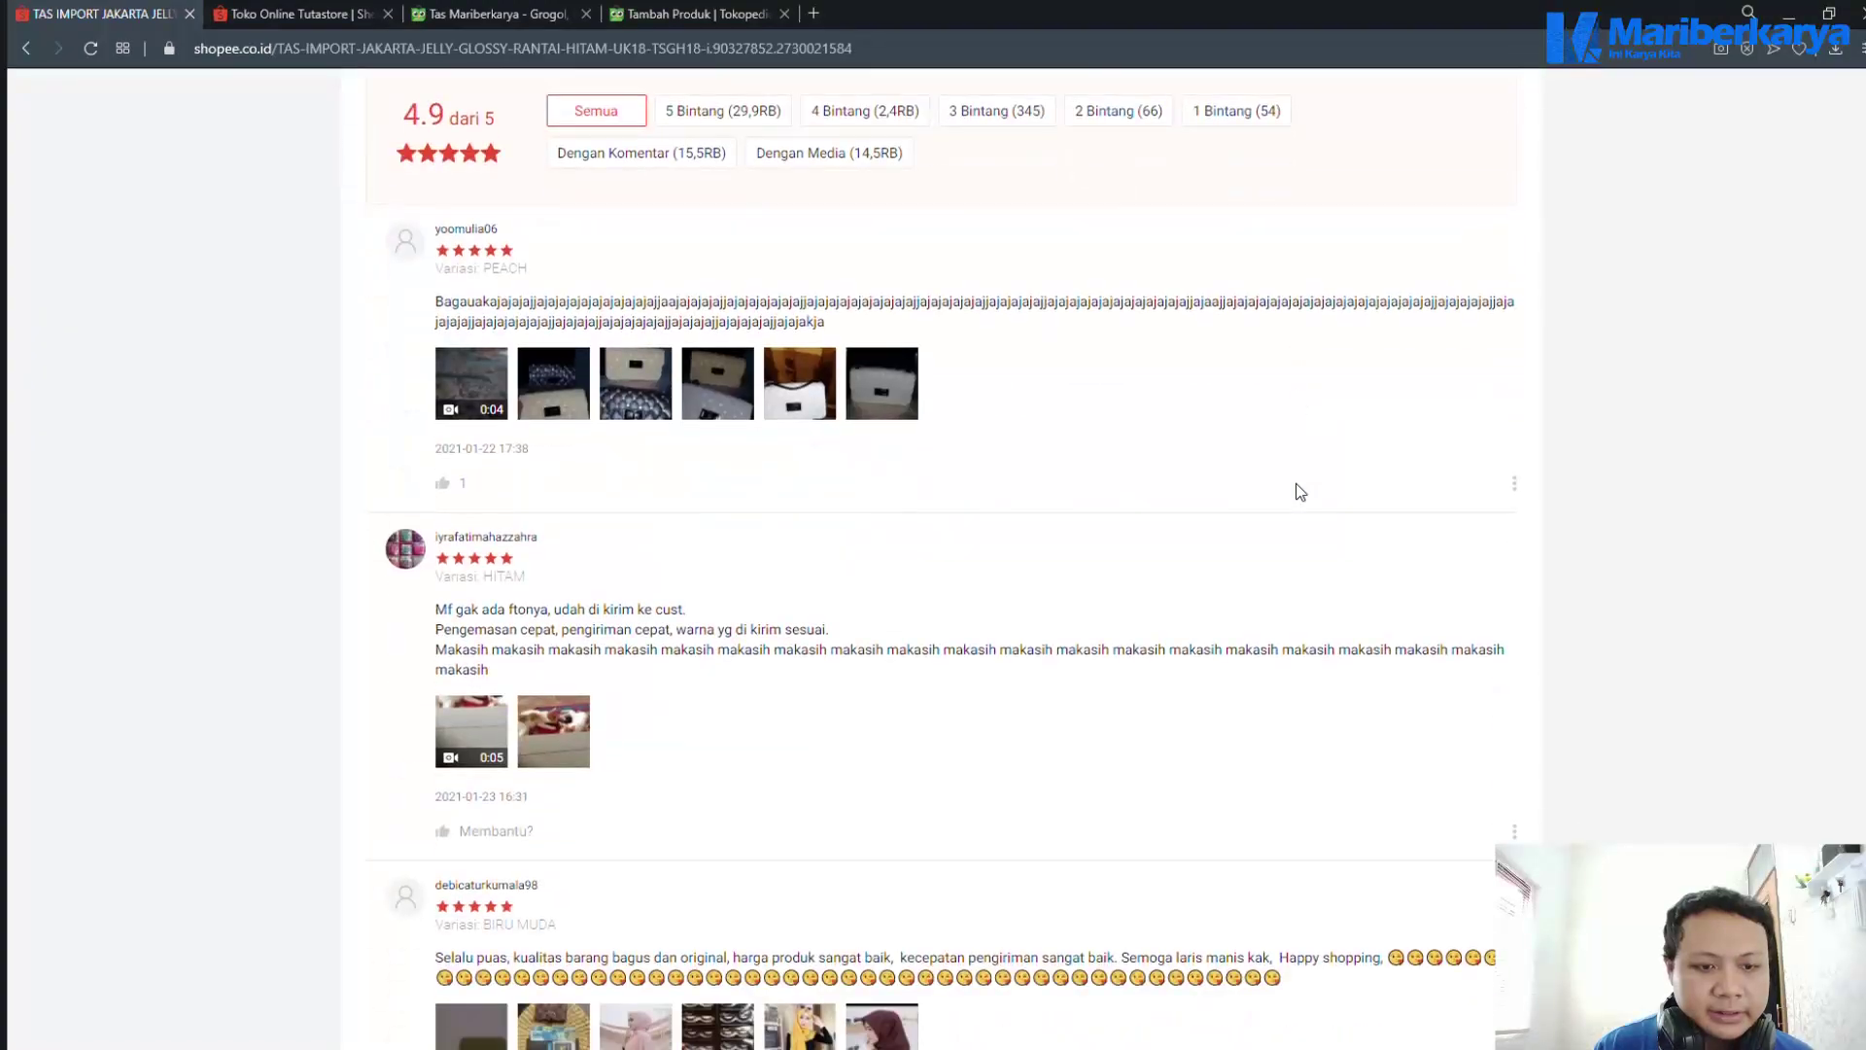
scroll(1298, 491, "up", 8)
scroll(1296, 491, "up", 14)
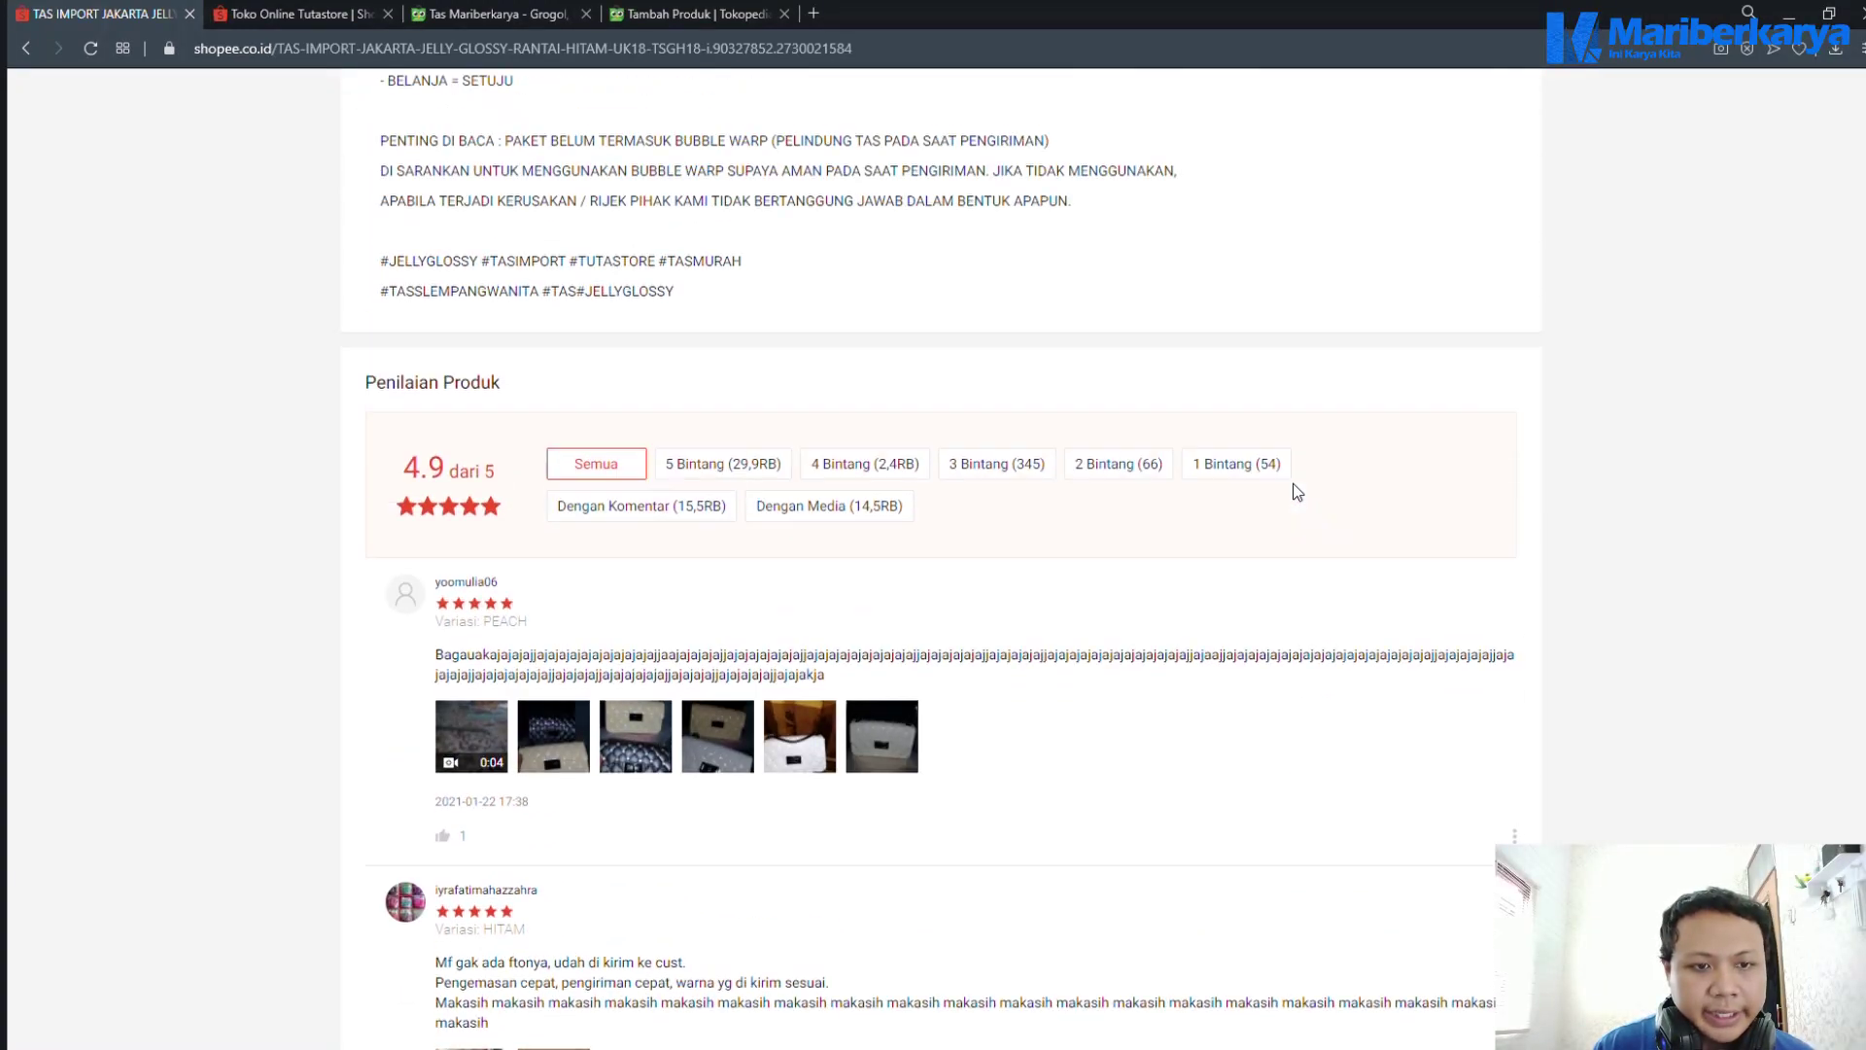
scroll(1292, 491, "up", 6)
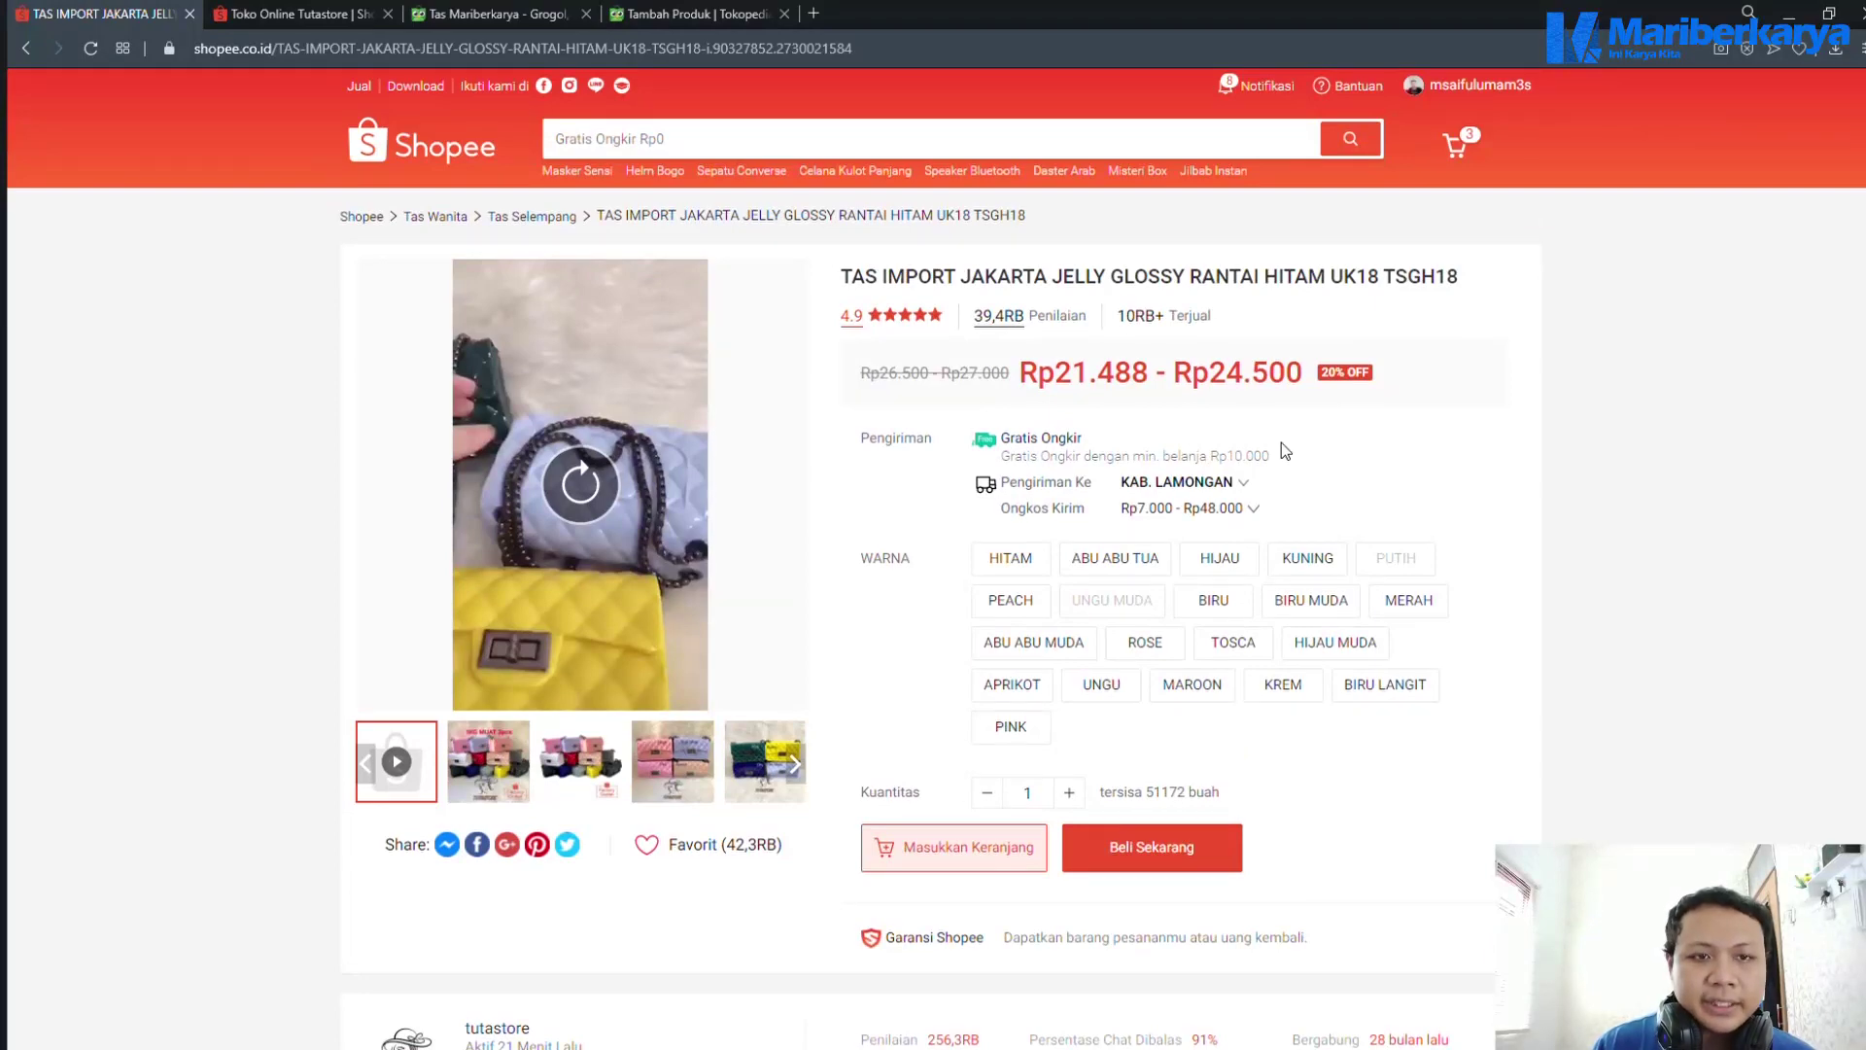
left_click(695, 14)
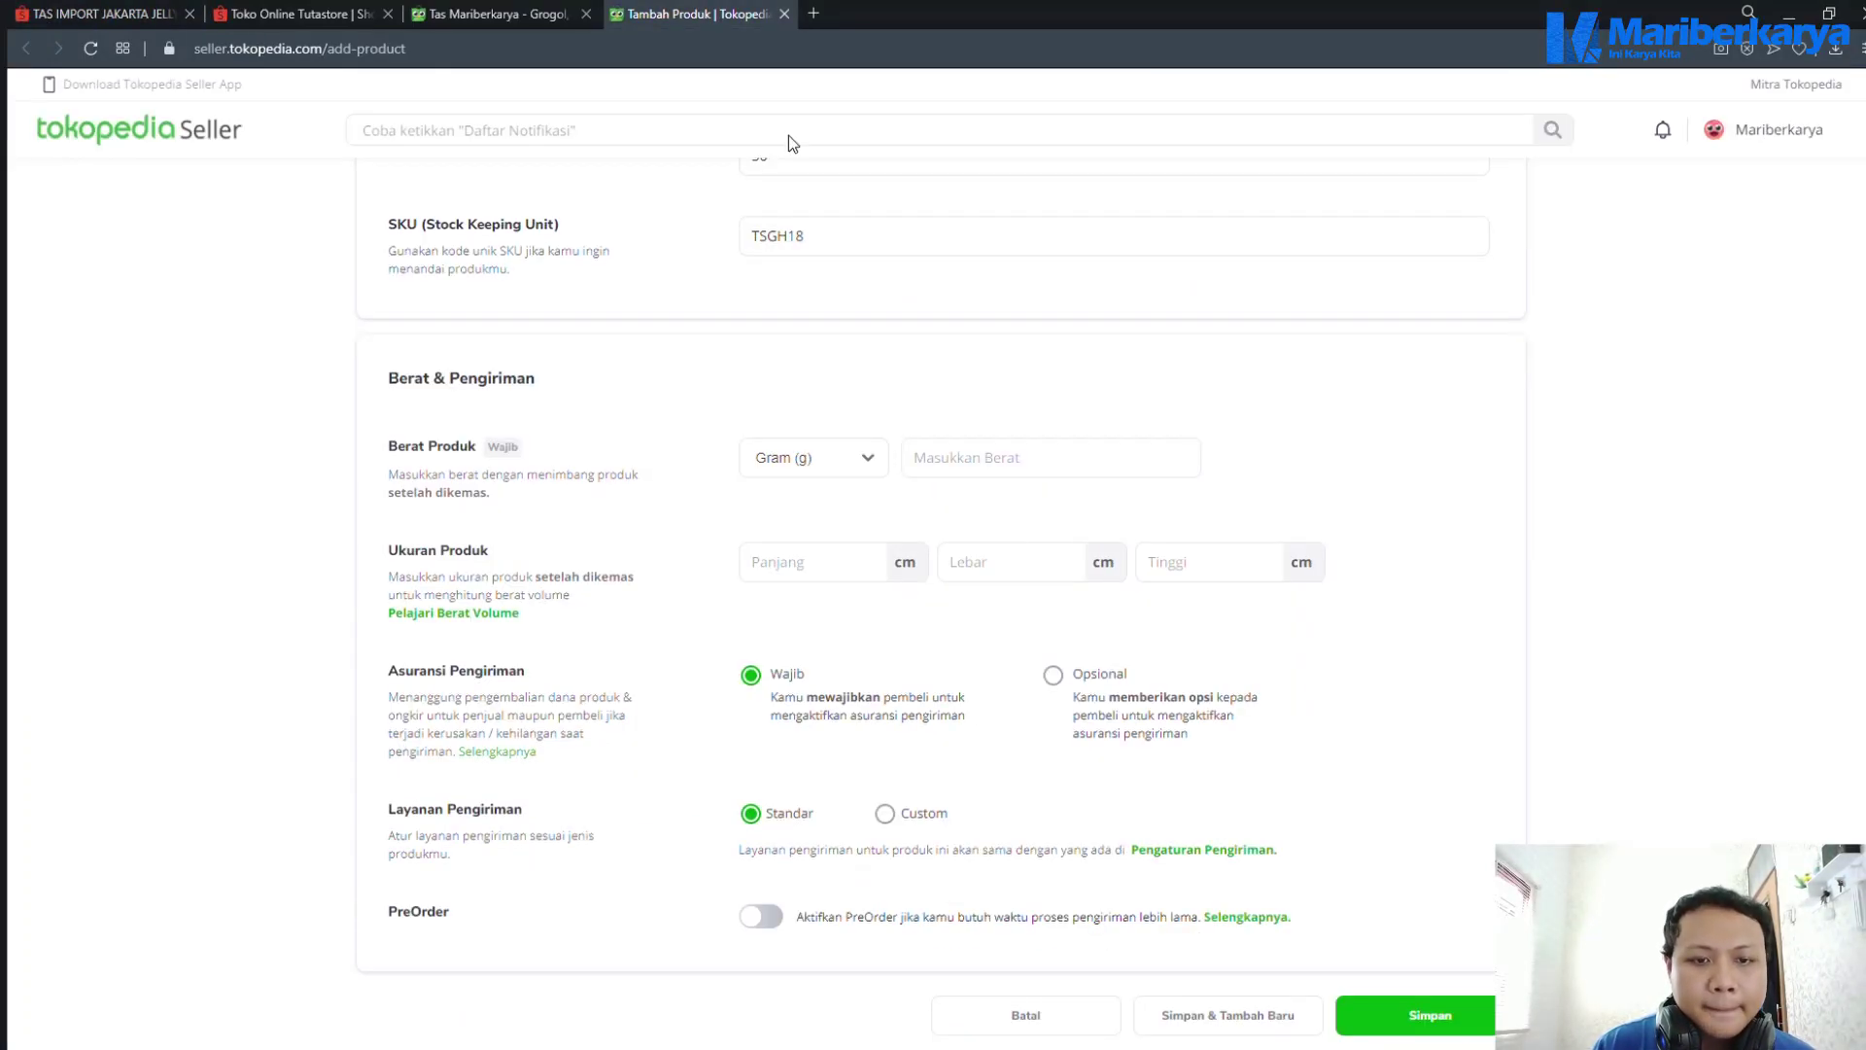
left_click(1017, 468)
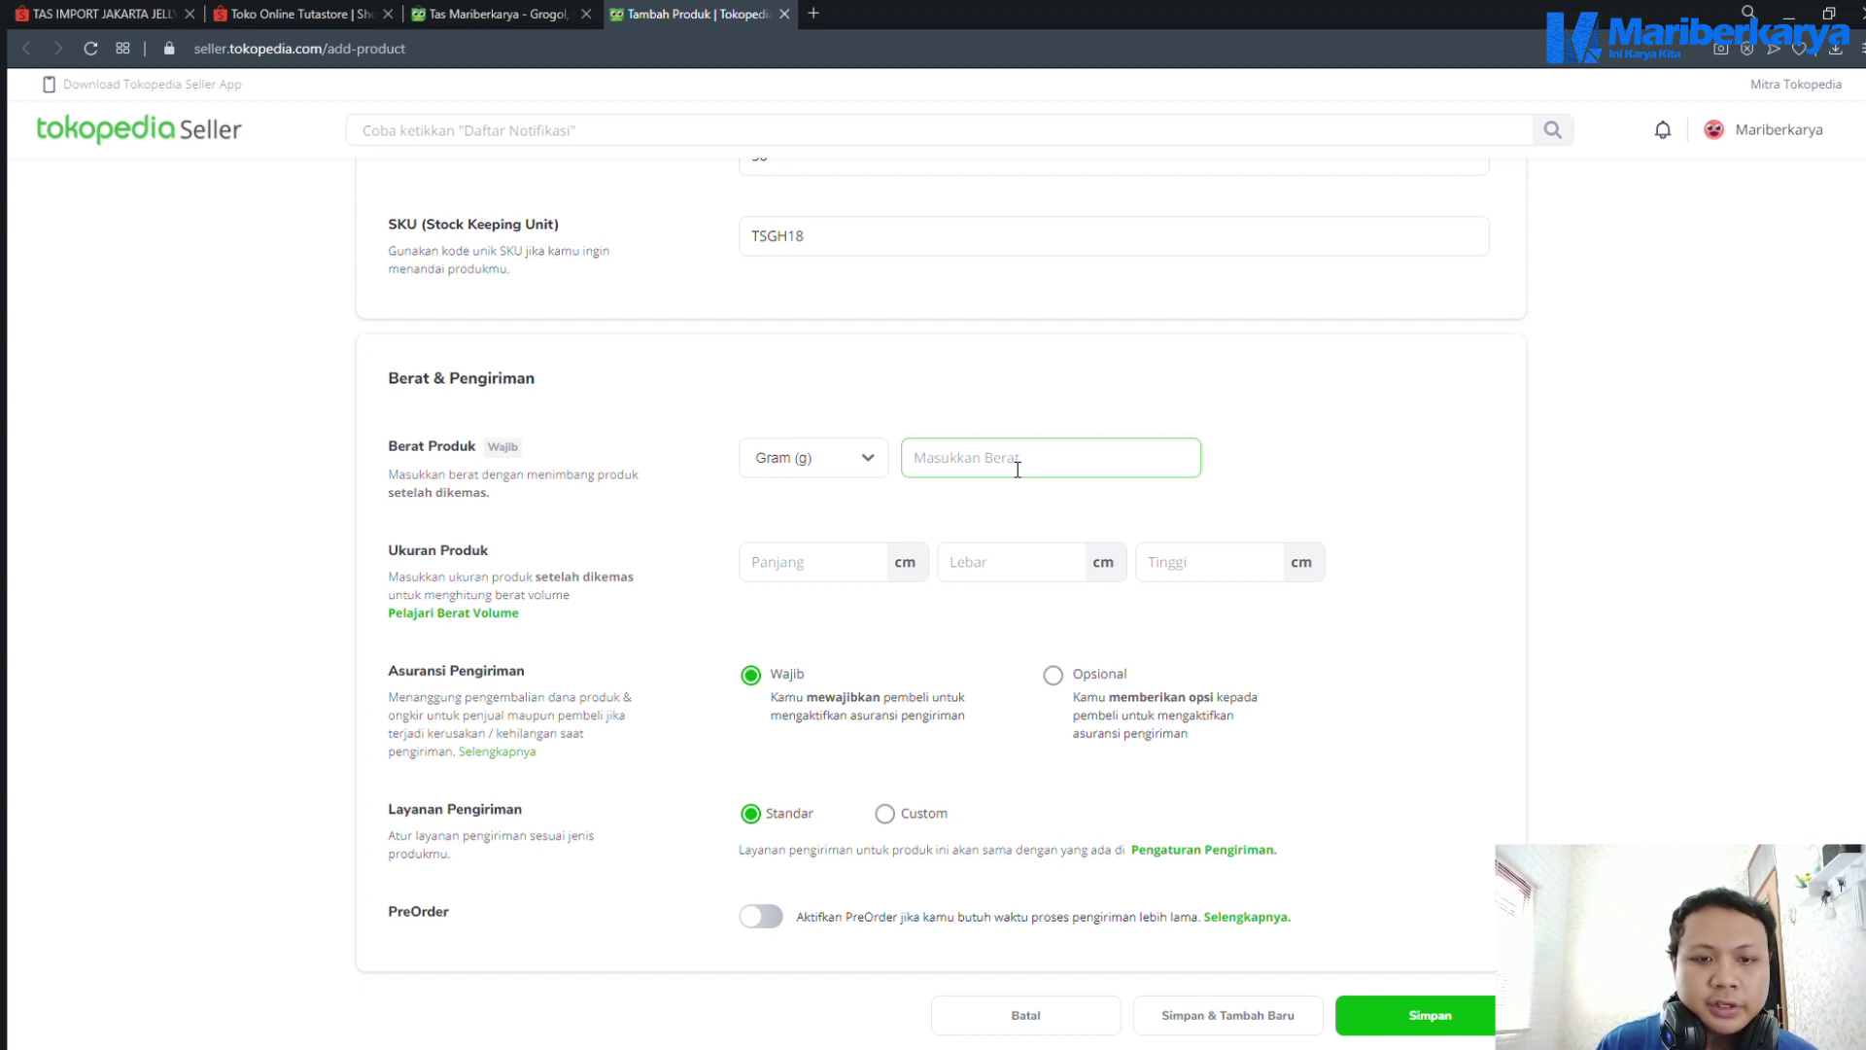
type("200")
left_click(1247, 482)
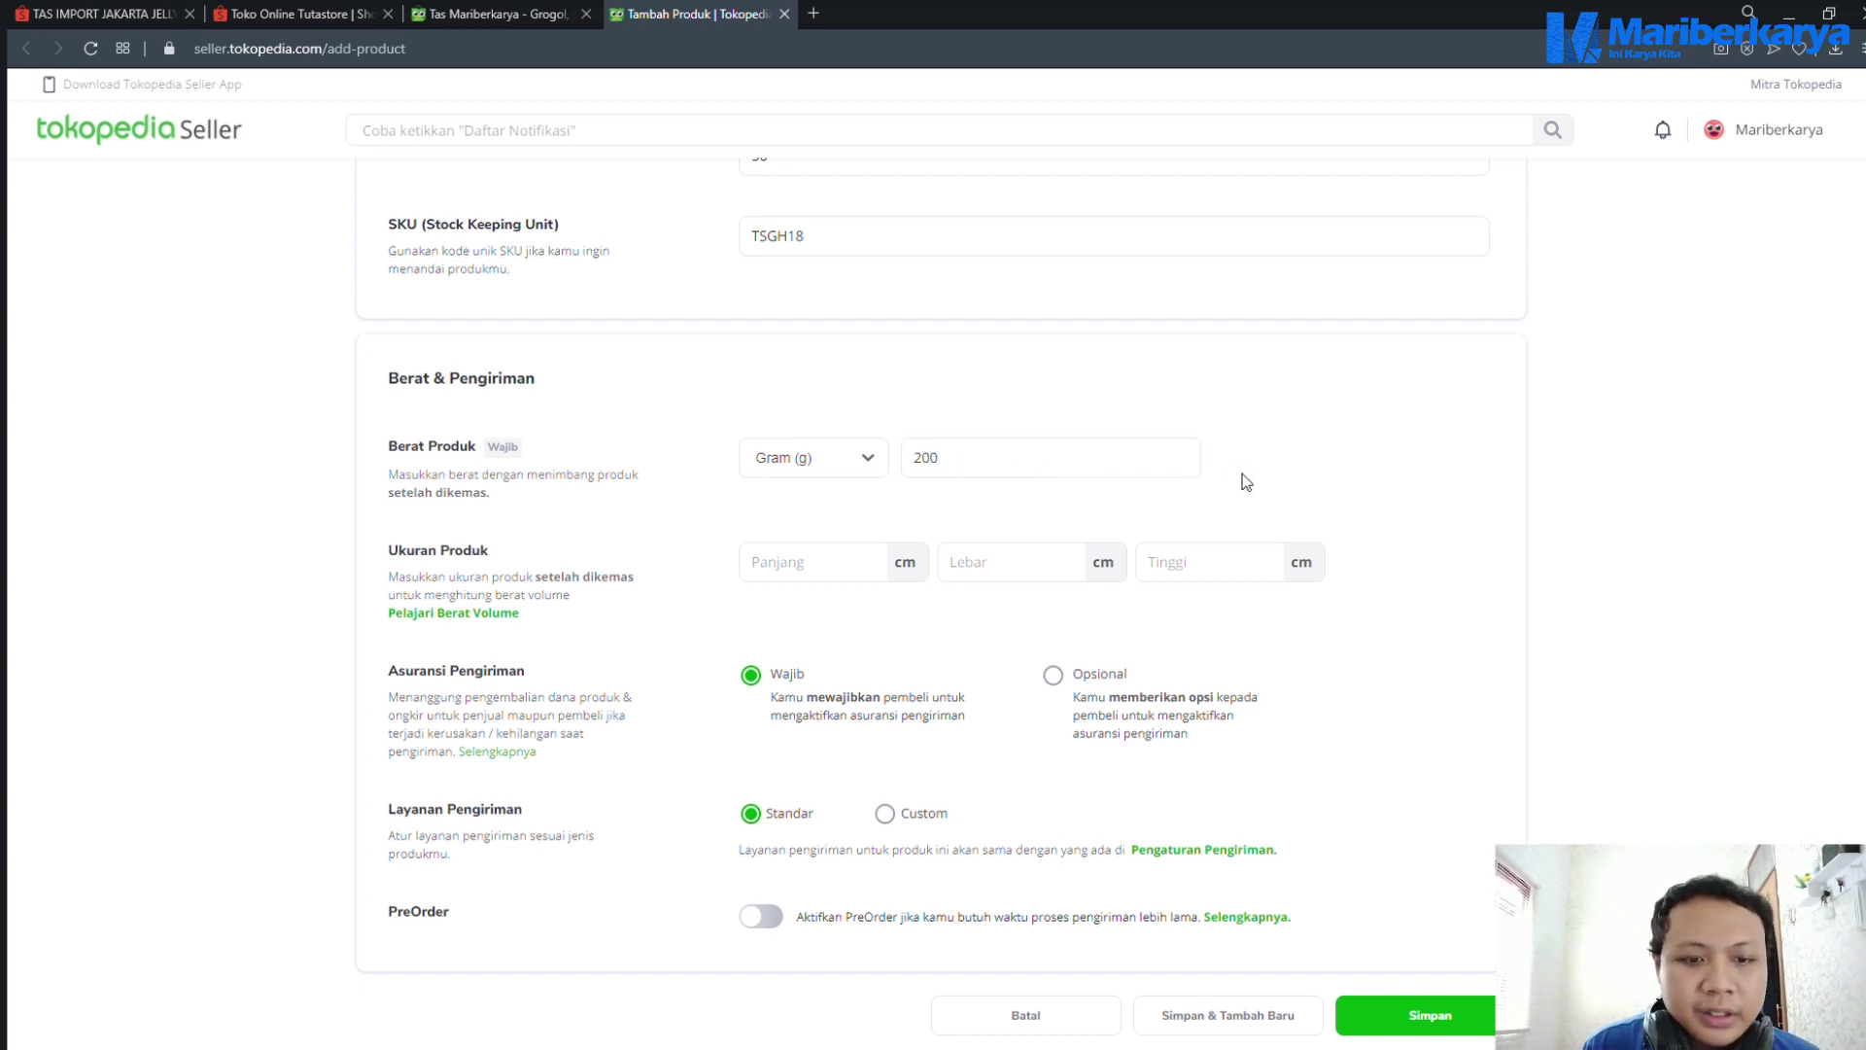
Look up the bag's size in the supplier's Shopee description and set Ukuran Produk on the Tokopedia form to 18 x 7 x 11 cm
left_click(820, 562)
left_click(88, 10)
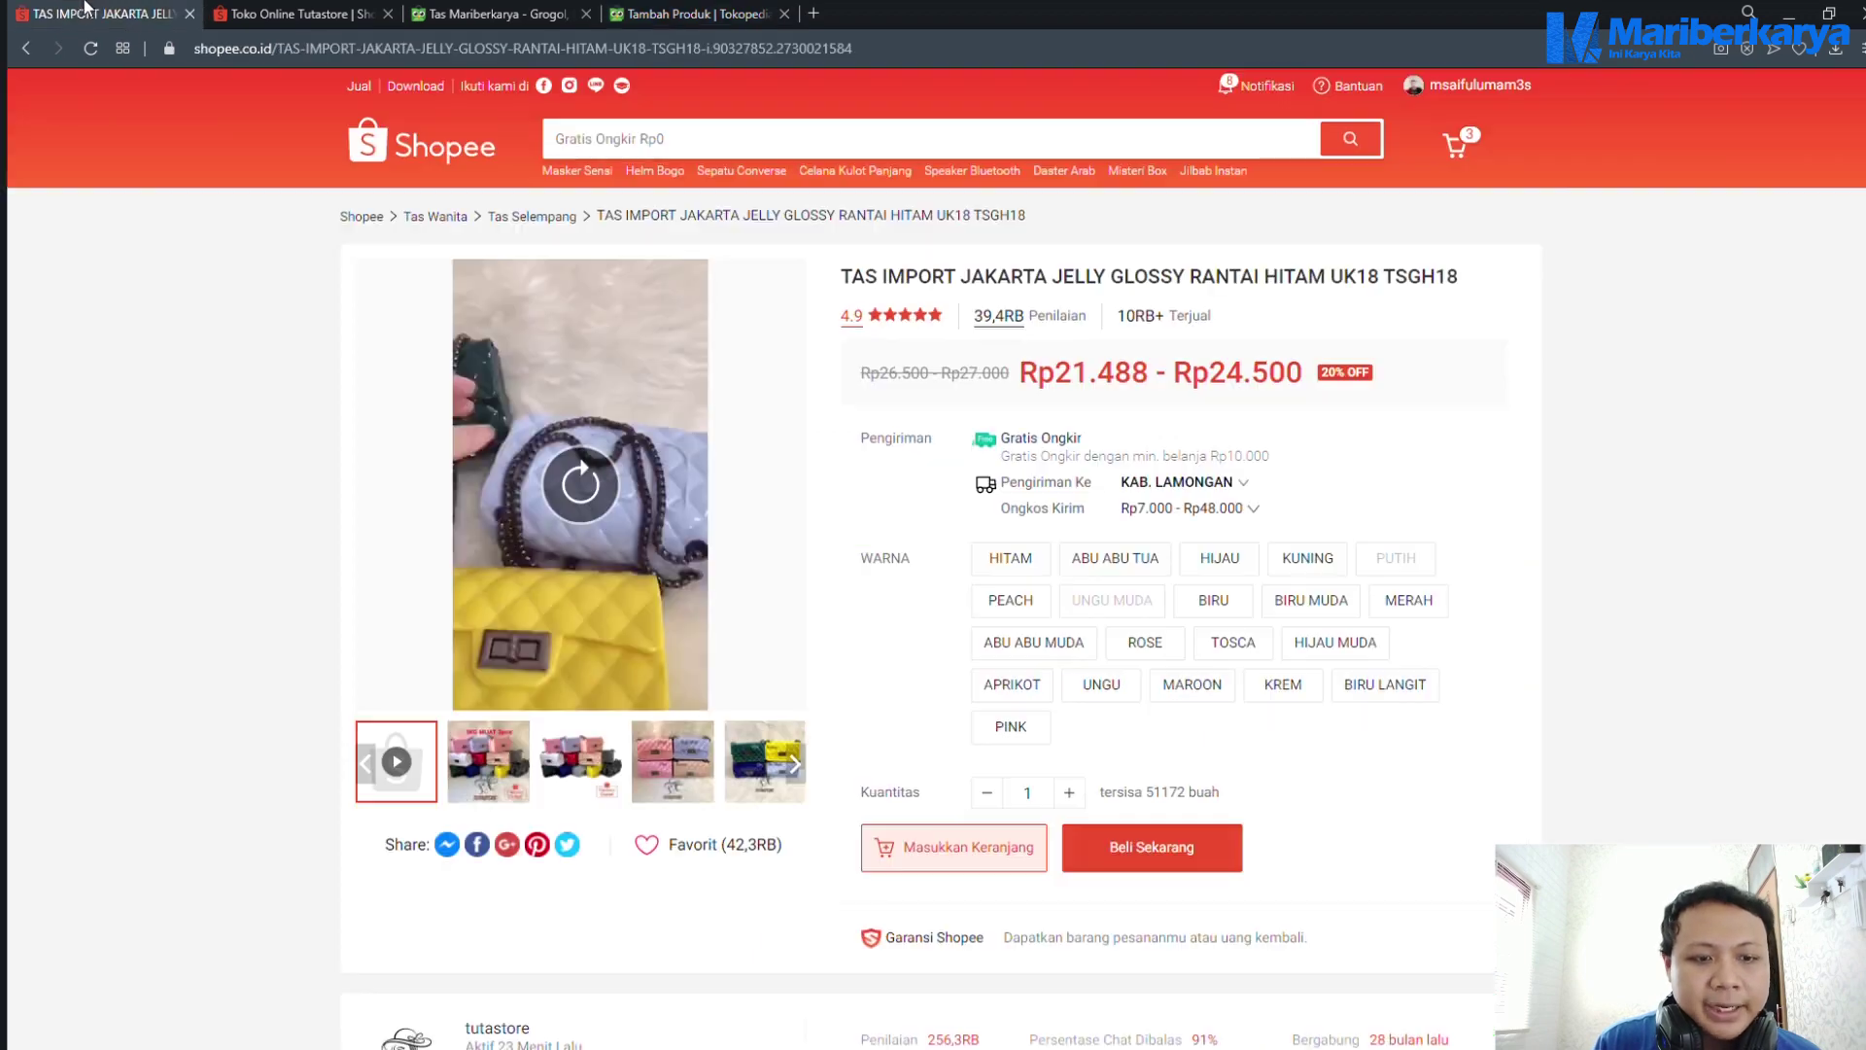
scroll(1013, 626, "down", 12)
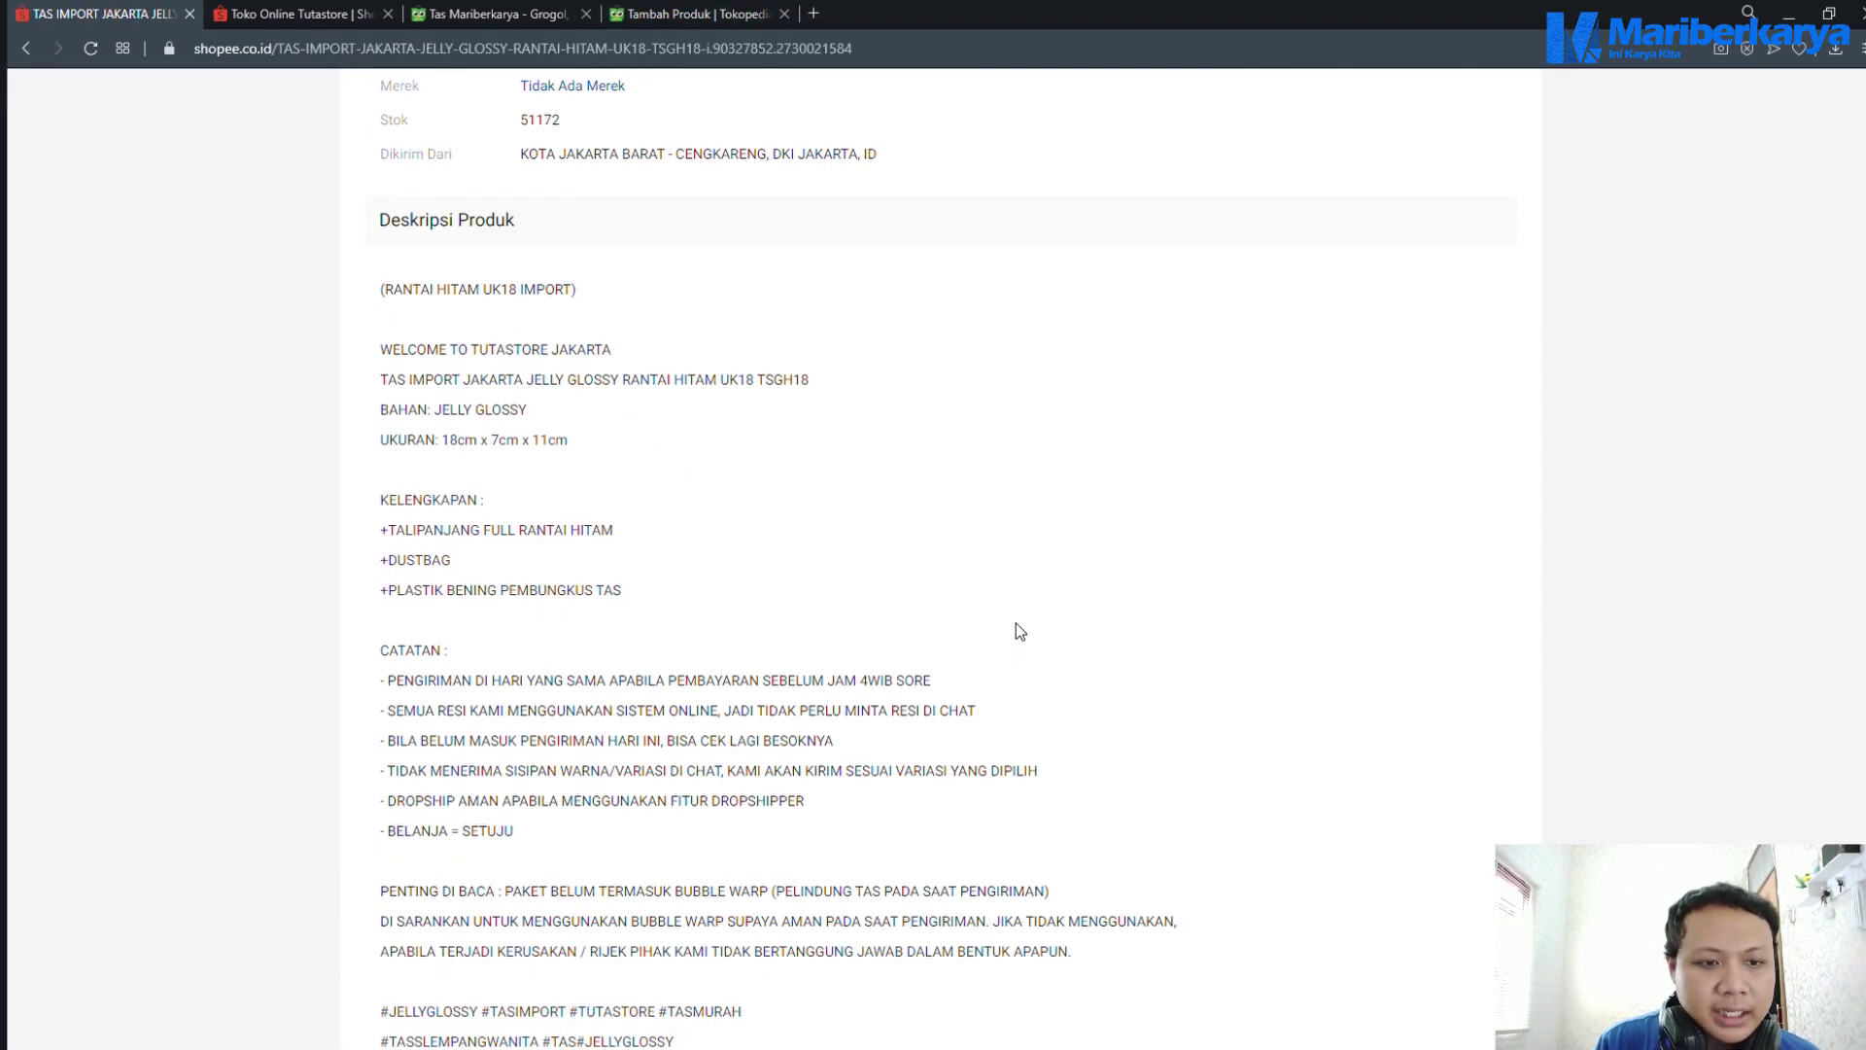
scroll(1016, 632, "down", 2)
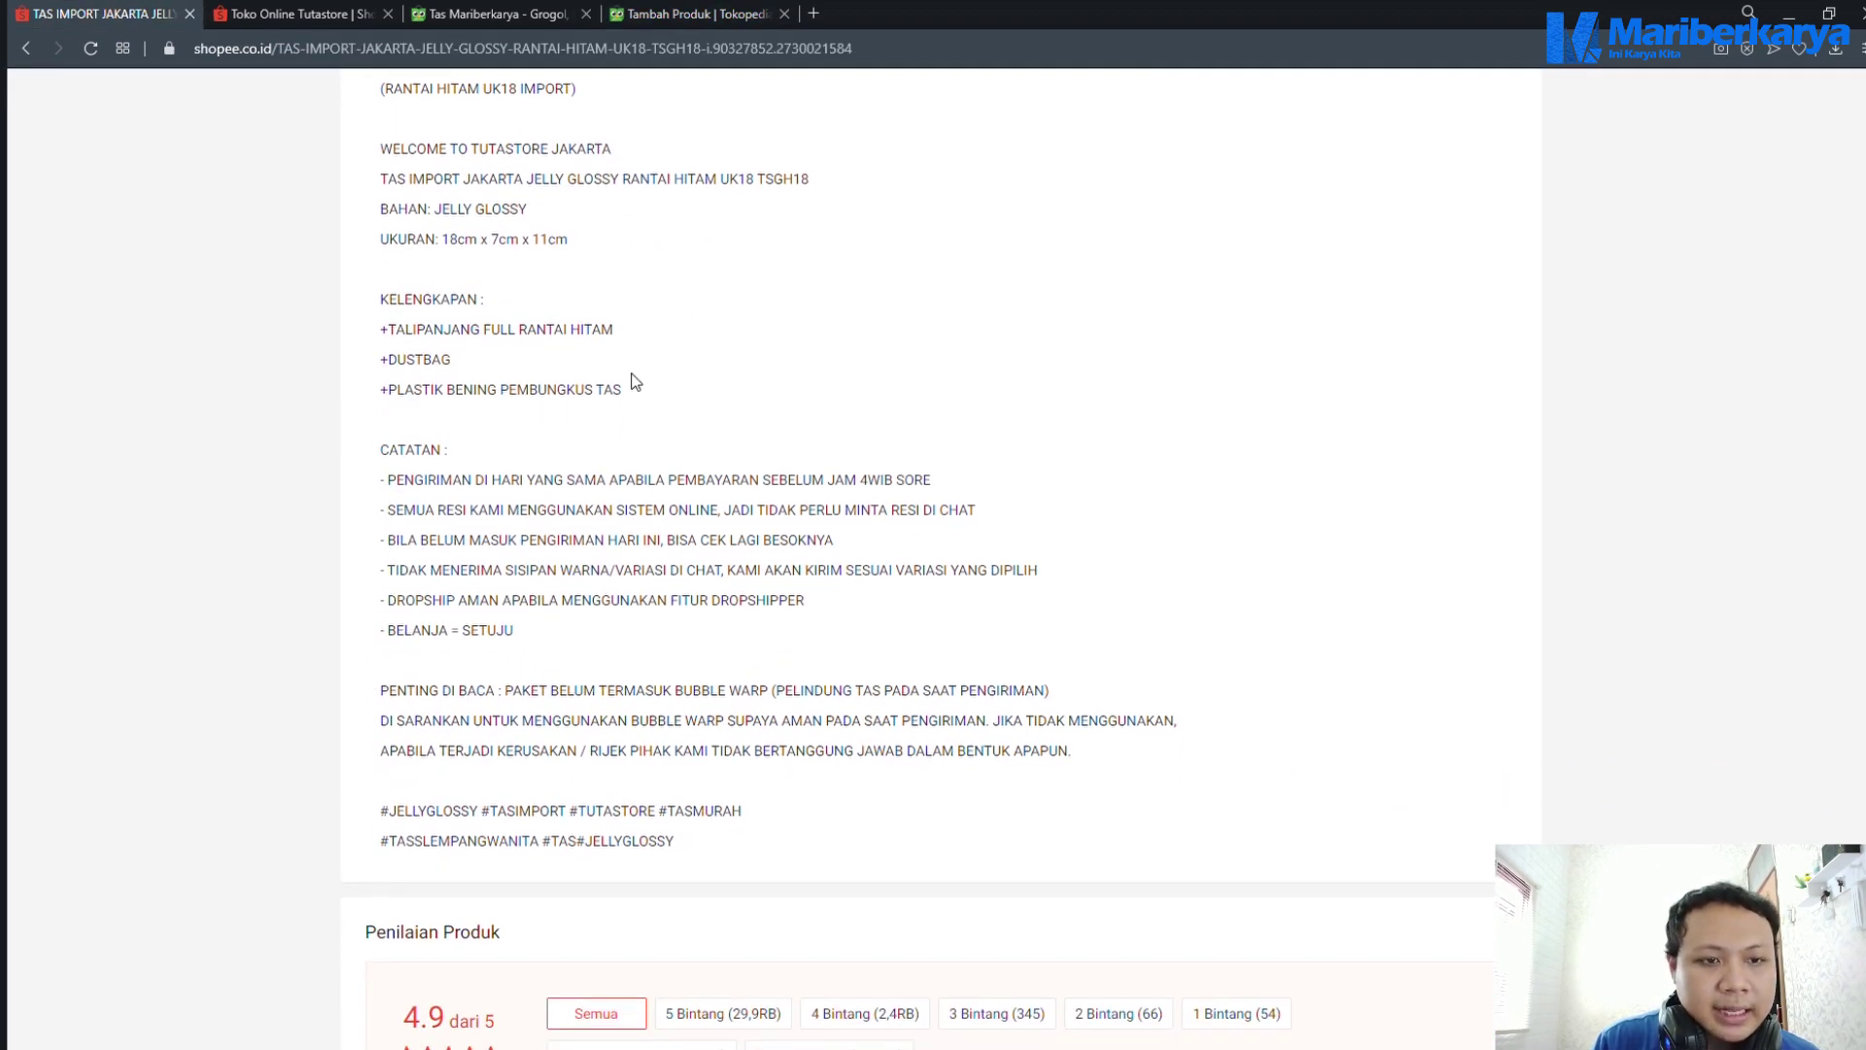
left_click_drag(574, 242, 452, 243)
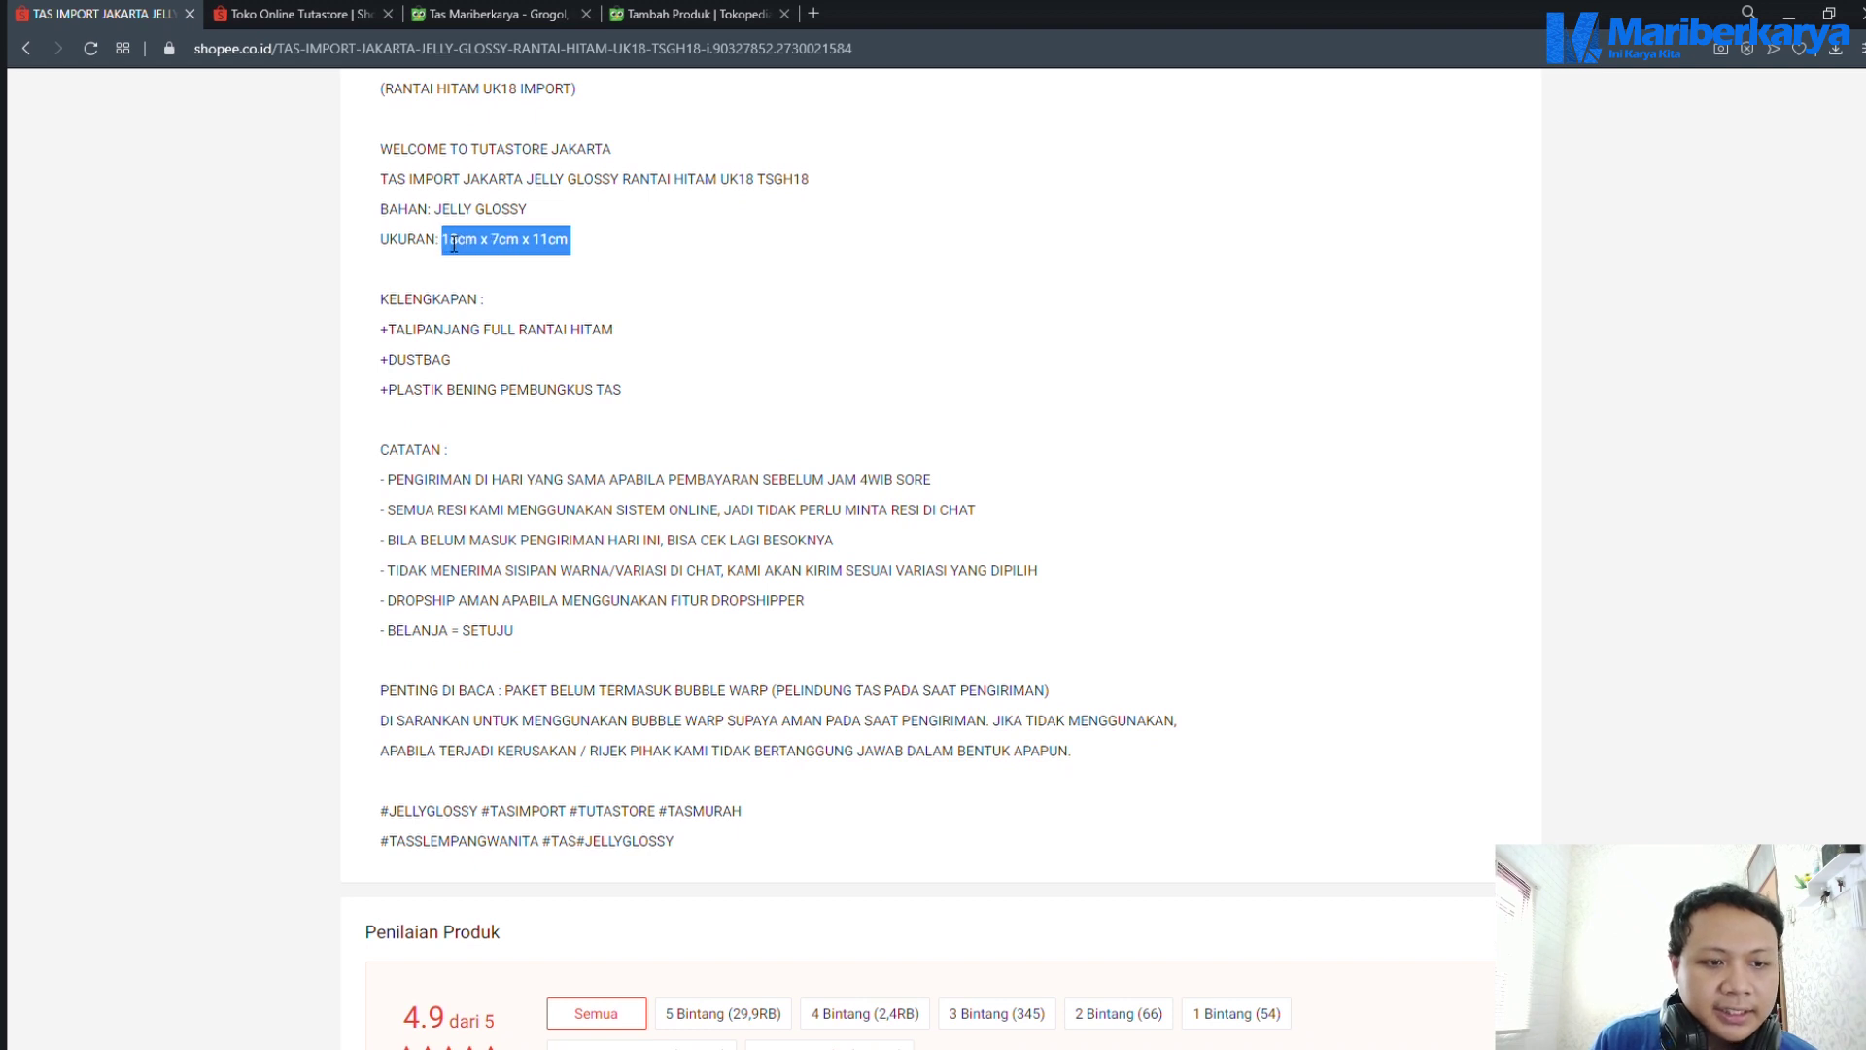
left_click(698, 13)
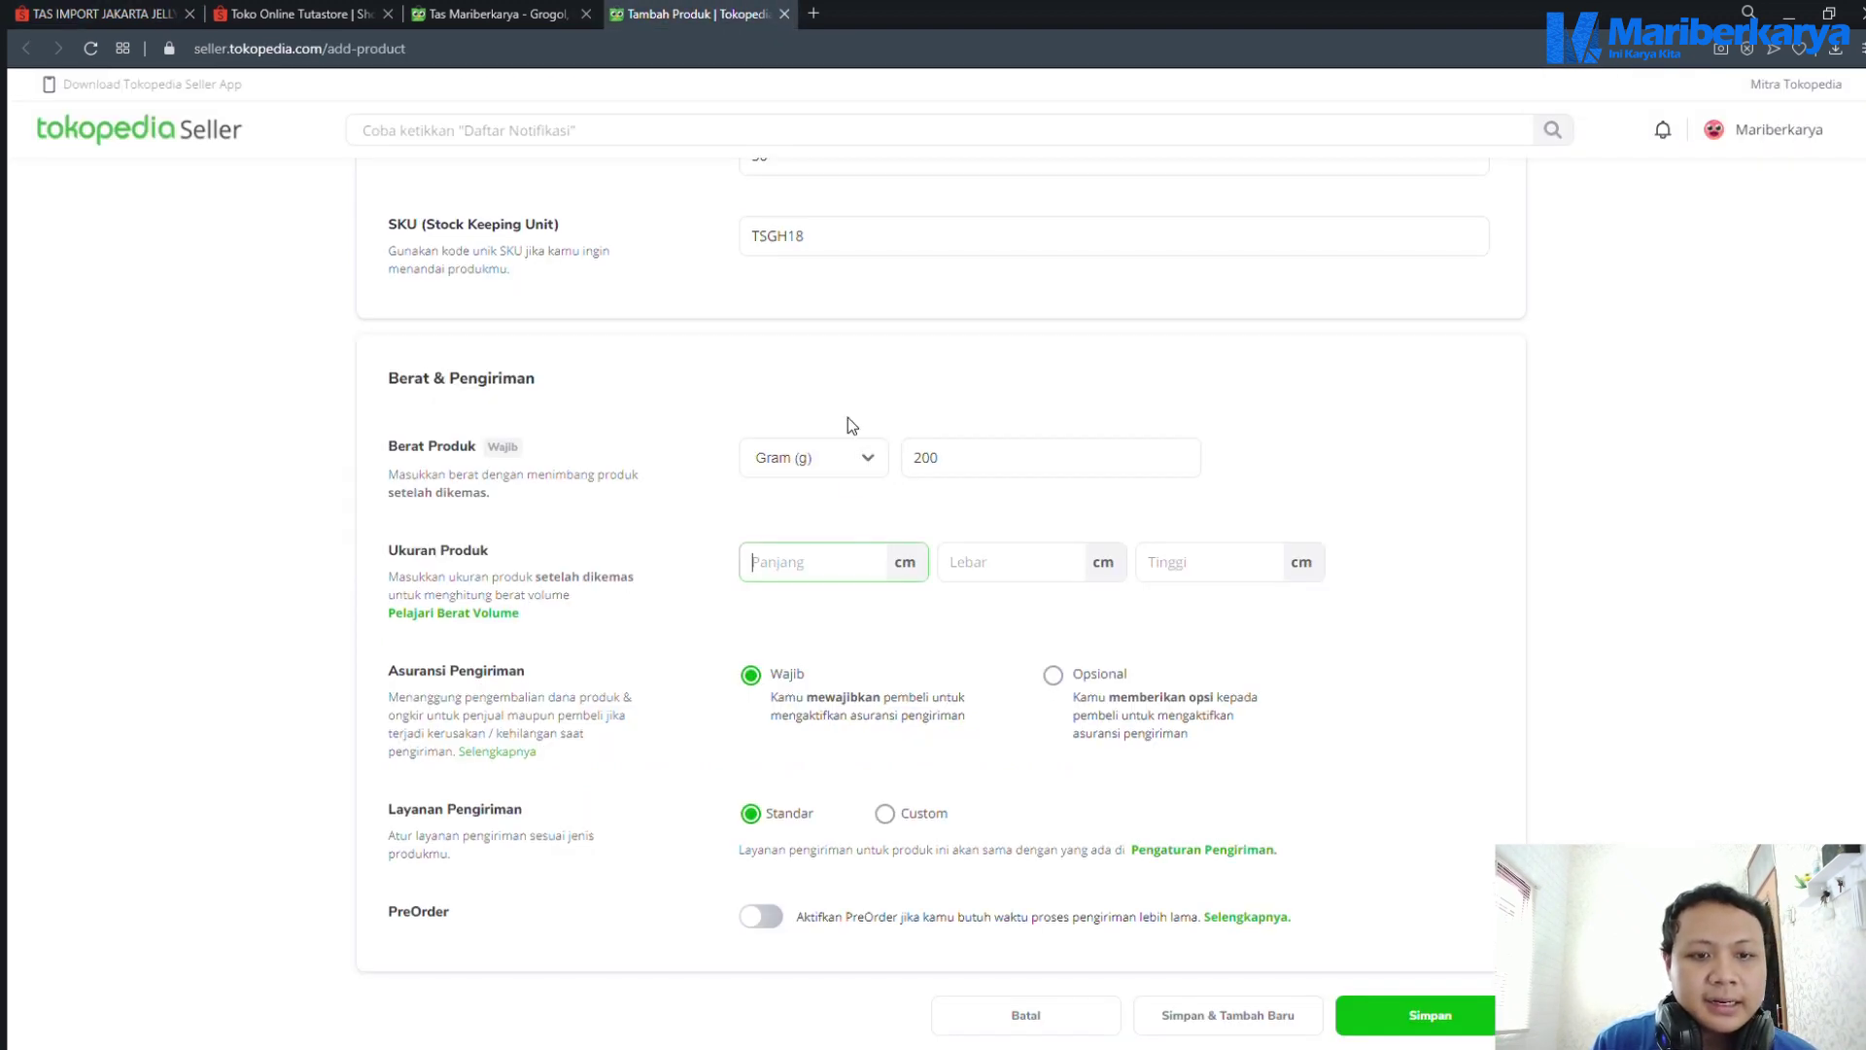
scroll(890, 505, "up", 10)
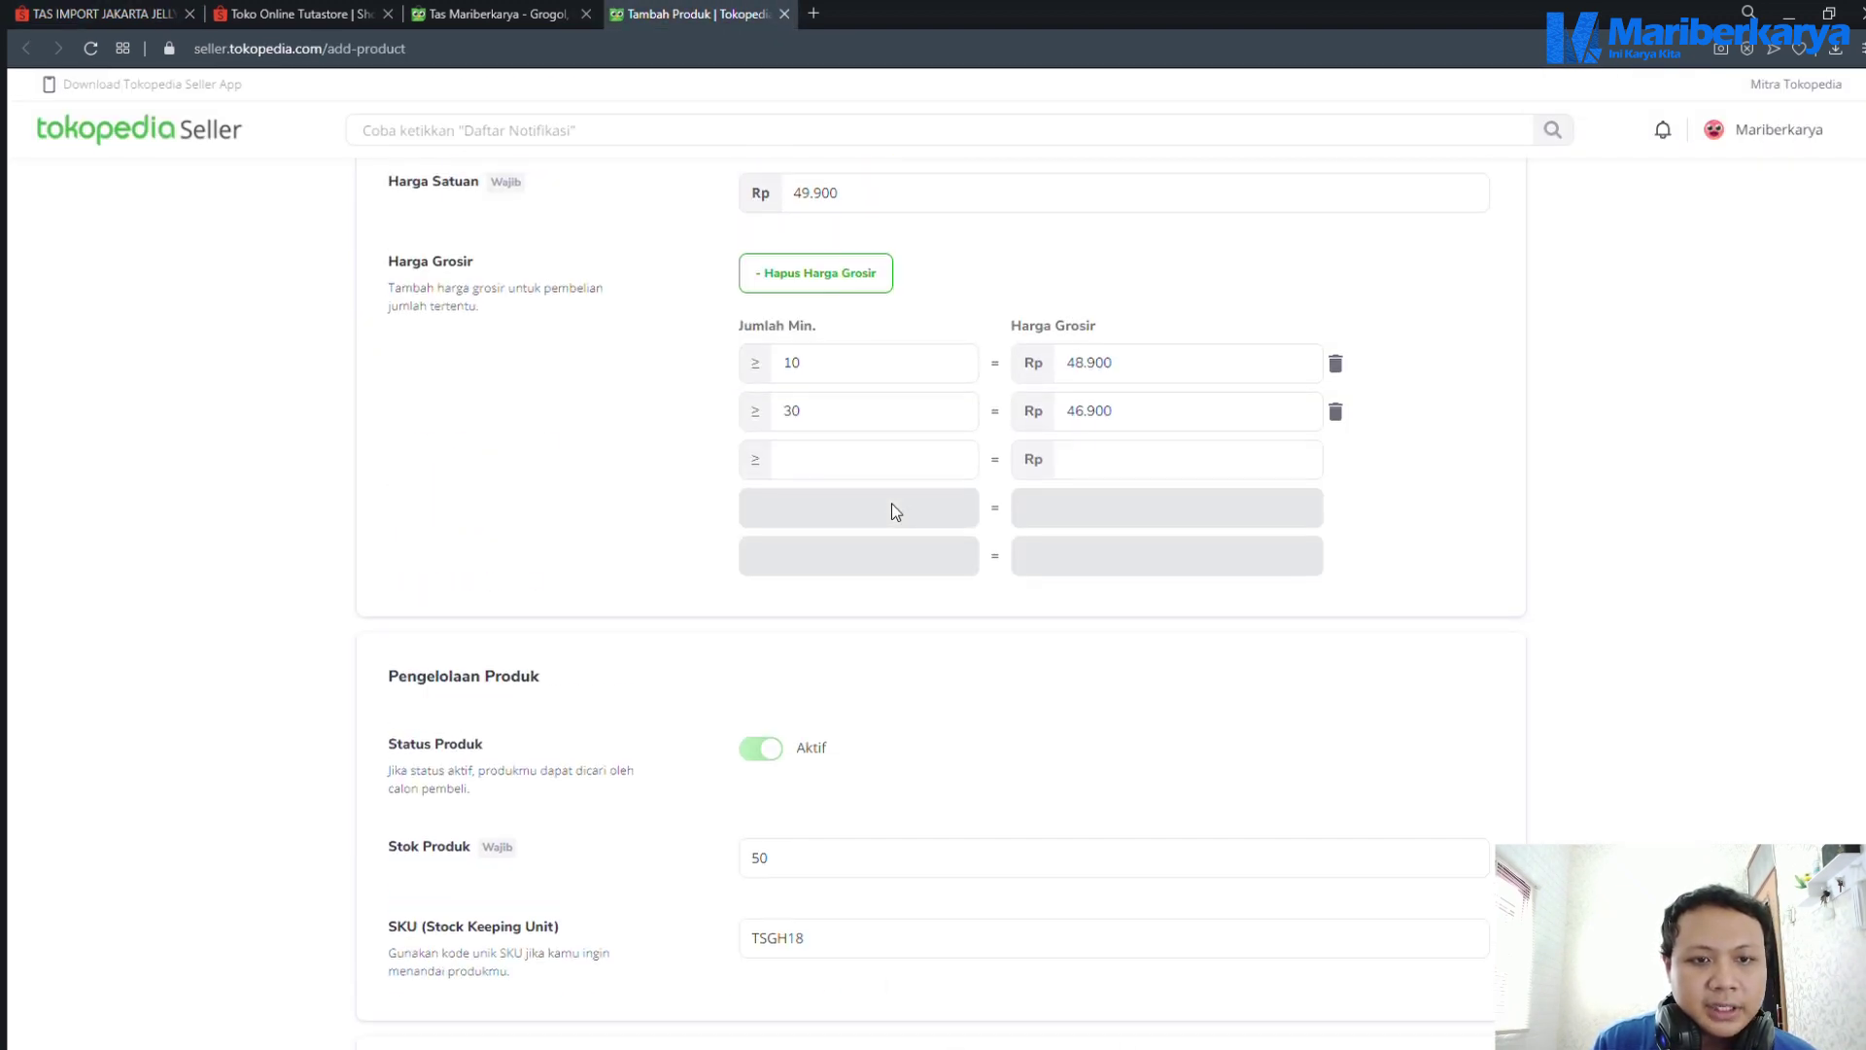
scroll(892, 507, "up", 5)
scroll(1042, 611, "up", 5)
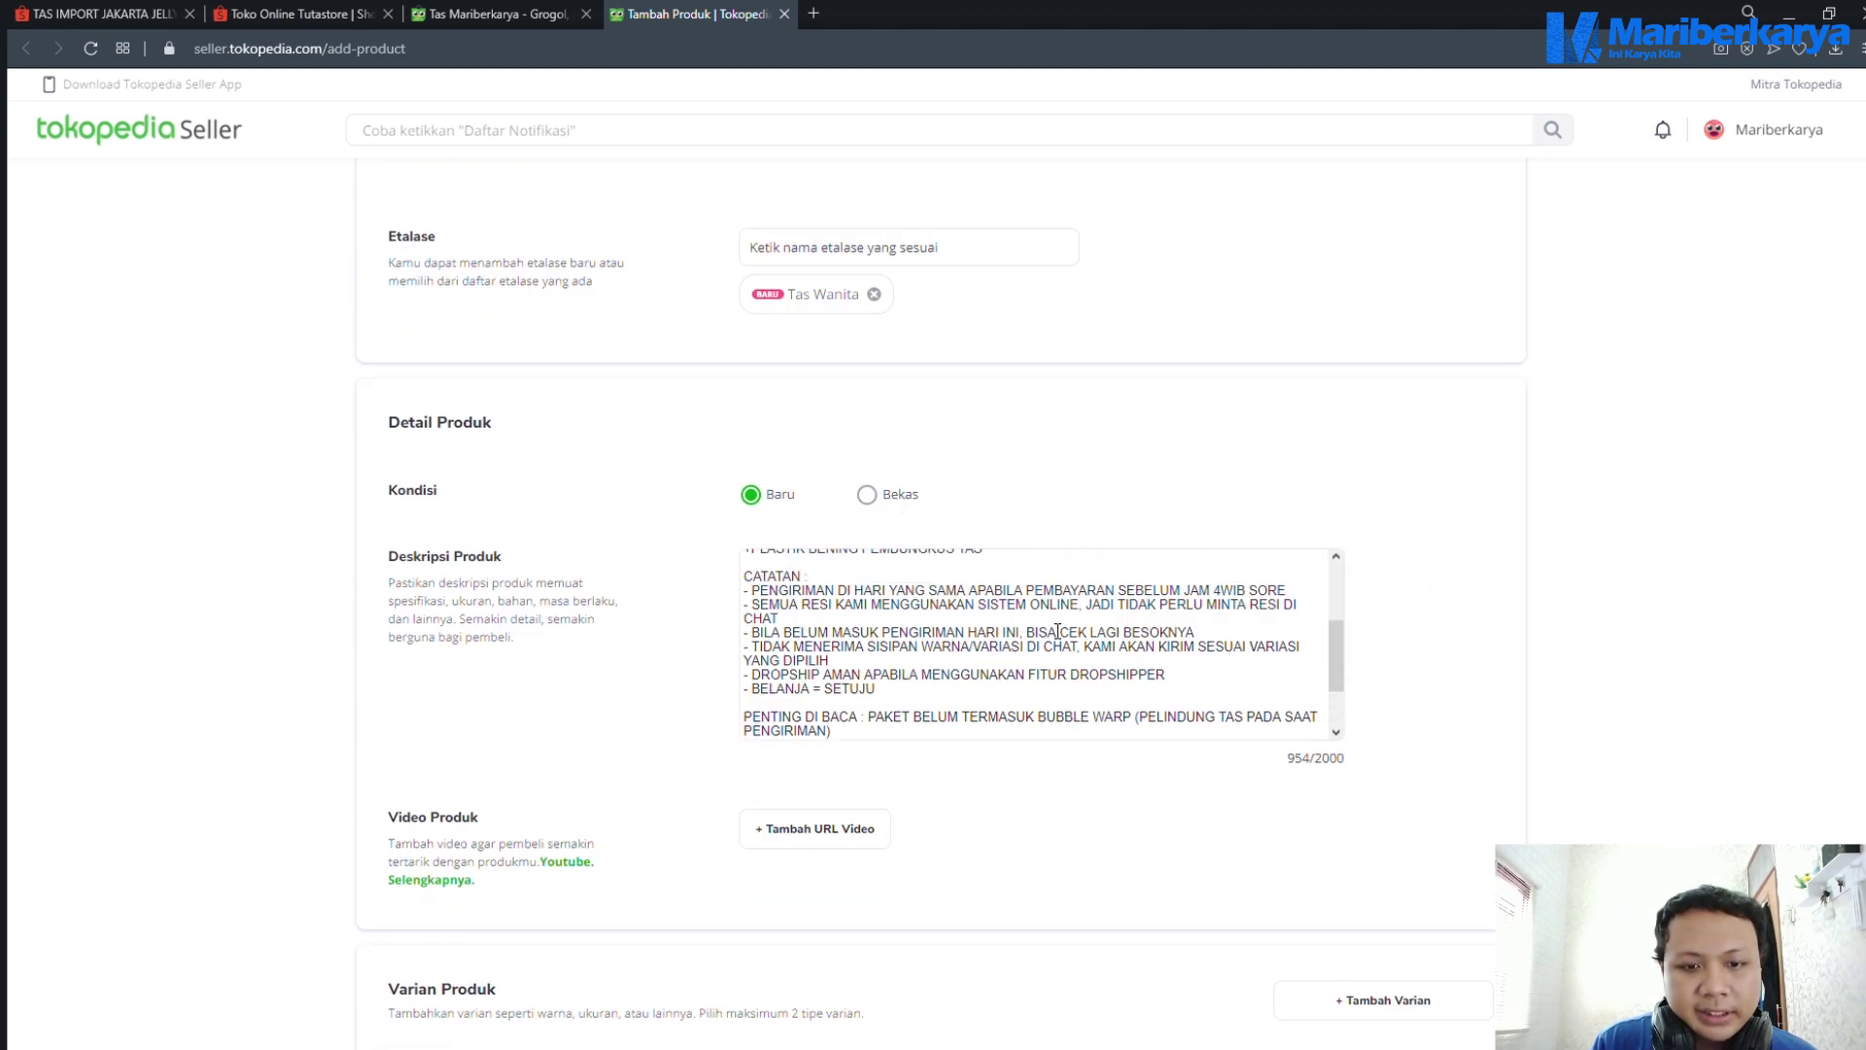
scroll(1491, 587, "down", 9)
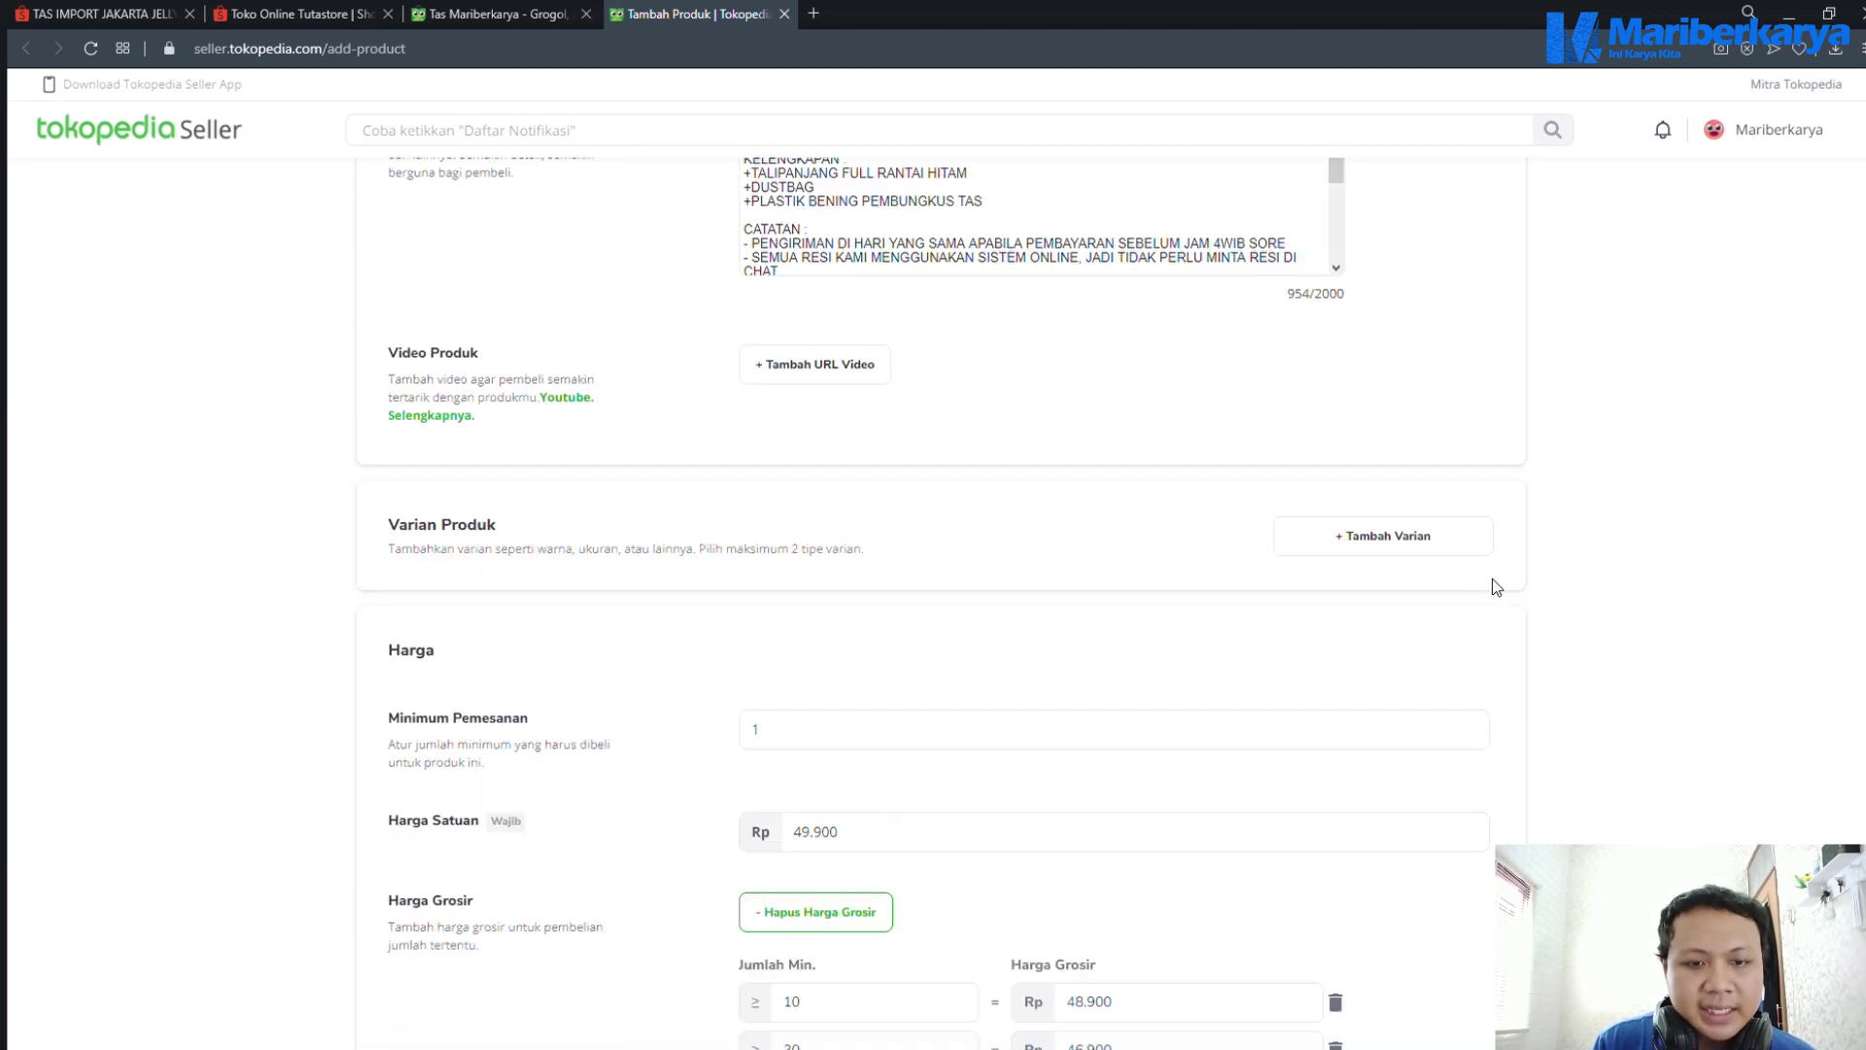
scroll(886, 413, "down", 8)
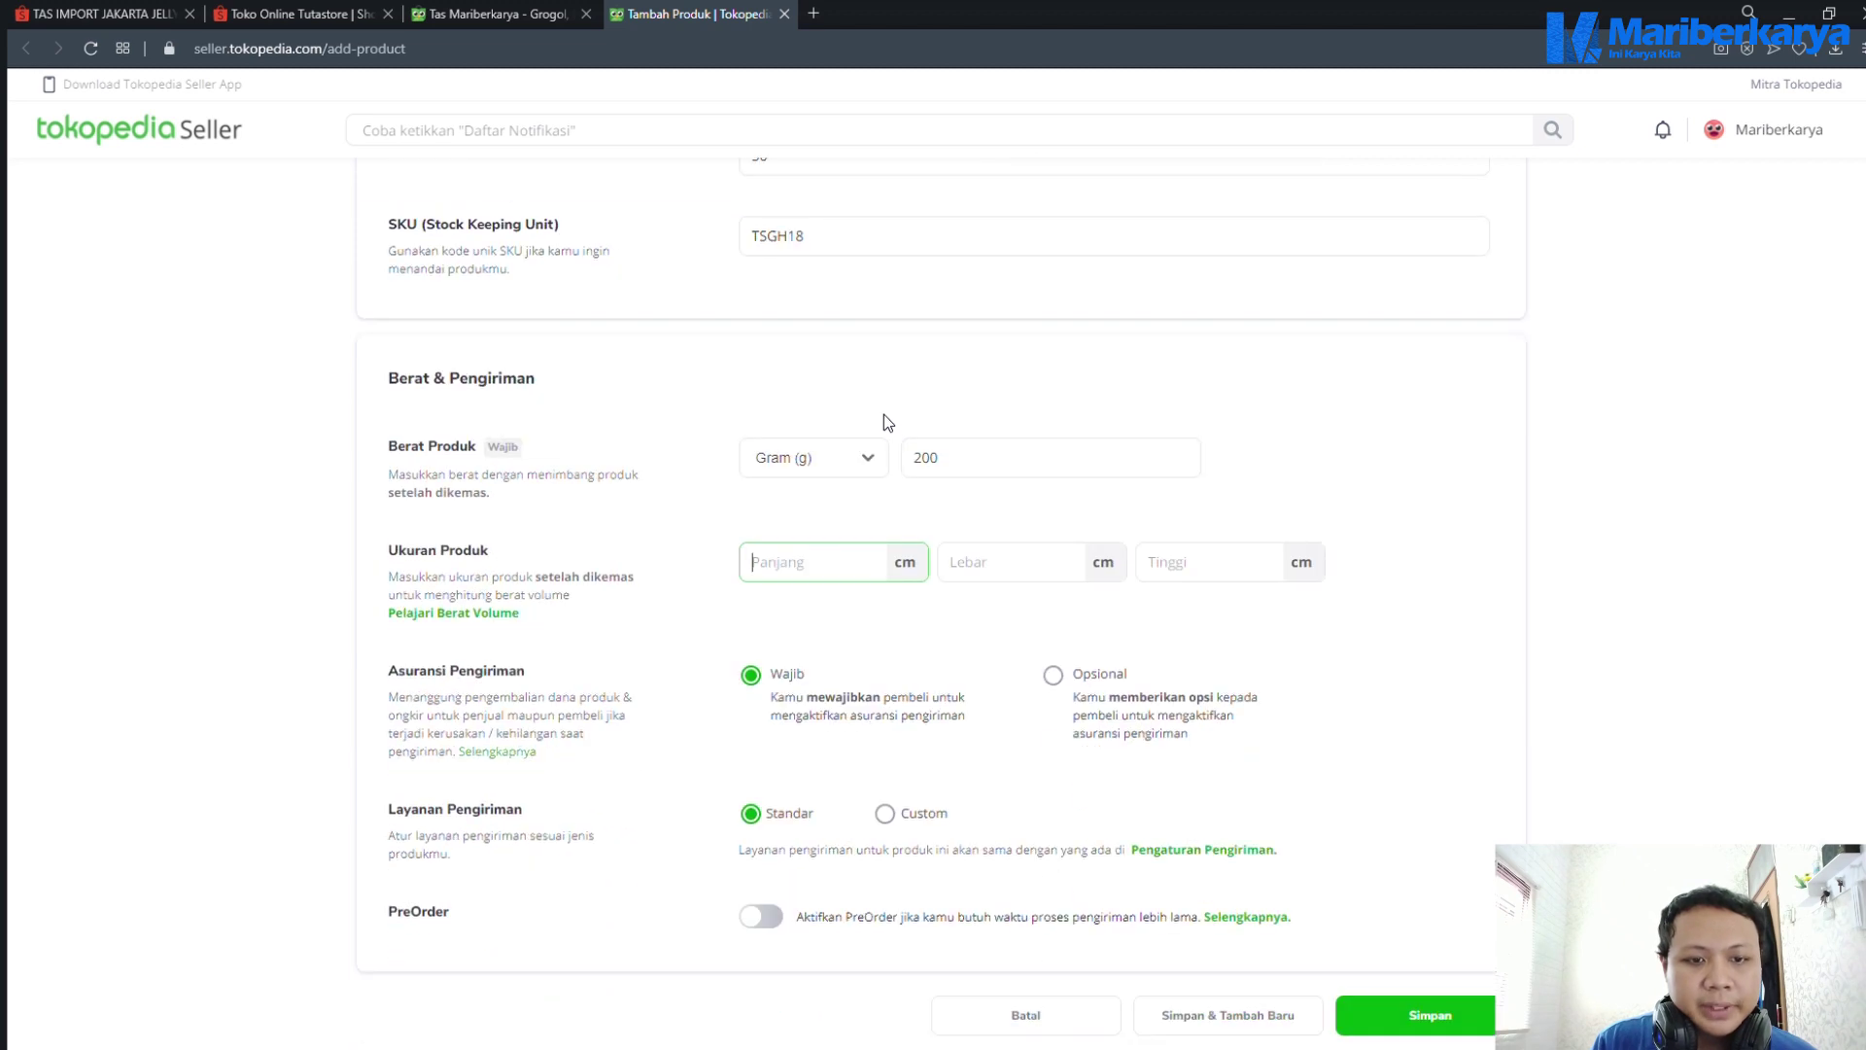
type("1")
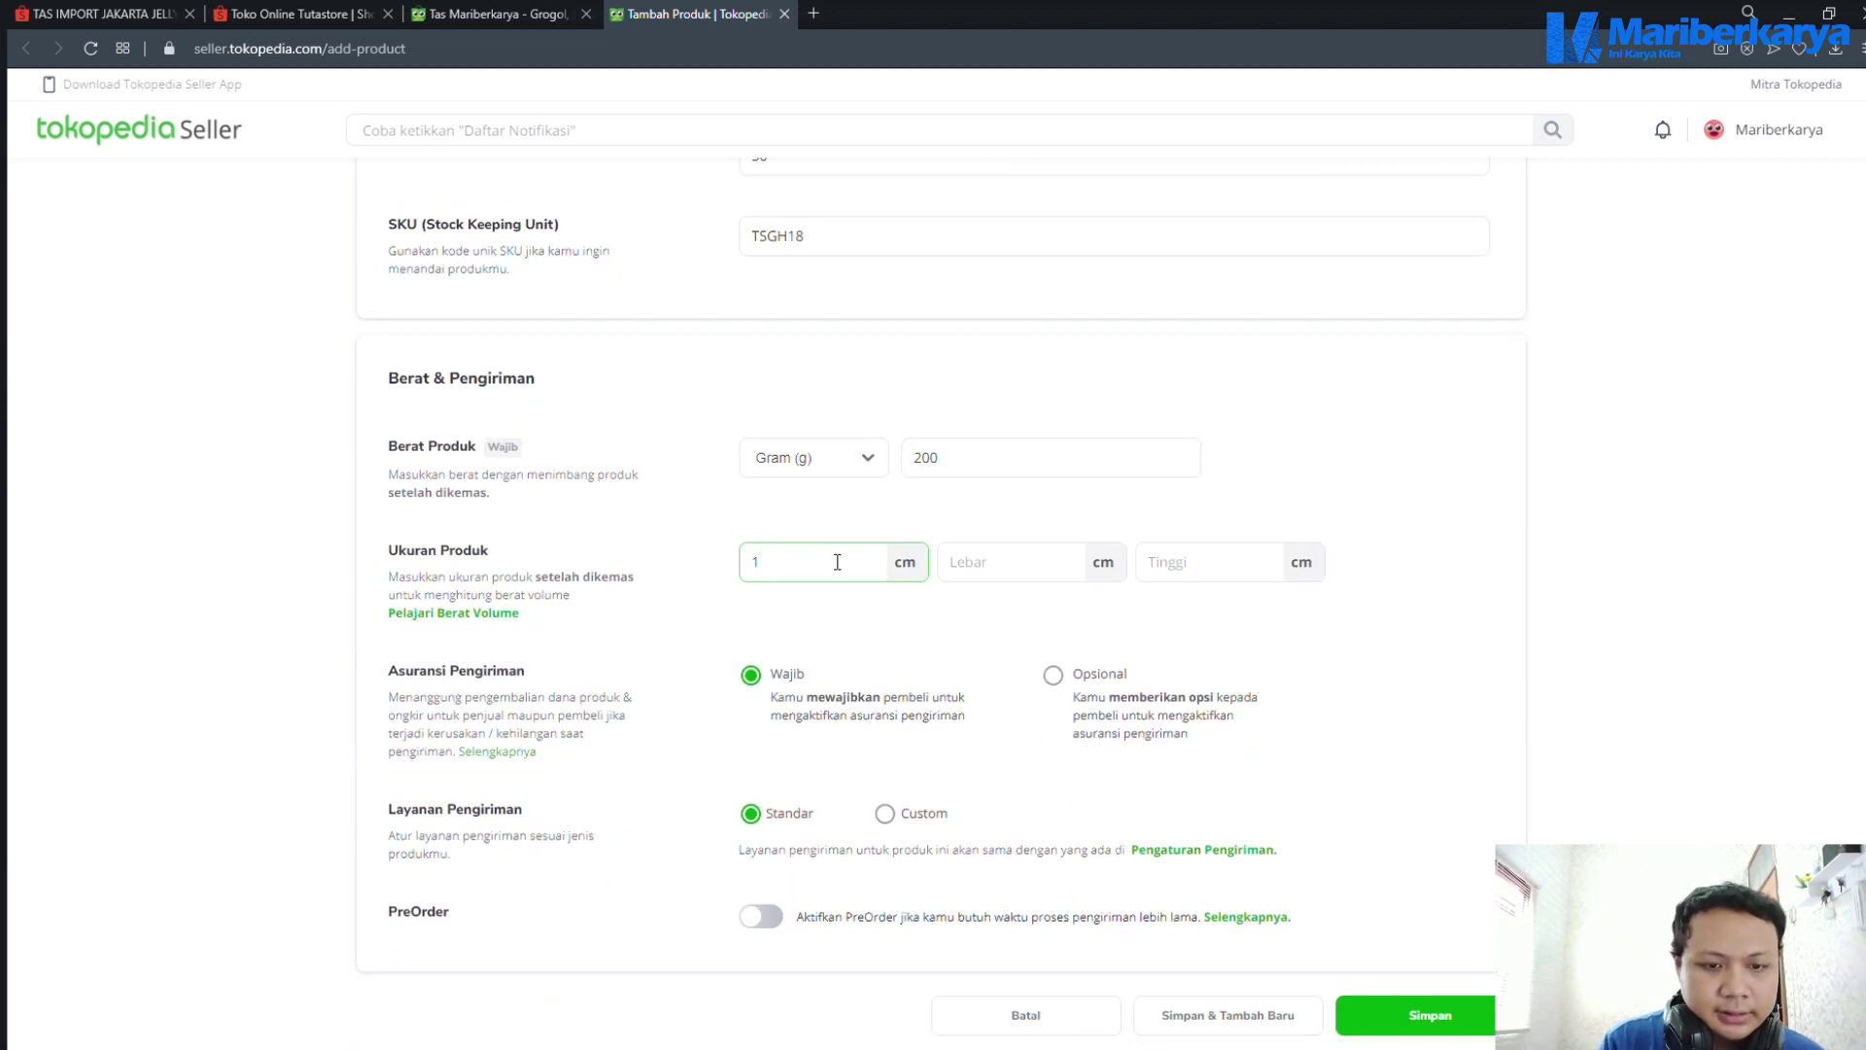
type("8")
key("Tab")
type("7")
key("Tab")
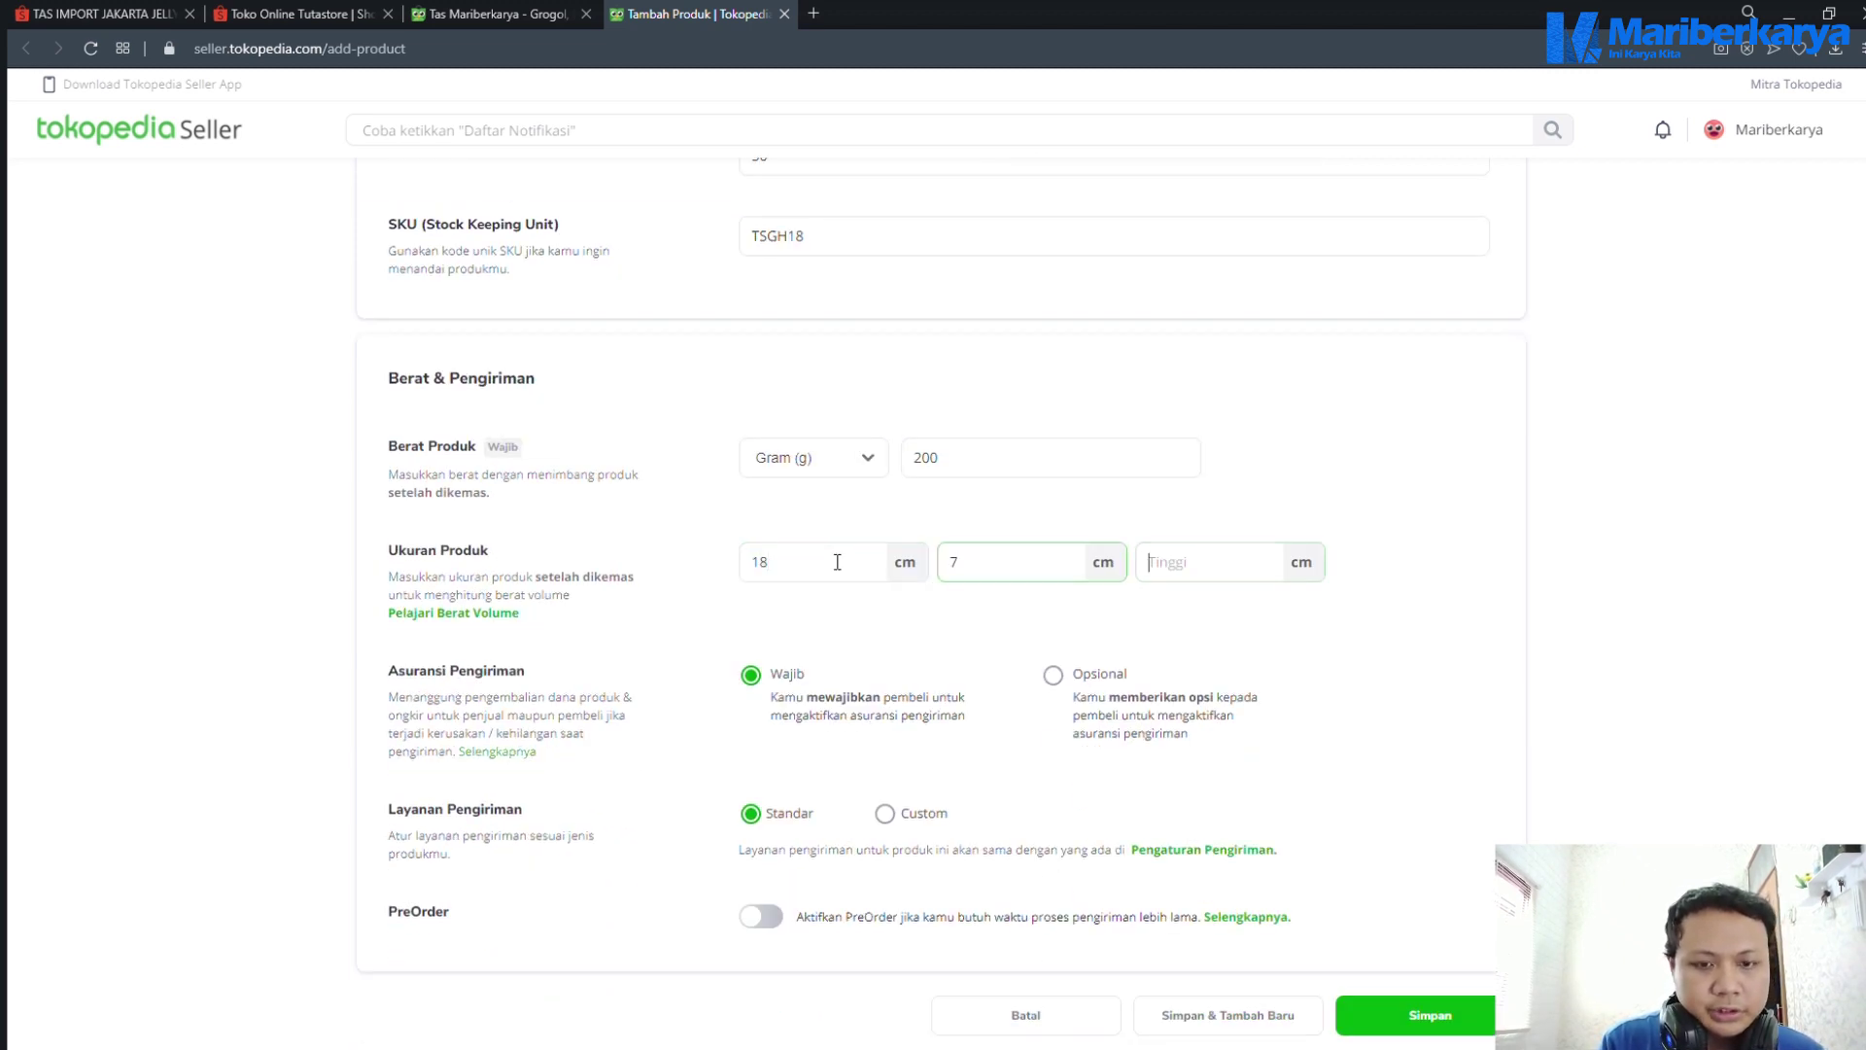
type("11")
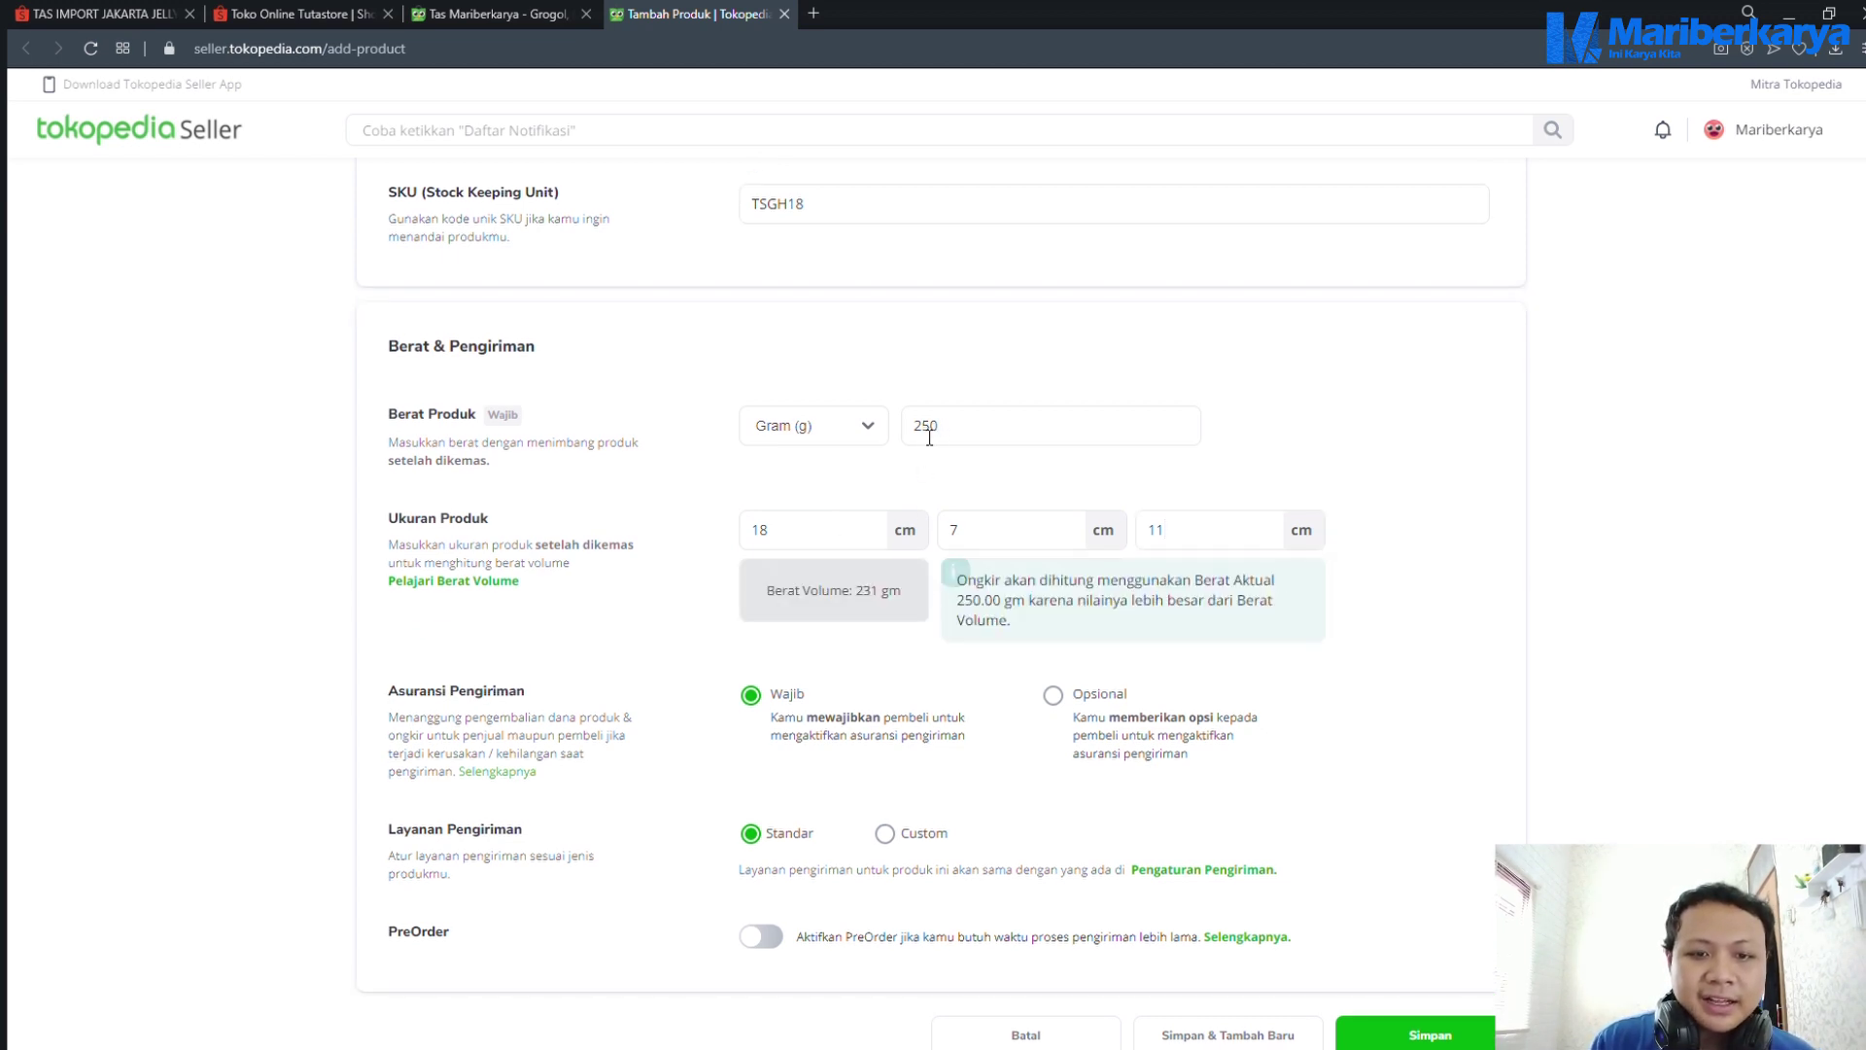
Try a Berat Produk of 200 grams to compare it with the volume weight
left_click(932, 433)
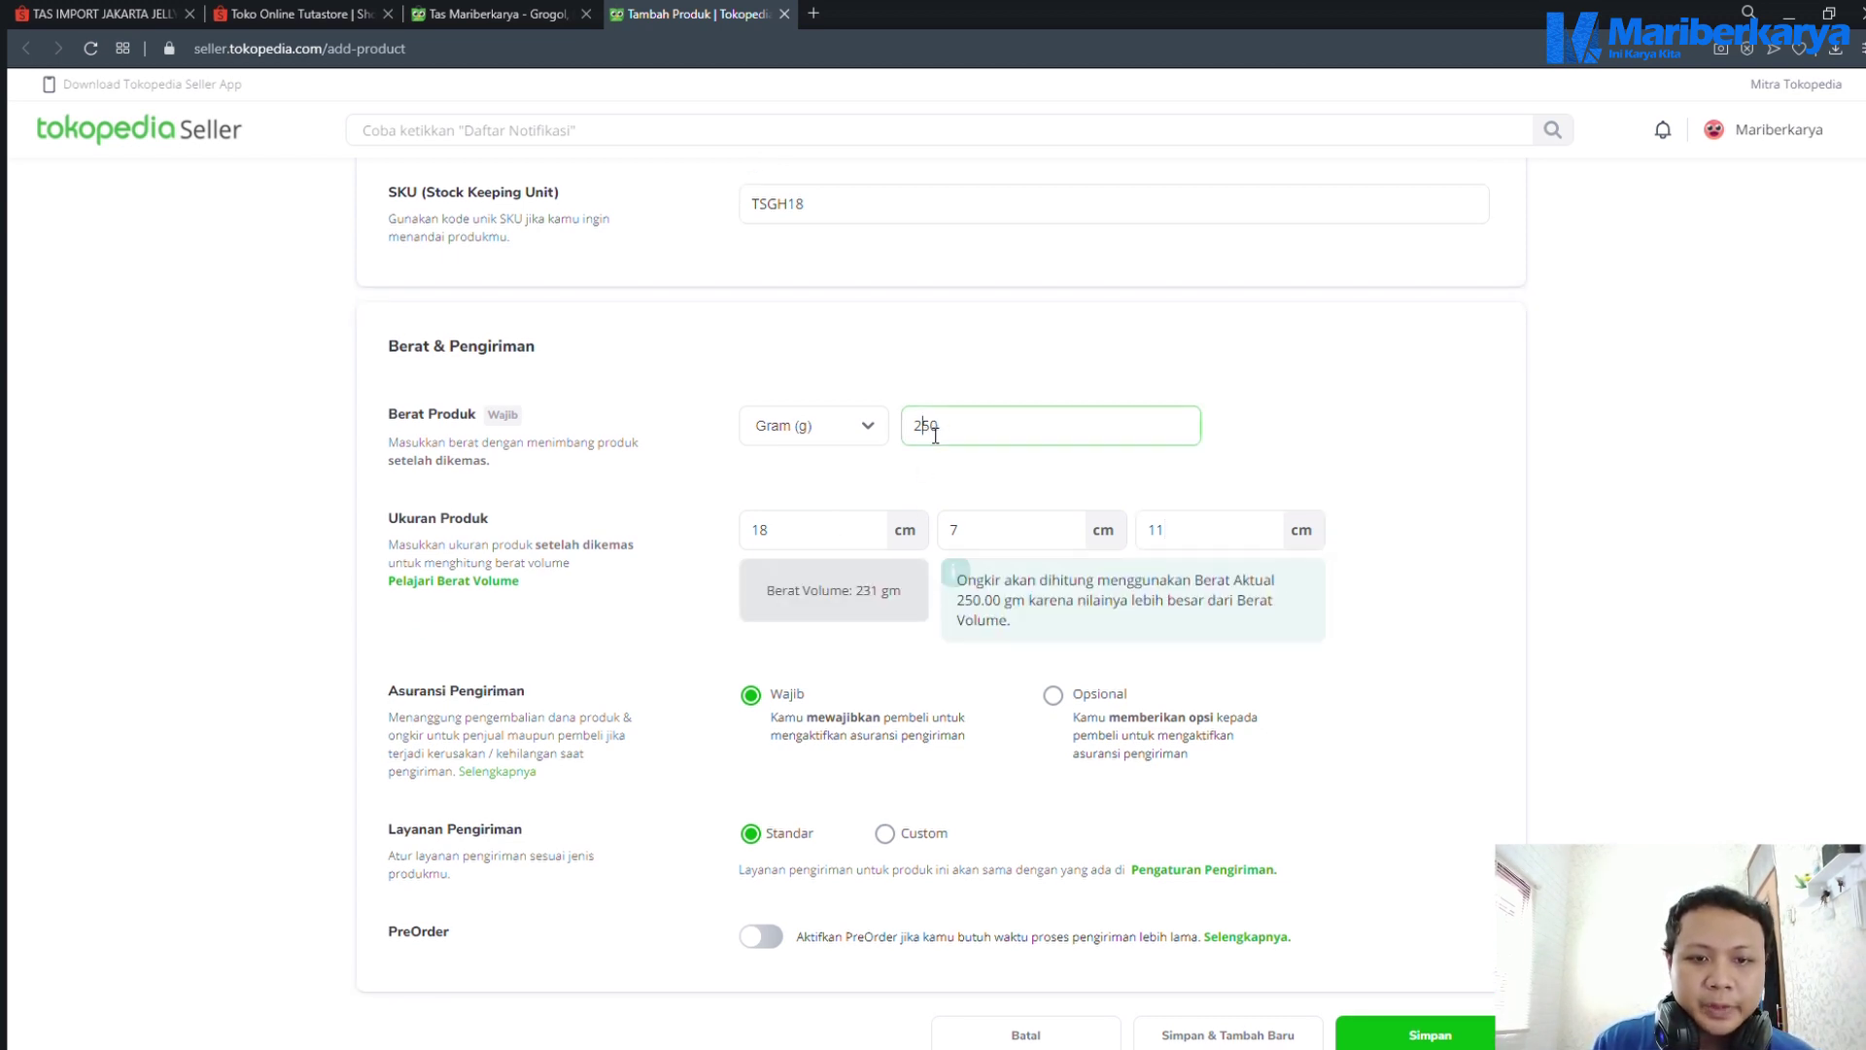
left_click_drag(922, 434, 938, 435)
type("0")
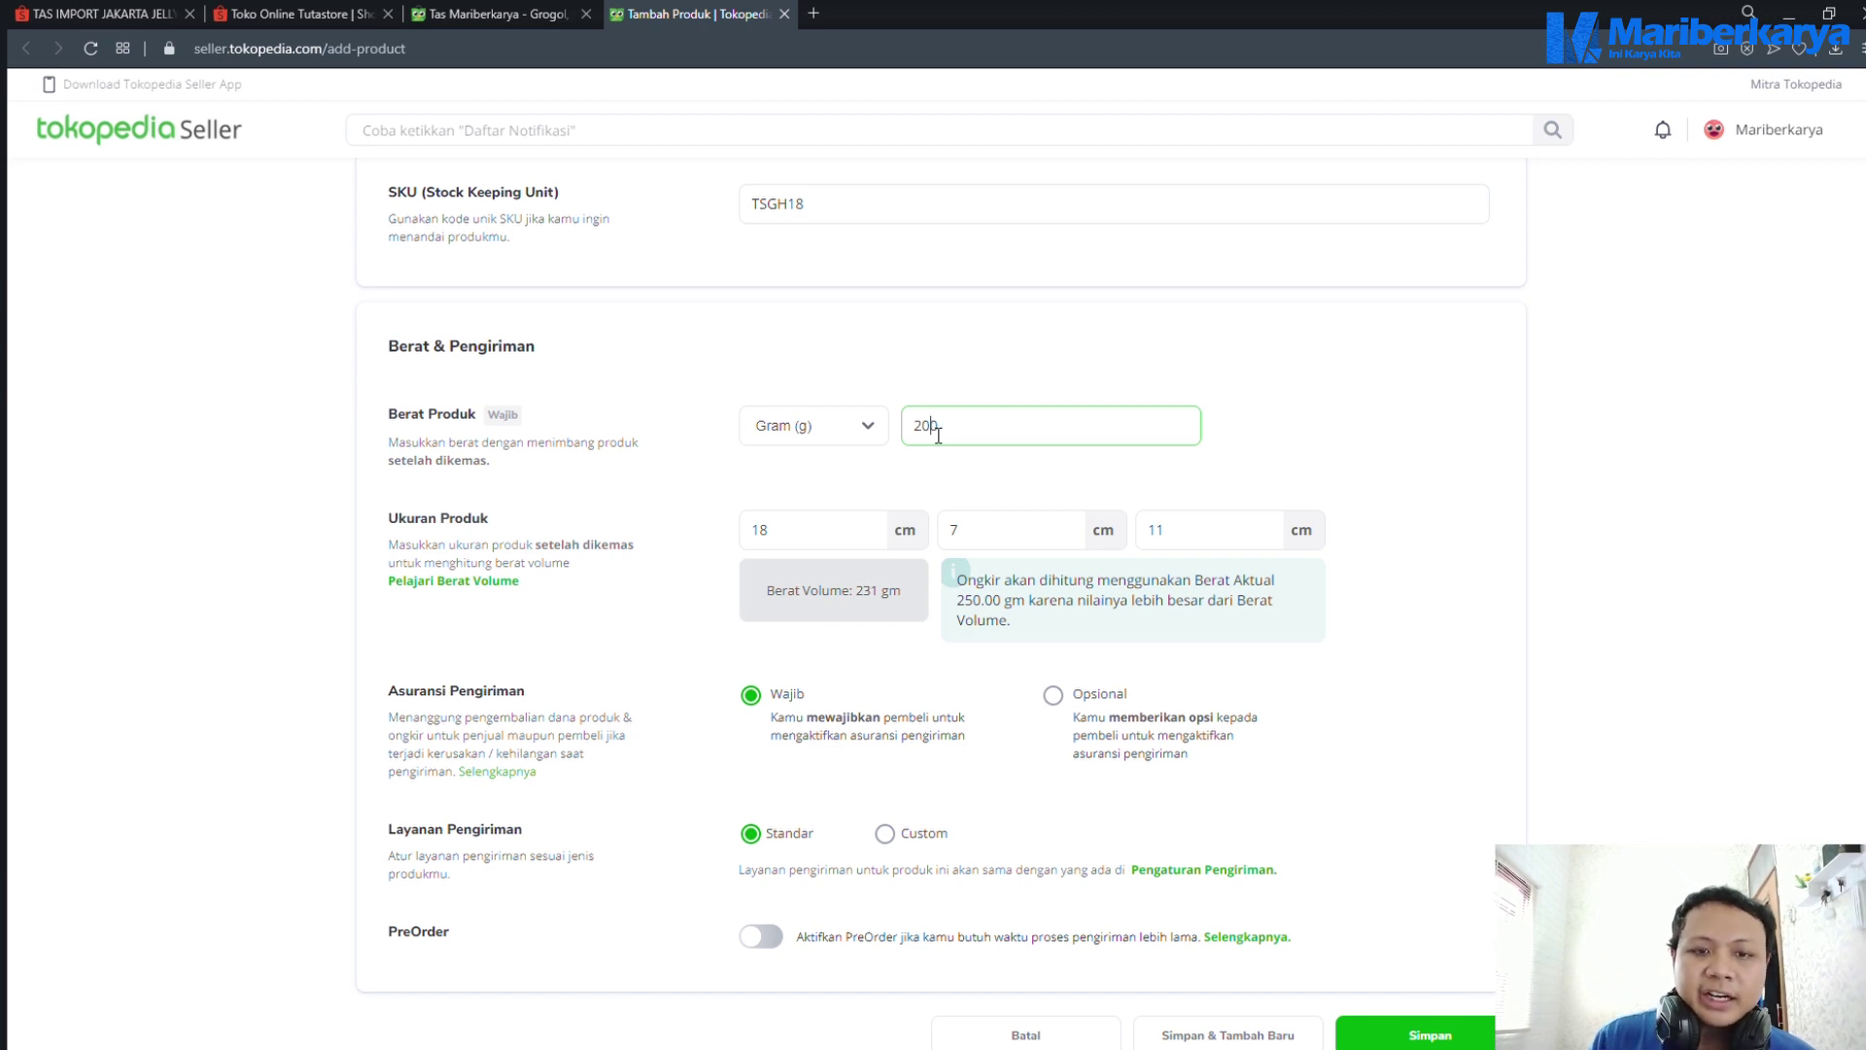
left_click(1420, 419)
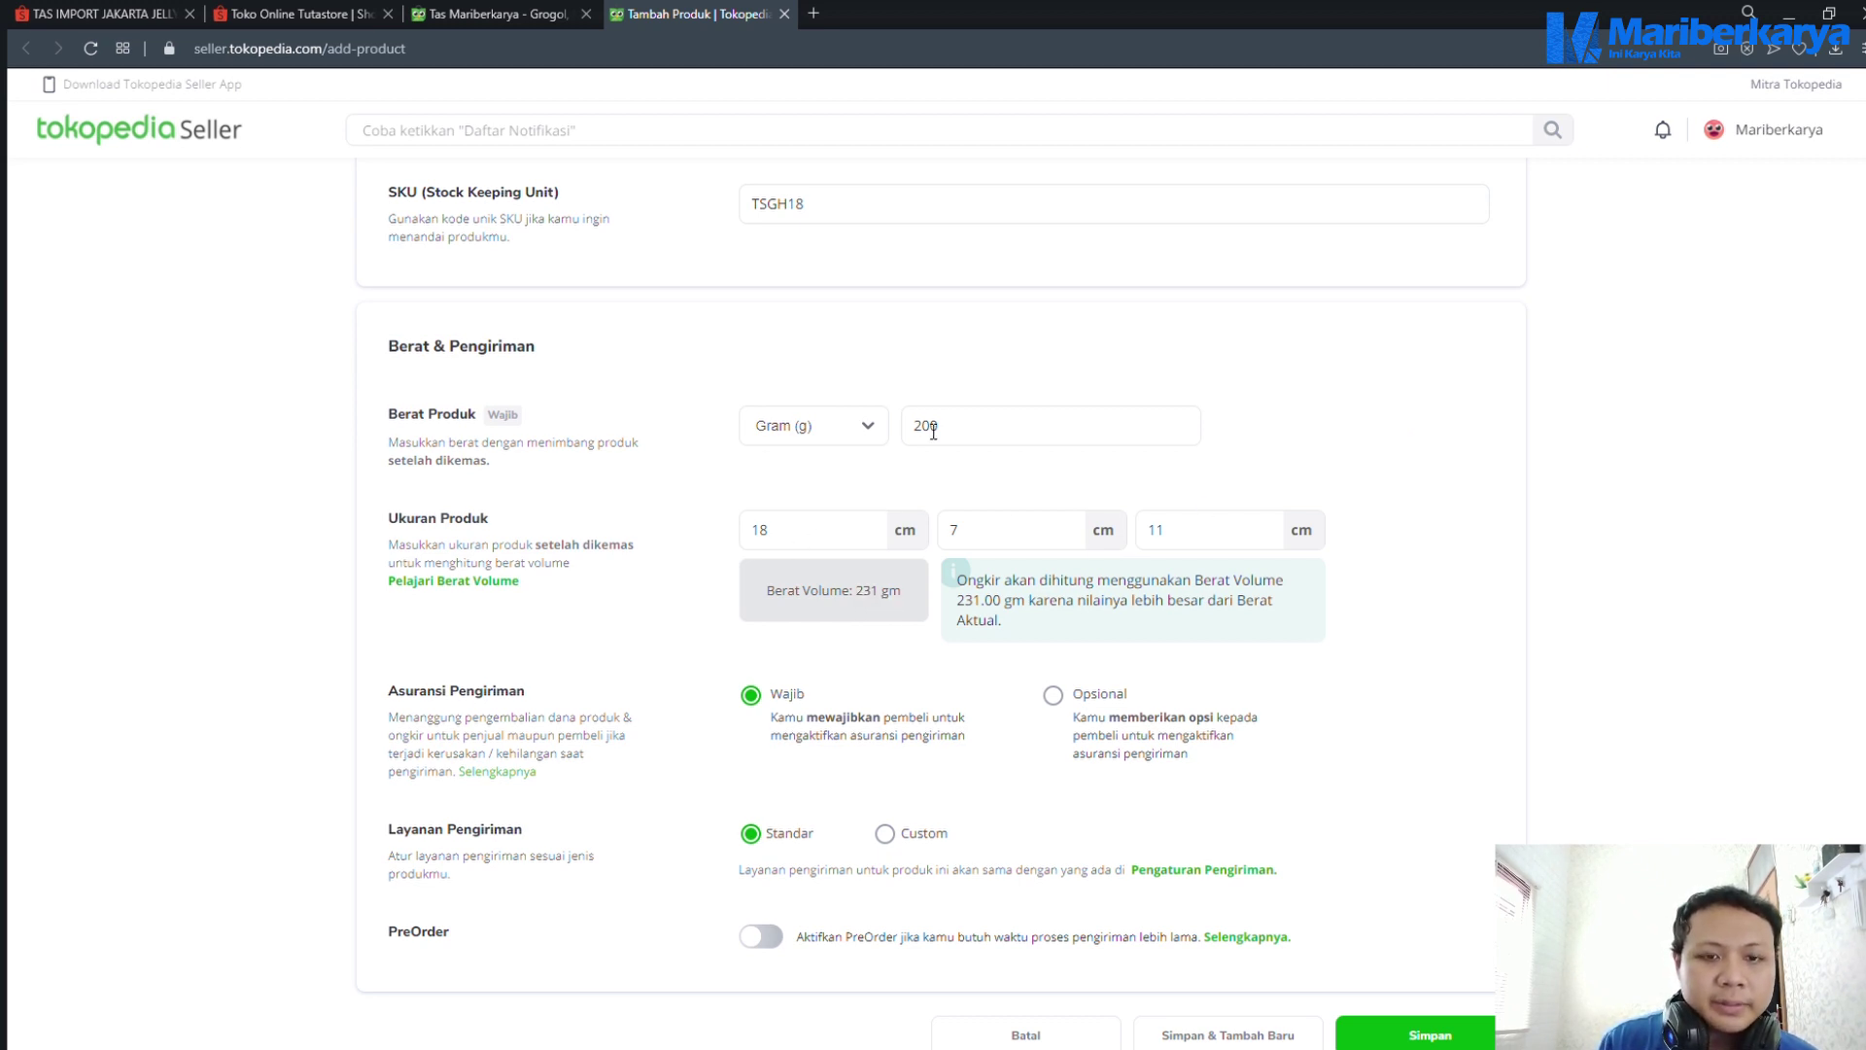
Set Berat Produk to 250 grams
left_click_drag(923, 425, 932, 424)
type("5")
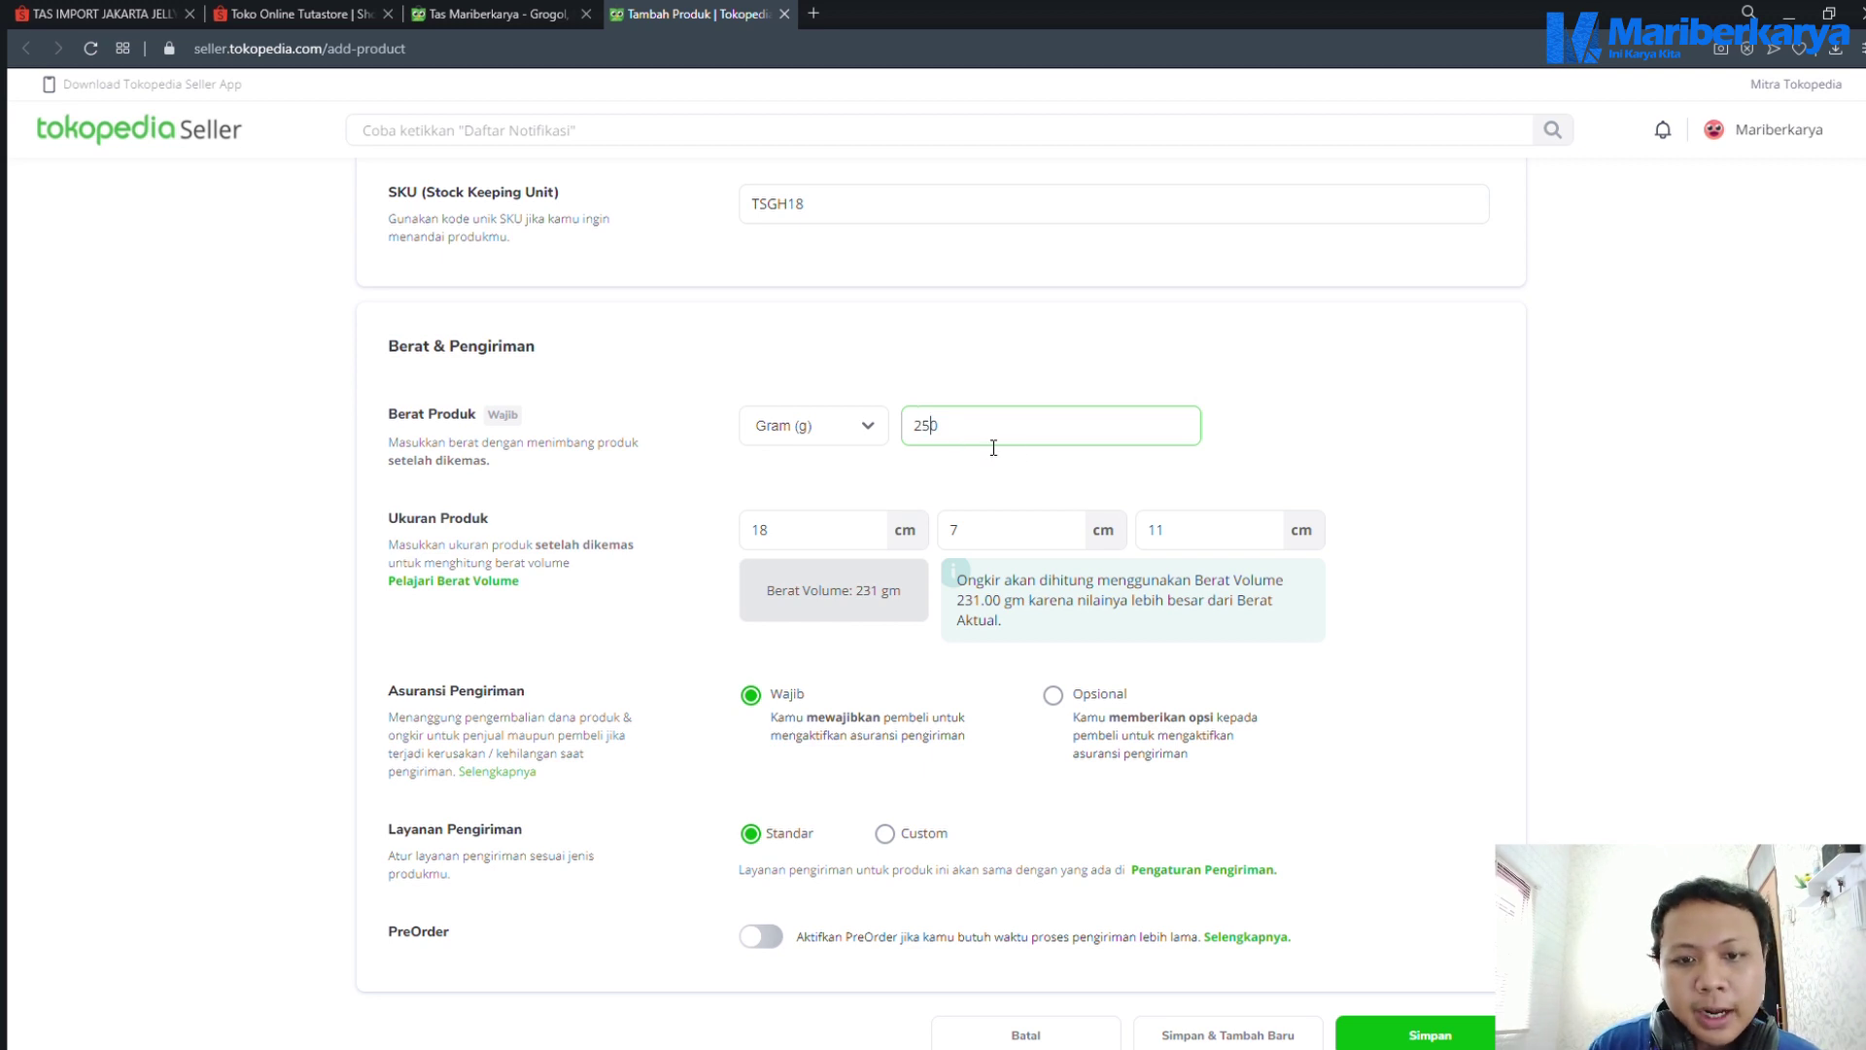
left_click(1313, 457)
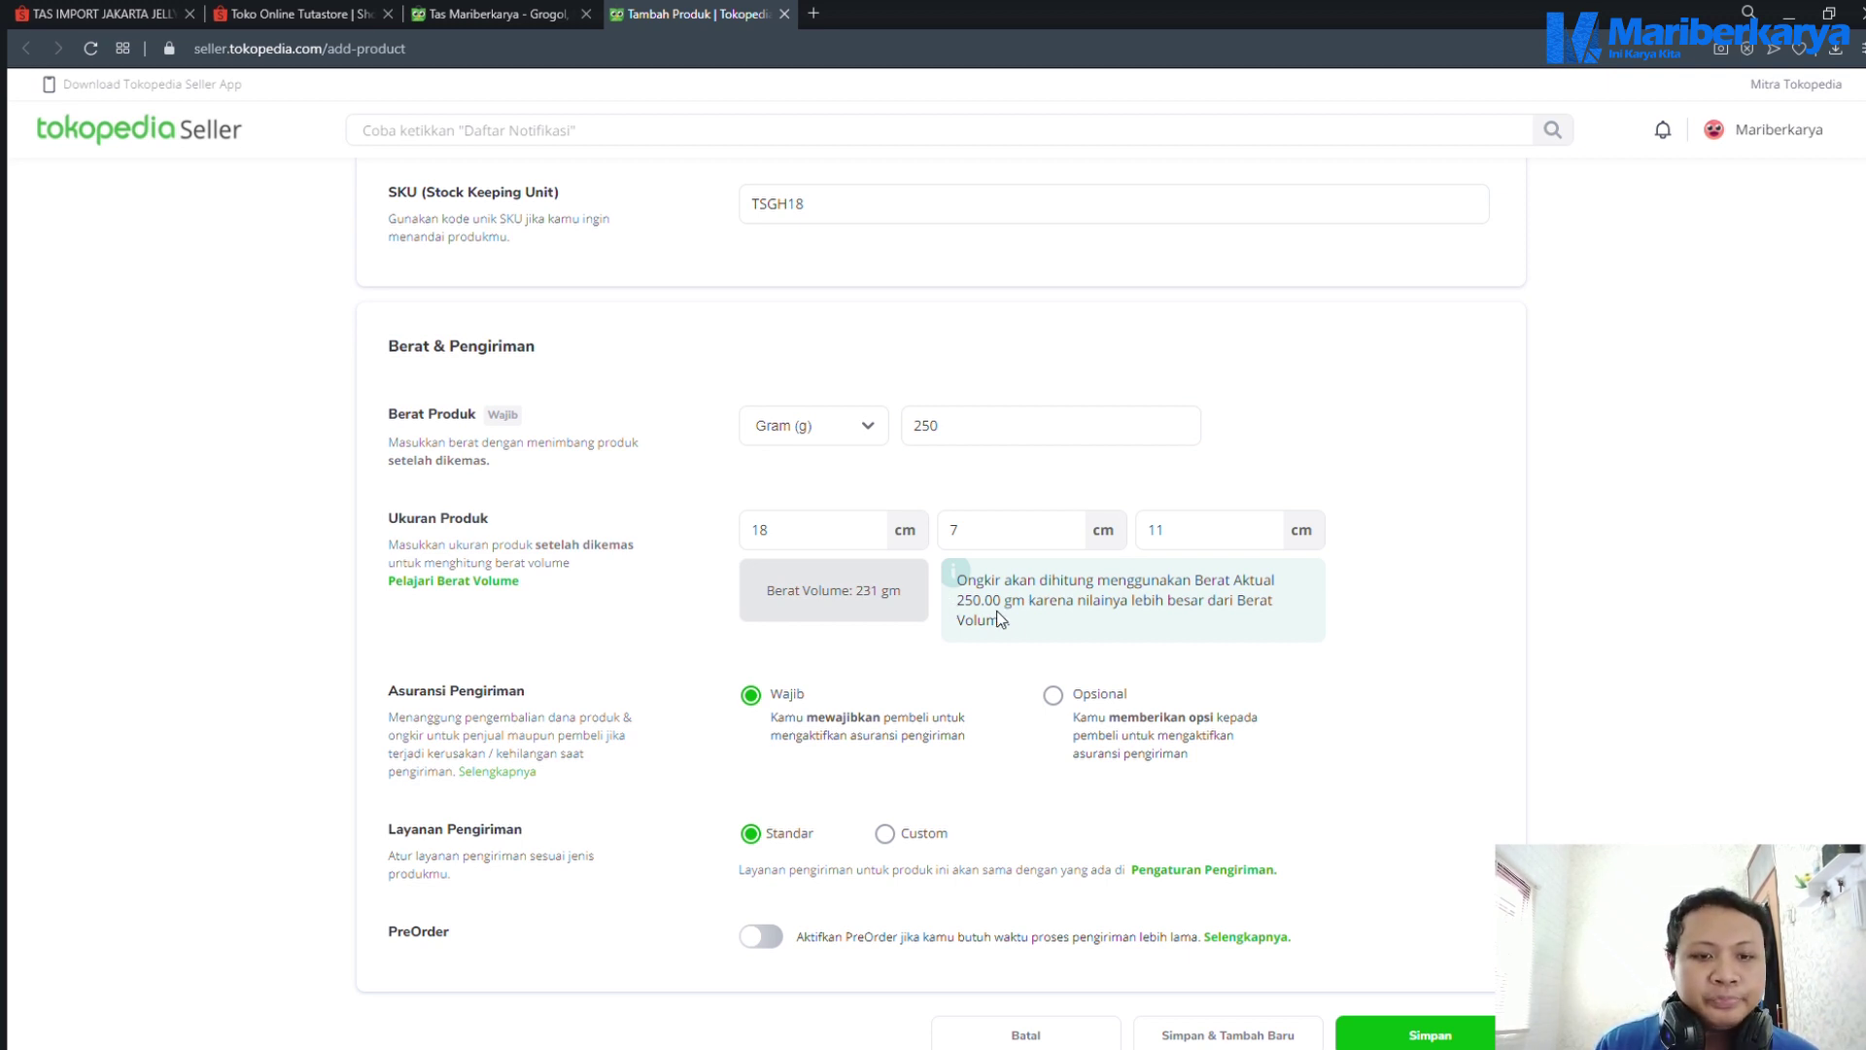
Switch Layanan Pengiriman to Custom to view the available JNE services, and return it to Standar
scroll(1058, 625, "down", 1)
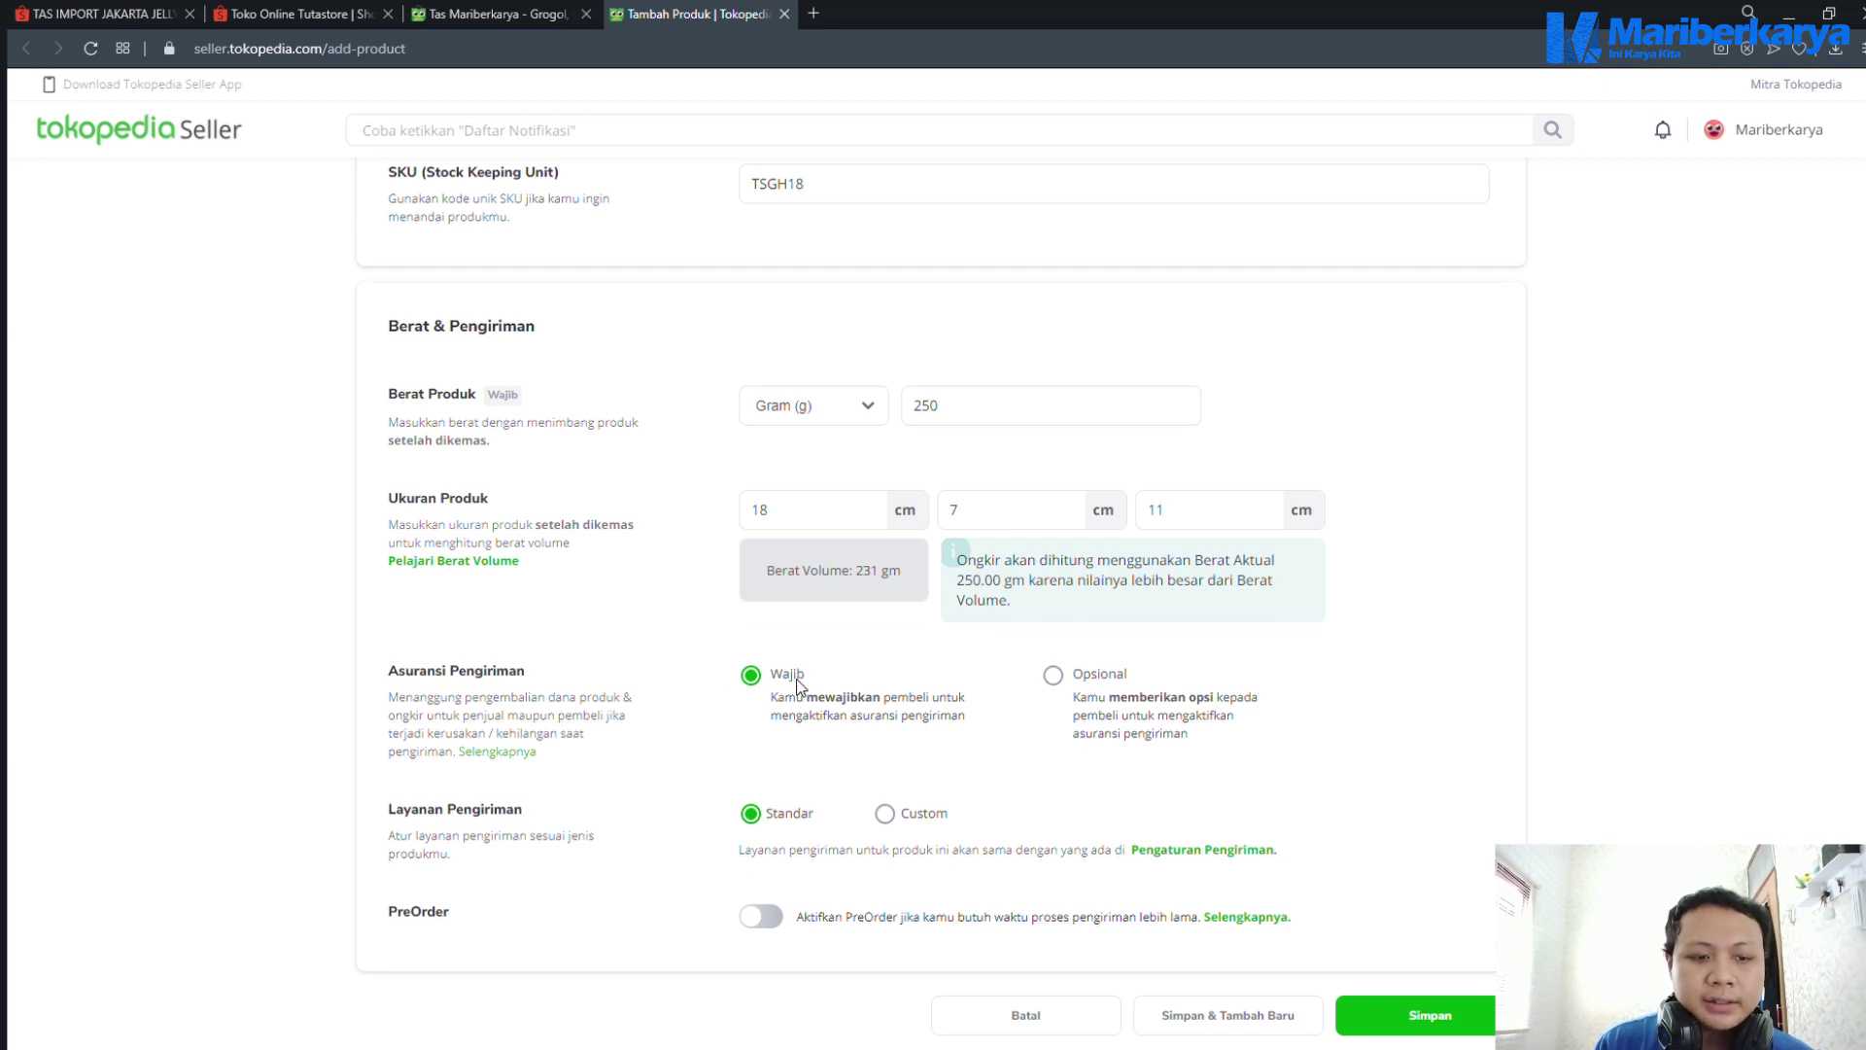
left_click(902, 817)
scroll(1501, 817, "down", 2)
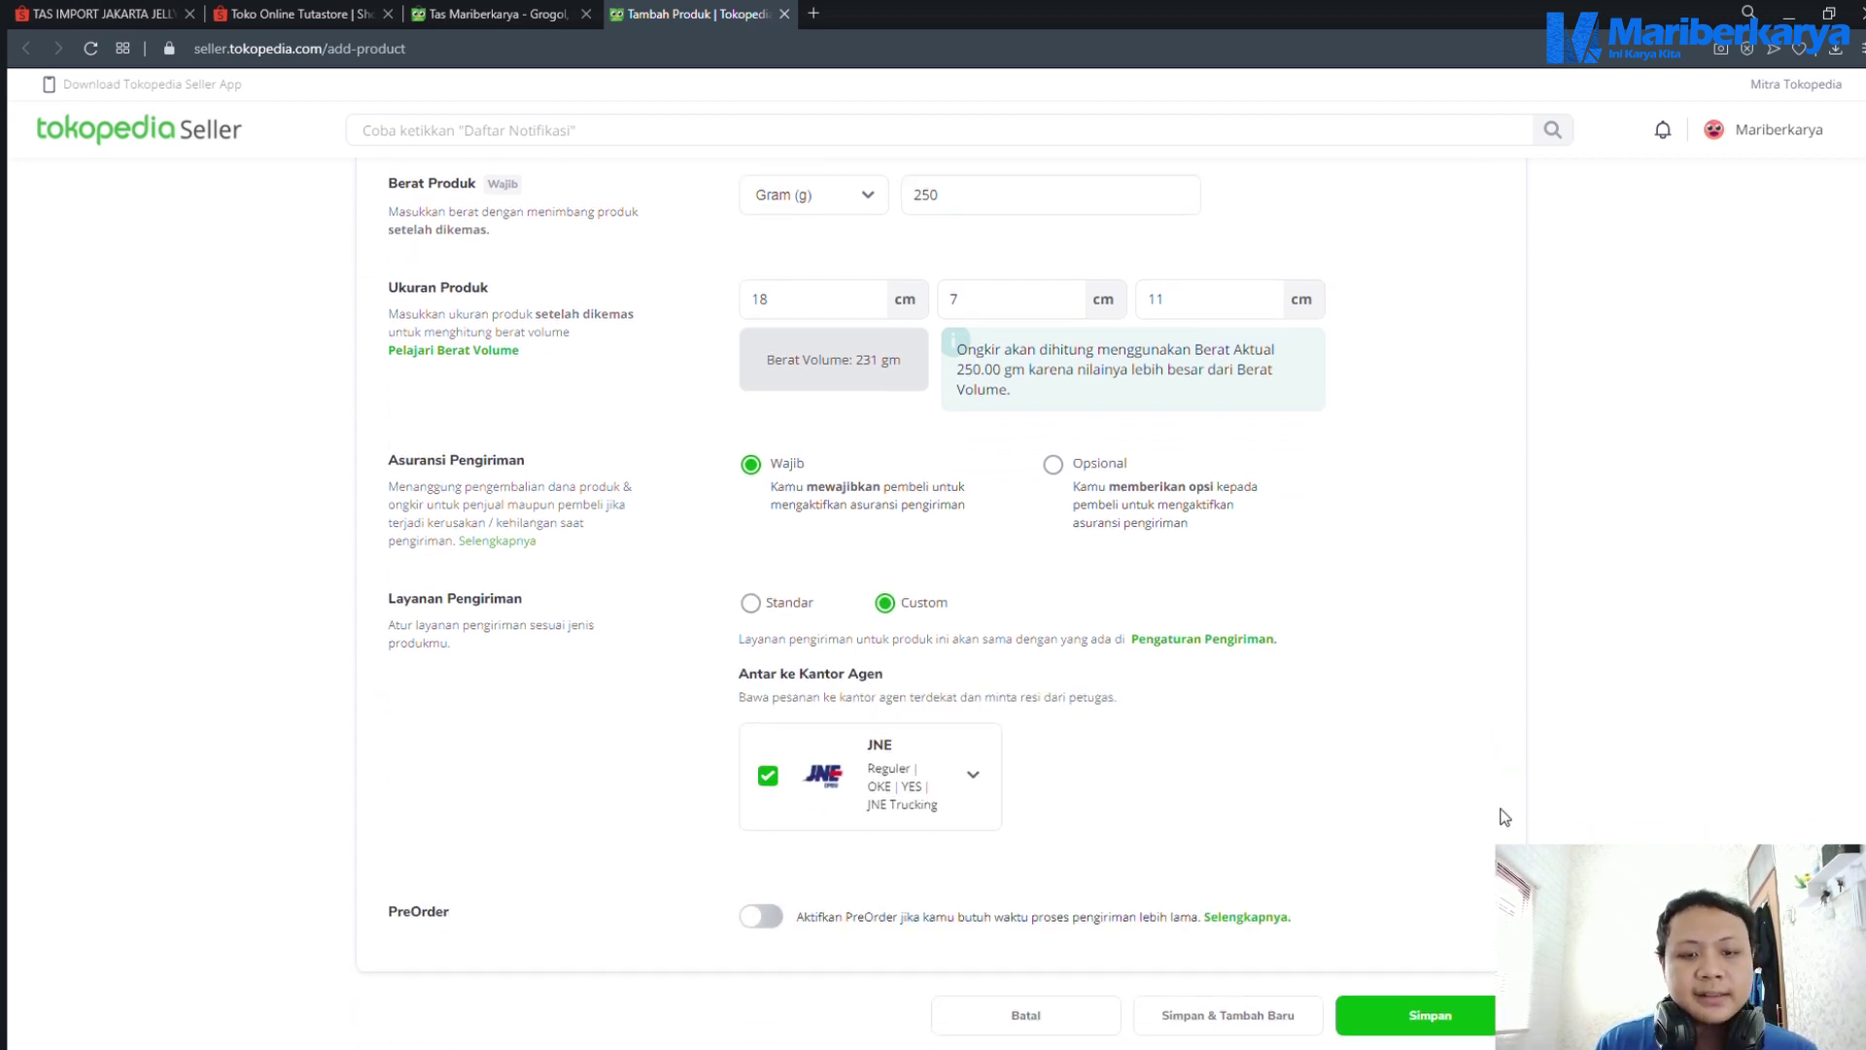
left_click(980, 774)
scroll(1146, 813, "down", 2)
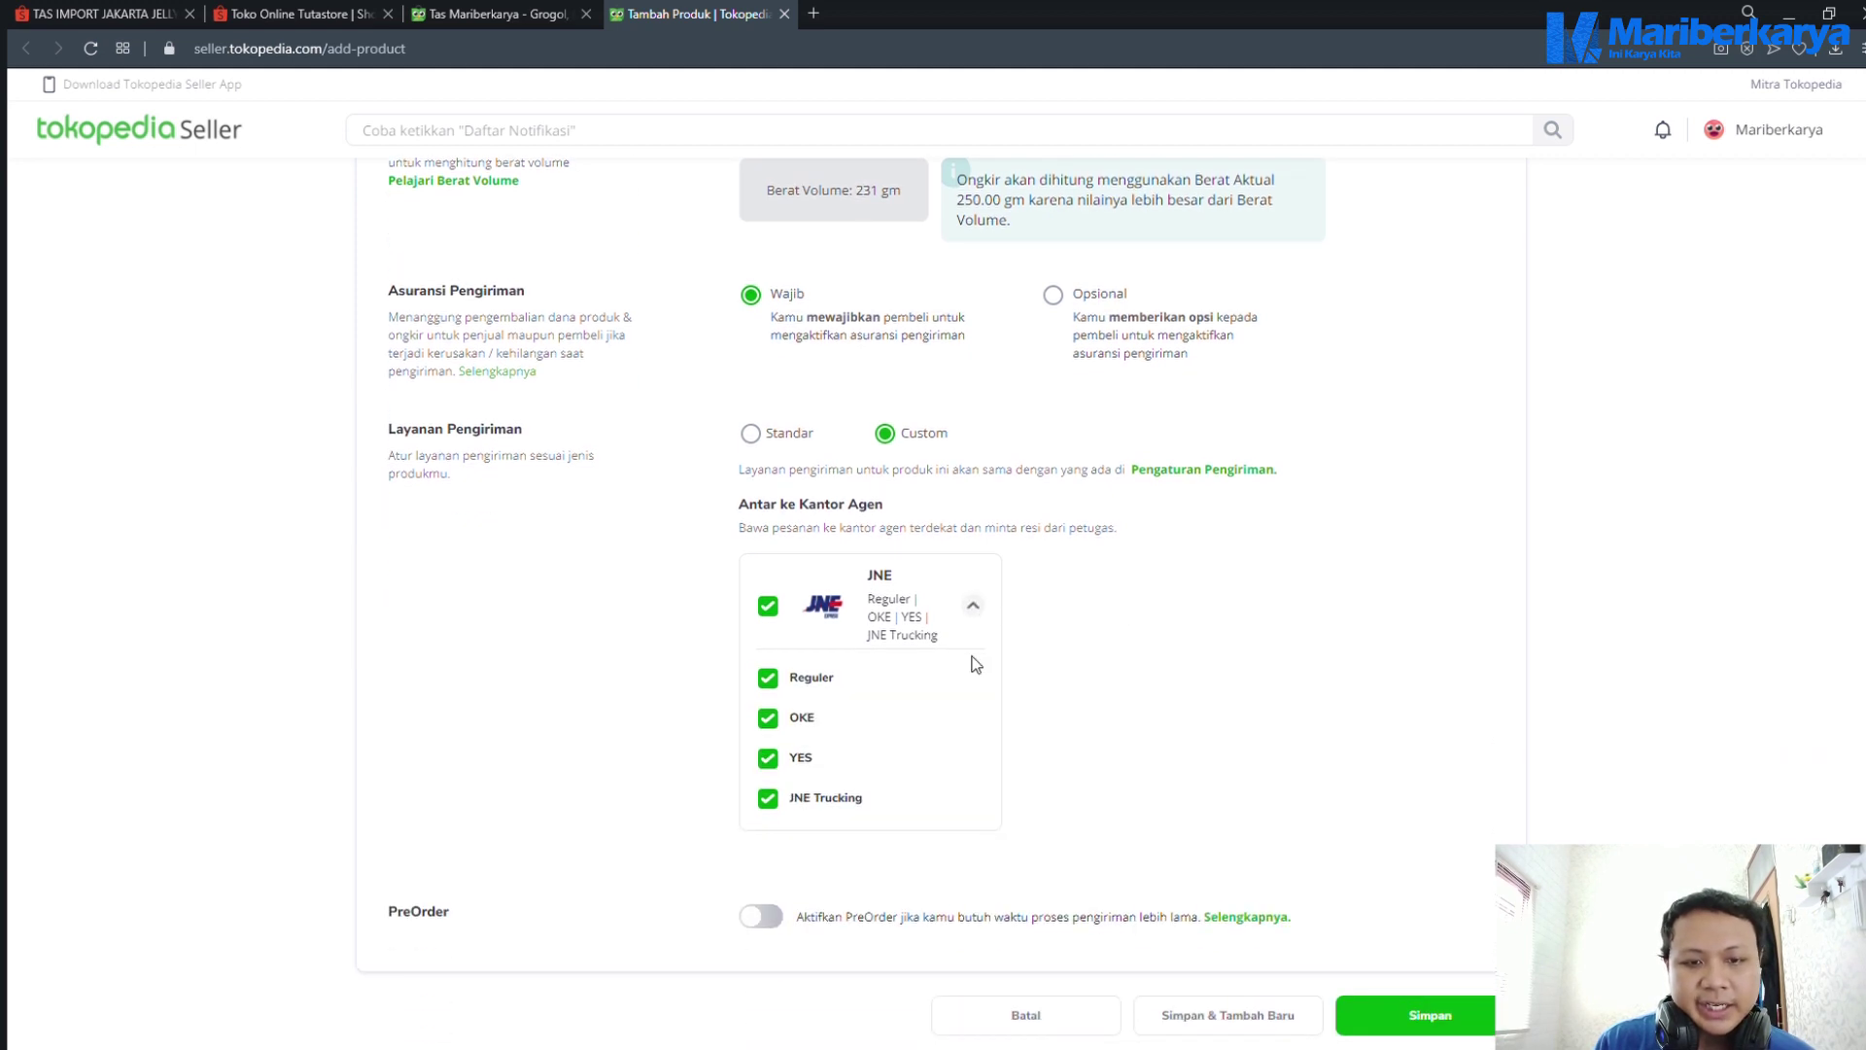
left_click(983, 620)
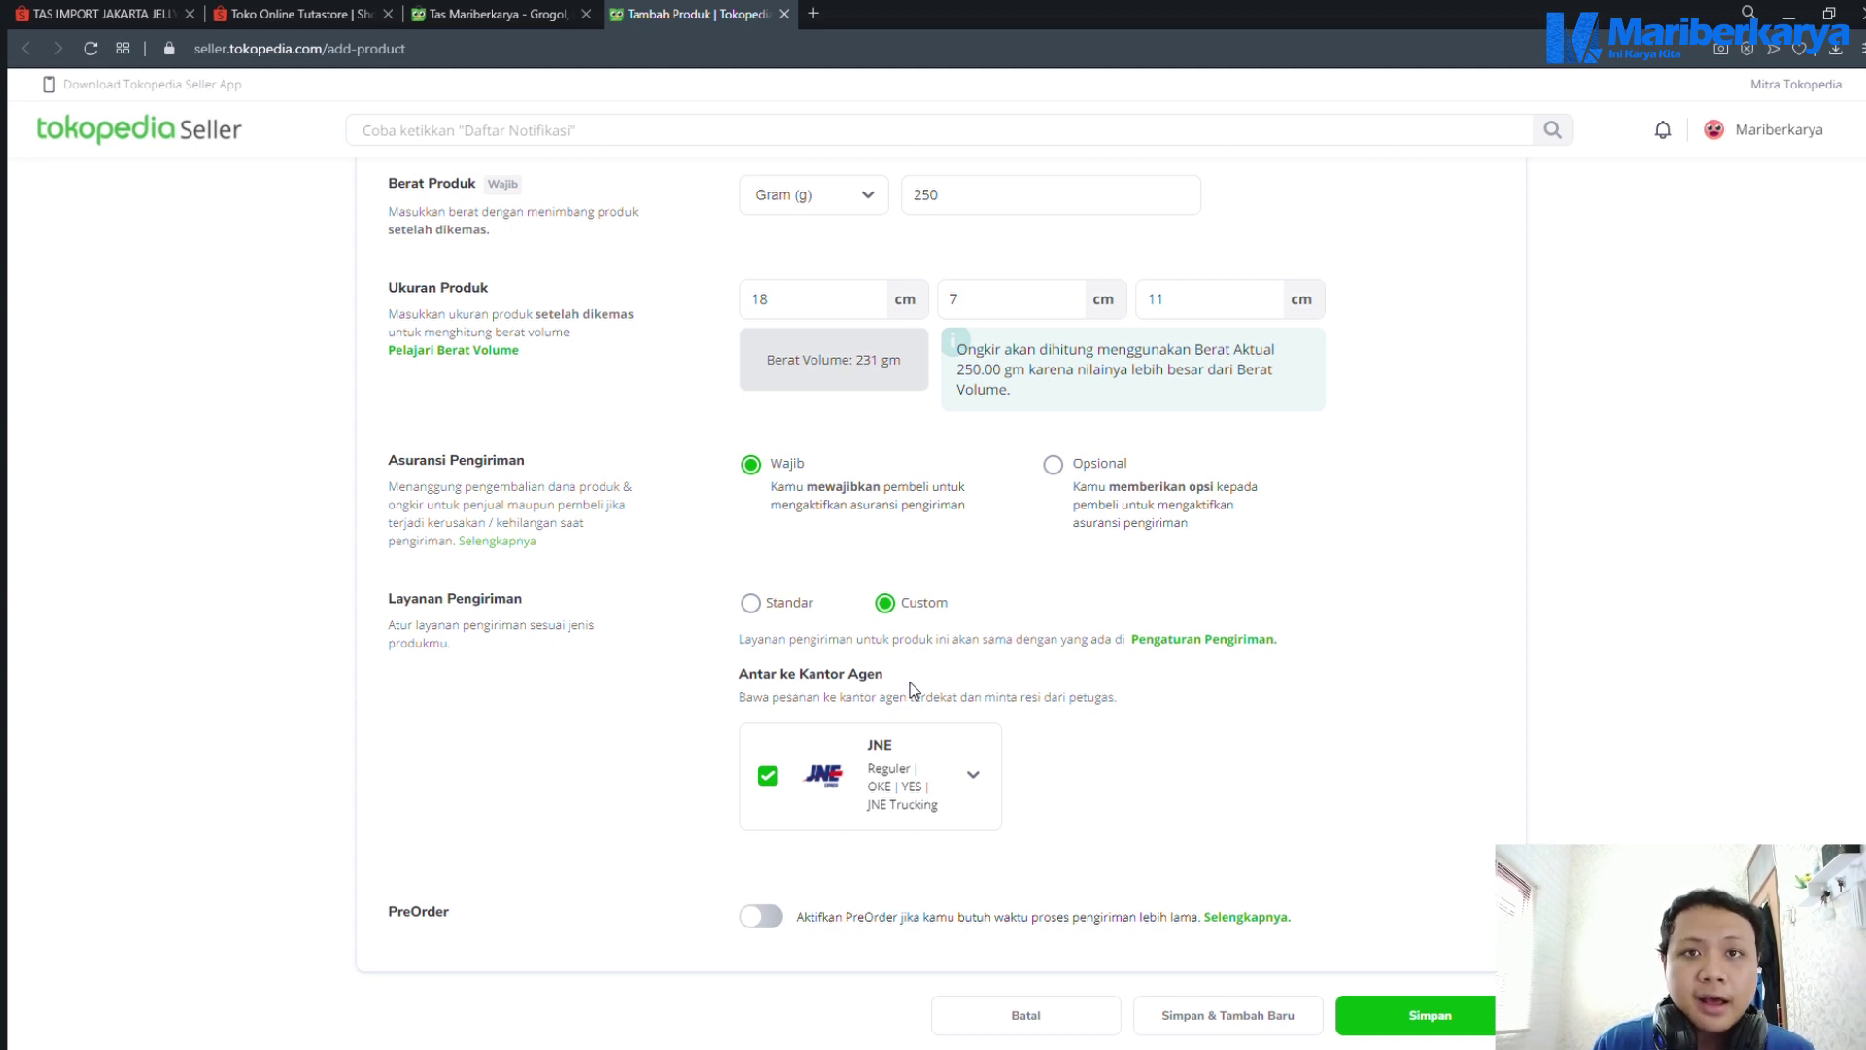
left_click(764, 603)
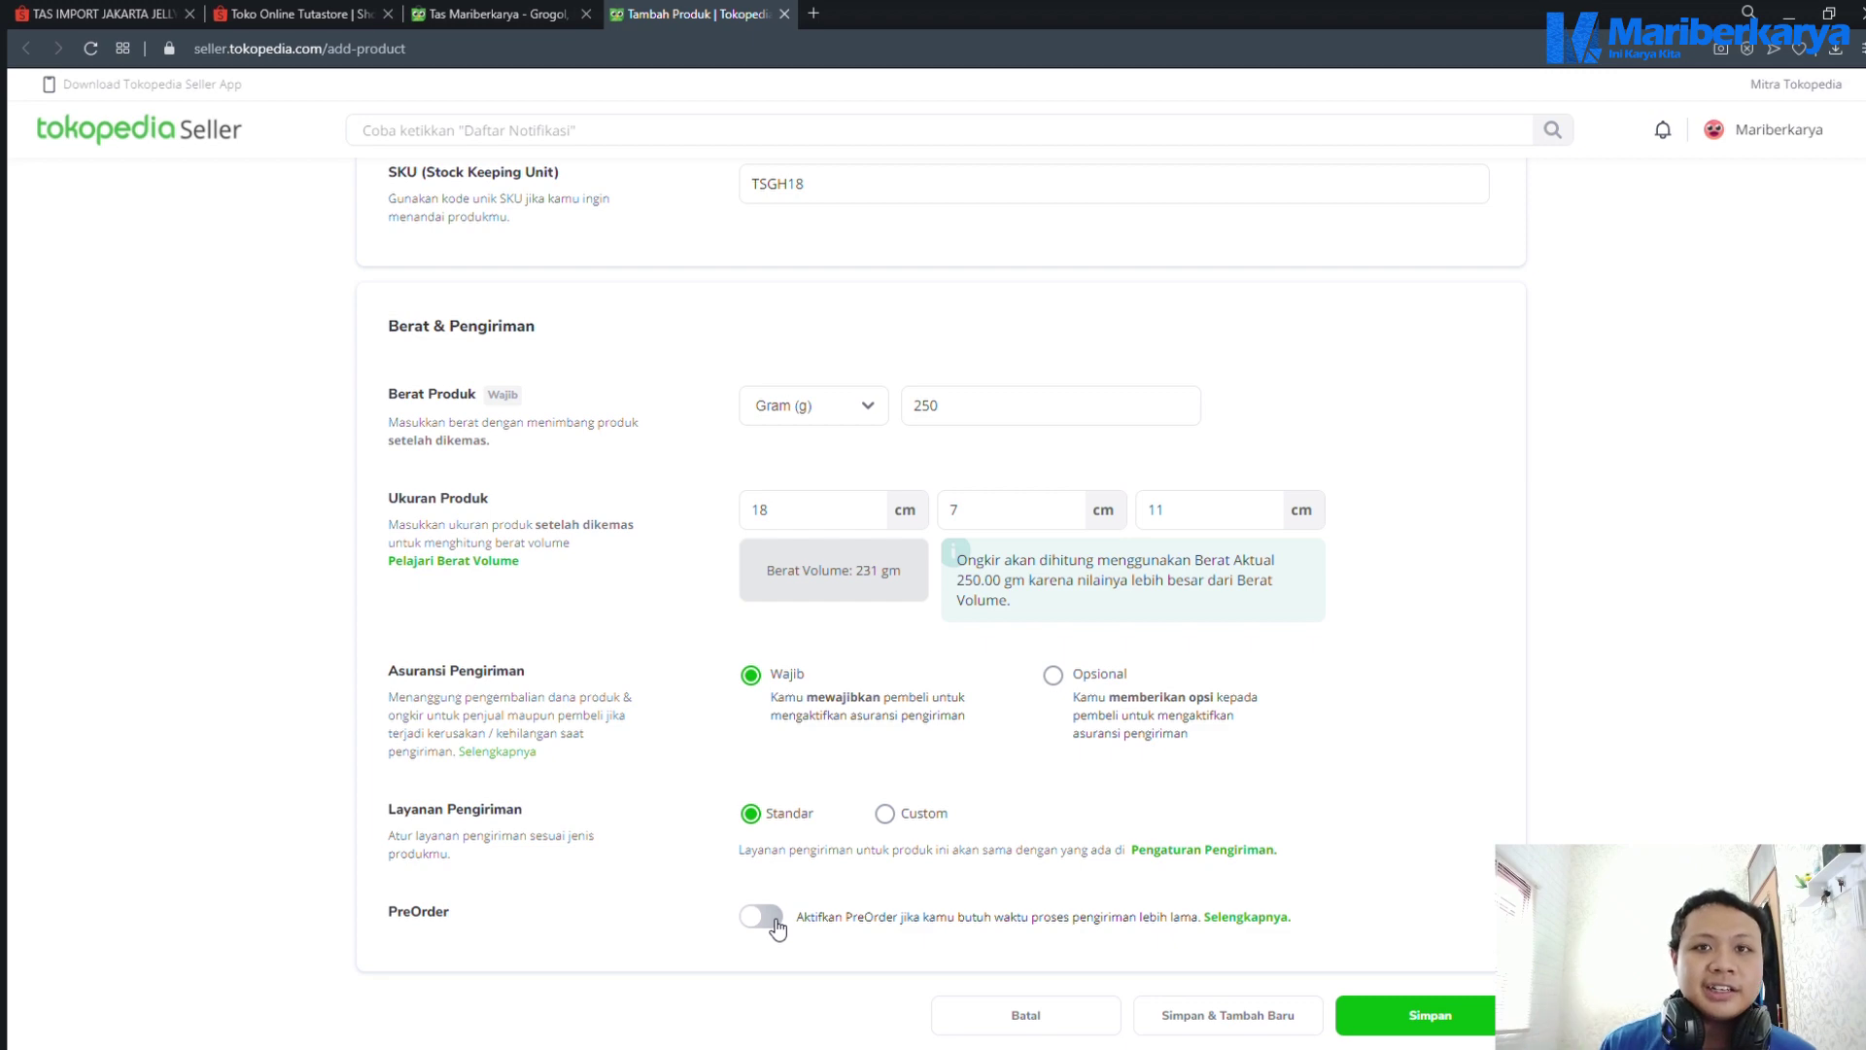
Review the completed product form from the photo upload through category, description, prices and stock to the shipping settings
scroll(1329, 820, "up", 6)
scroll(1346, 843, "down", 6)
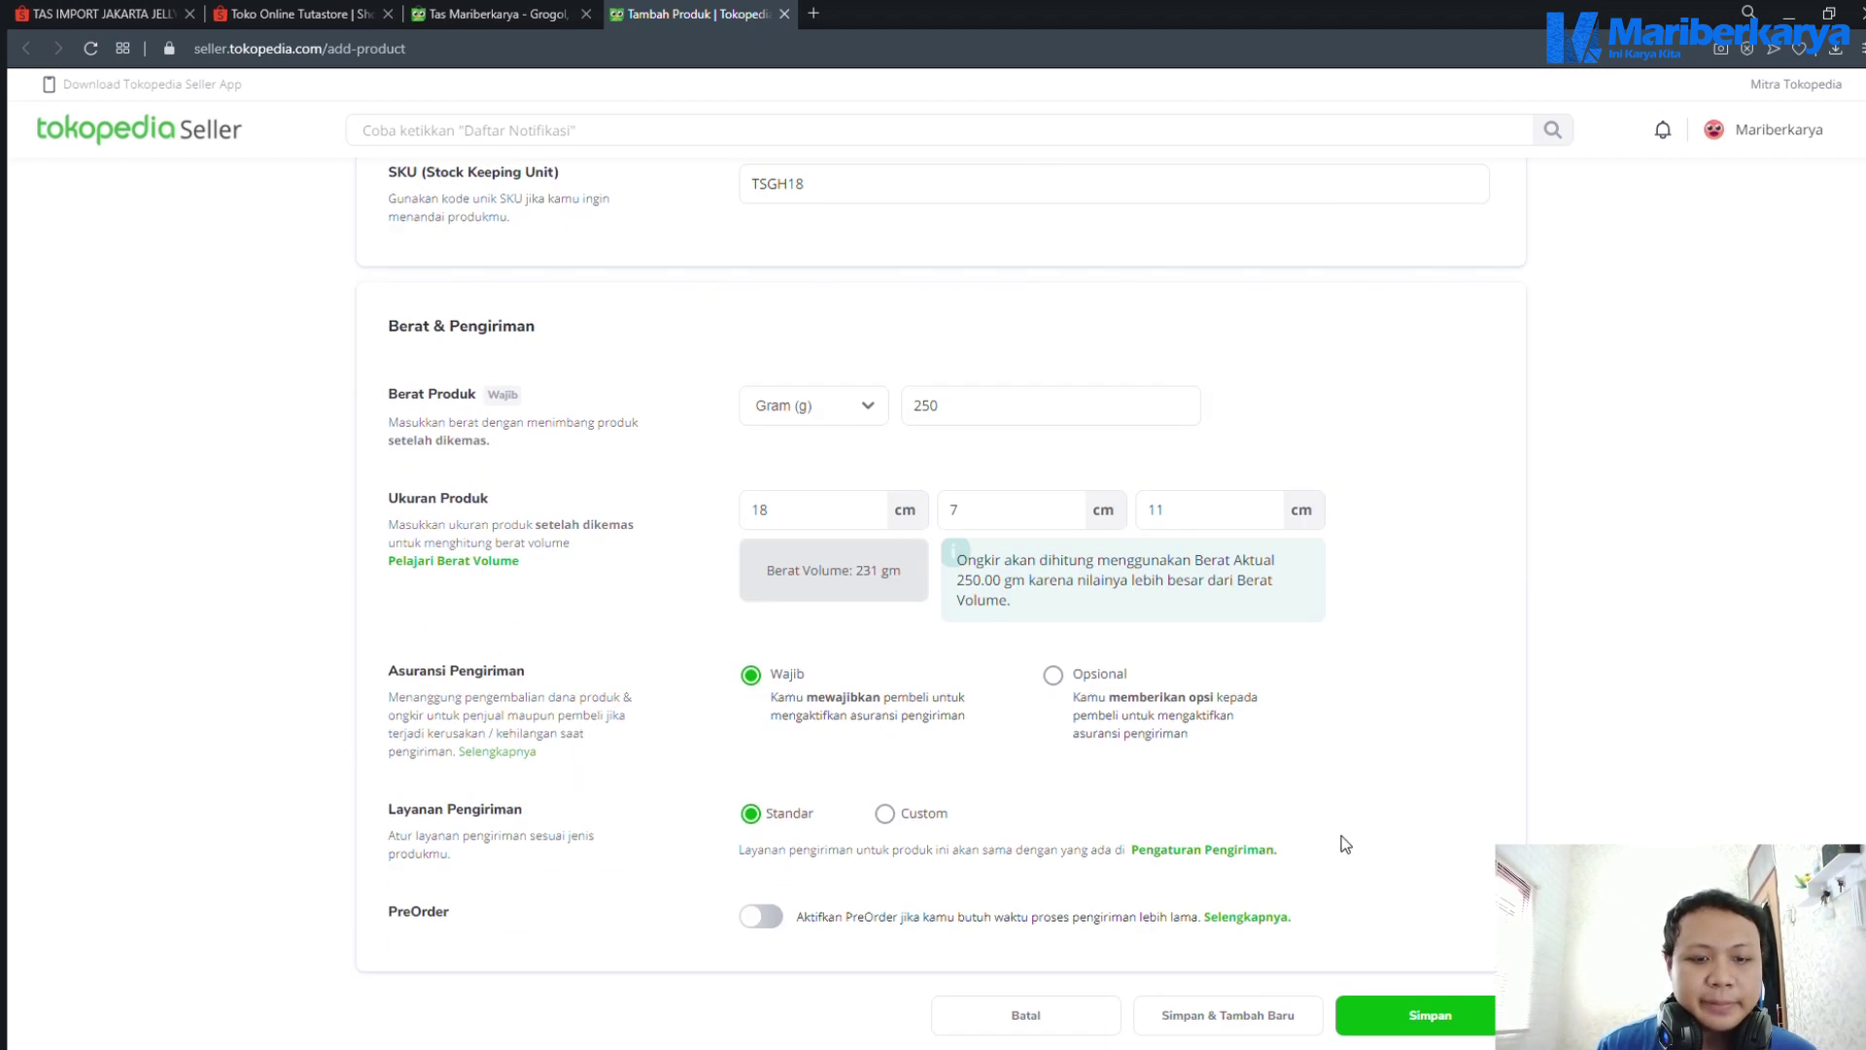
scroll(1346, 843, "up", 20)
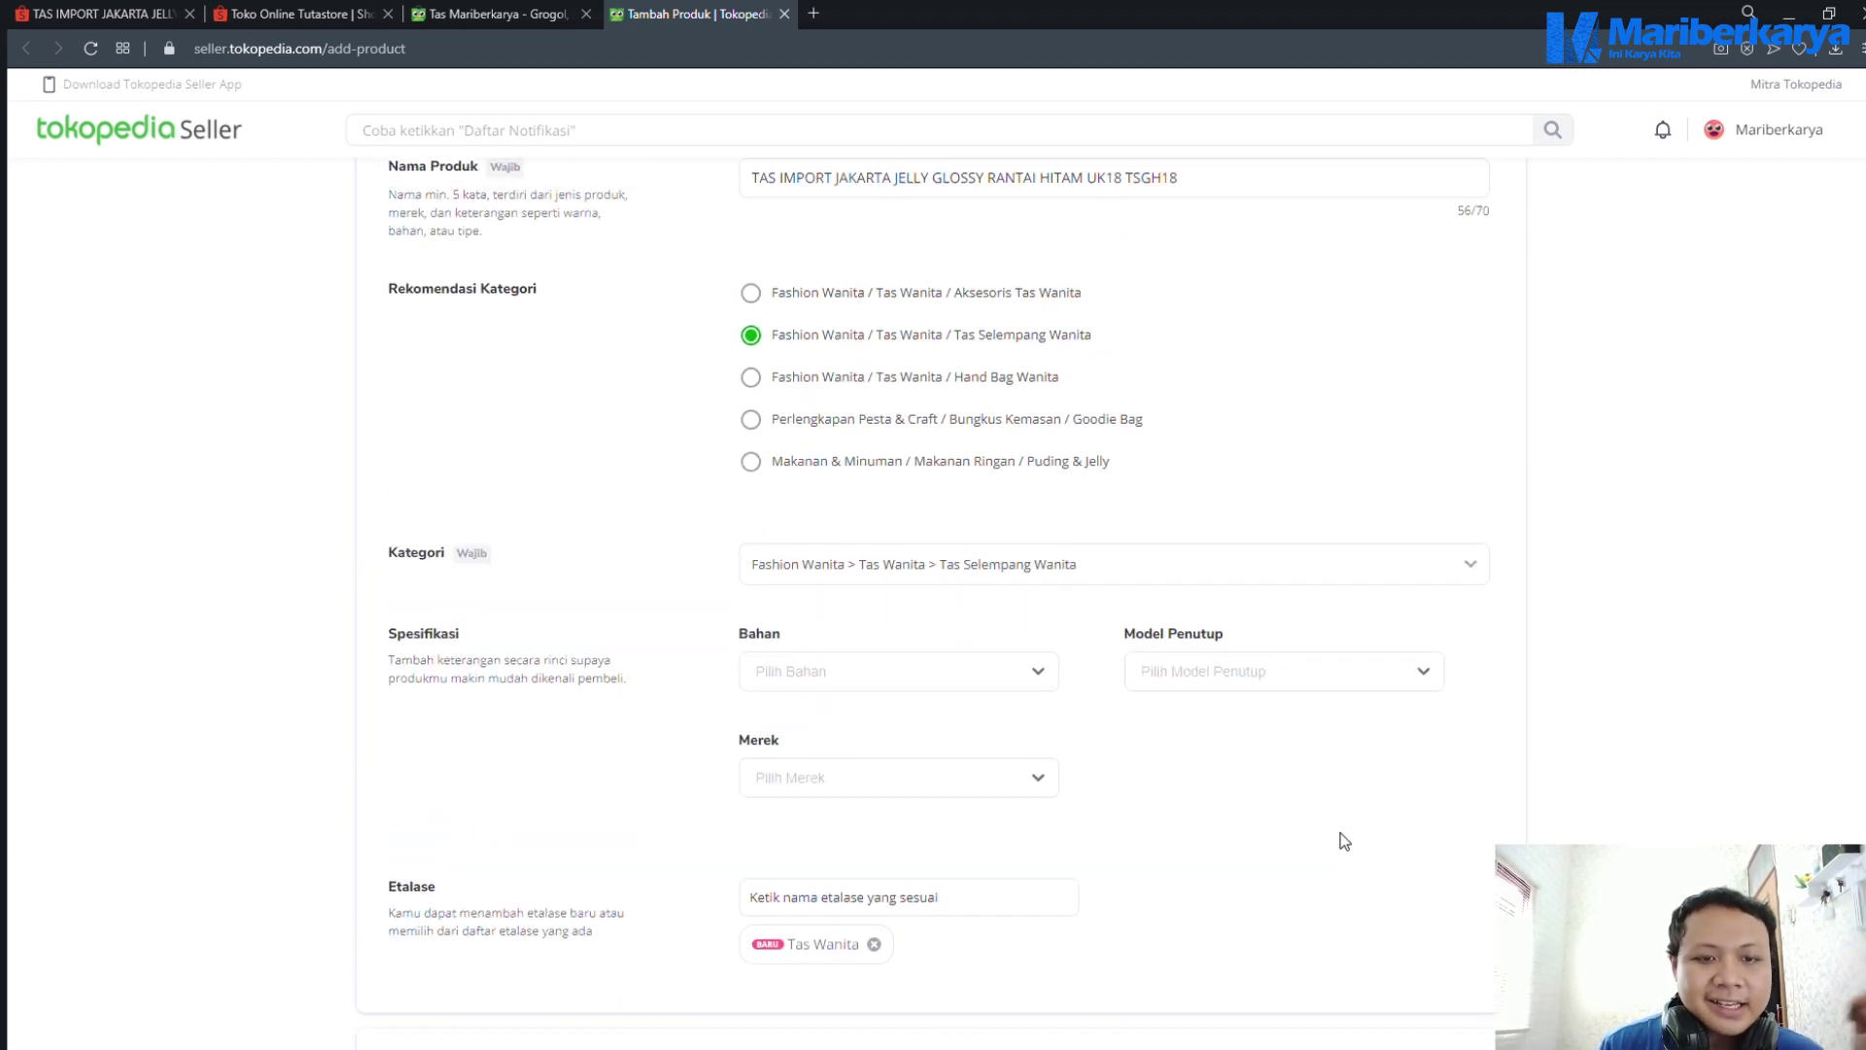
scroll(1359, 603, "down", 1)
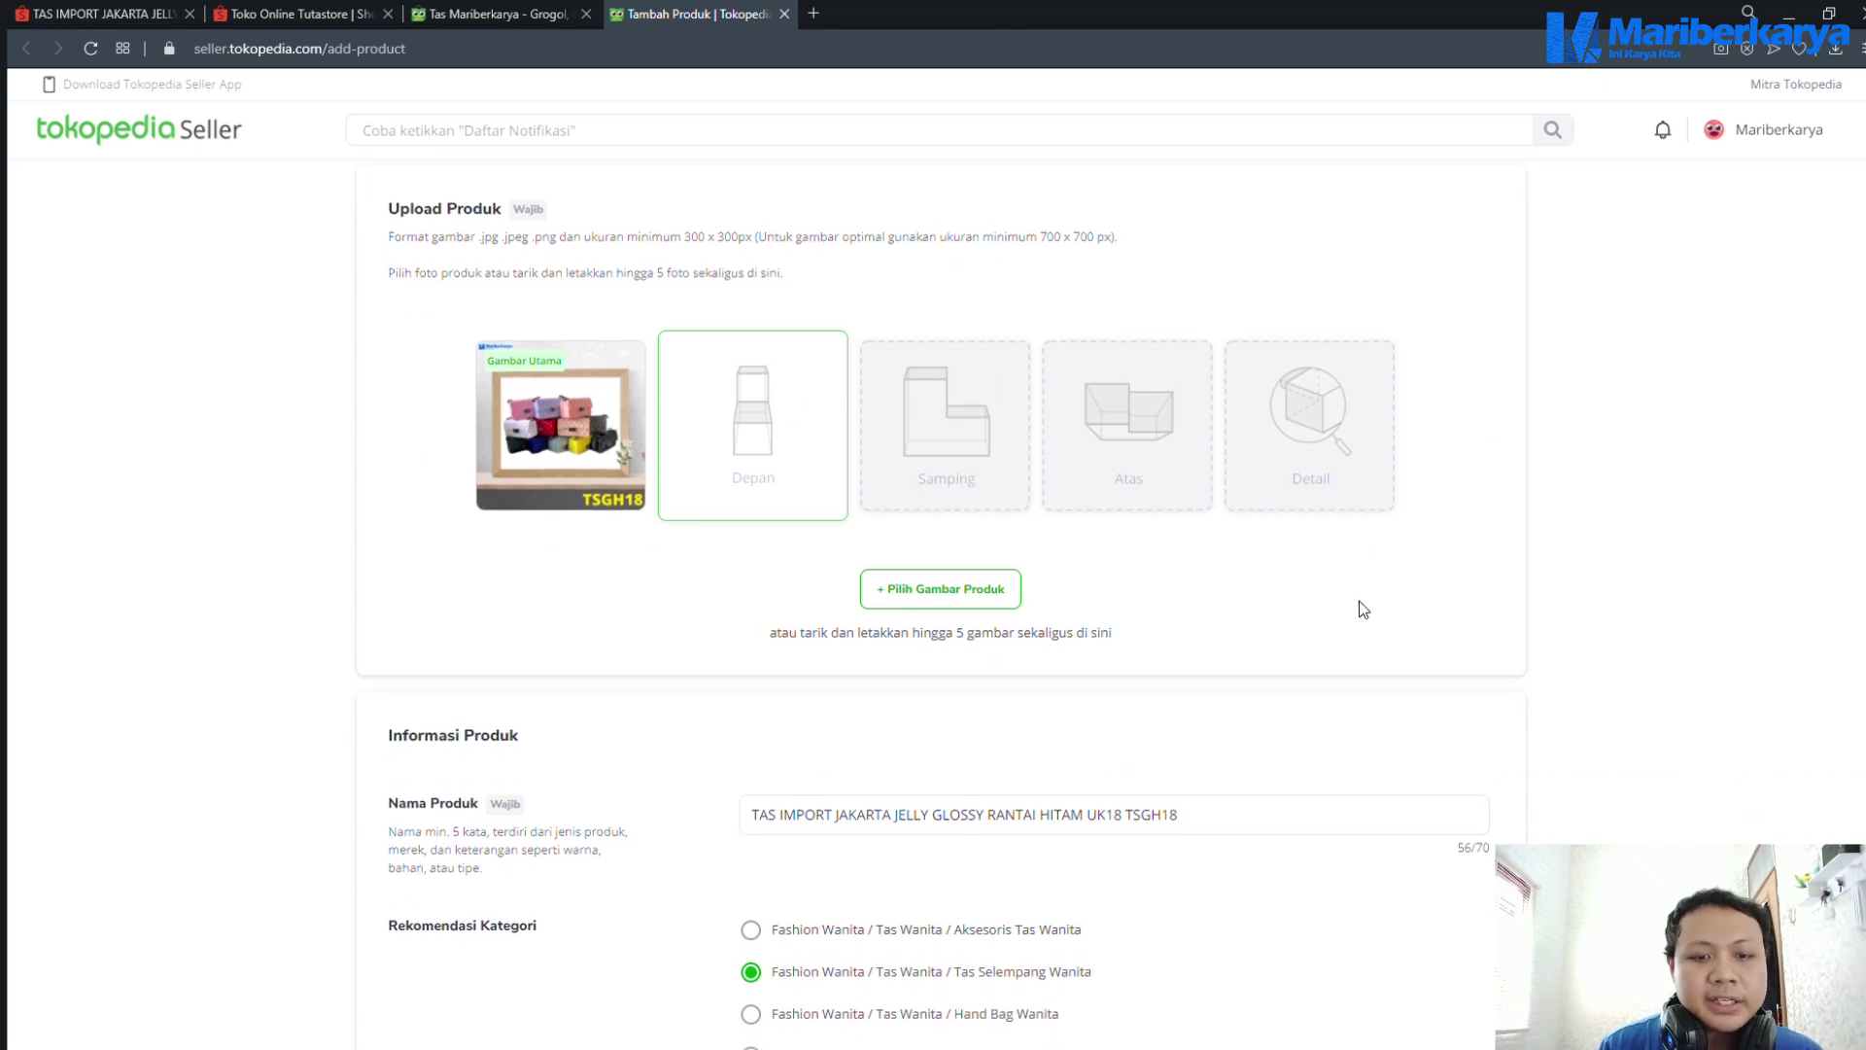
scroll(1387, 593, "down", 4)
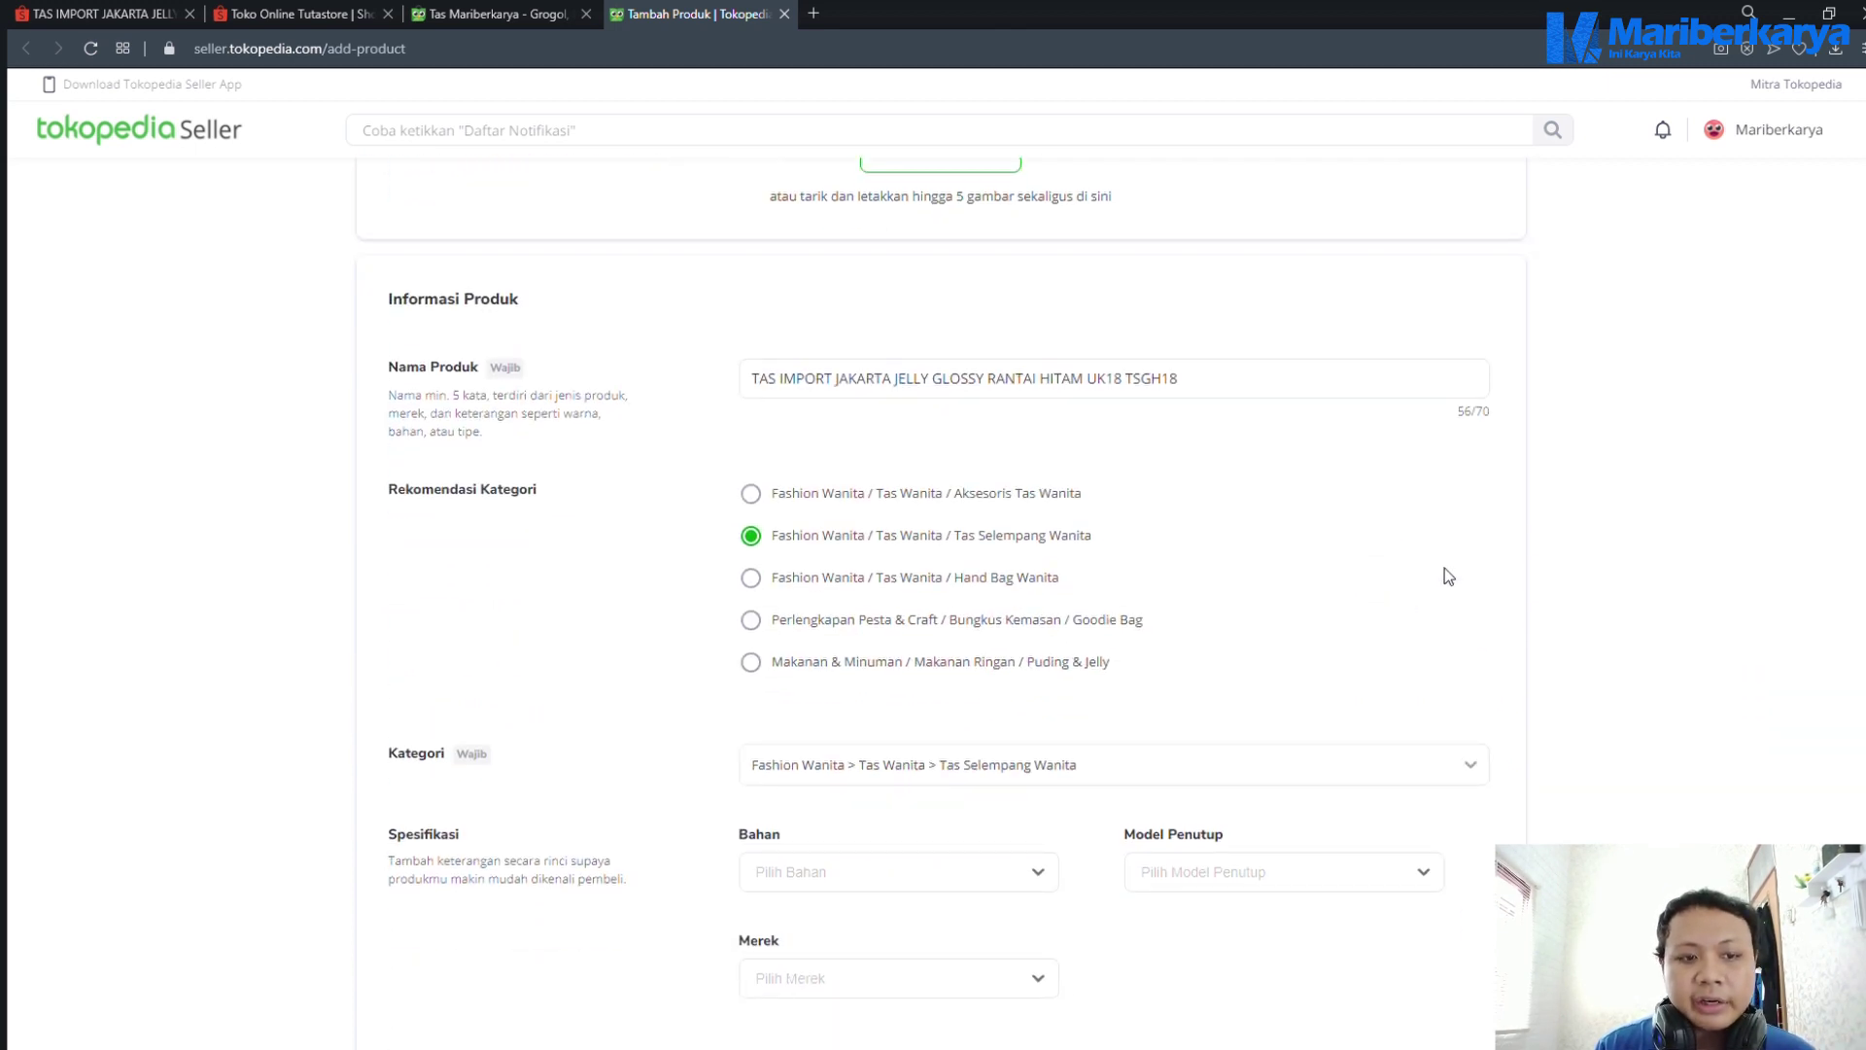
scroll(1448, 577, "down", 1)
scroll(1449, 576, "down", 4)
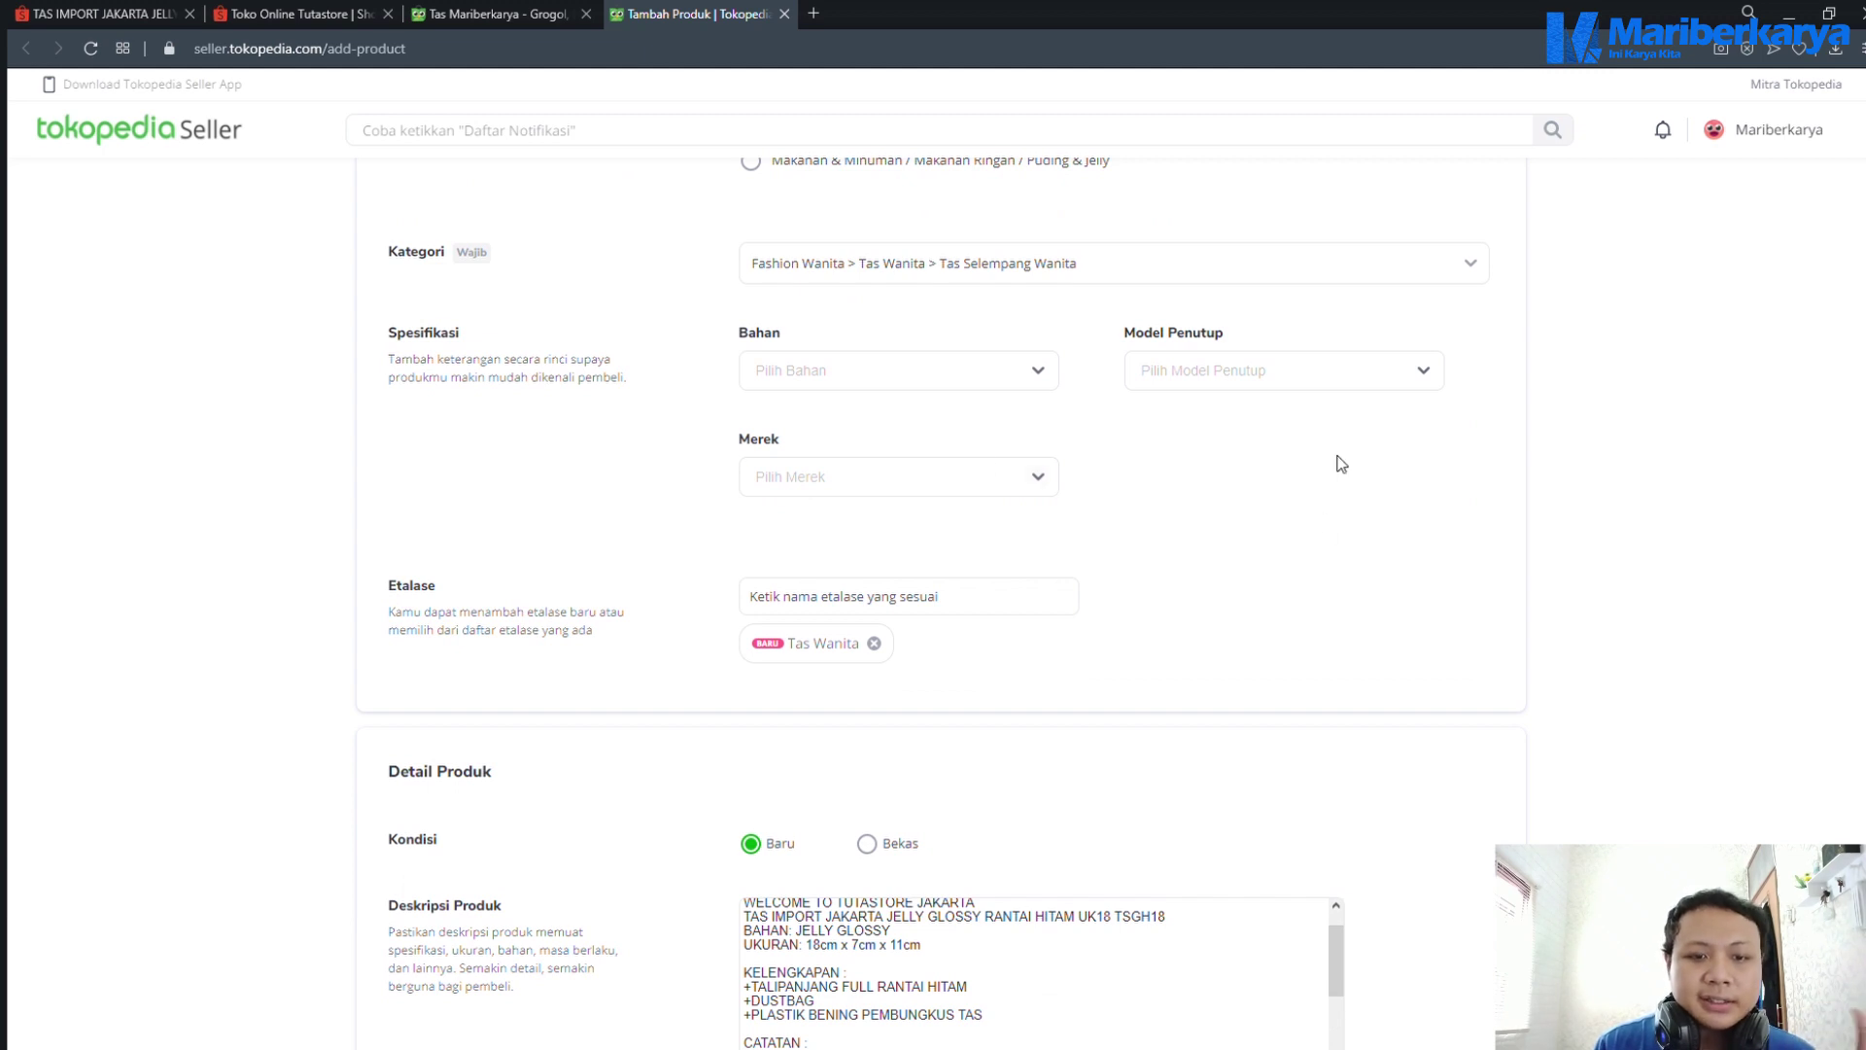
scroll(1308, 506, "down", 2)
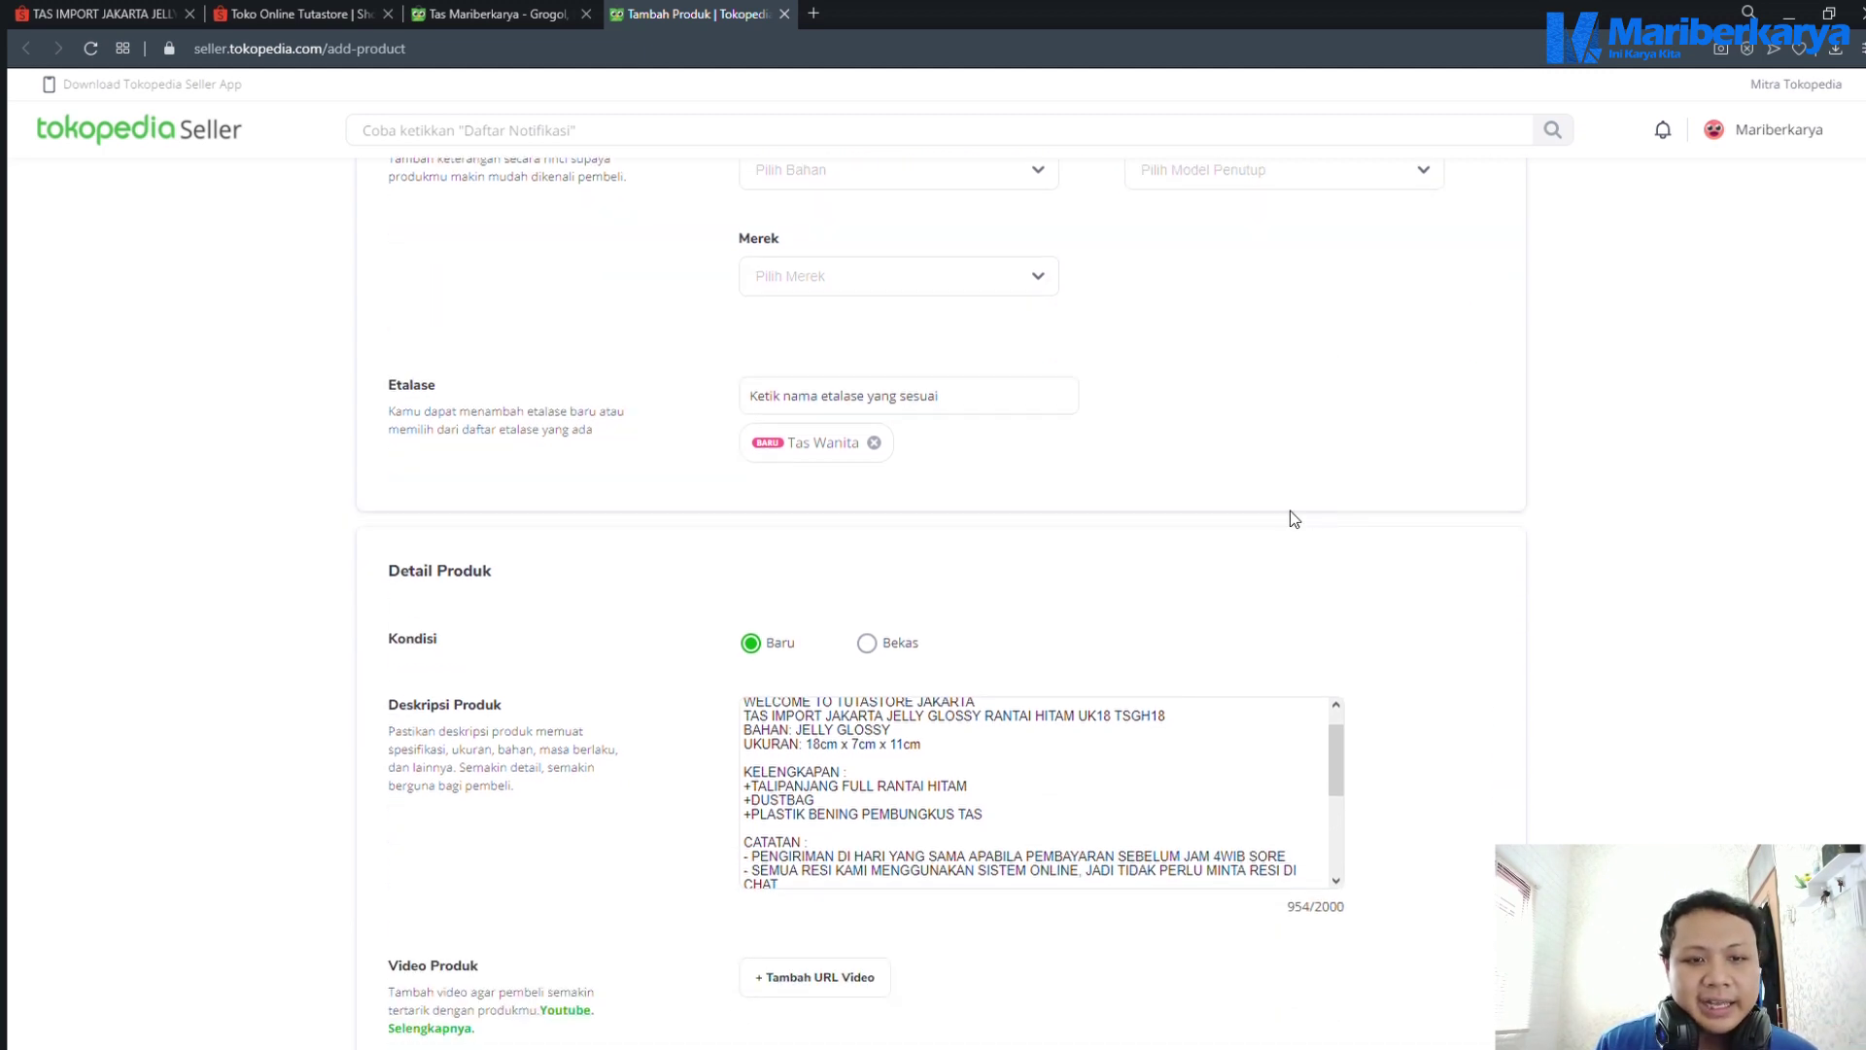
scroll(1279, 512, "down", 3)
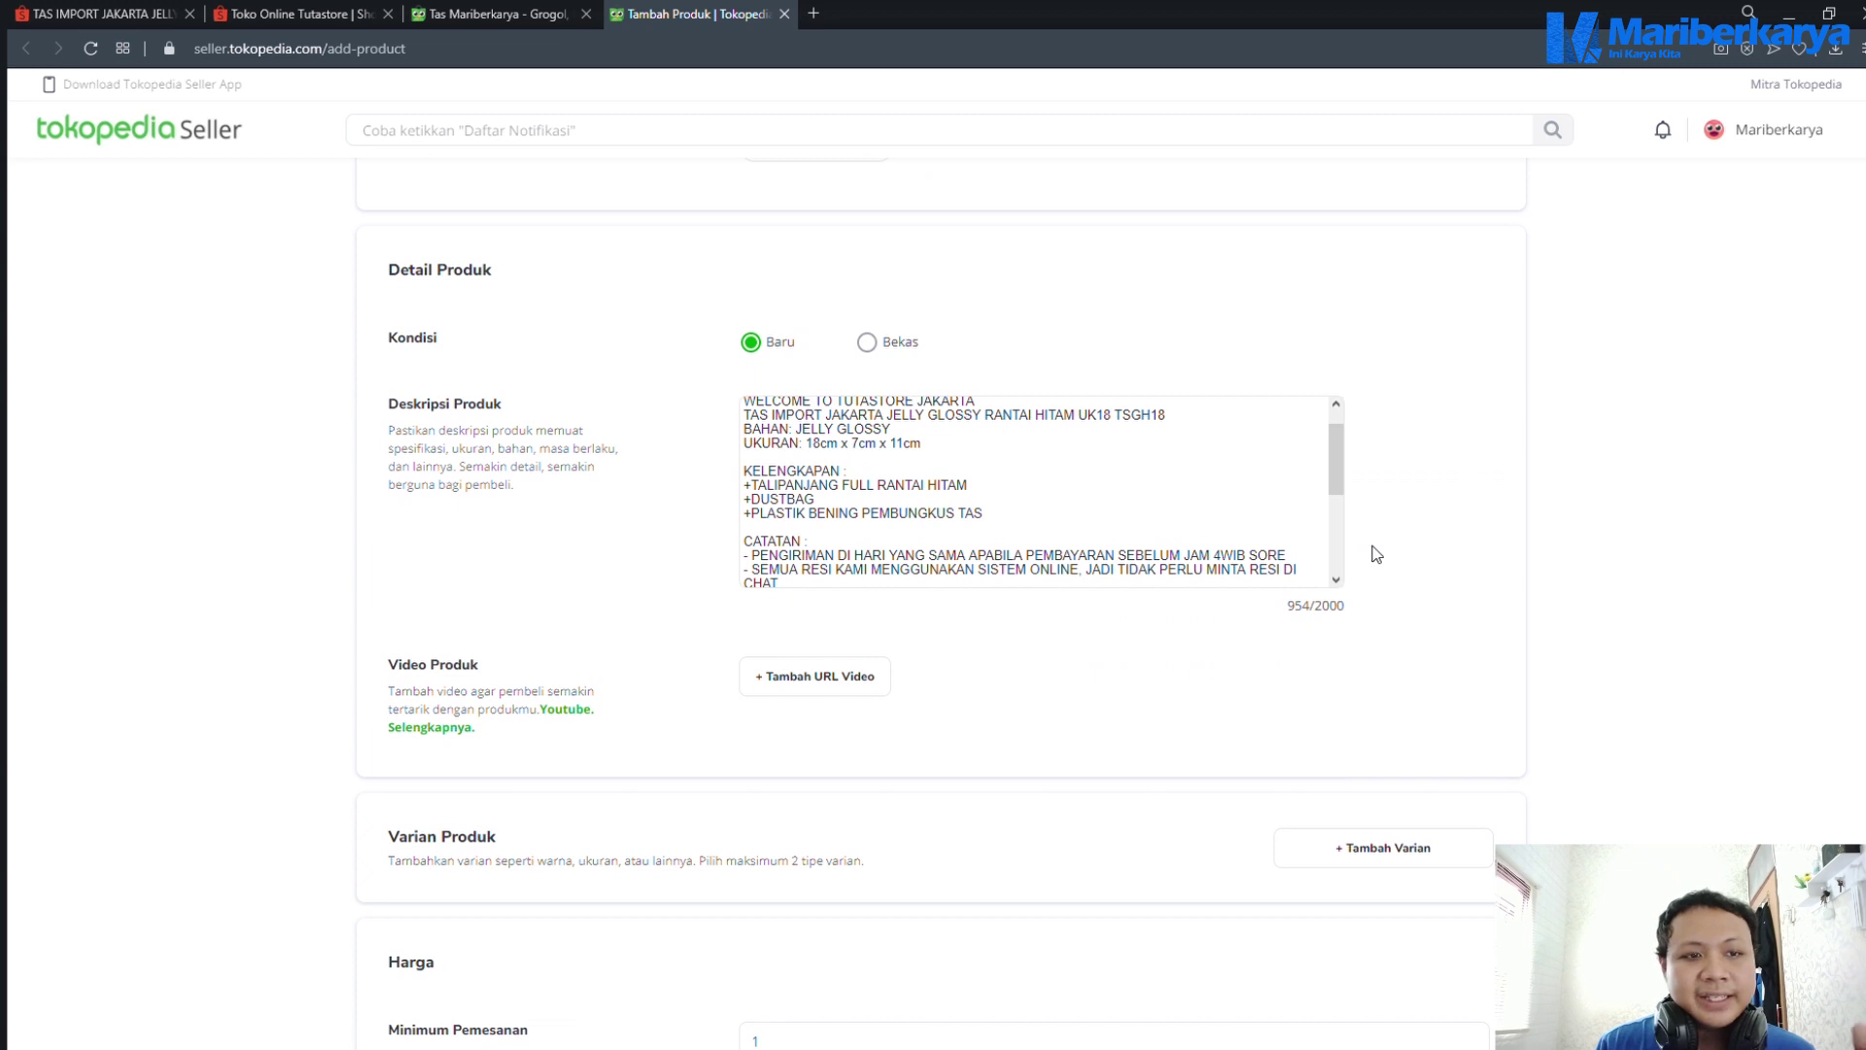
scroll(1377, 554, "down", 8)
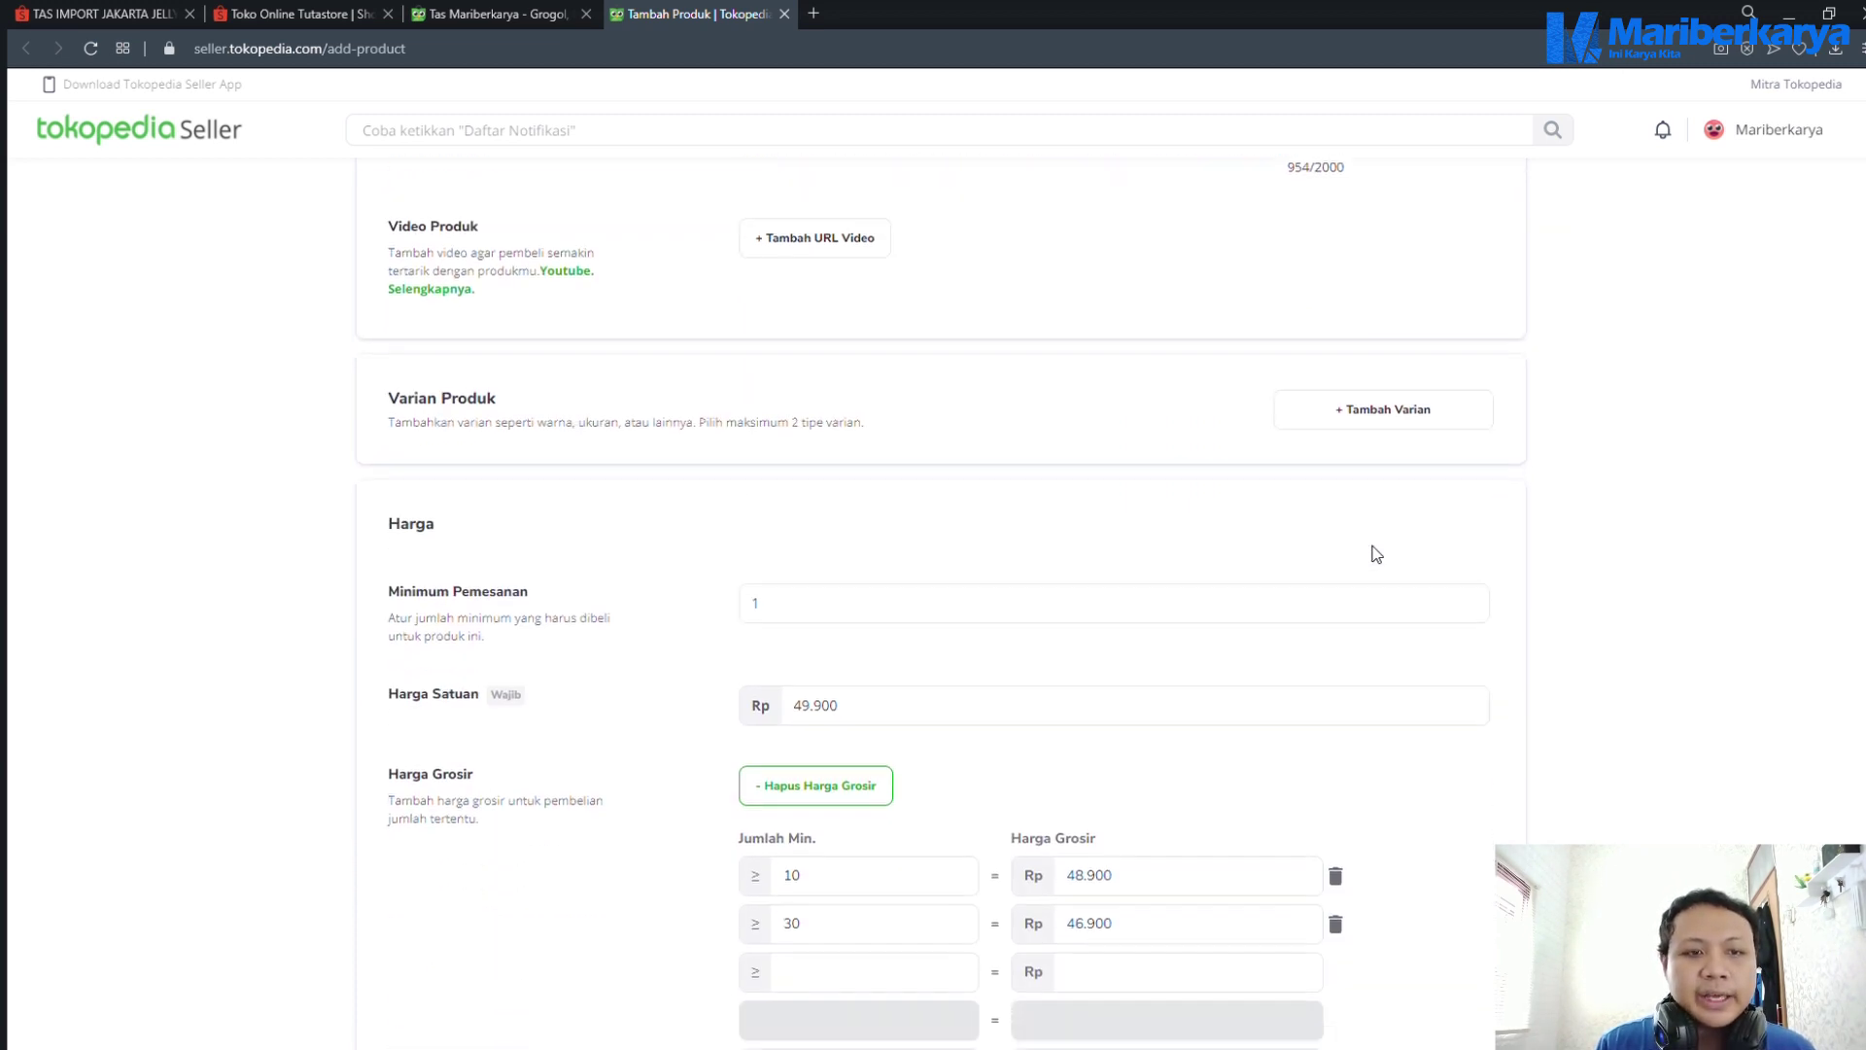
scroll(1376, 554, "up", 2)
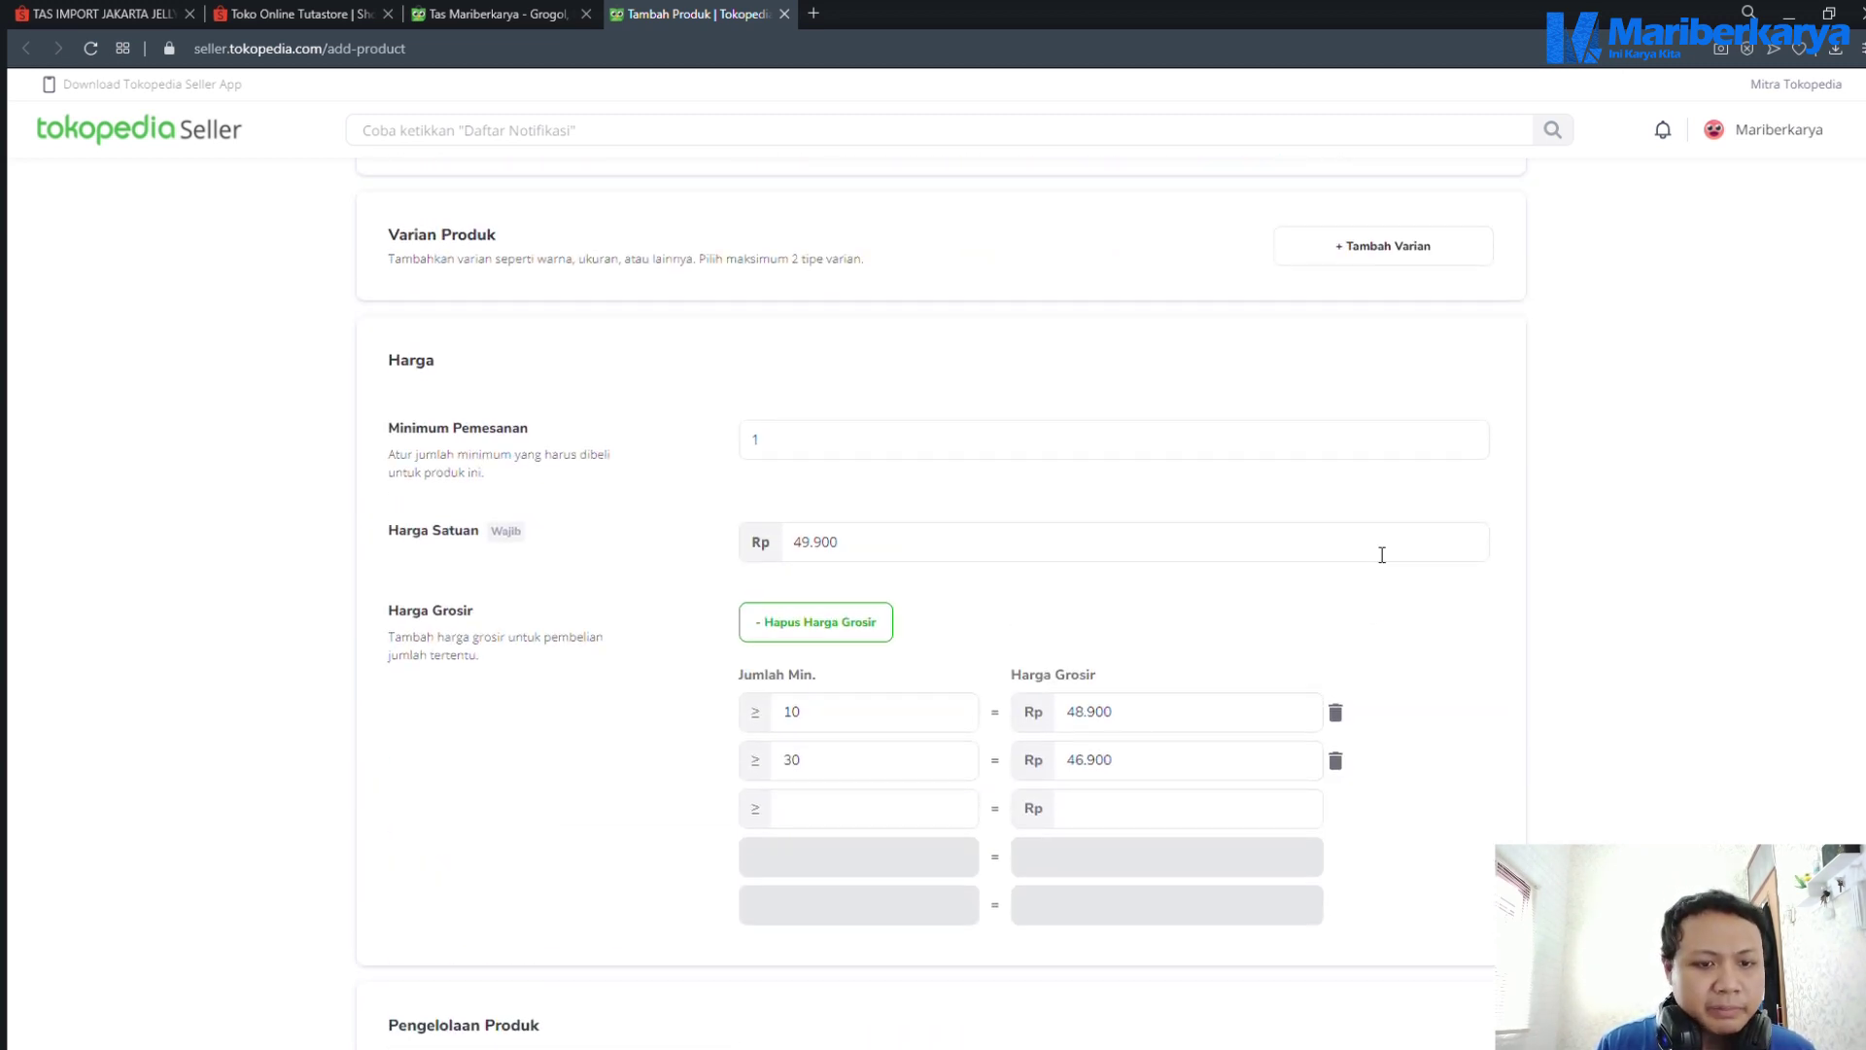
scroll(1382, 554, "down", 3)
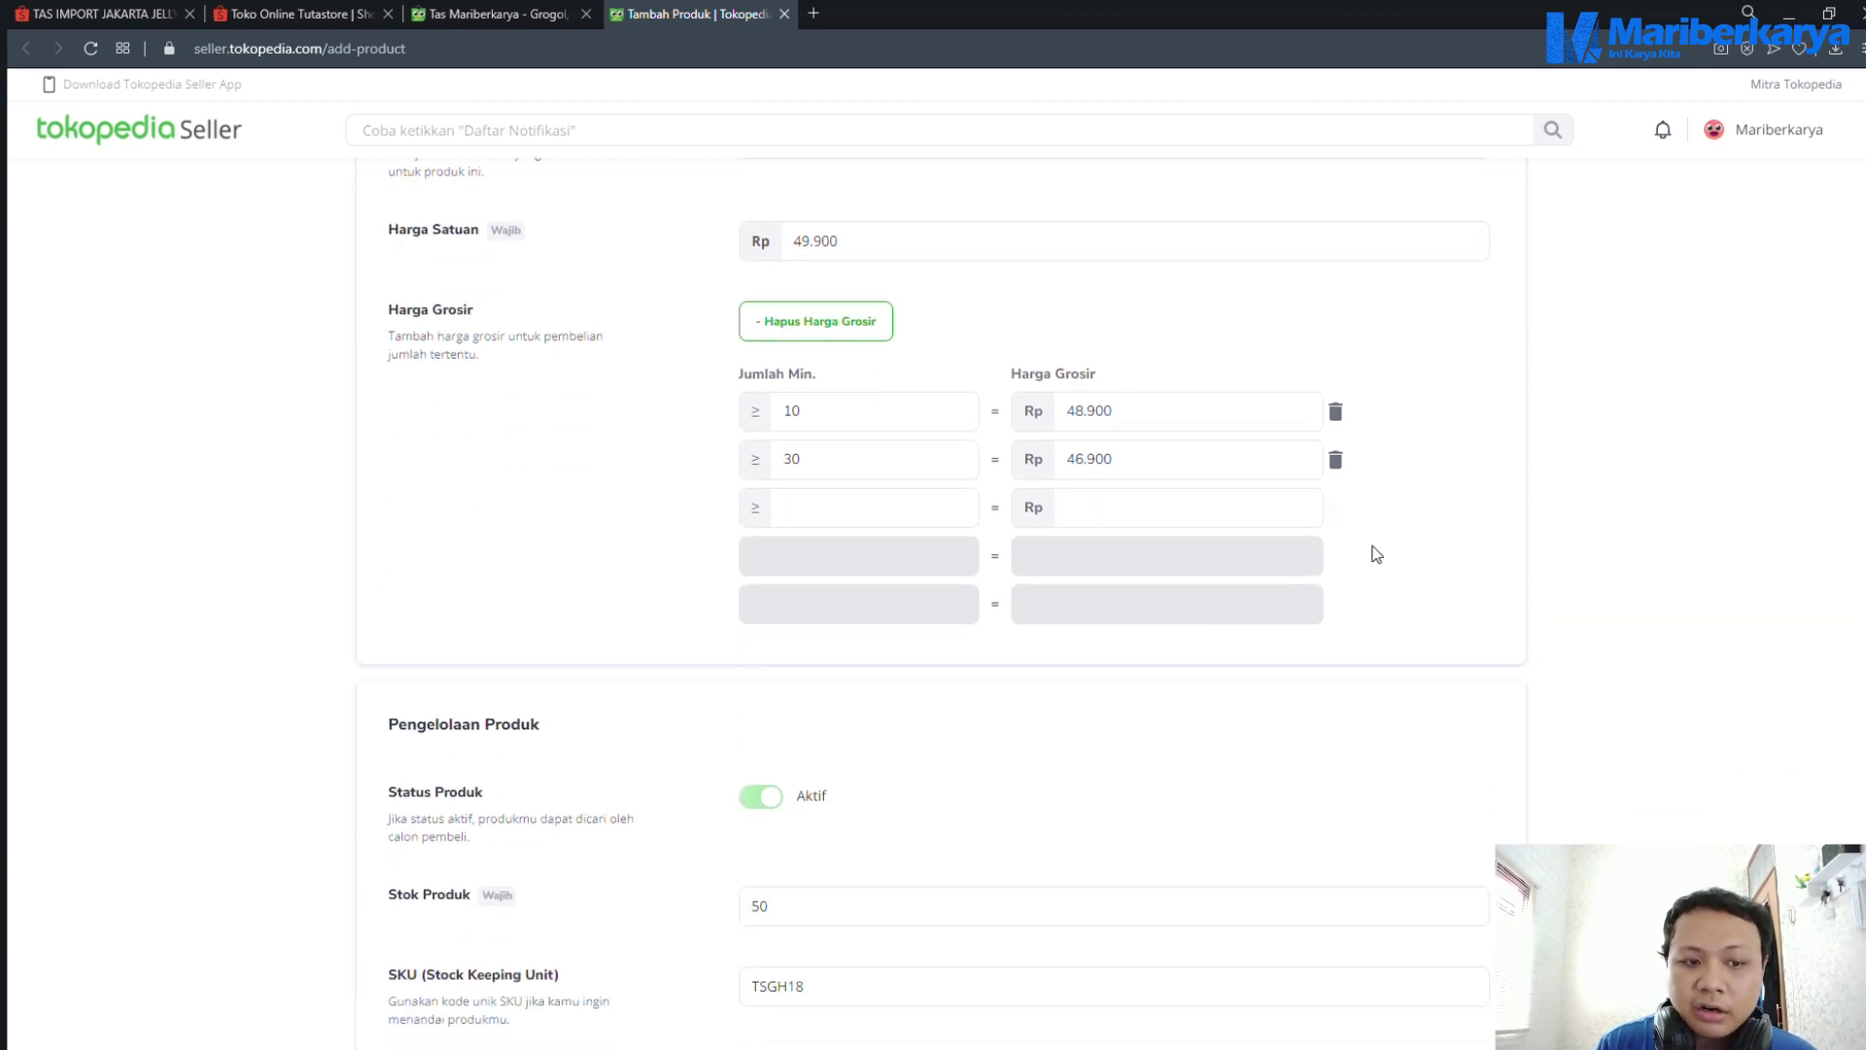
scroll(1376, 554, "down", 5)
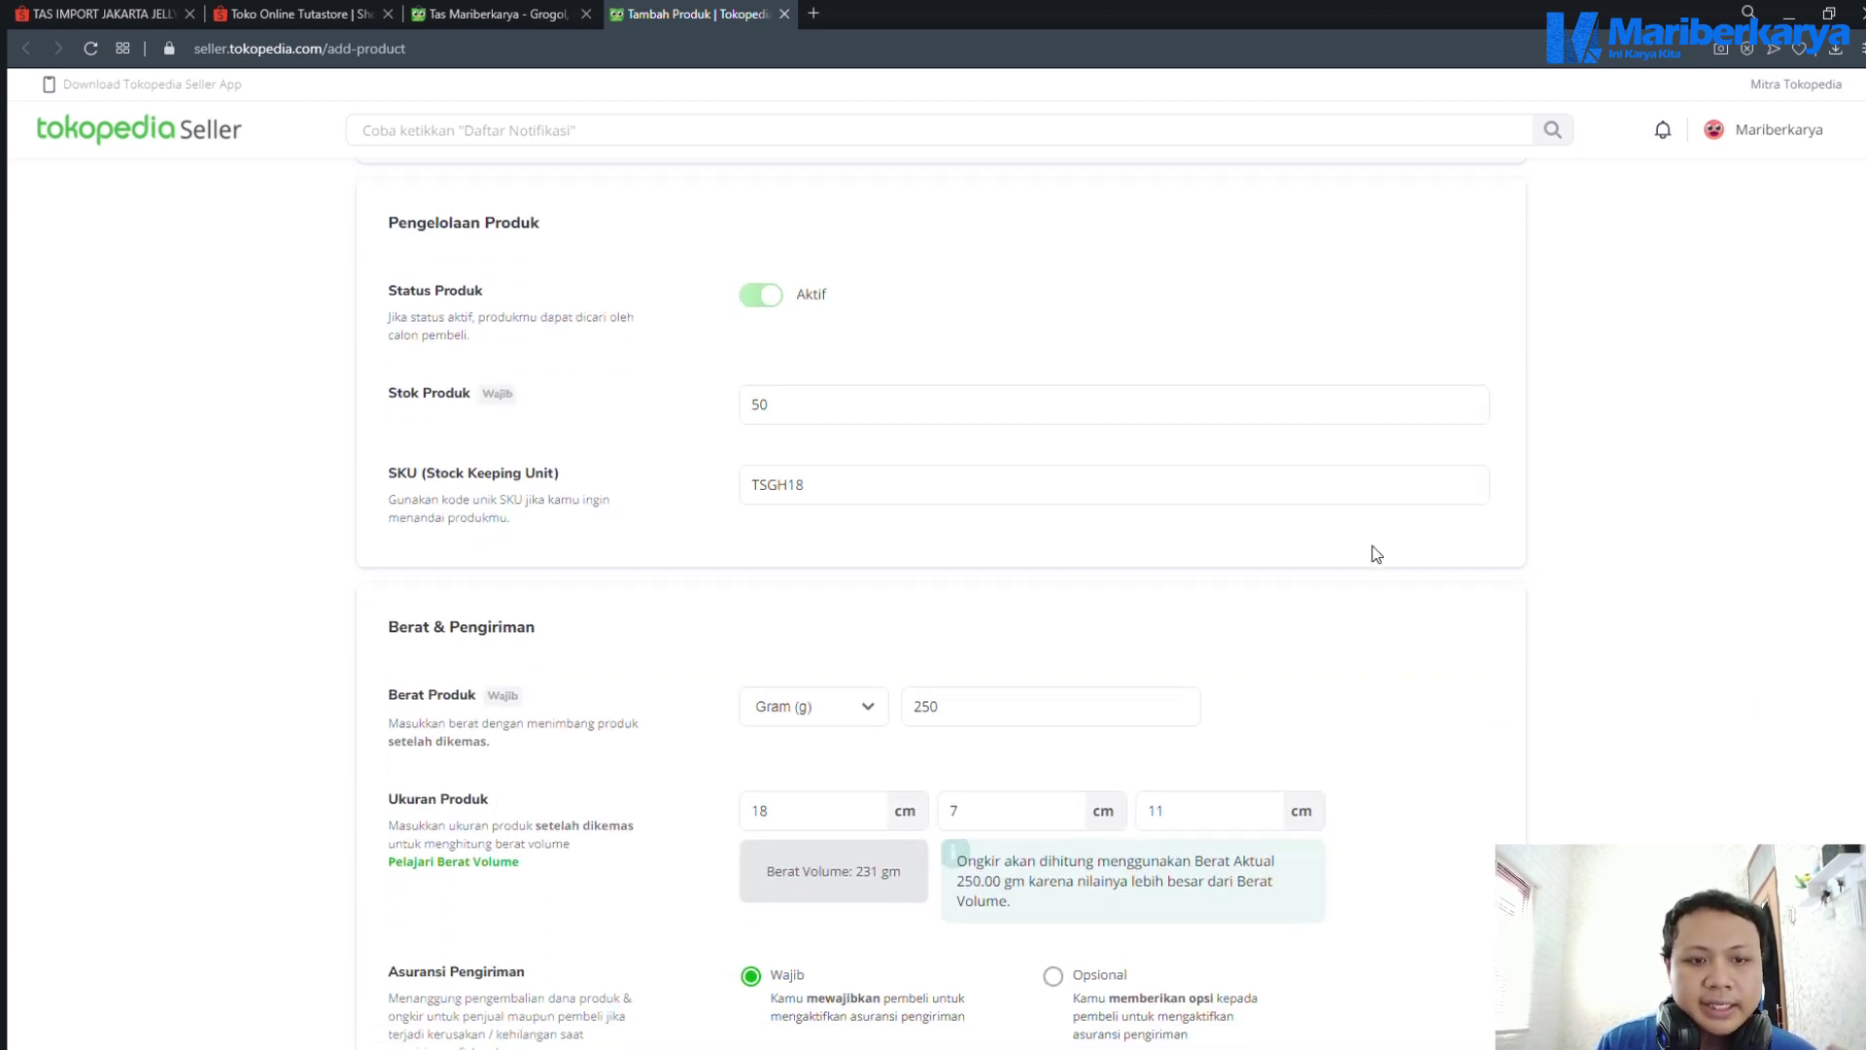
scroll(1376, 554, "down", 3)
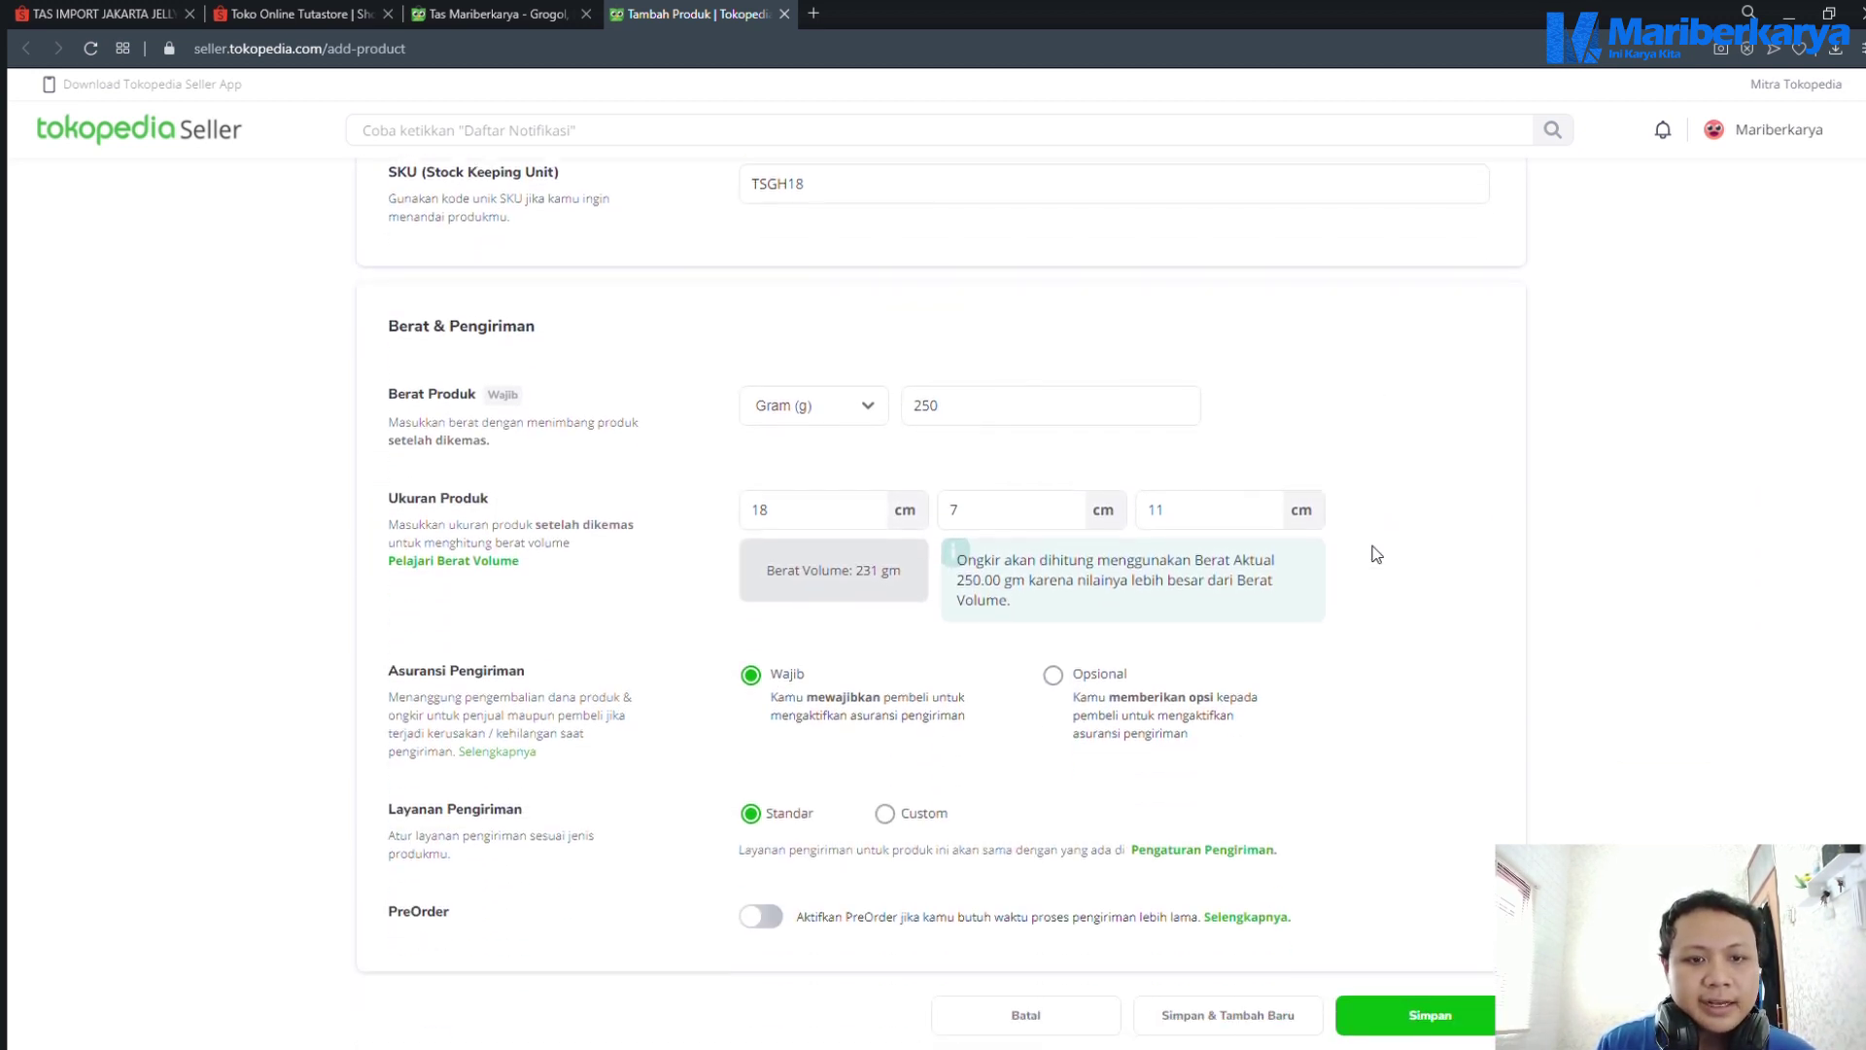
Save the completed bag listing to the shop's products
left_click(1430, 1012)
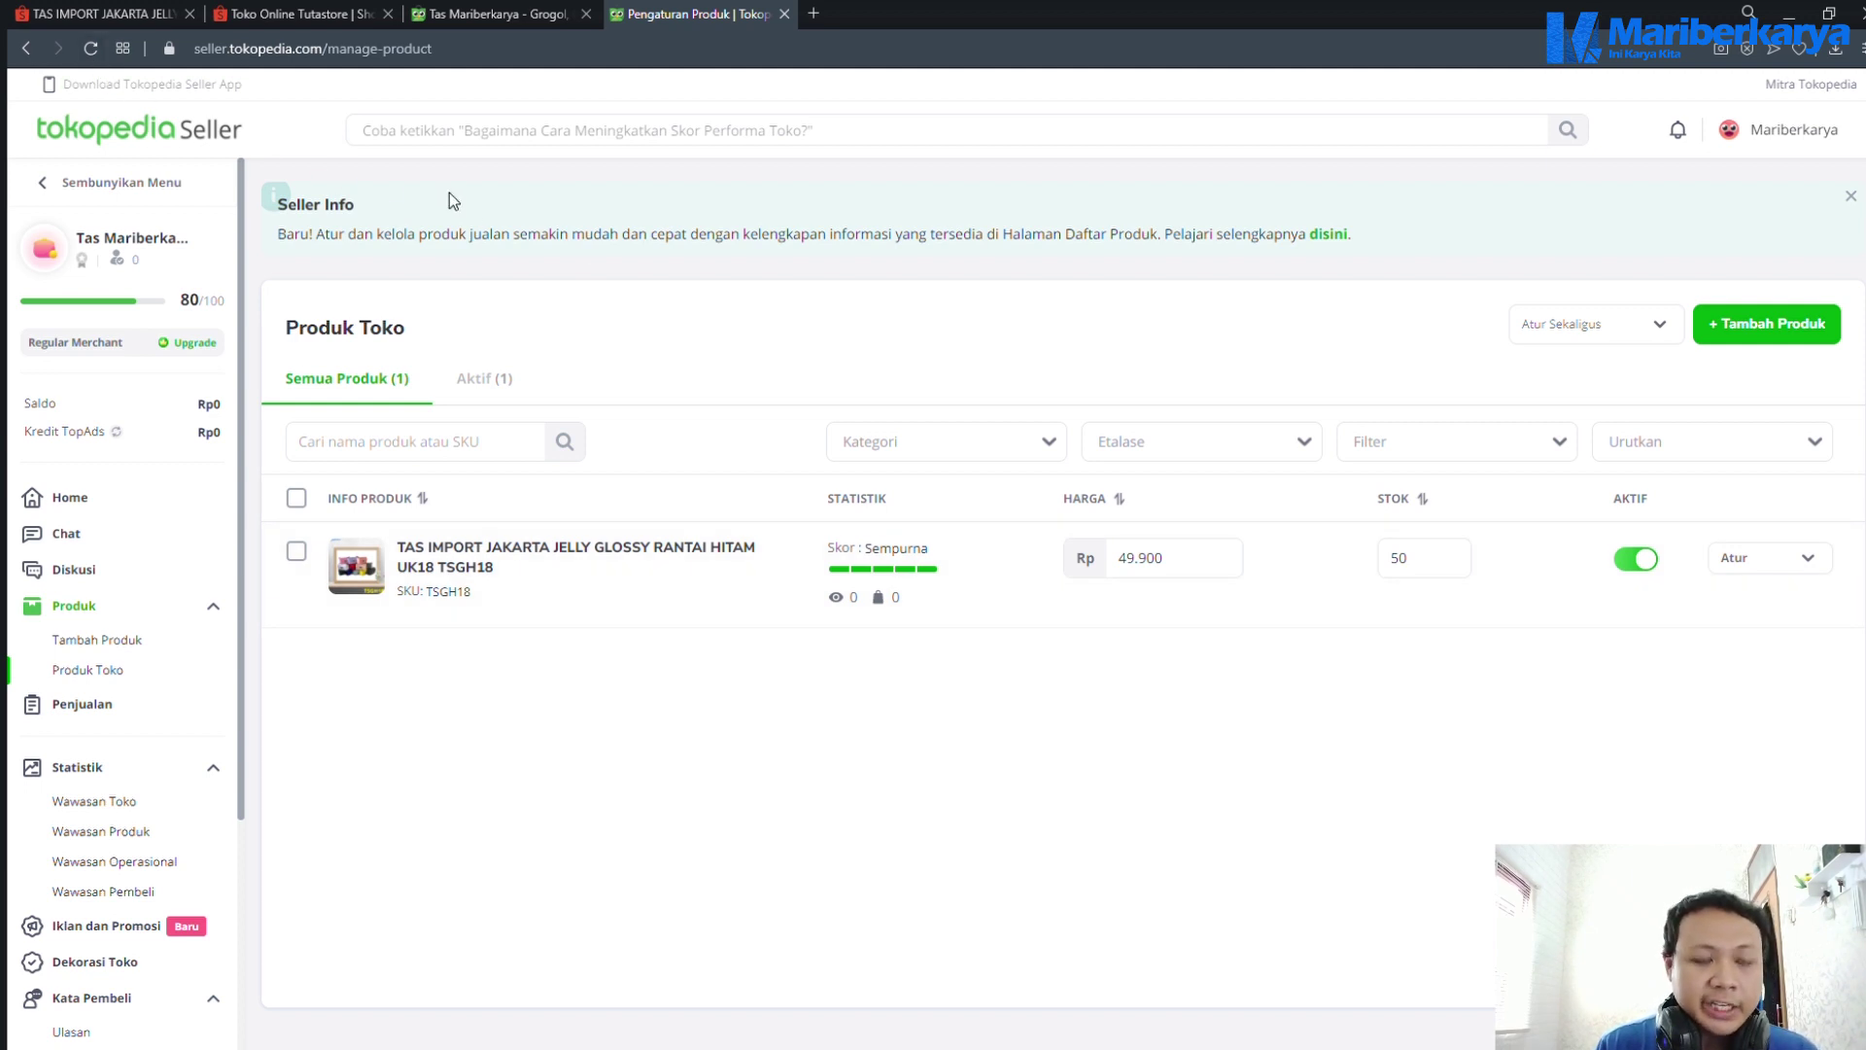
Refresh the shop's product list and view the management options available for the new bag listing
left_click(94, 53)
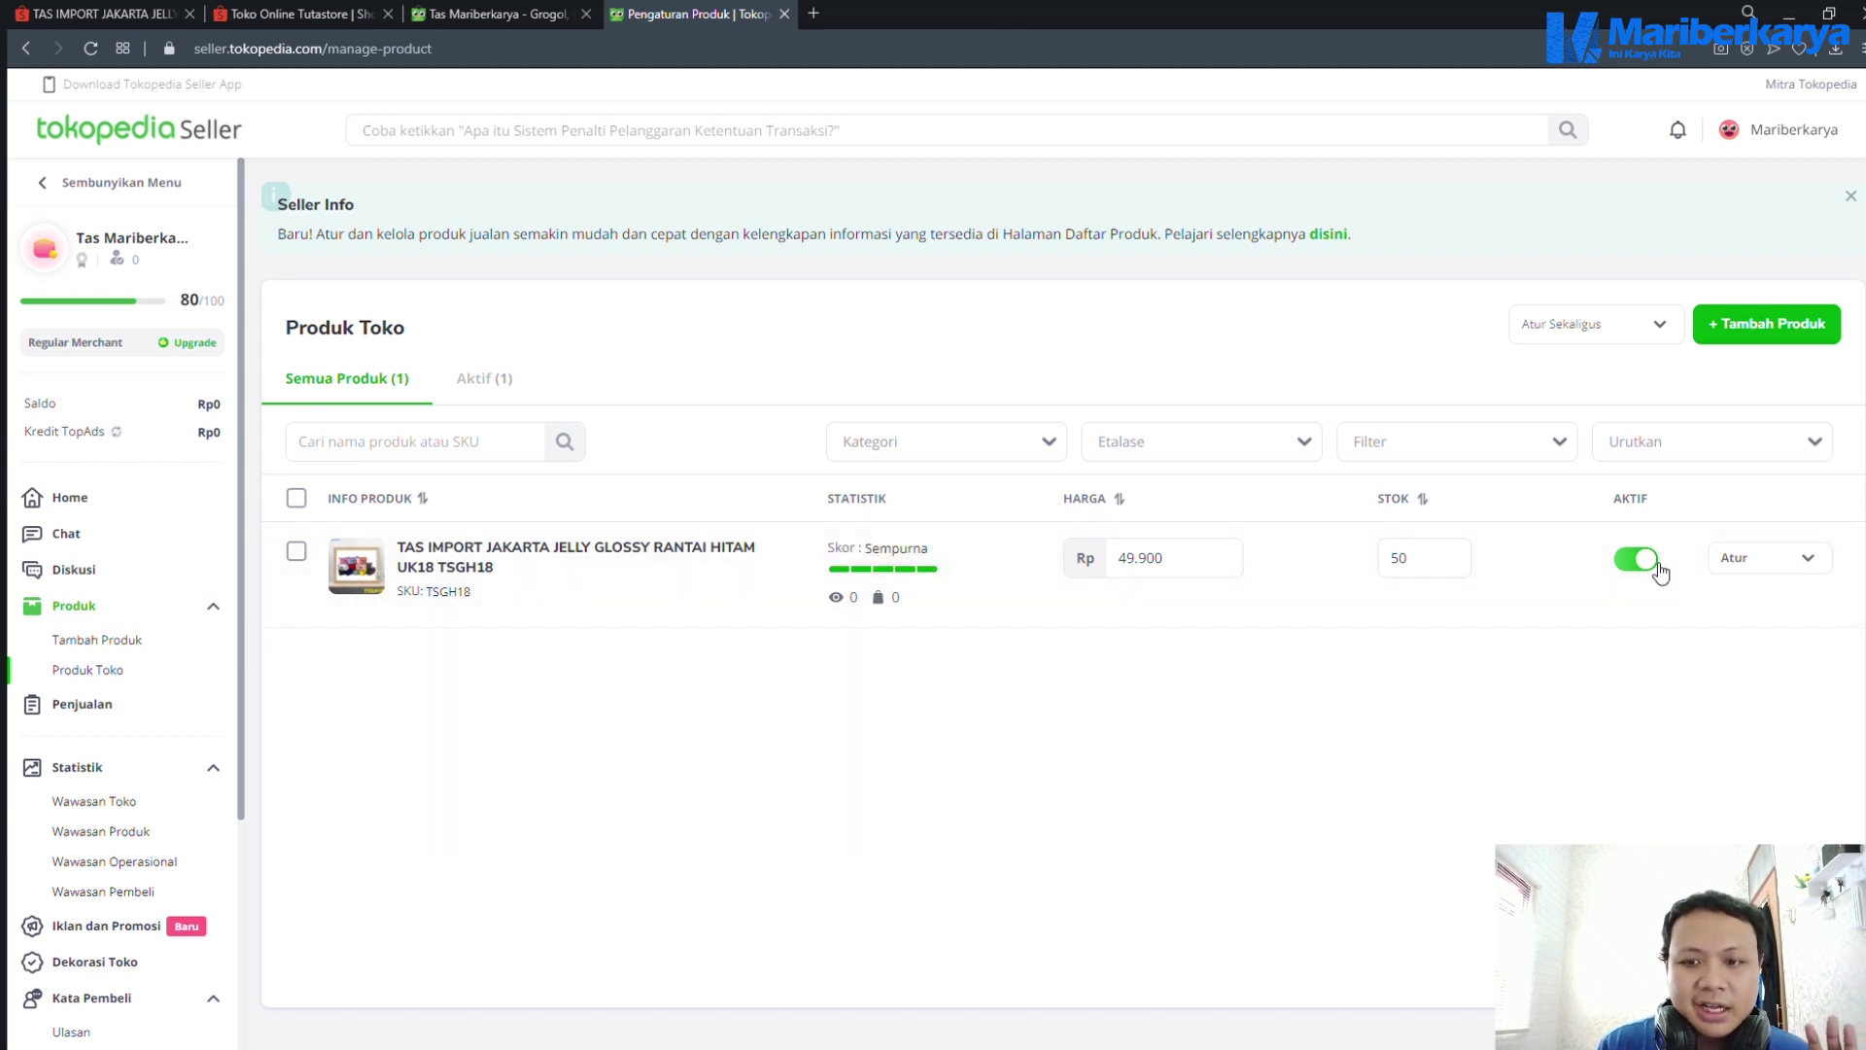
left_click(1810, 559)
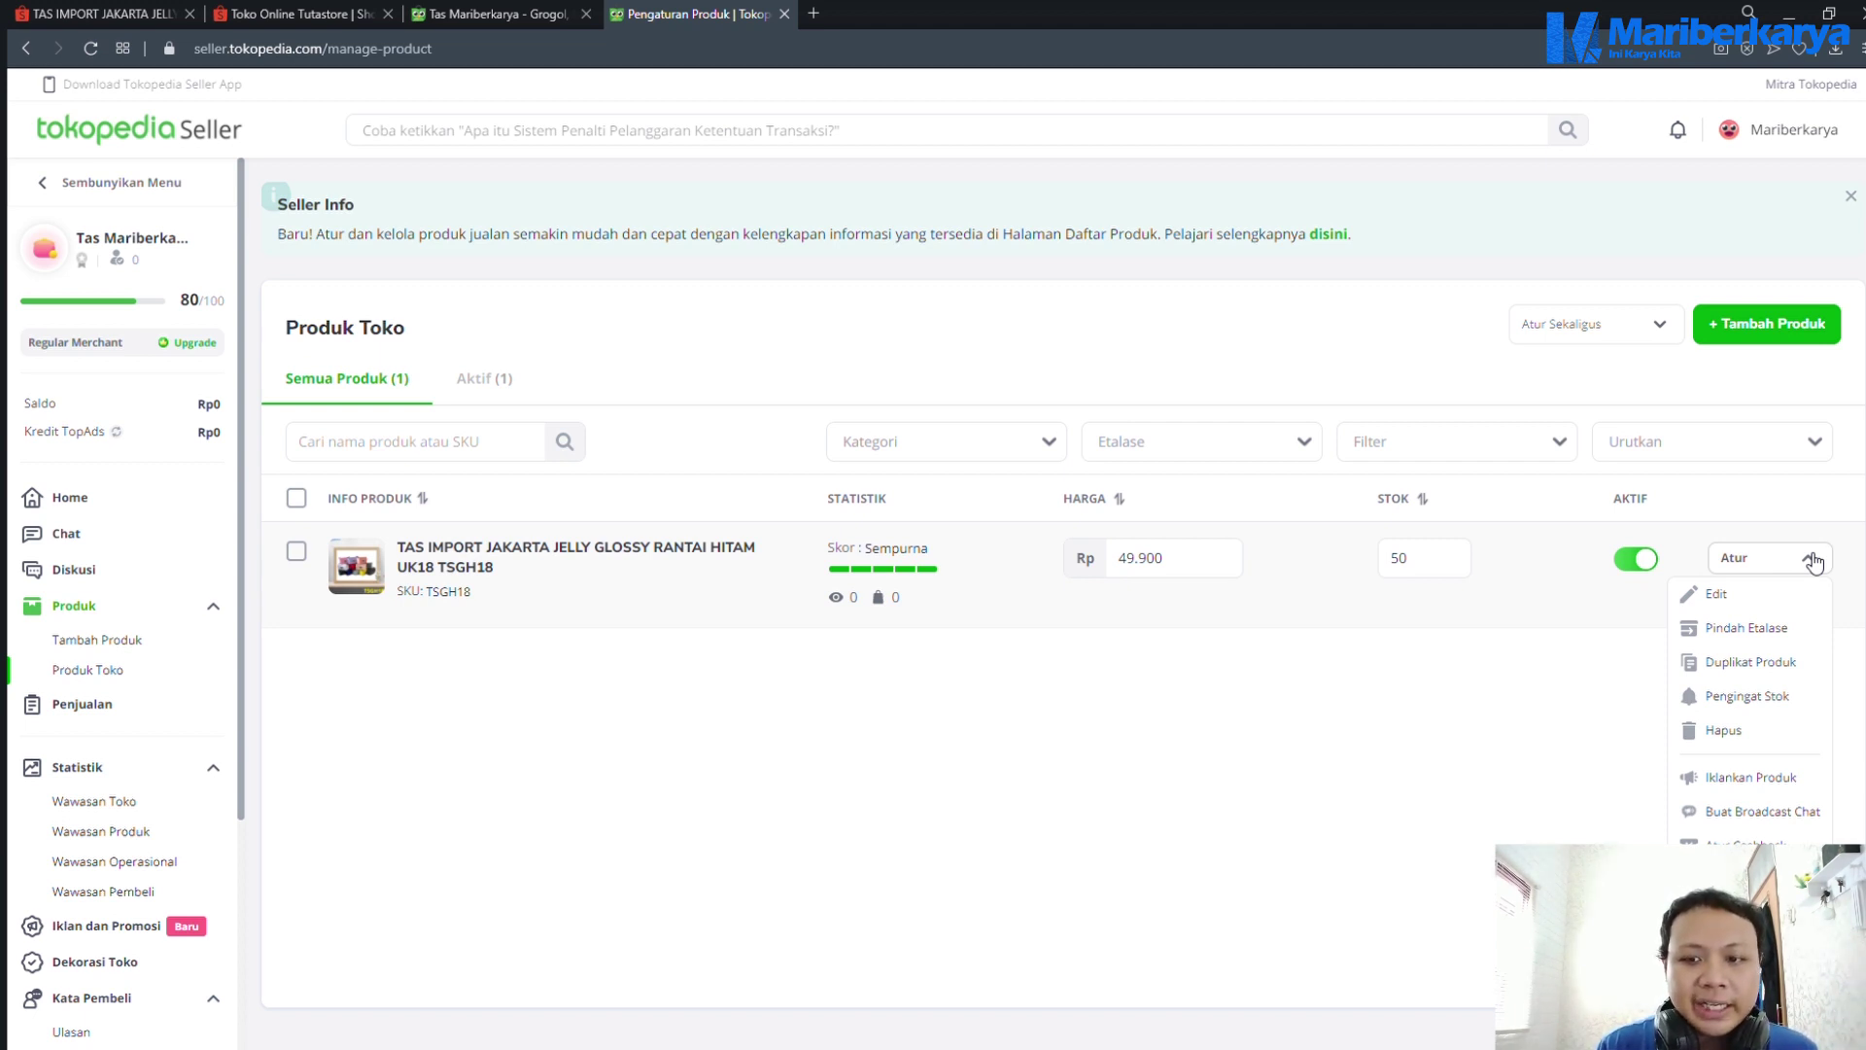
left_click(1740, 598)
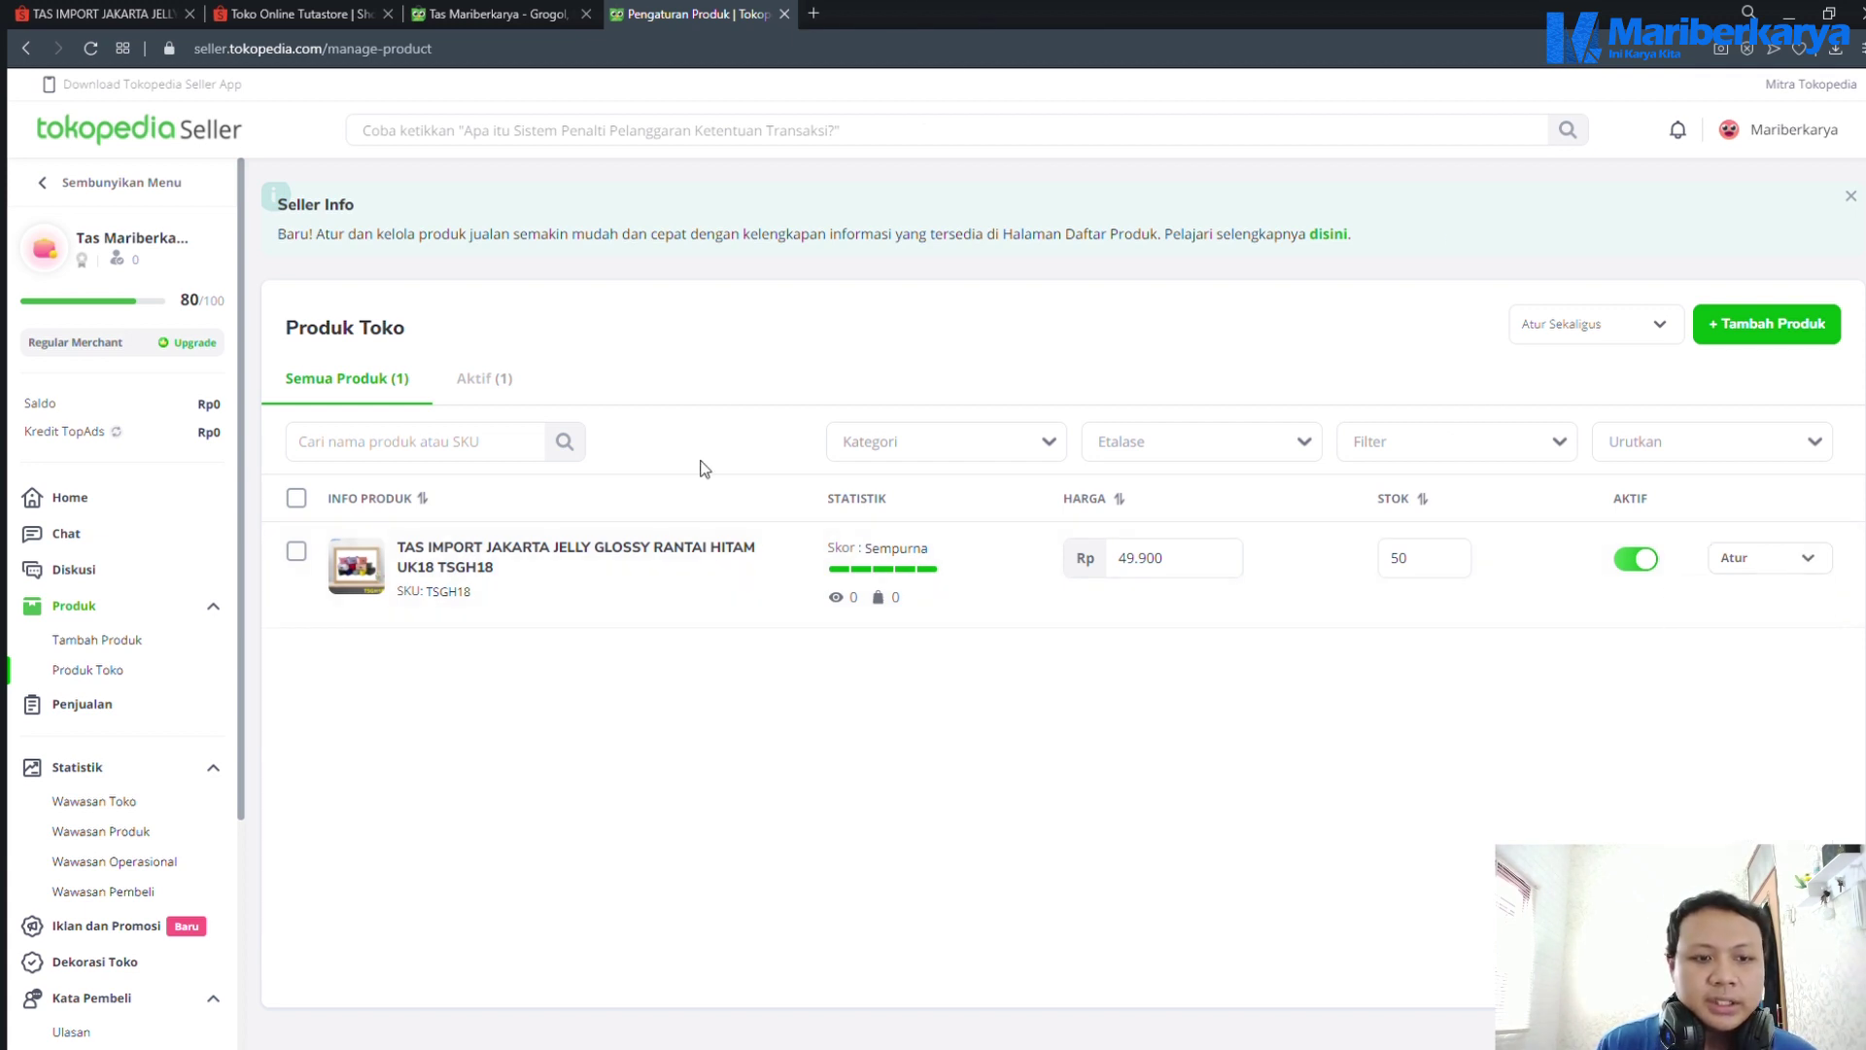
Open the bag's public product page, examine its photo, price, description and shop information, and close the page
left_click(491, 560)
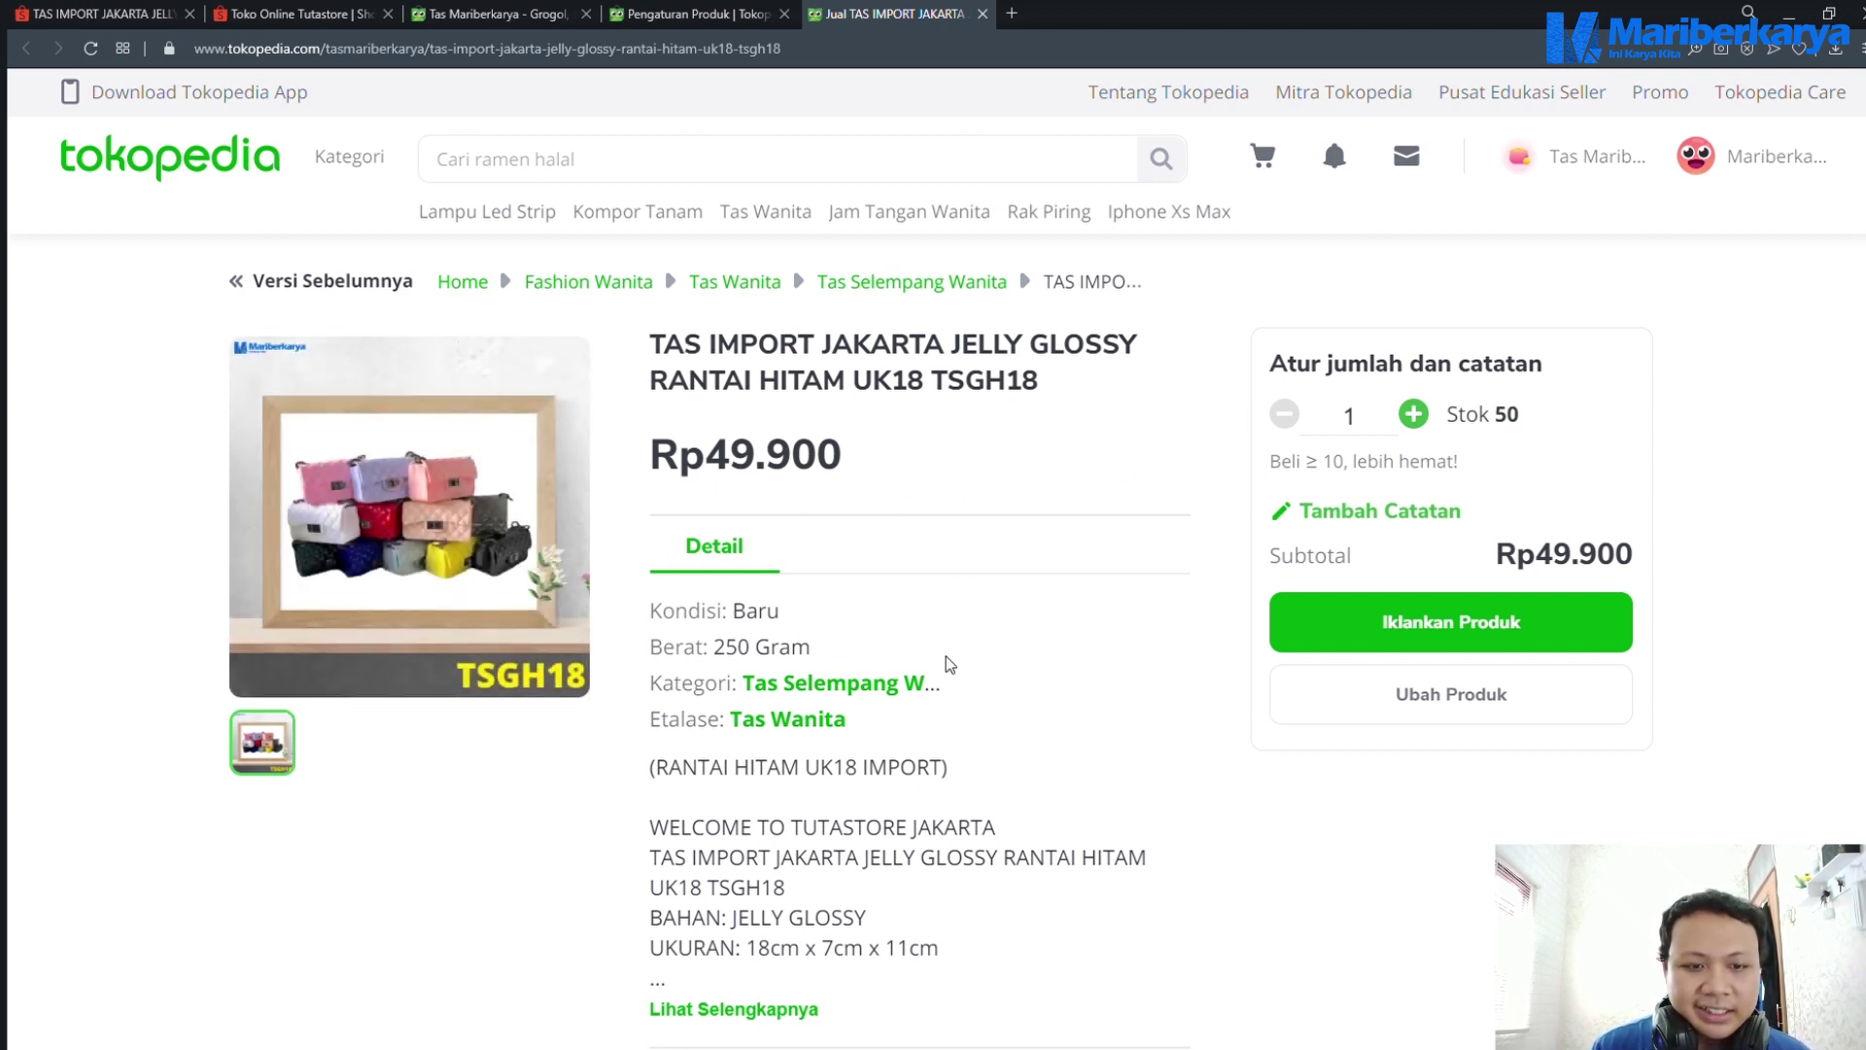
scroll(844, 640, "down", 4)
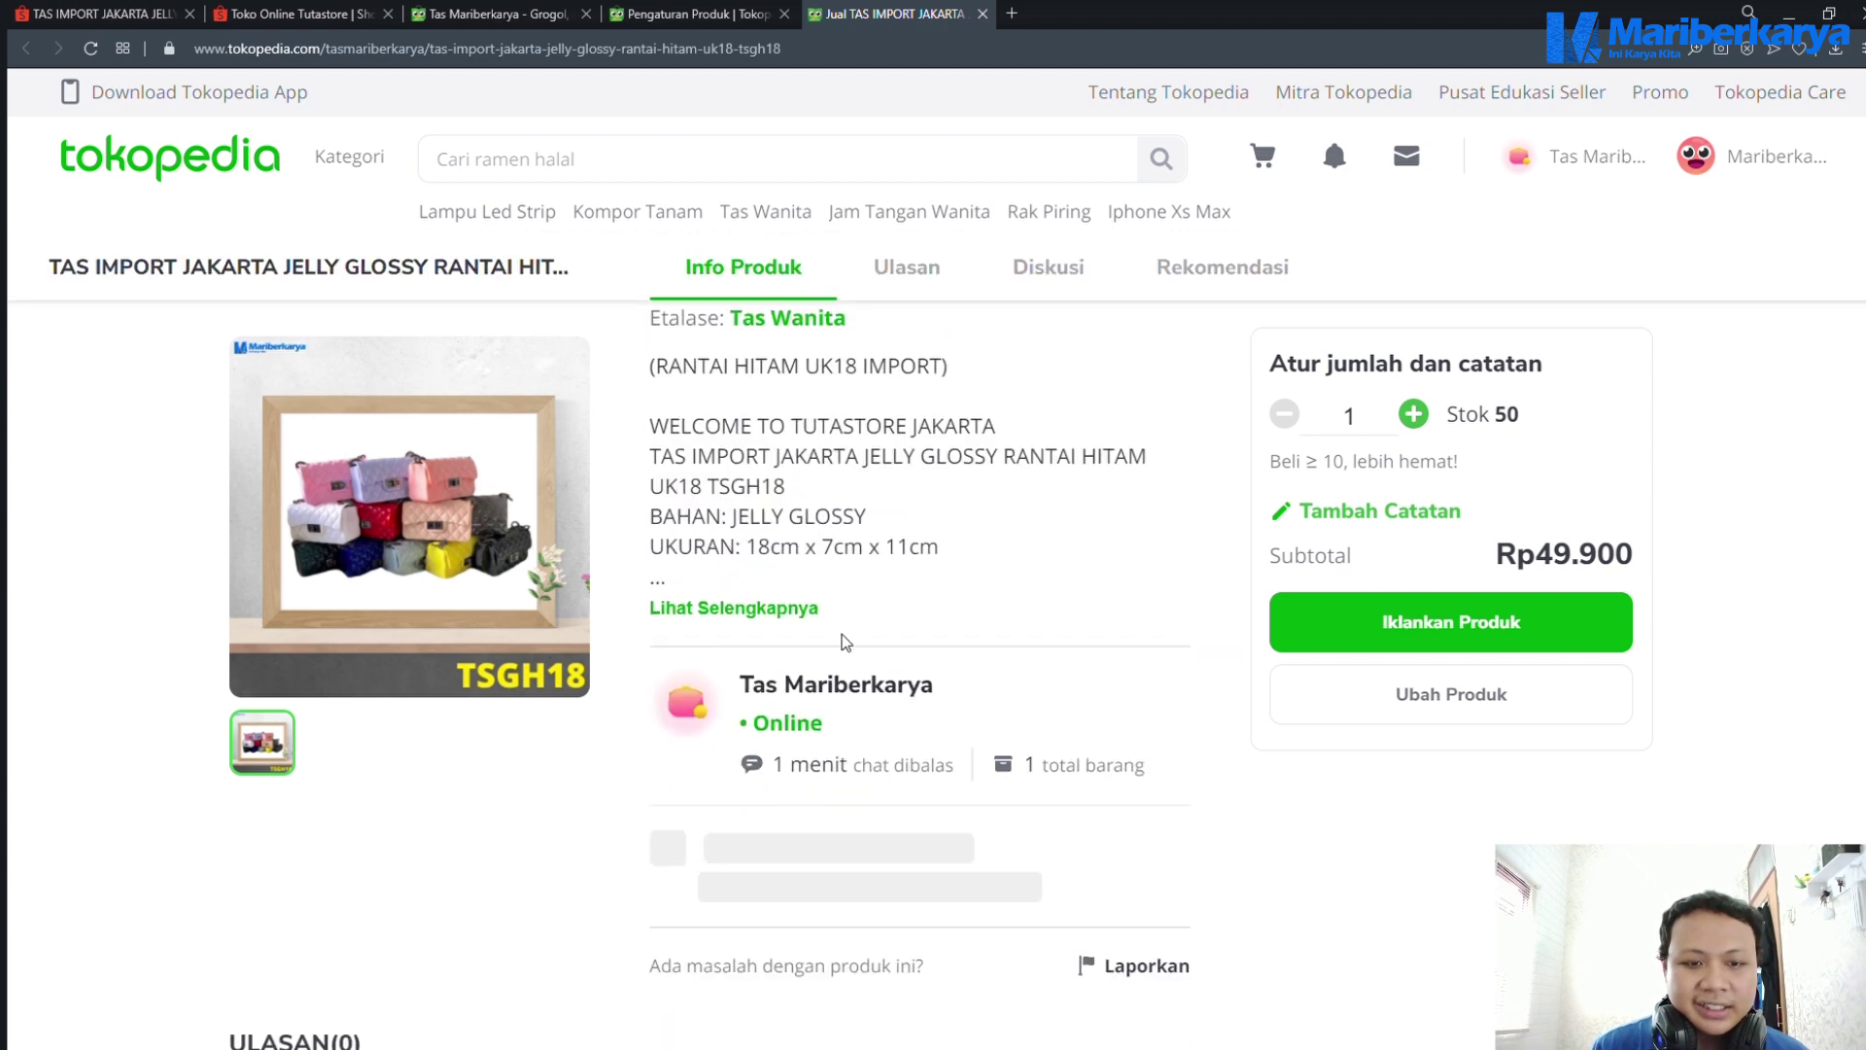
scroll(842, 634, "up", 4)
left_click(983, 14)
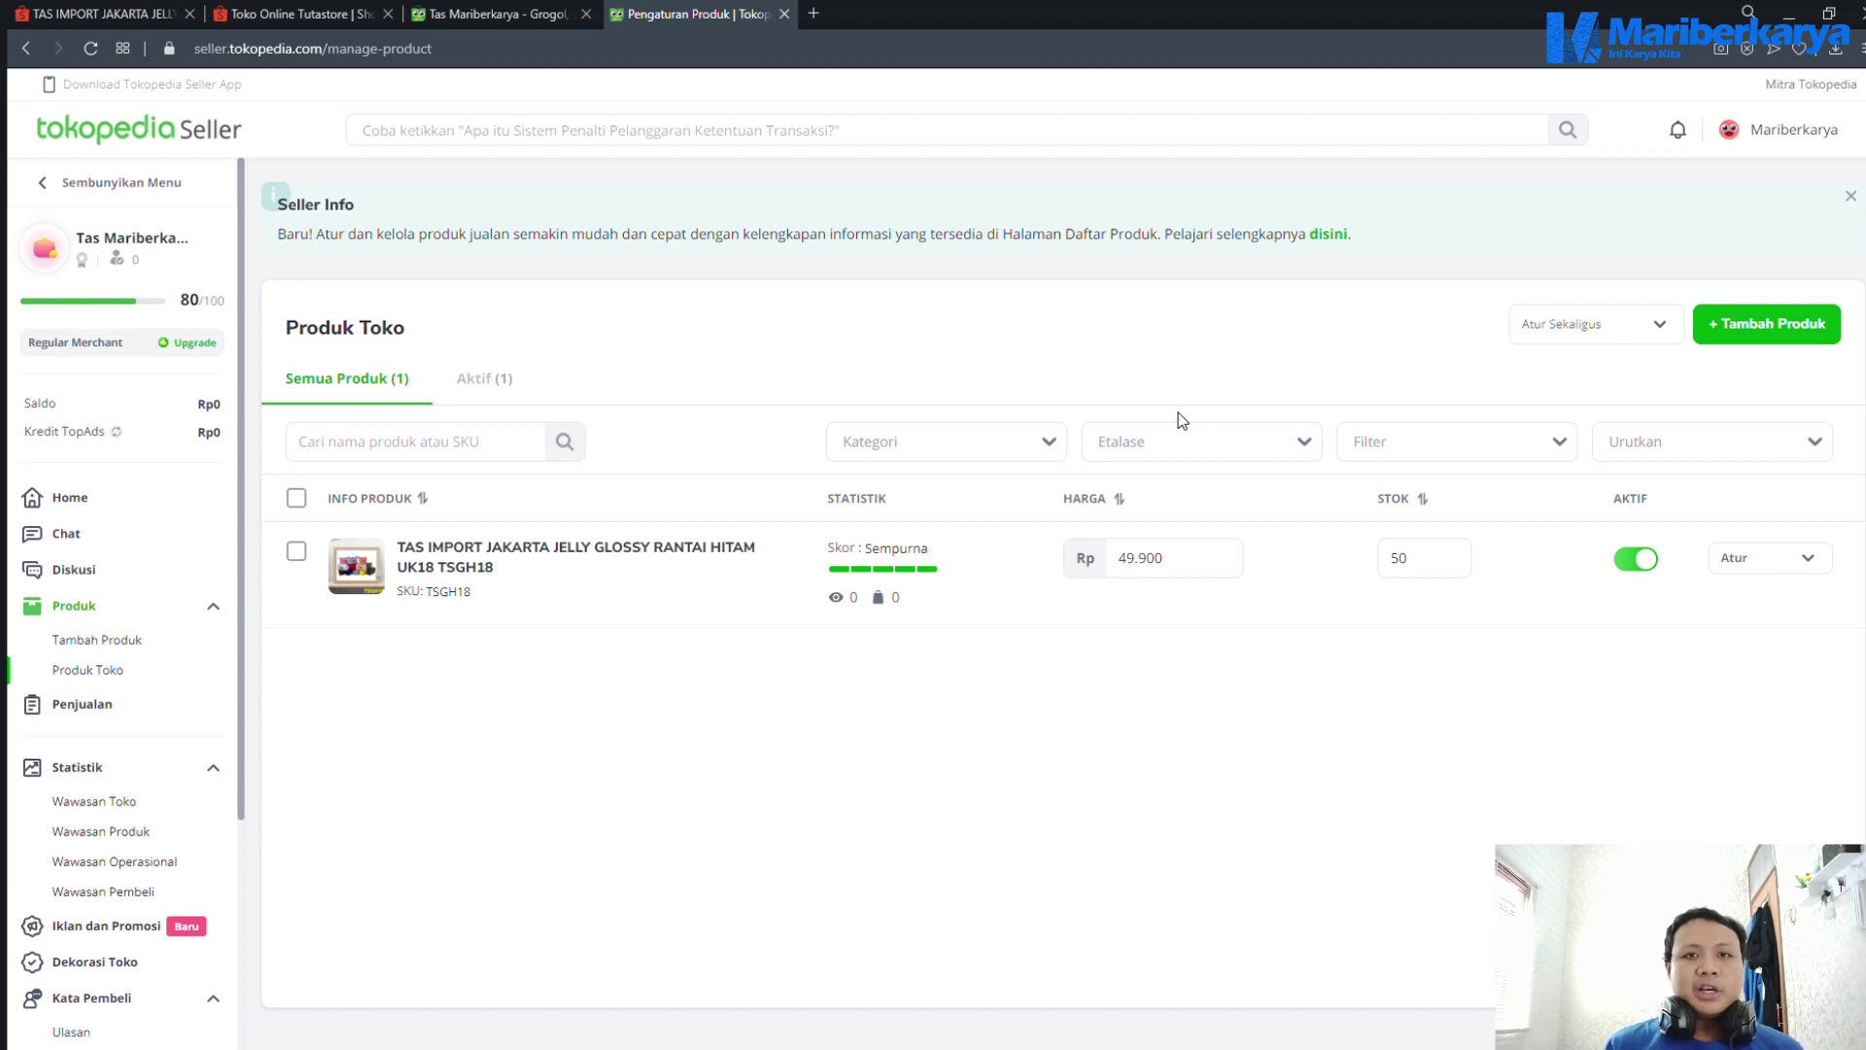
Review the photos, prices and colour variants on the supplier's Shopee bag listing, and reopen the bag's public page from the Tokopedia product list
left_click(97, 13)
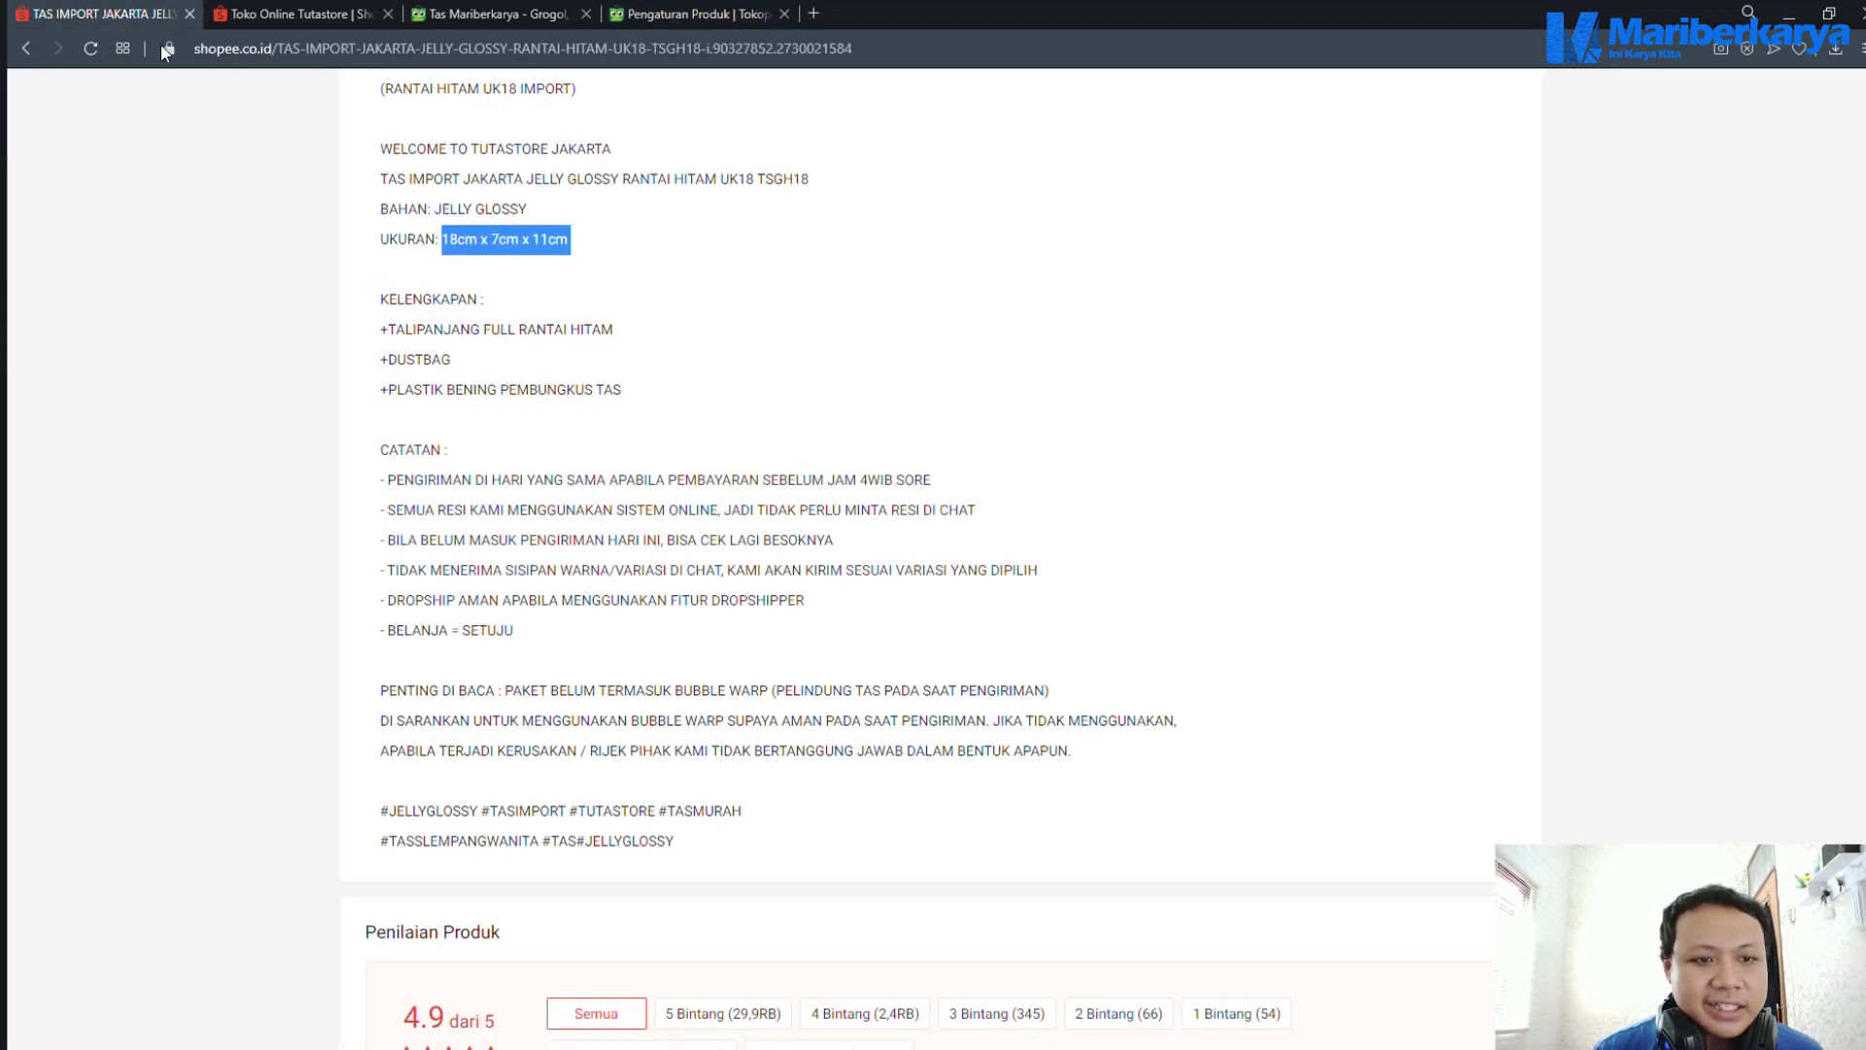
scroll(670, 318, "up", 10)
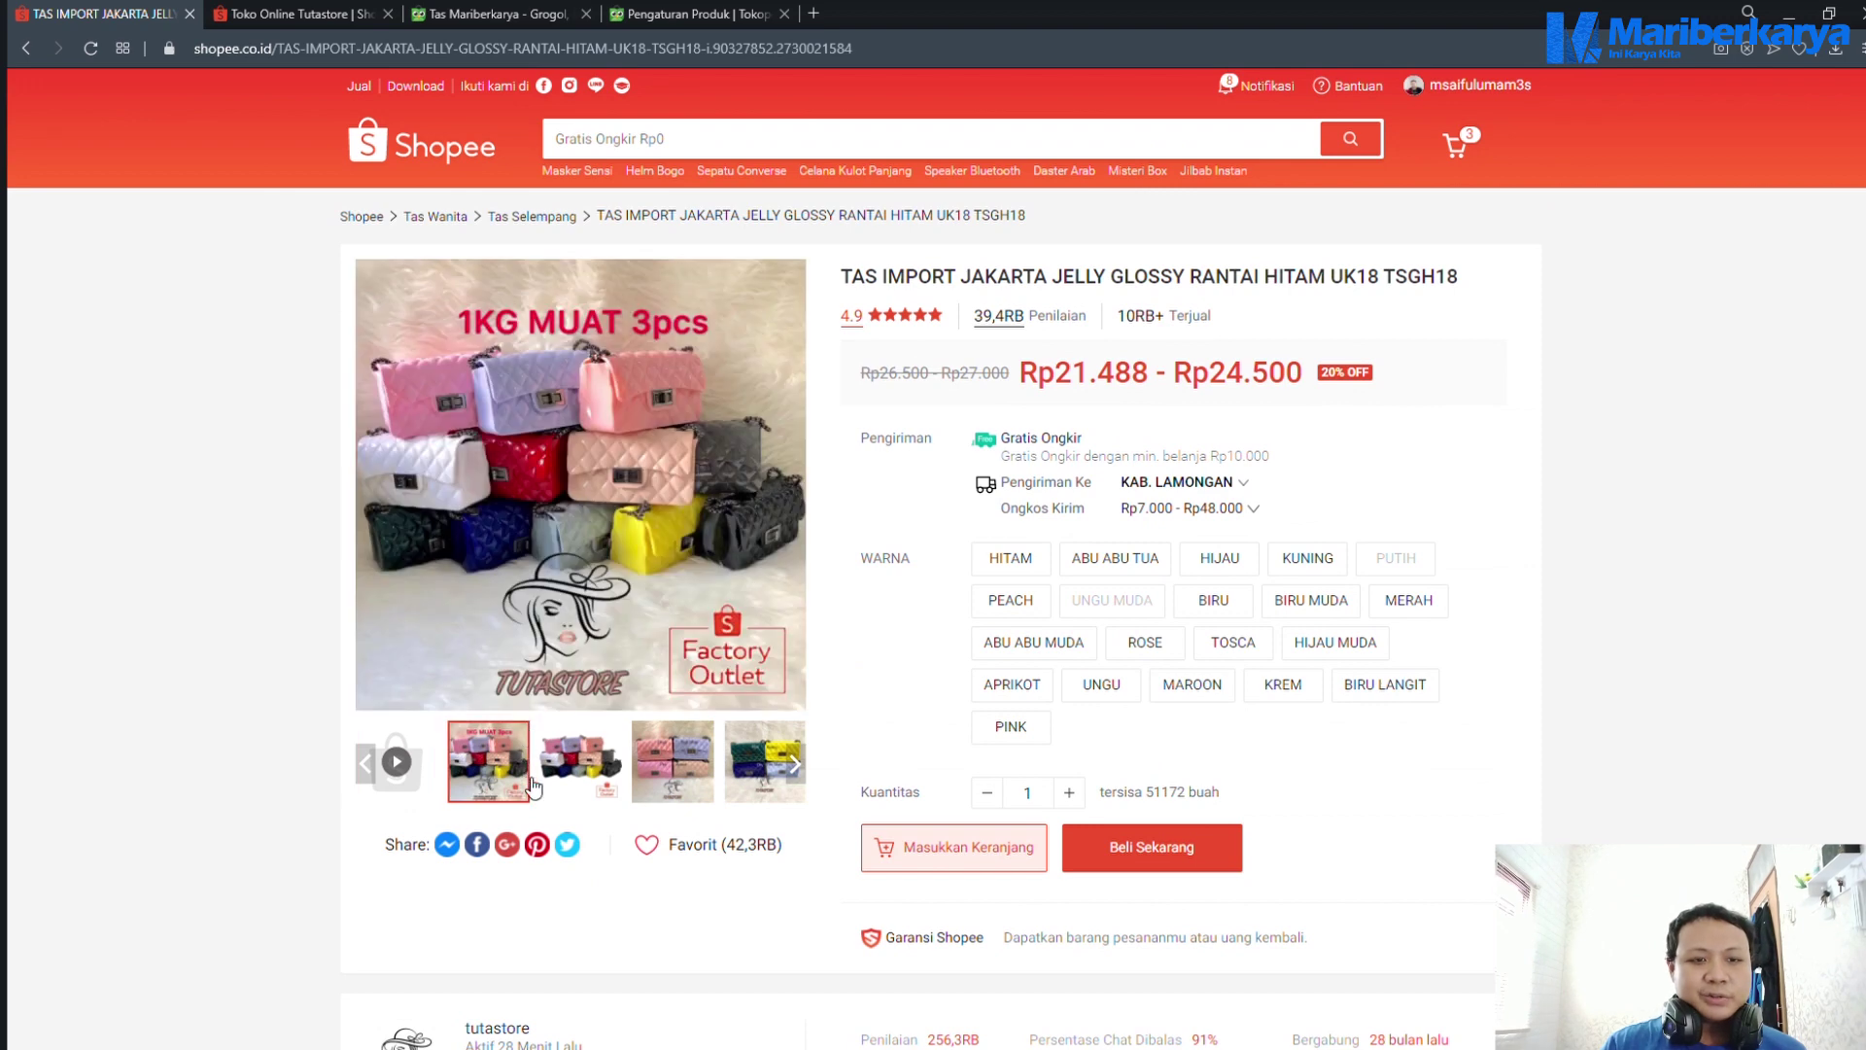
left_click(685, 15)
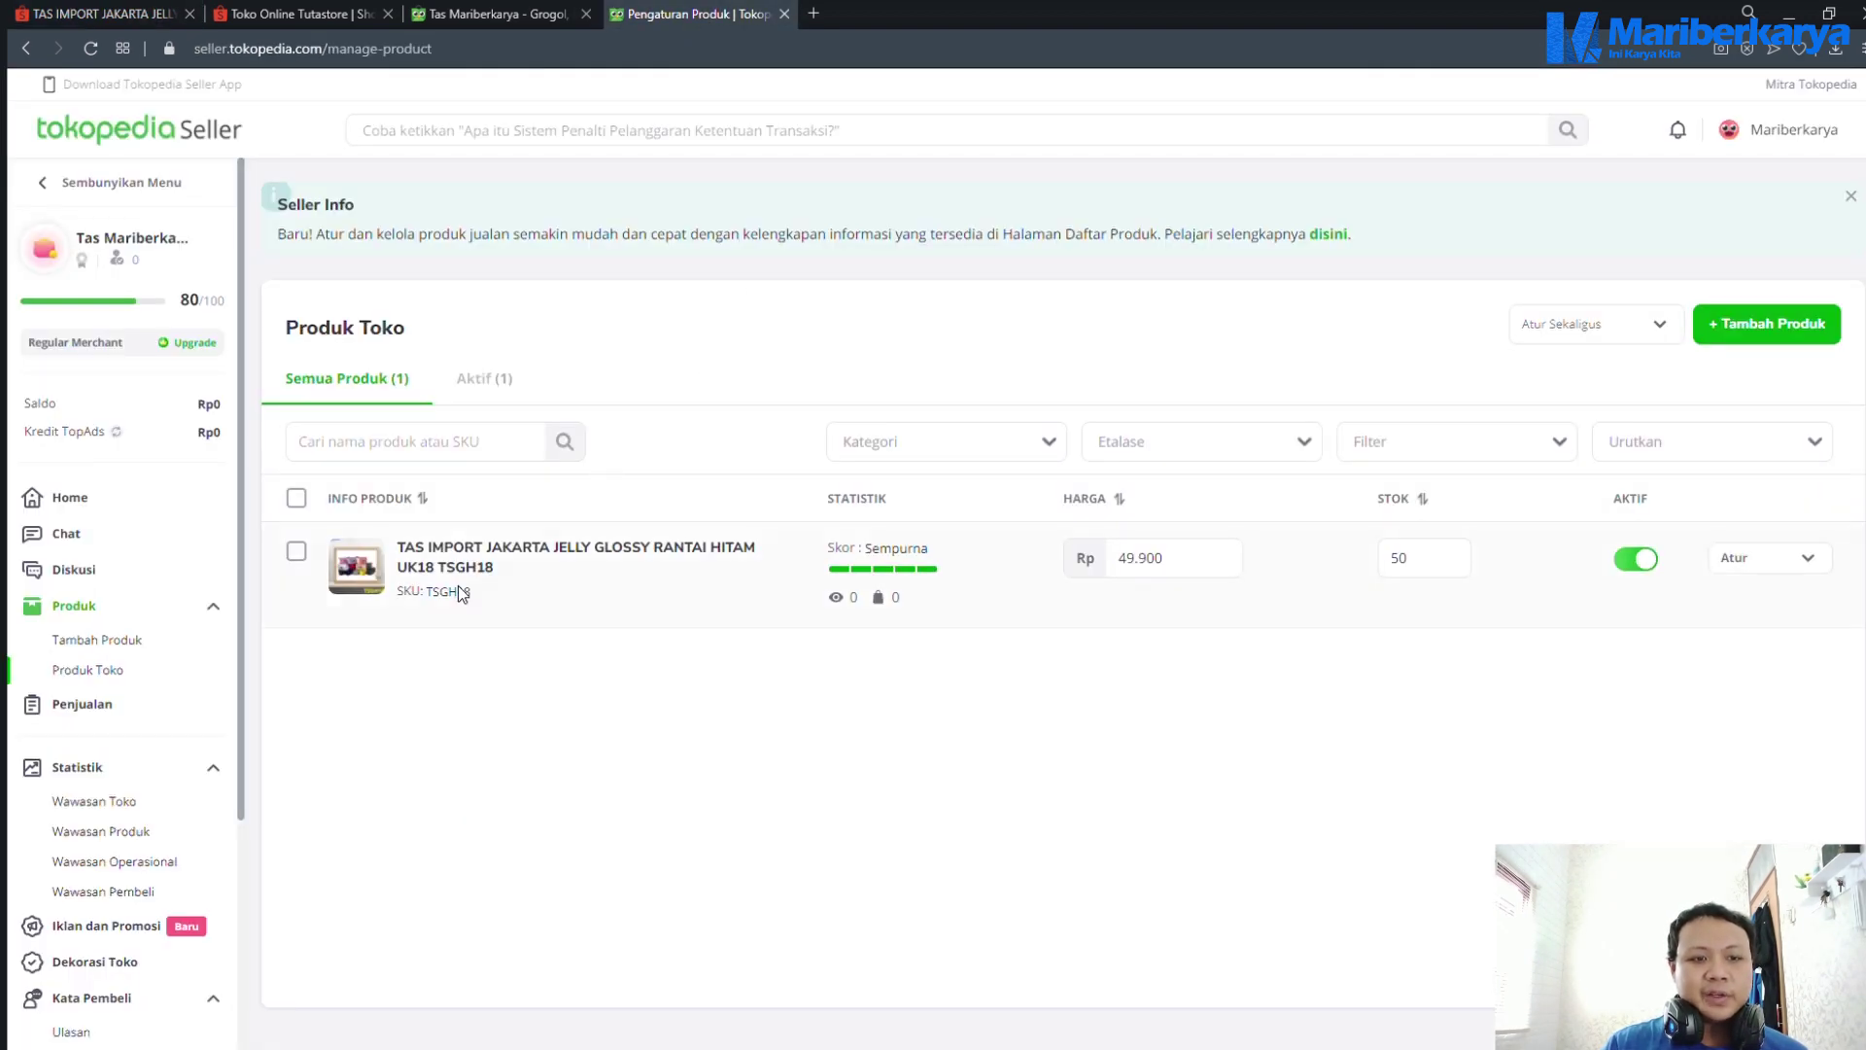
left_click(492, 561)
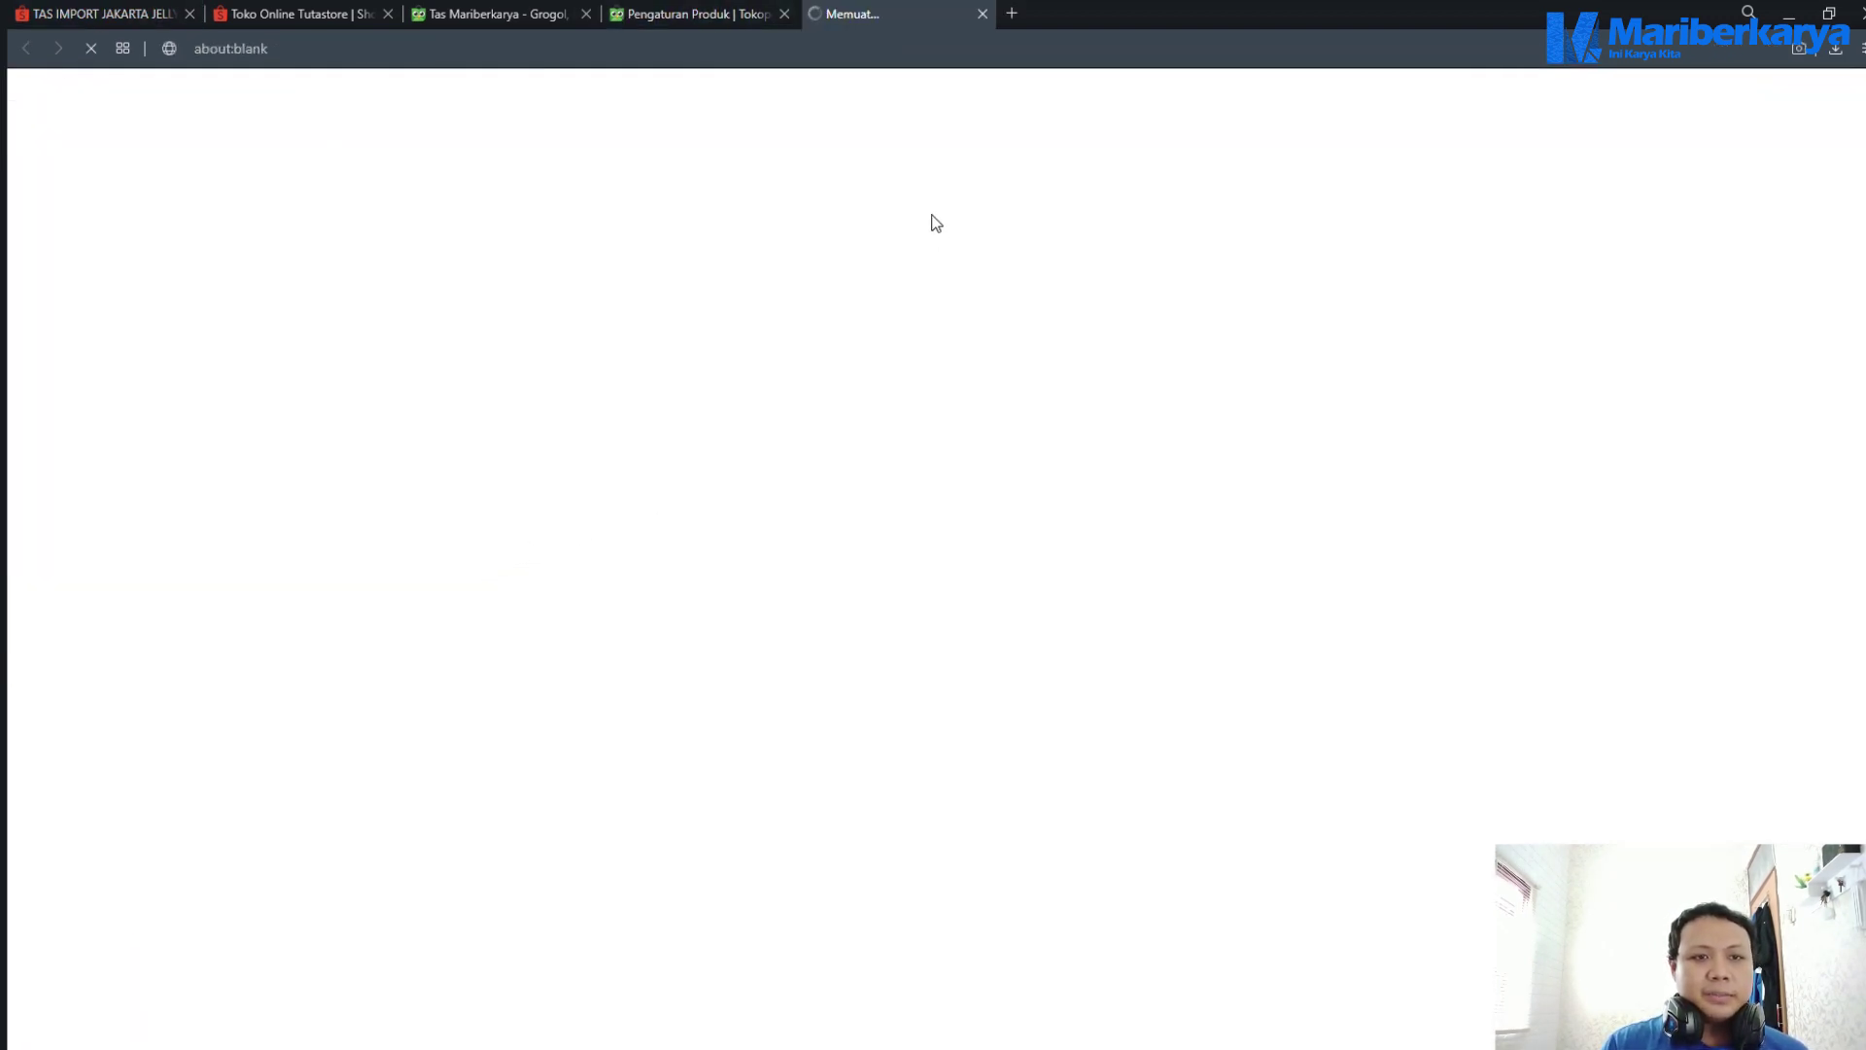